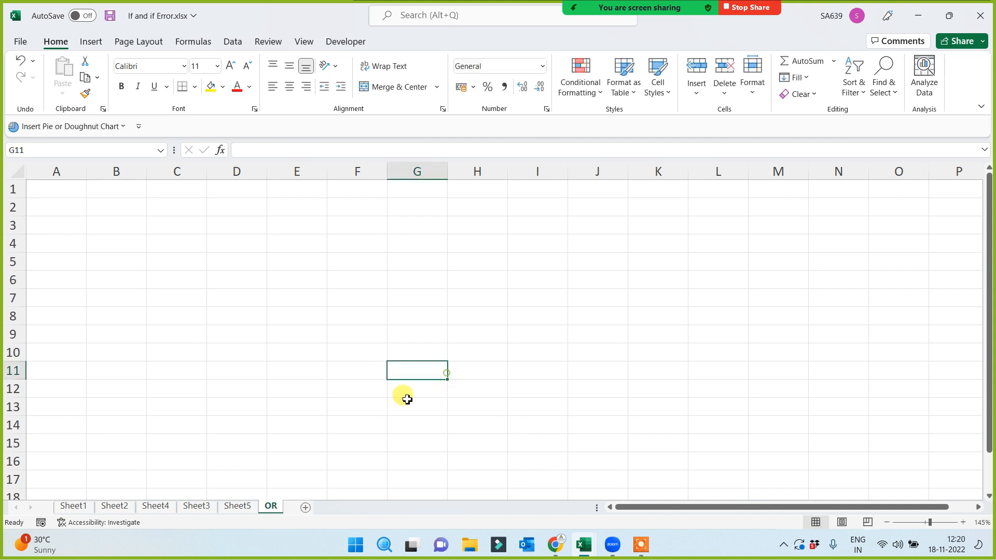
- Add a new worksheet after the OR sheet and name it "And"
left_click(305, 507)
double_click(305, 506)
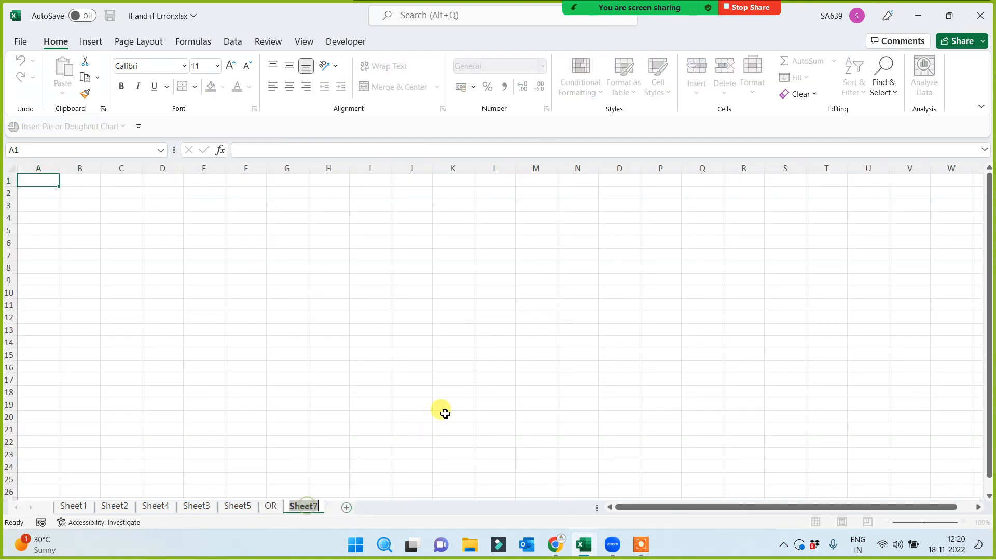
type("And")
left_click(363, 355)
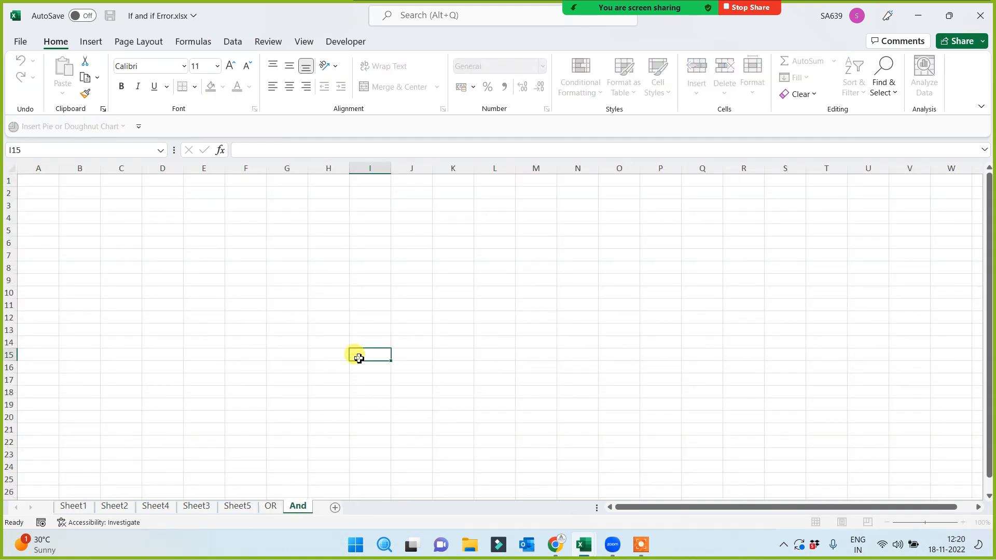
- Enter "All" in cell H1 of the And sheet
scroll(383, 348, "up", 3)
left_click(490, 187)
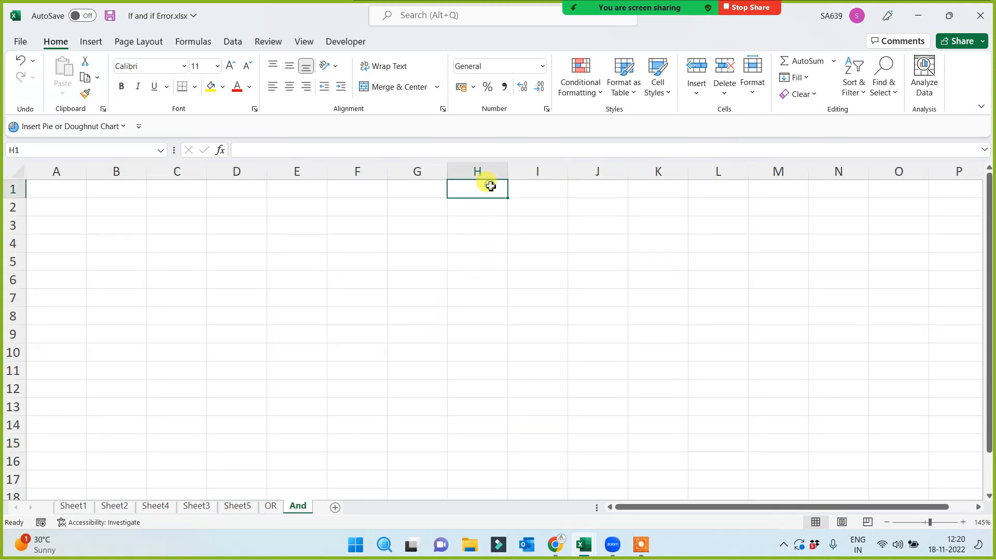
type("All")
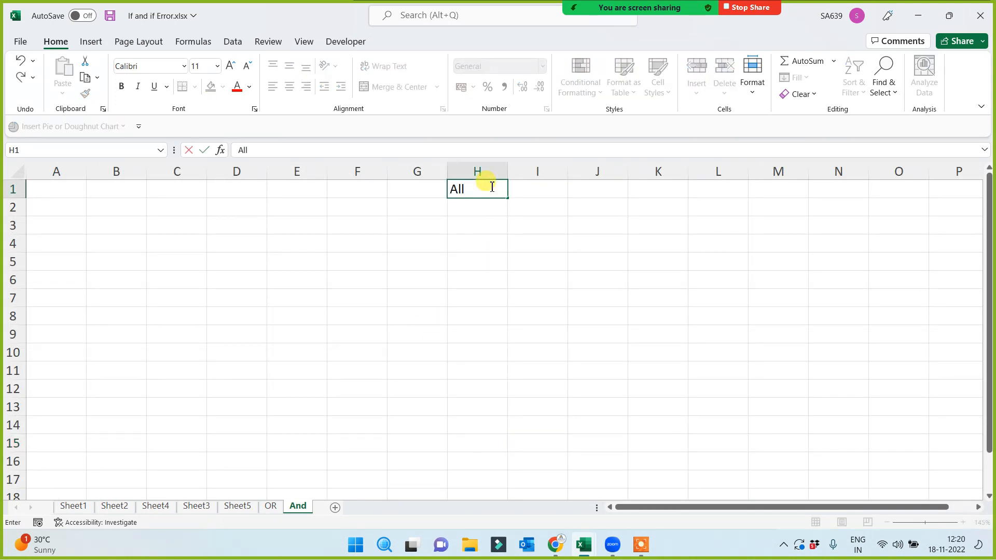
left_click(389, 279)
- Enter "Any" in cell G1 of the OR sheet
left_click(268, 505)
left_click(408, 186)
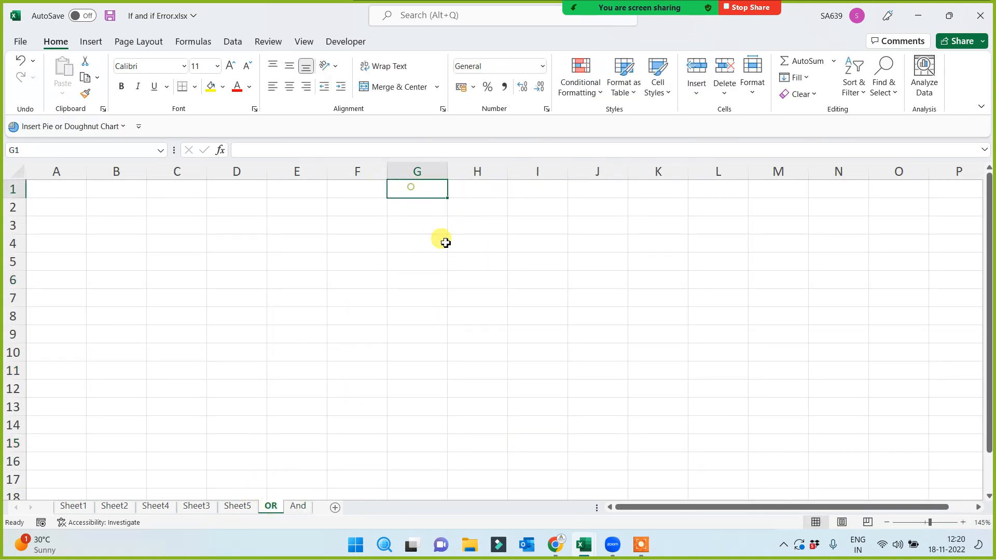
type("Any")
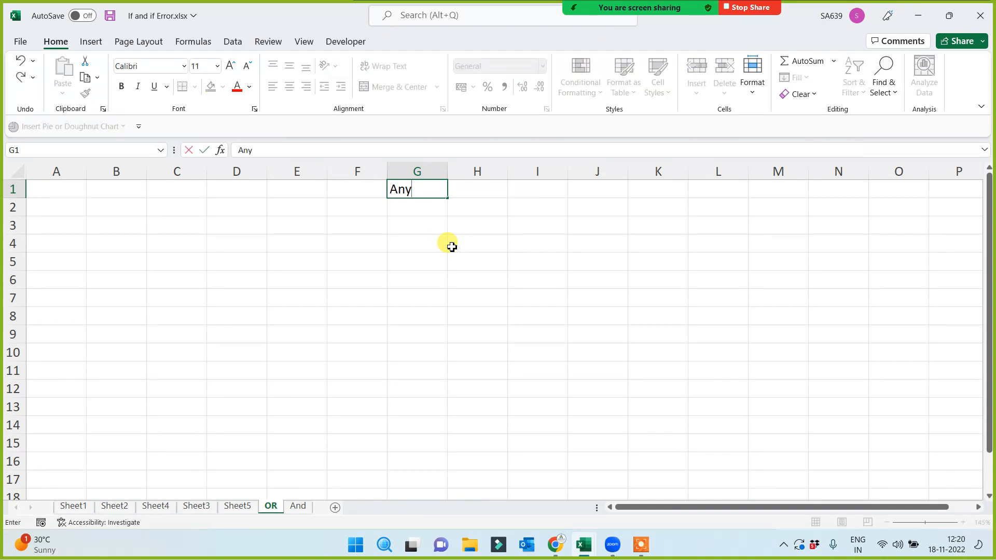
left_click(452, 247)
scroll(386, 315, "up", 3)
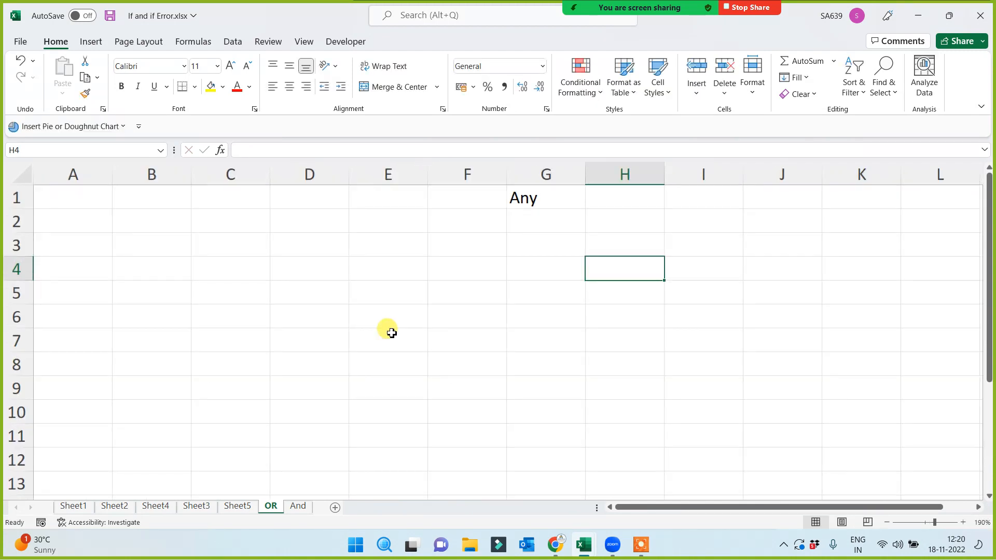
- Enter the headers Phy, Che and Math in cells A1 to C1 of the And sheet
left_click(297, 506)
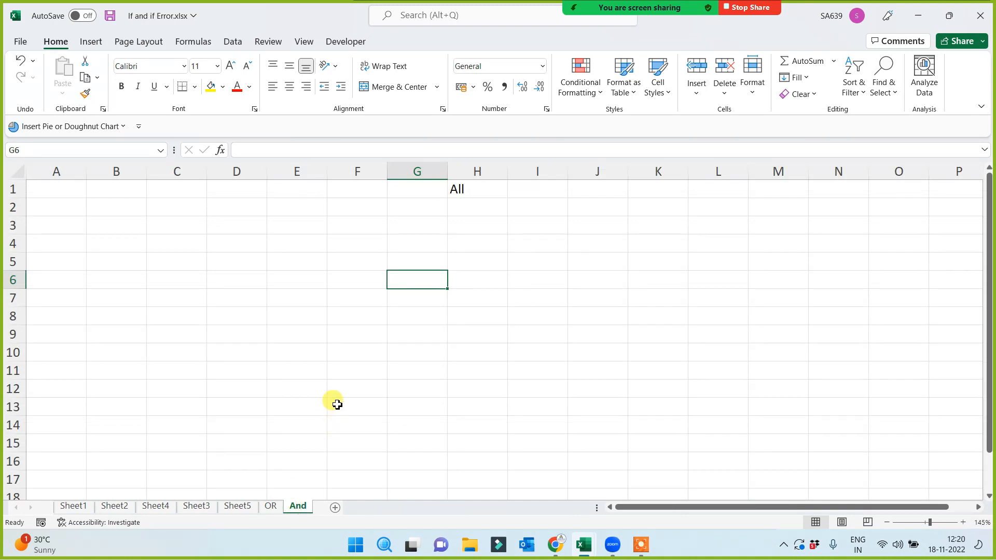
scroll(337, 405, "up", 2)
left_click(81, 176)
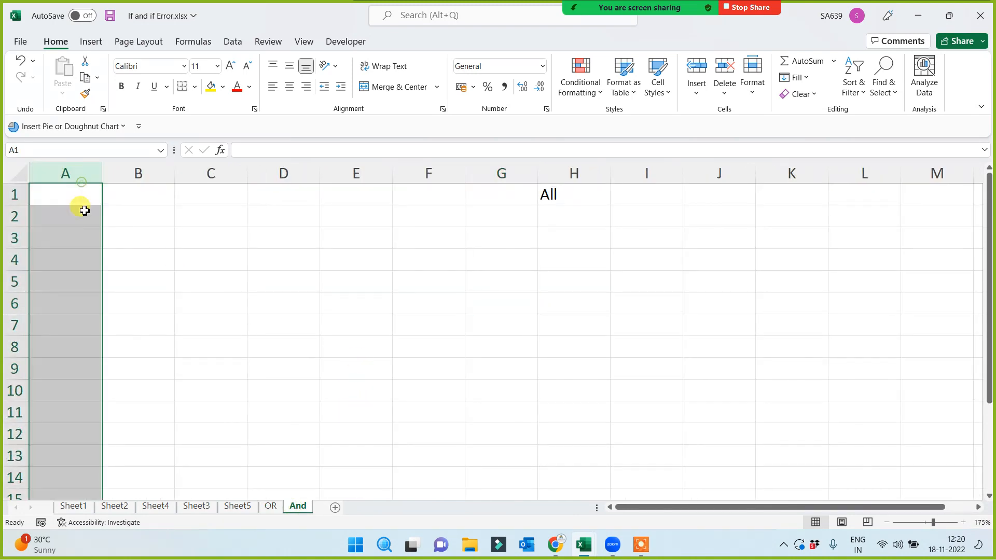
left_click(79, 196)
type("Phy")
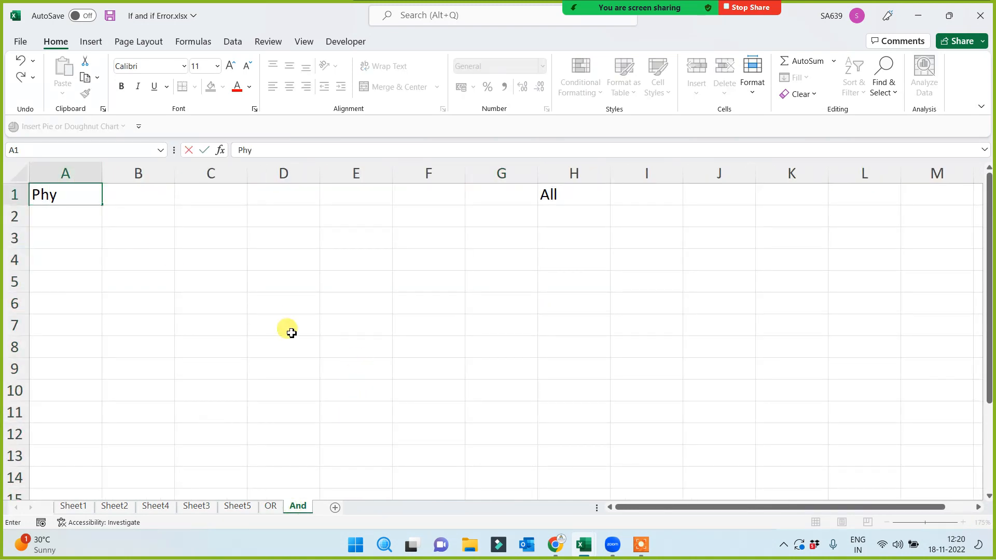
key("Tab")
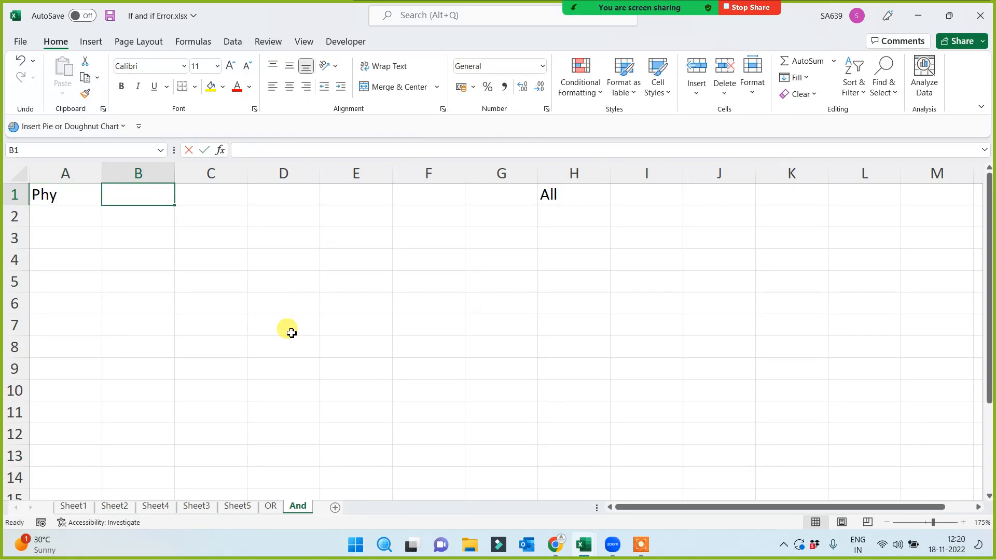
type("Che")
key("Tab")
type("Math")
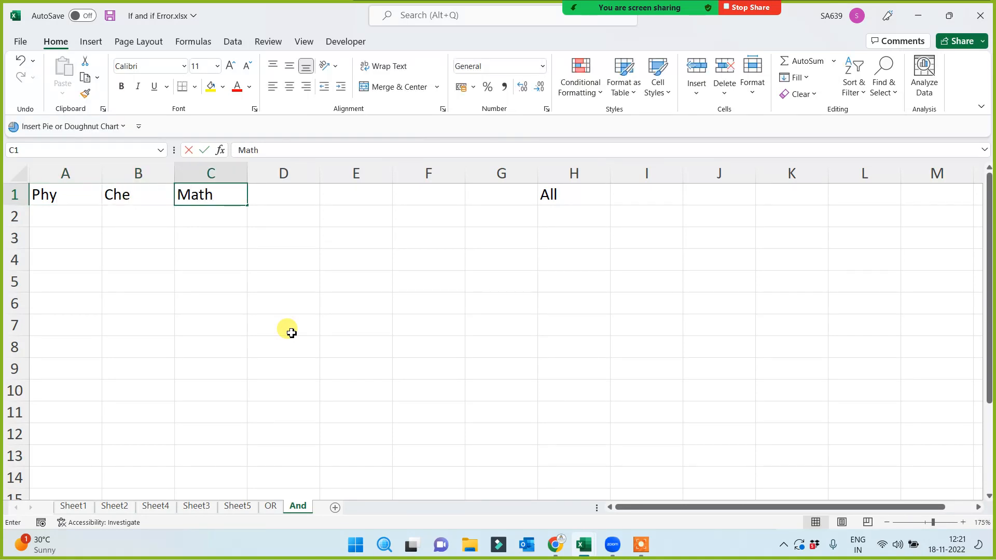
key("Return")
- Enter =RANDBETWEEN(10,100) in cell A2 and fill the formula across A2:C14
type("=rand")
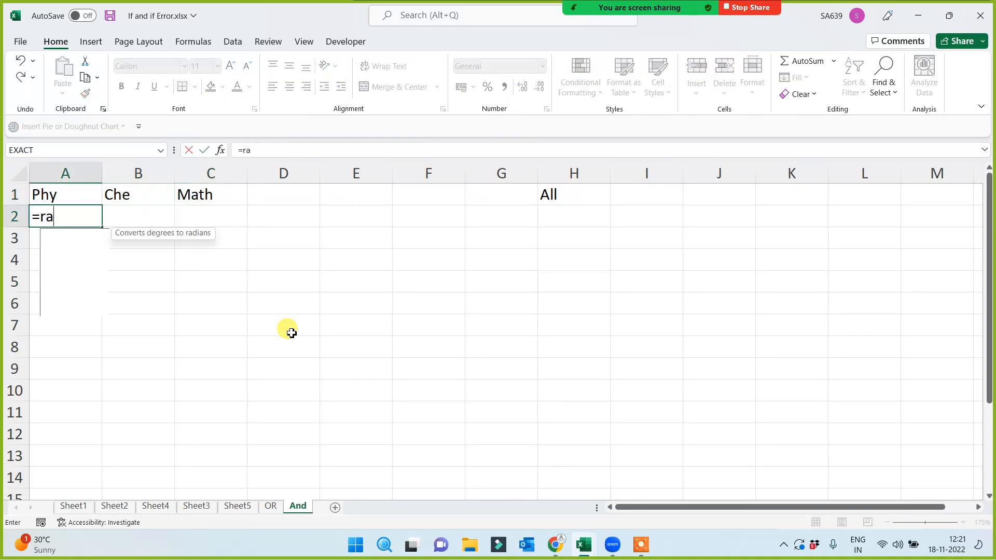
key("Down")
key("Down")
key("Tab")
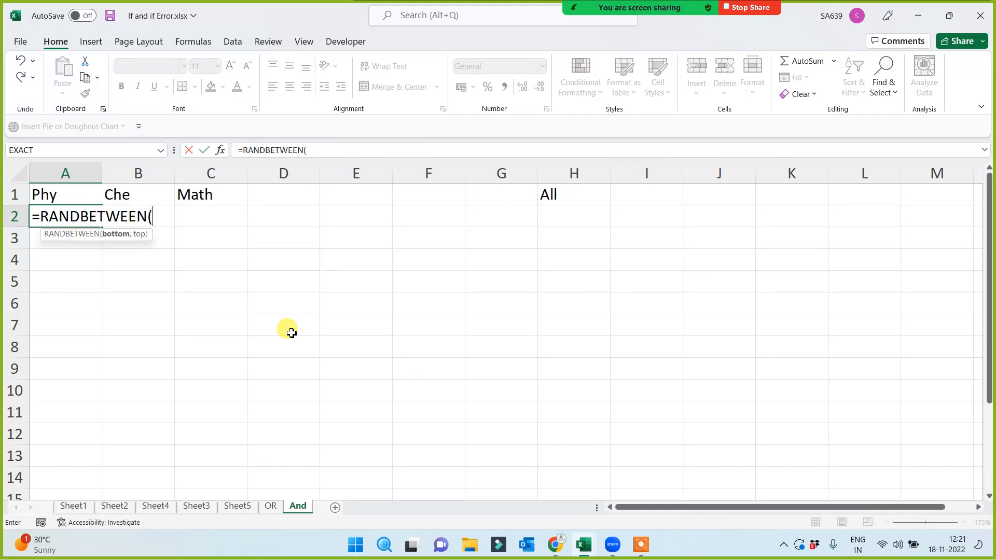
type("10,100")
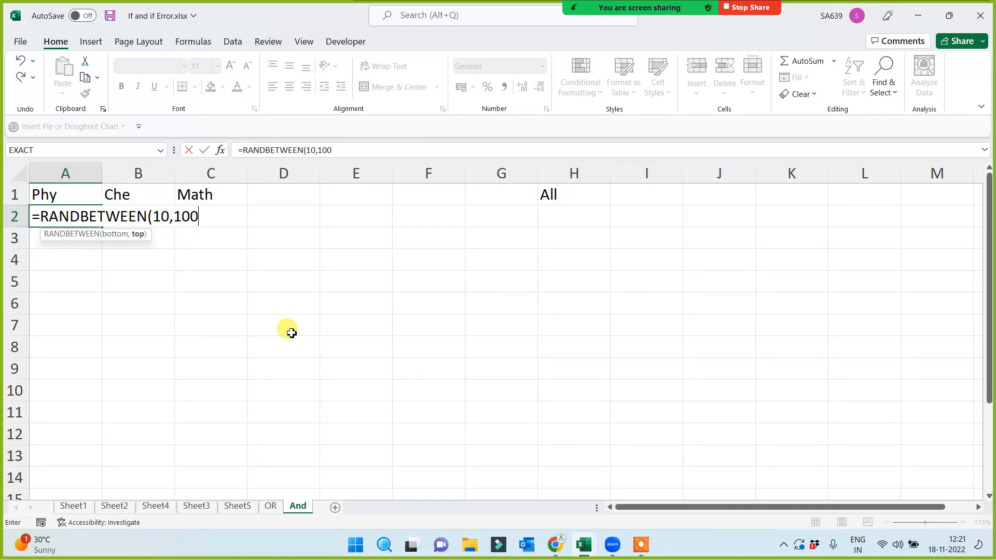
type(")")
key("Return")
left_click(77, 216)
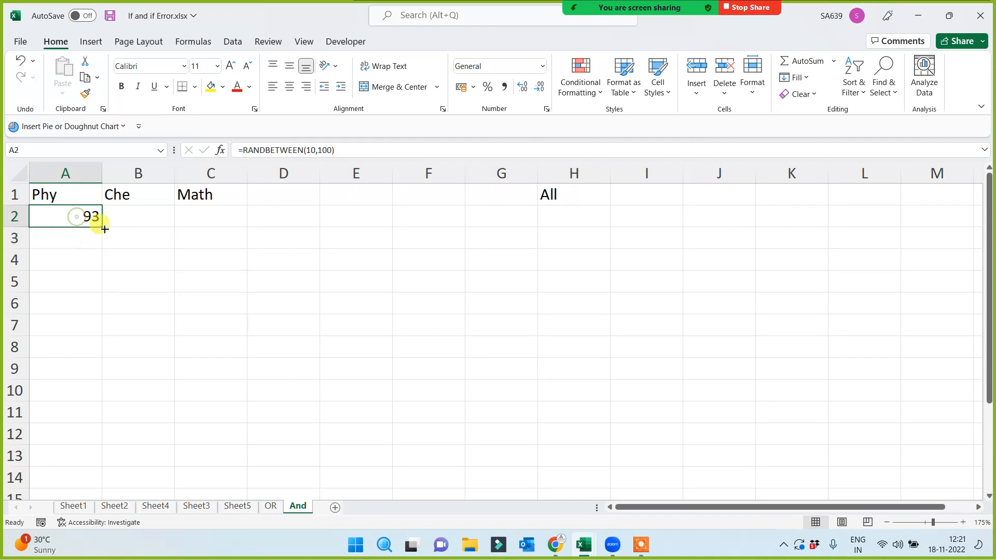
left_click_drag(104, 229, 238, 481)
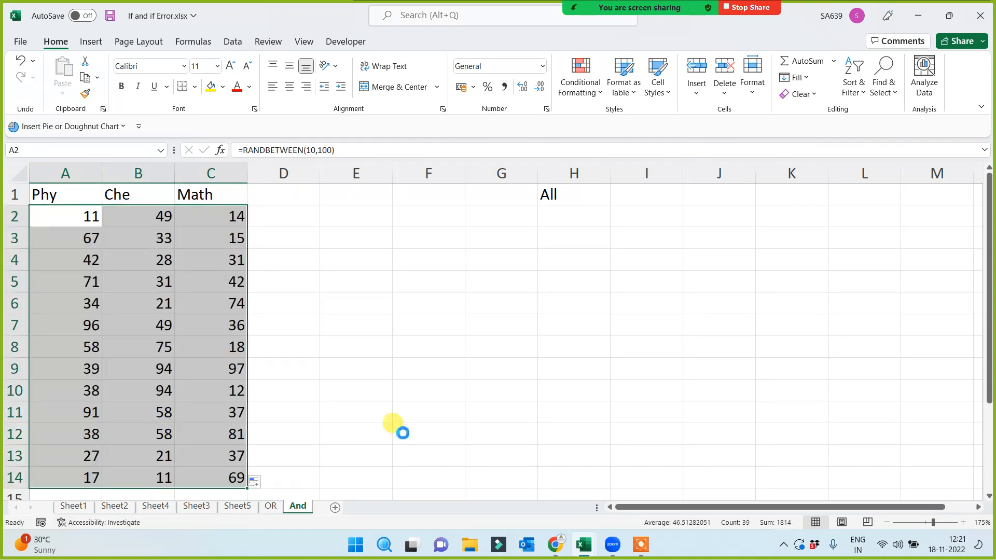
- Replace the random-number formulas in A2:C14 with their values by copying and pasting them in place as values
key("ctrl+c")
key("ctrl+alt+v")
left_click(514, 320)
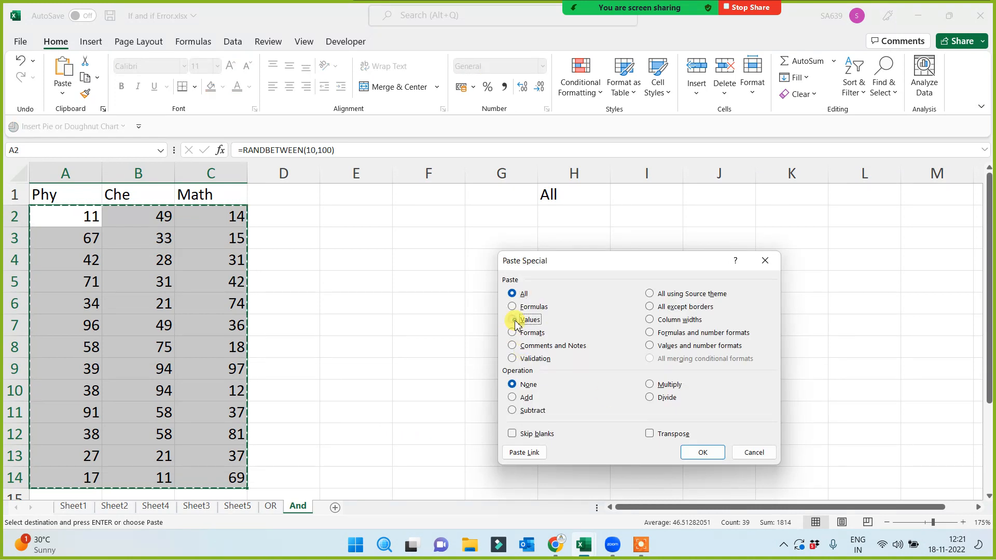
left_click(702, 452)
- Write the condition ">=33 in all sub then pass else fail" in cell I1
left_click(652, 199)
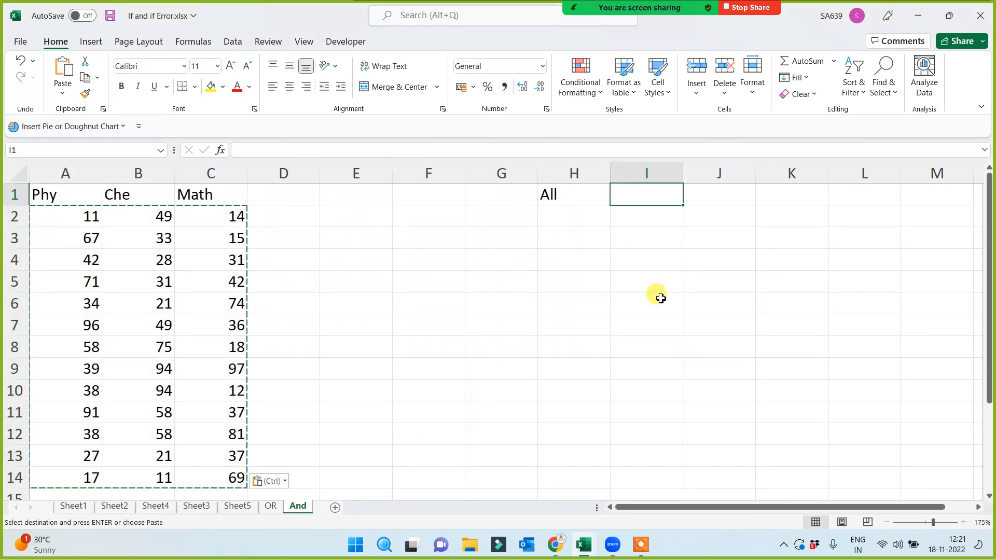
key("Escape")
type(">=3")
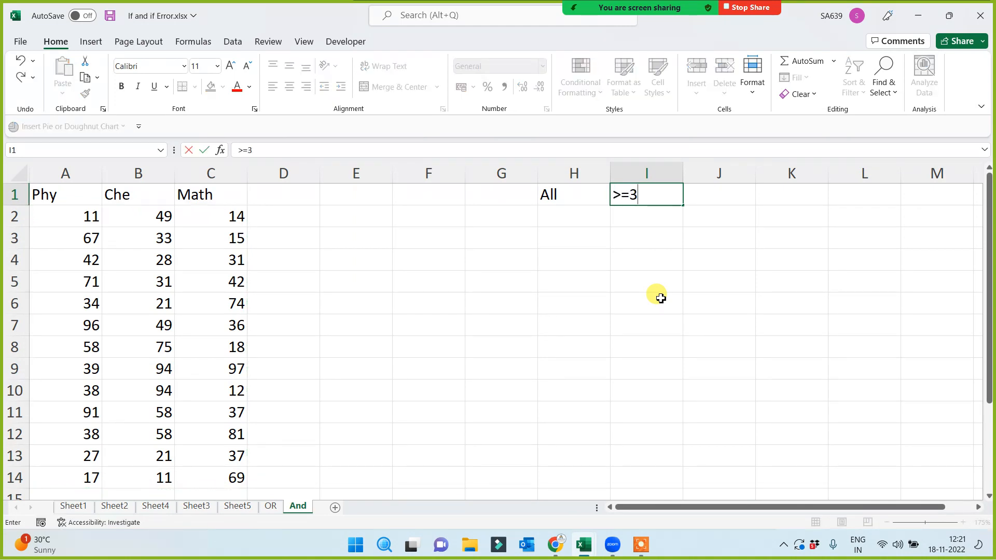
type("3 in all")
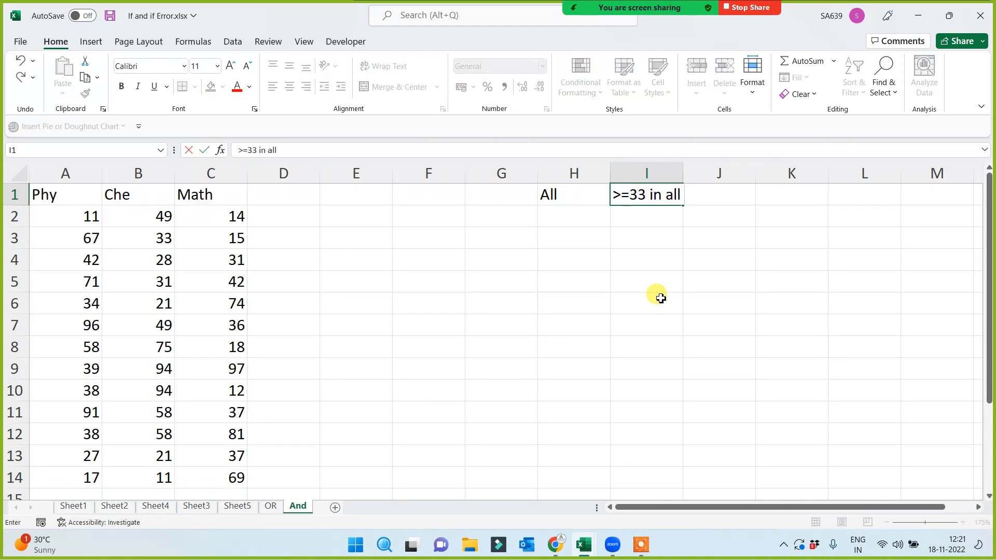
type(" sbu")
key("BackSpace")
key("BackSpace")
type("ub then")
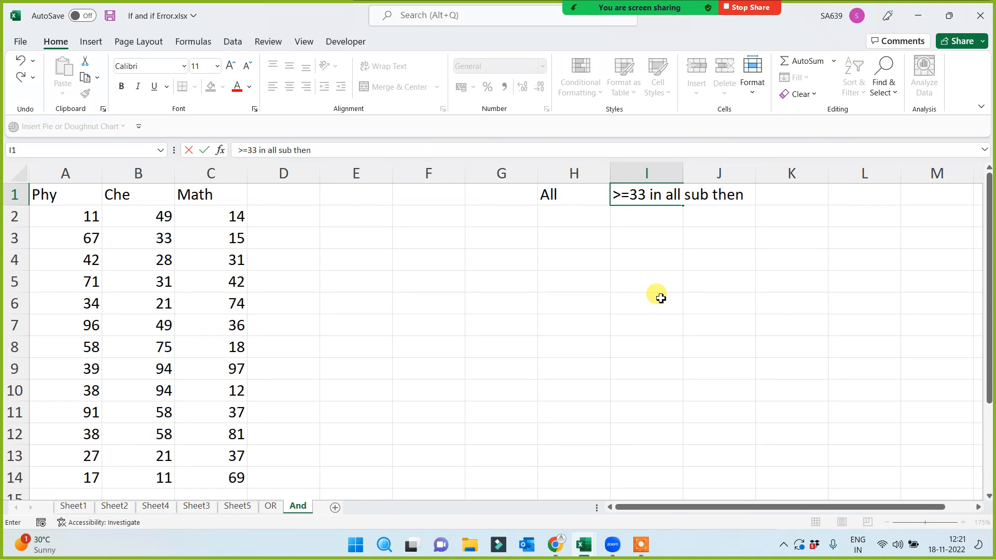
type(" pass else fail")
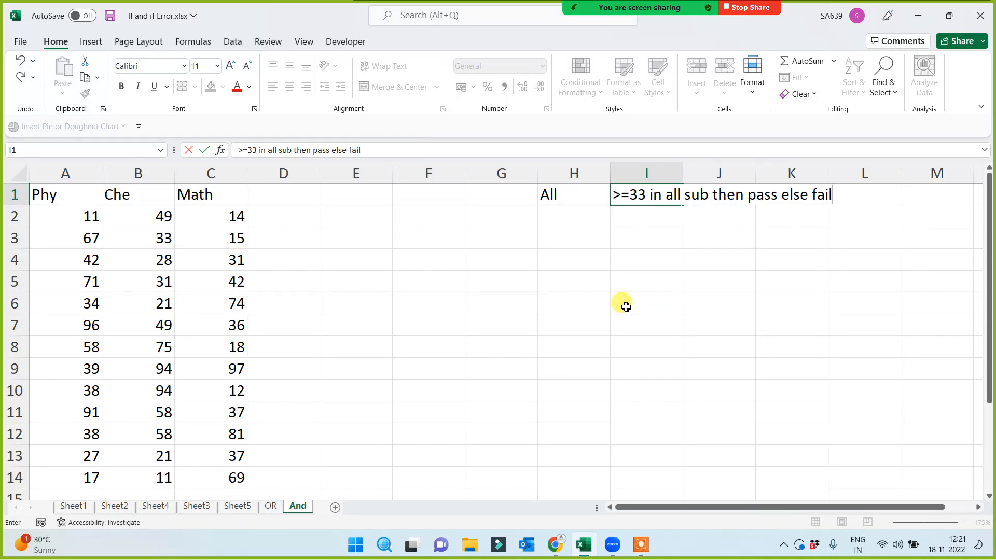
left_click(444, 326)
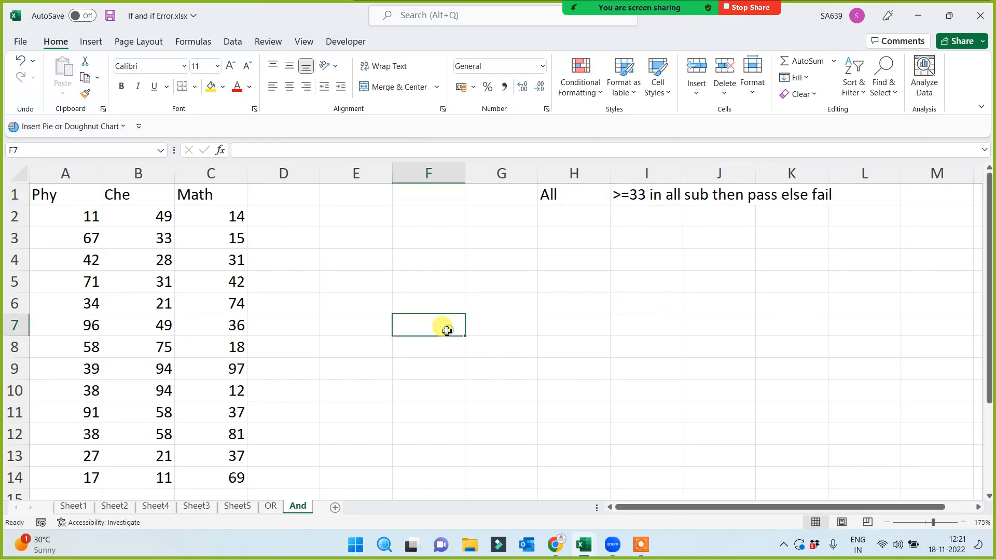
- Check the marks in rows 2 and 3 against the pass condition, including the average of row 3
left_click_drag(89, 215, 236, 218)
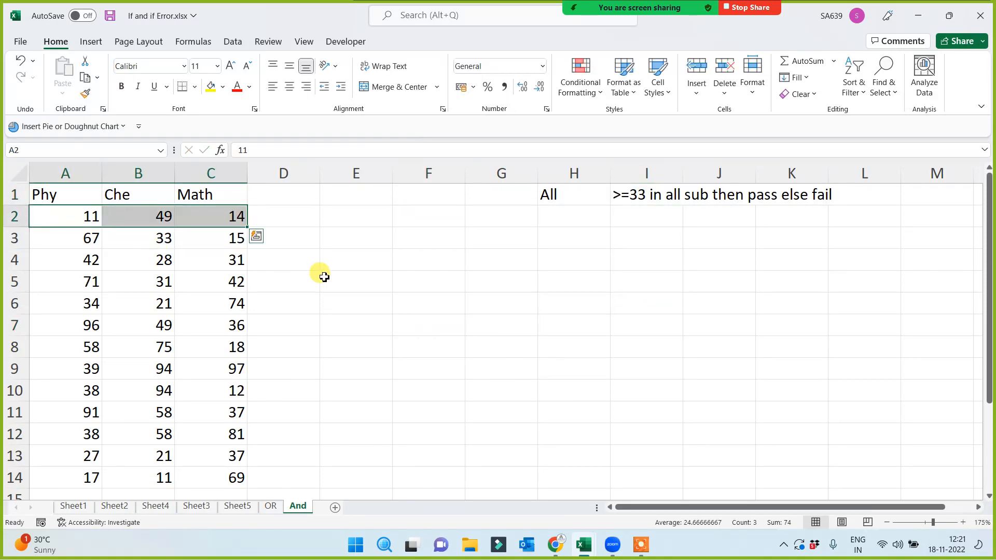
left_click_drag(76, 239, 204, 243)
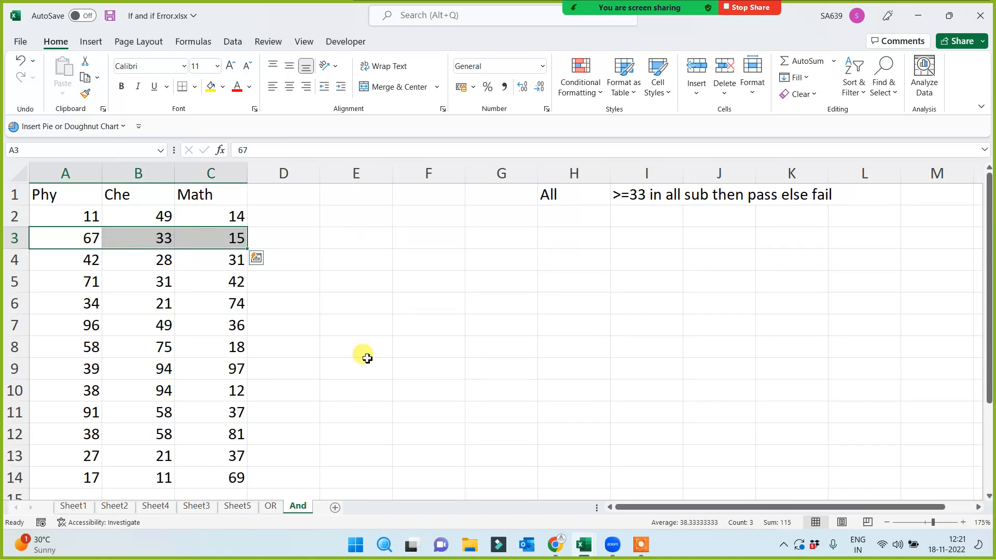
left_click(225, 238)
left_click(124, 239)
left_click(48, 240)
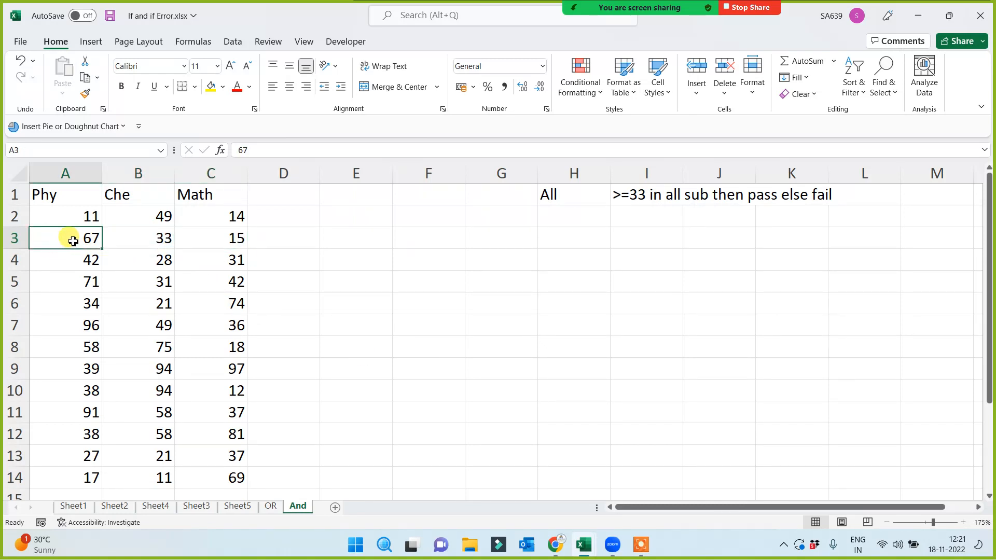
left_click_drag(67, 238, 218, 245)
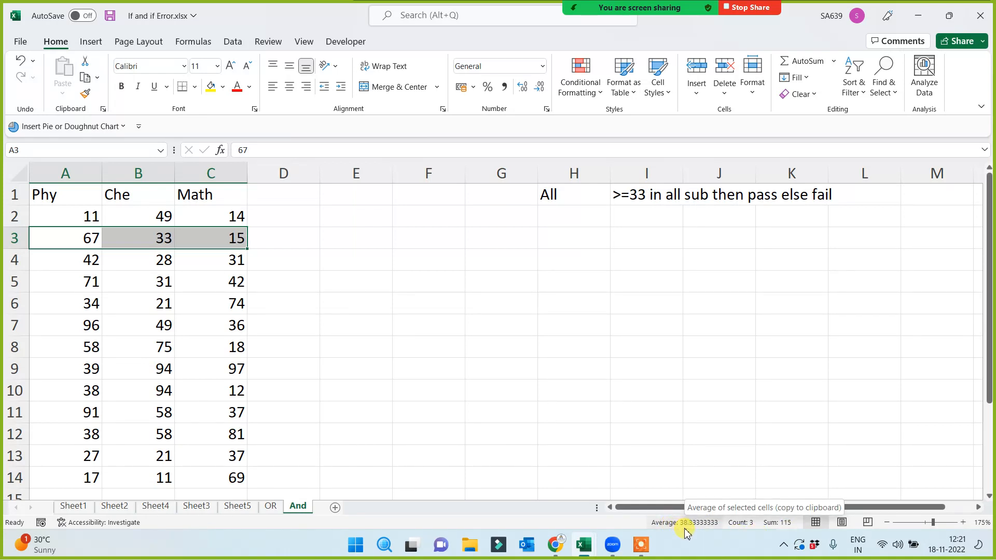
left_click(211, 241)
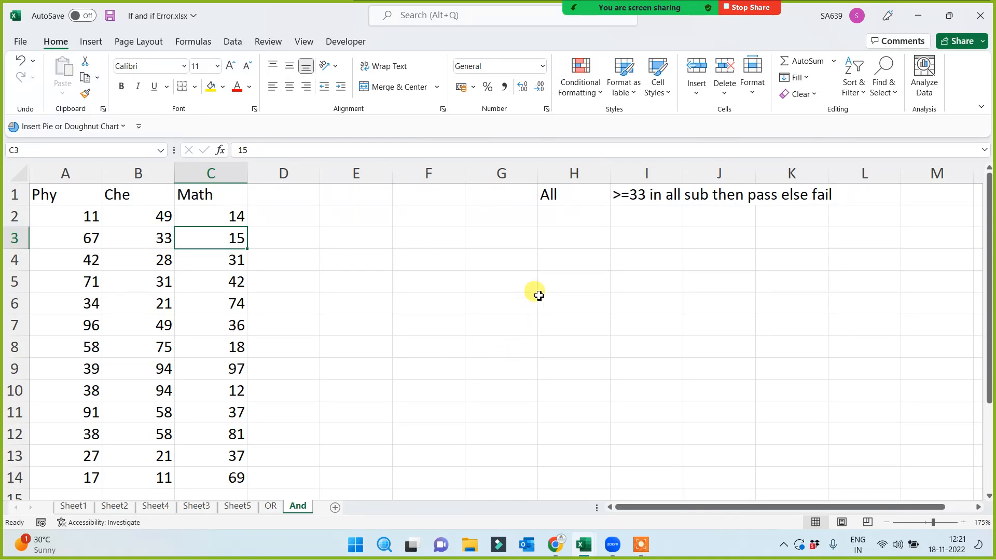
- Highlight cell H1, containing "All", with a yellow fill
left_click(563, 190)
left_click(210, 87)
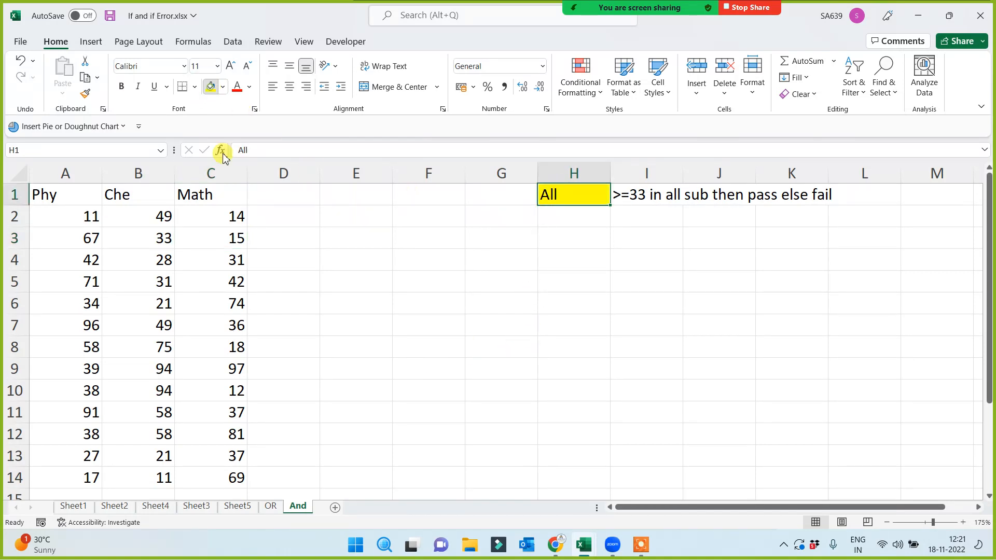
- Review the Math, Che and Phy columns, and check each mark in row 2 against the pass condition
left_click(212, 174)
left_click(127, 173)
left_click(49, 171)
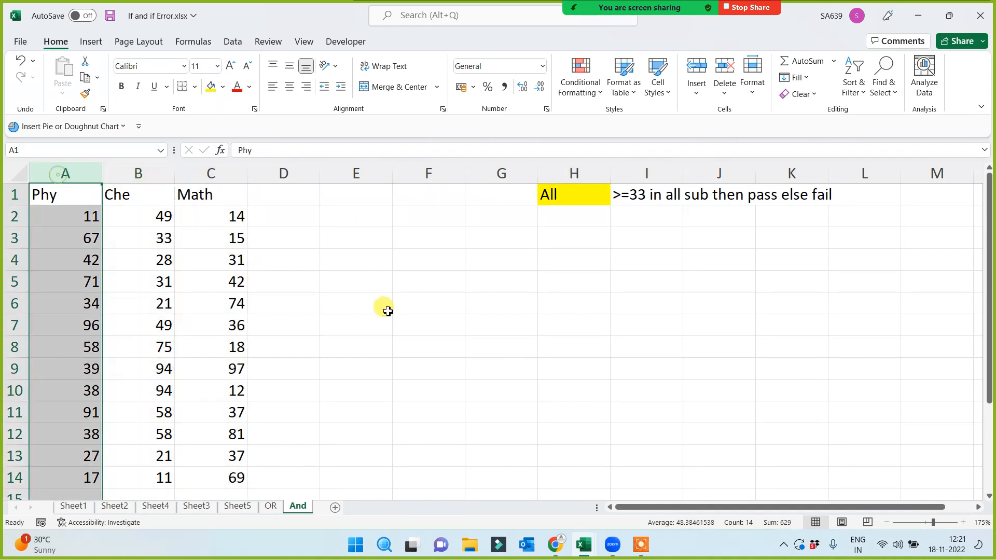
left_click(386, 310)
left_click(77, 217)
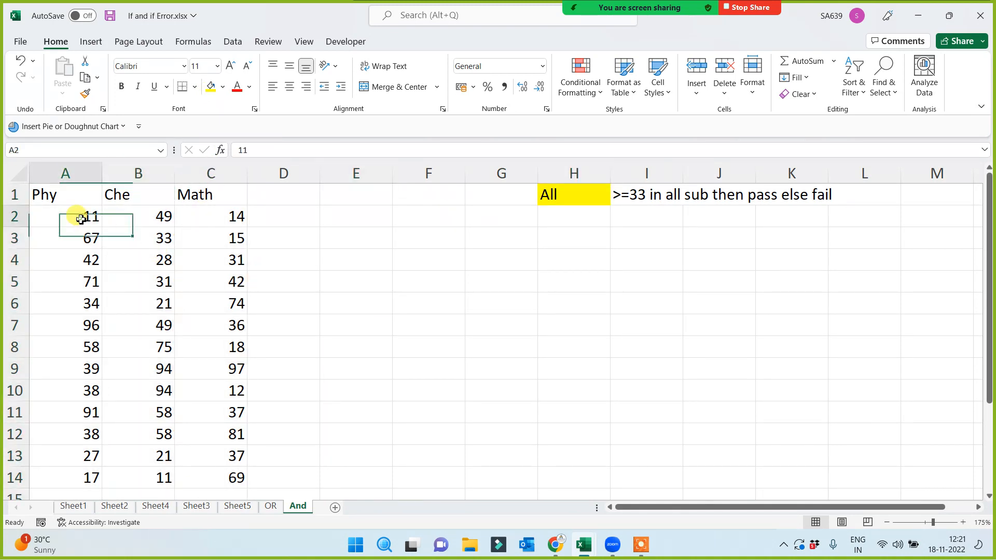
left_click(145, 220)
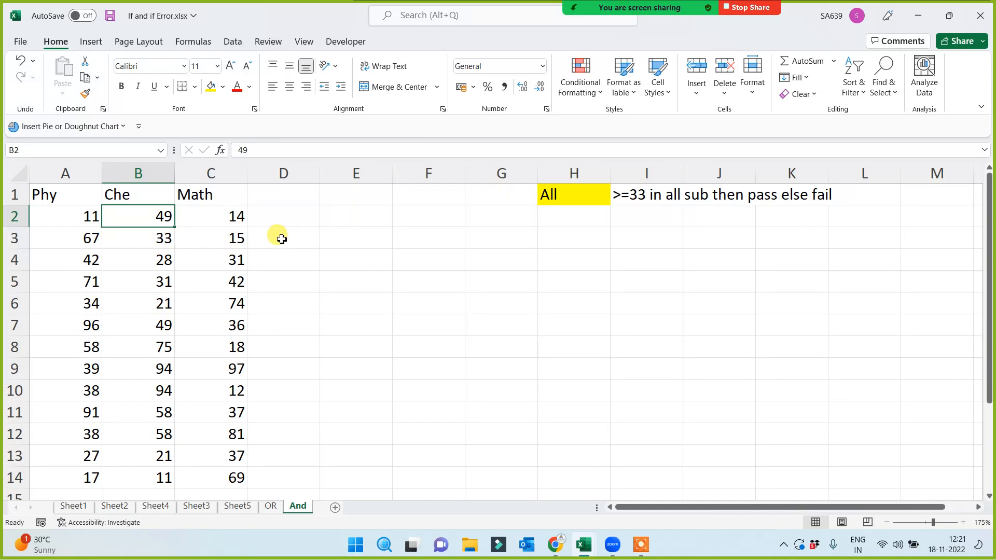
left_click(211, 218)
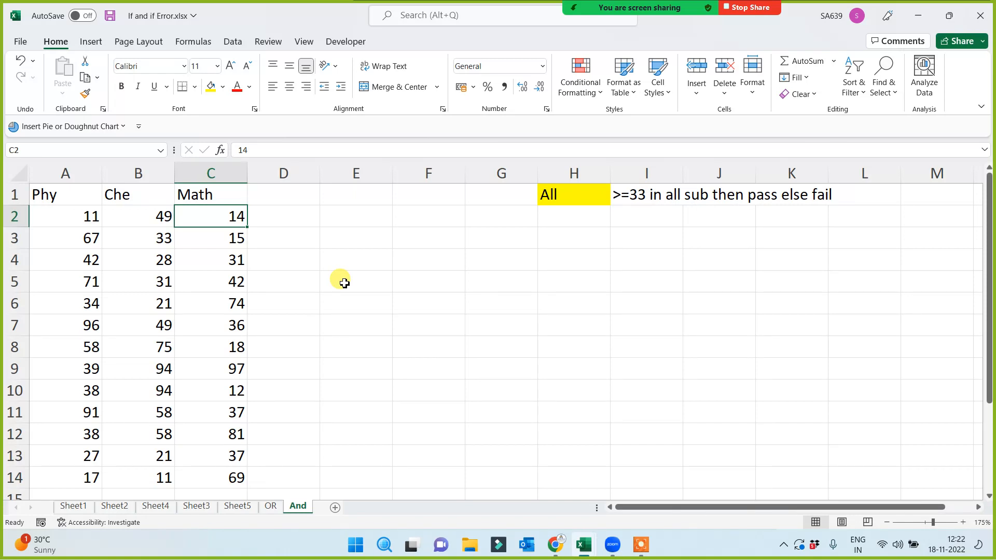
- Widen column D to nearly twice its width and select cell D1
left_click_drag(320, 174, 380, 175)
left_click(320, 188)
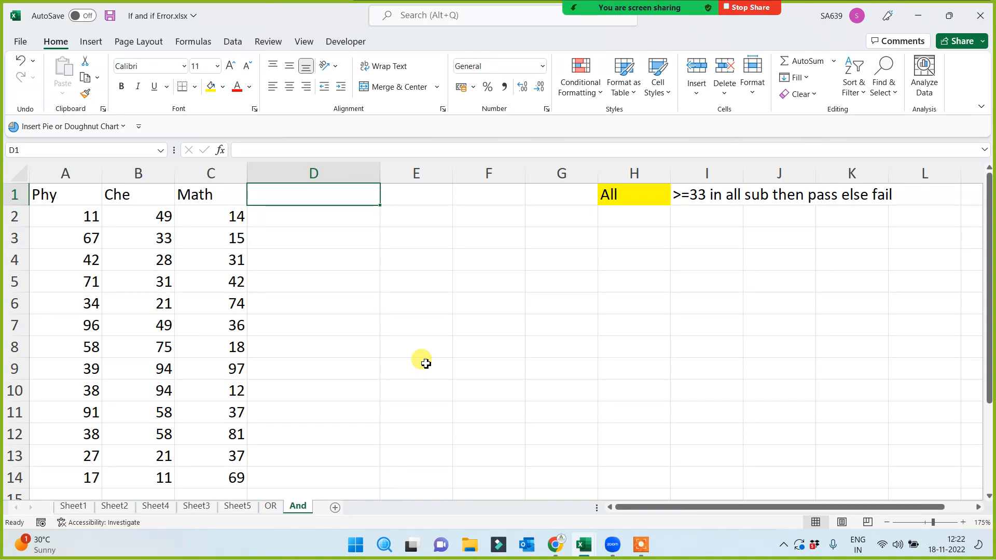
- Enter the heading "And" in cell D1 and select cell D2
type("And")
left_click(425, 365)
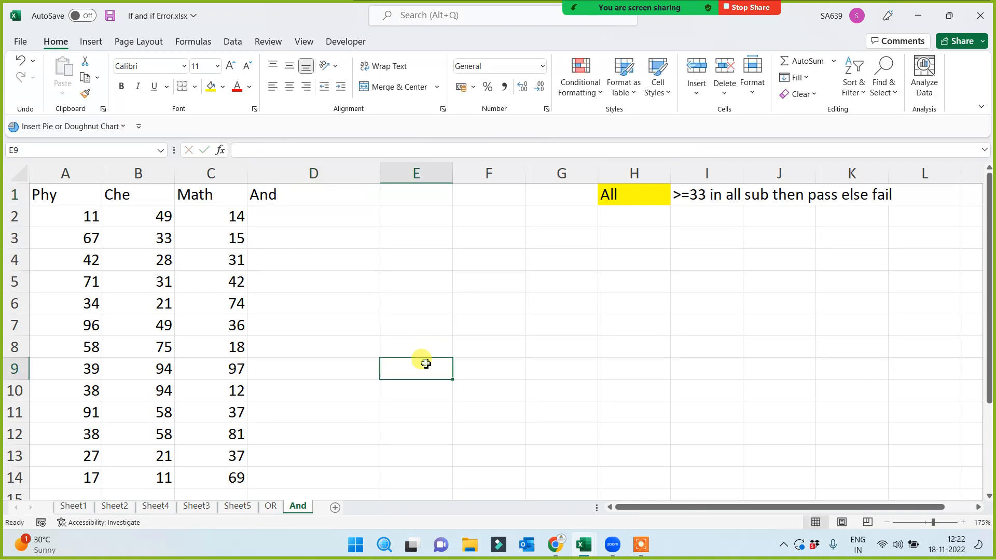
left_click(308, 218)
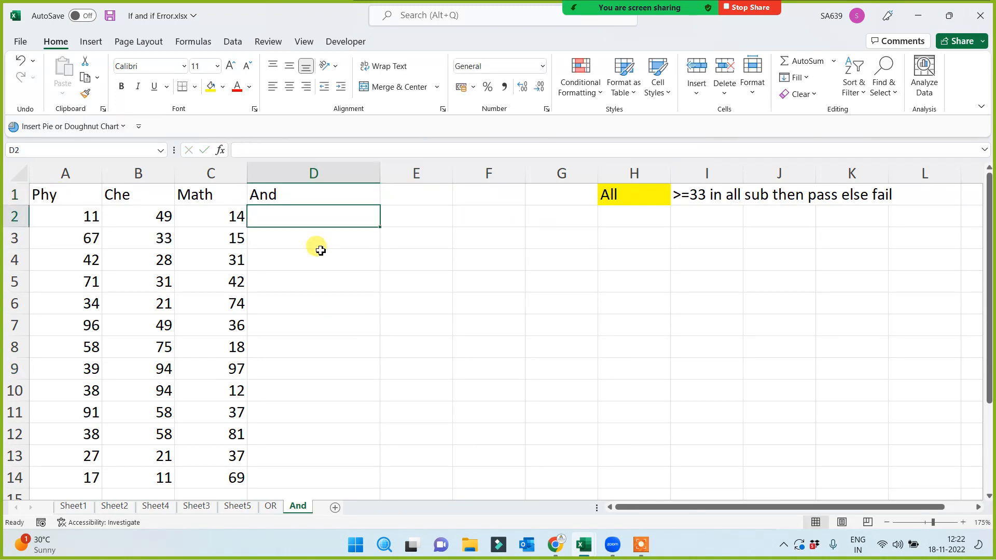
- Enter =AND(A2>=33,B2>=33,C2>=33) in cell D2 to test that all three marks are at least 33
type("=and(")
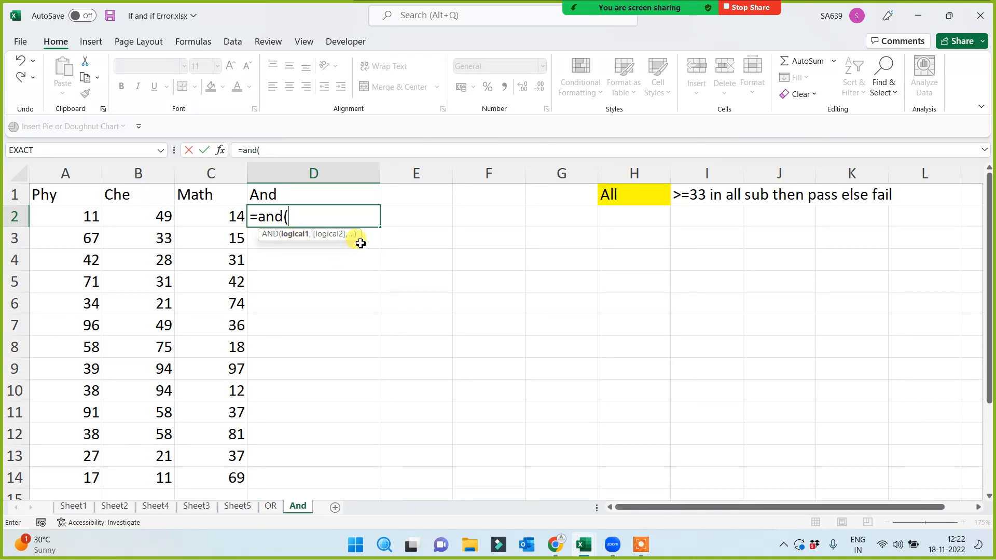
left_click(642, 545)
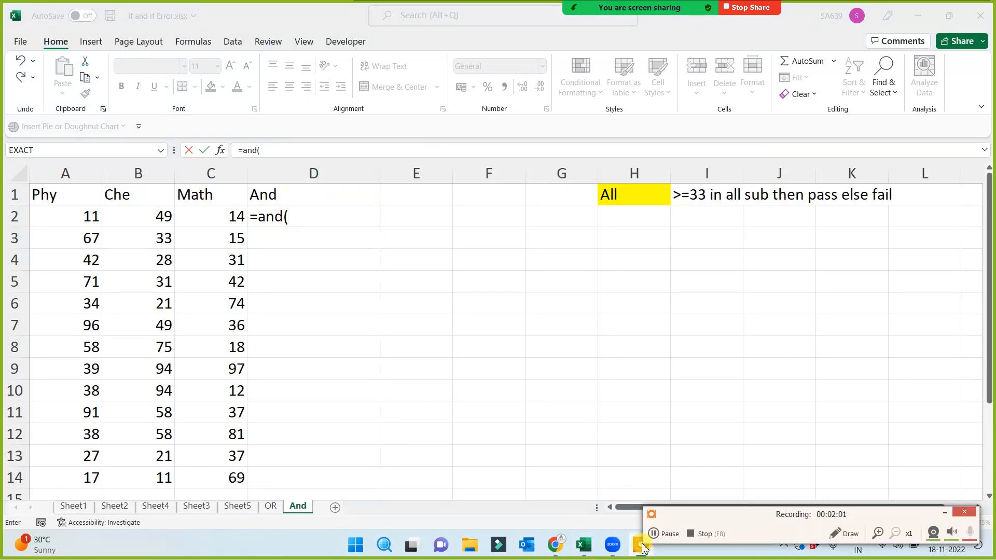
left_click(945, 513)
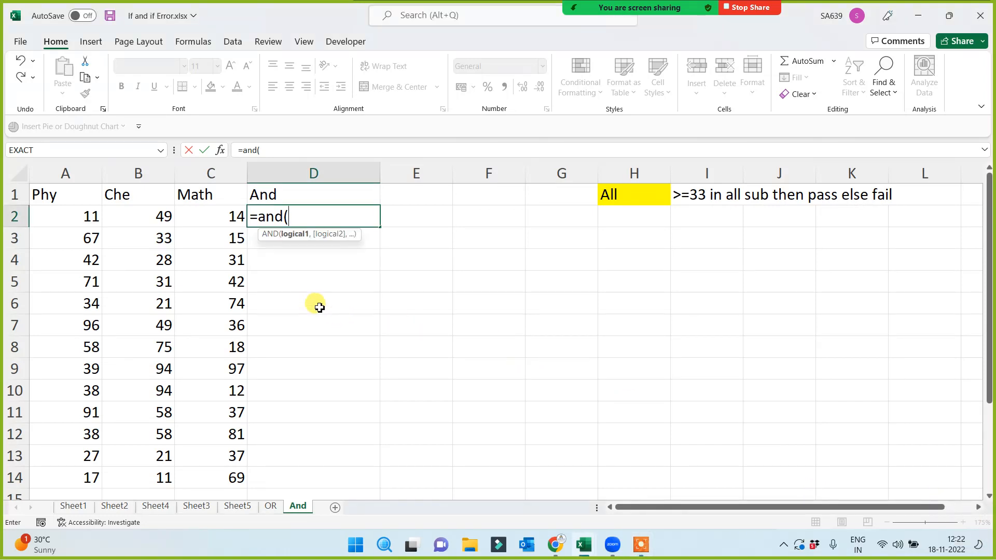
left_click(65, 219)
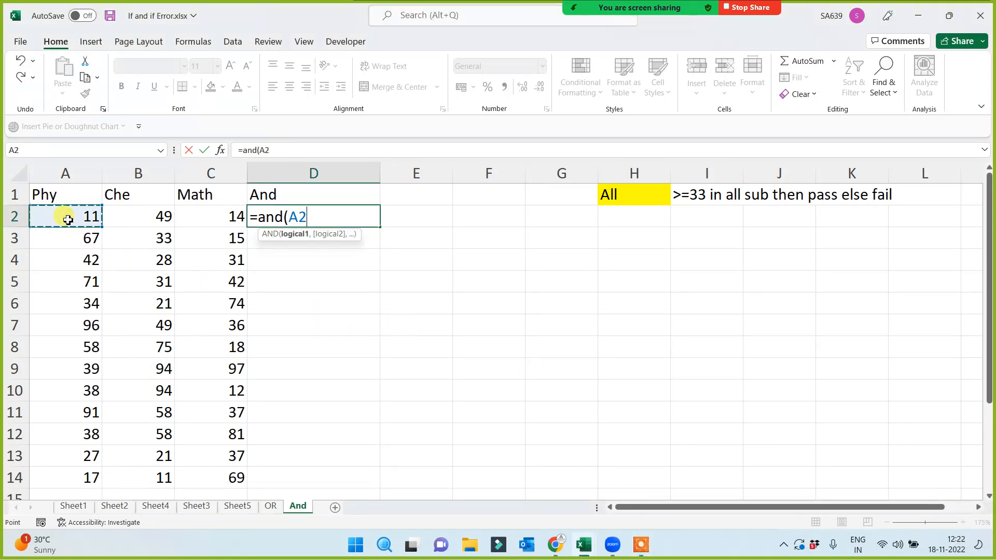
type(">=33")
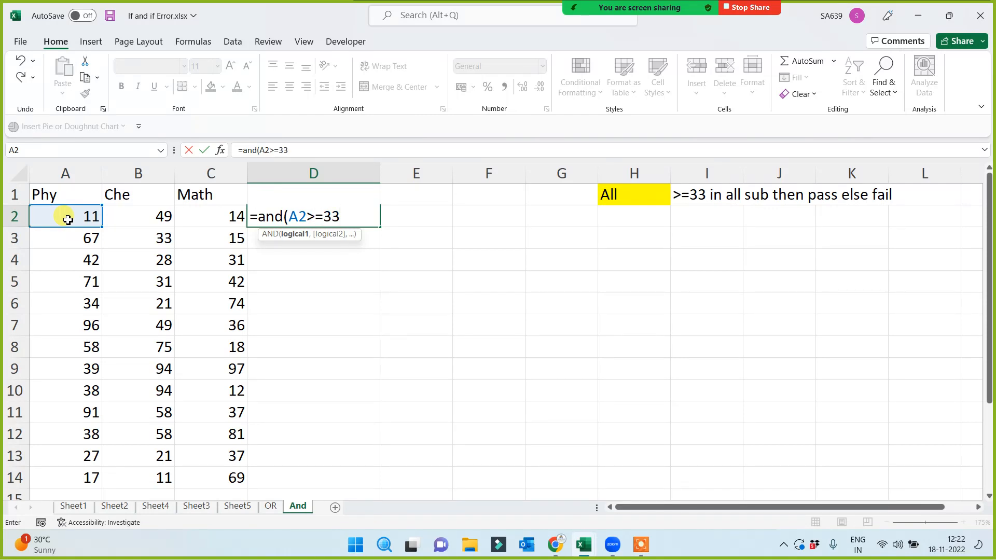
type(",")
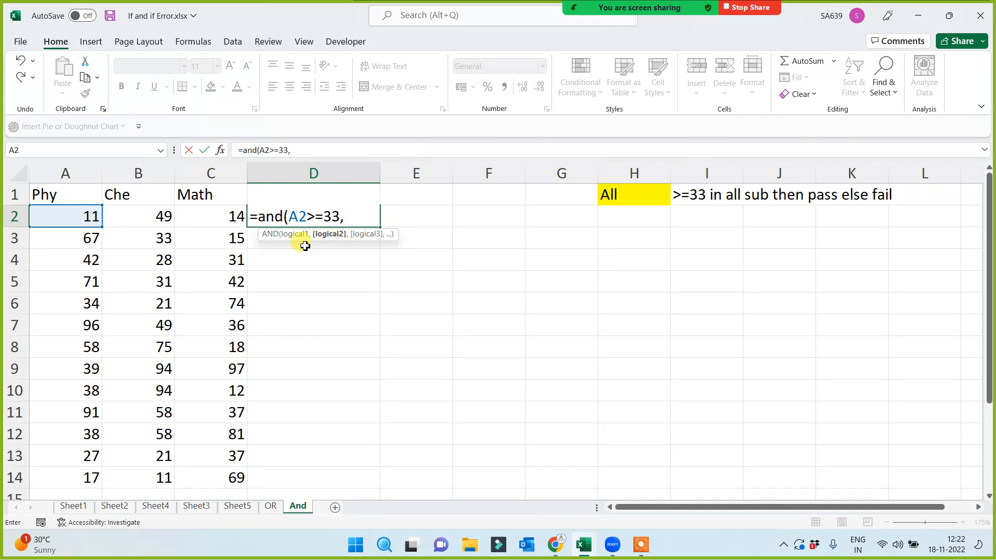
left_click(142, 215)
type(">=33")
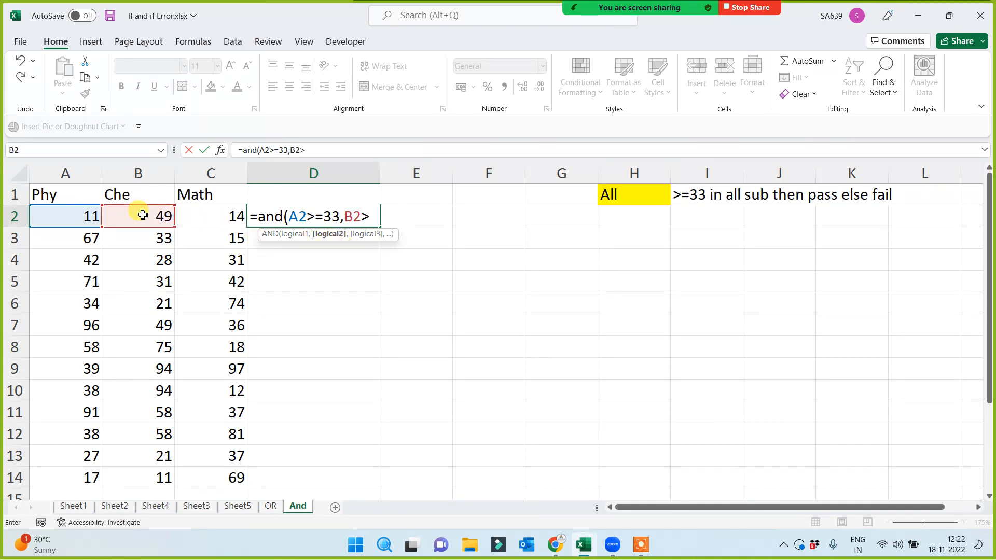
type(",")
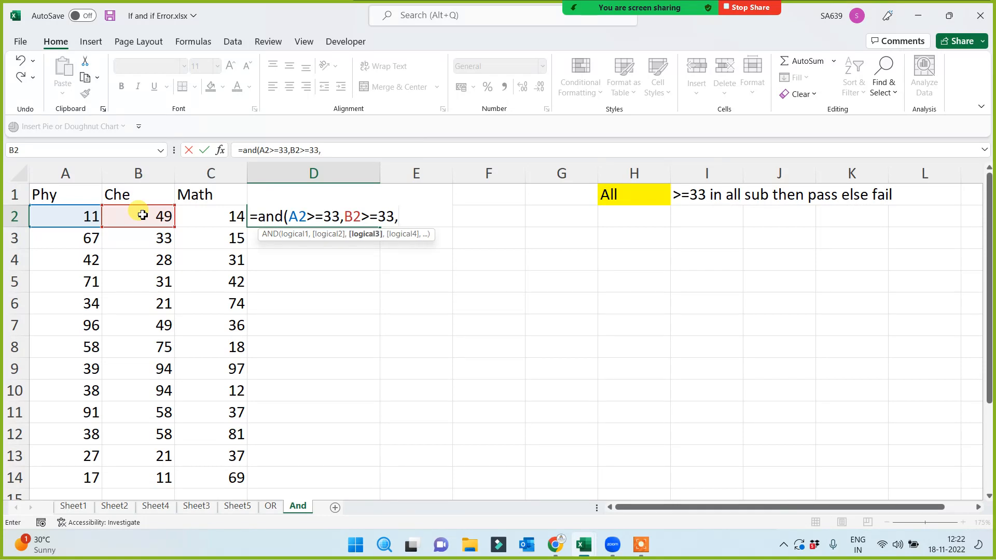
left_click(201, 219)
type(">=")
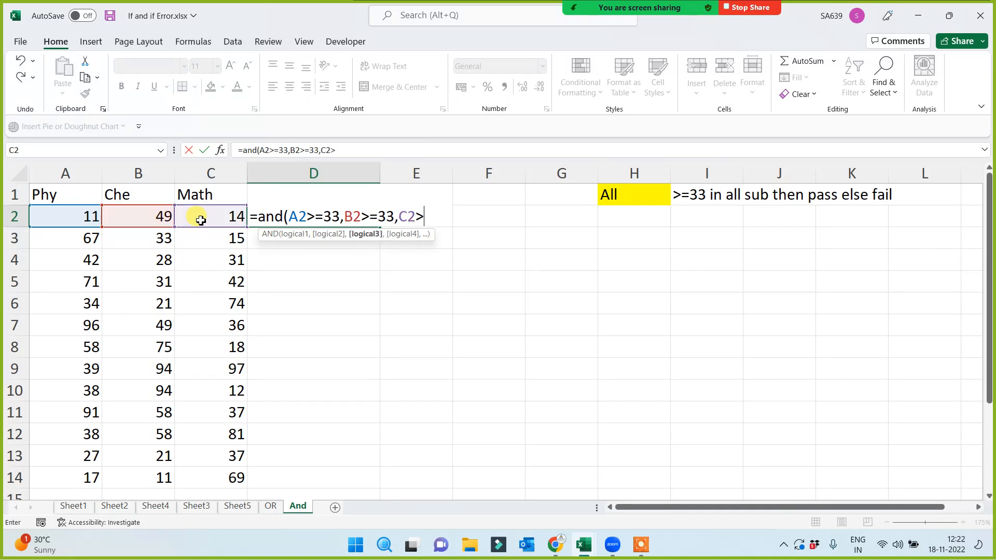
type("33)")
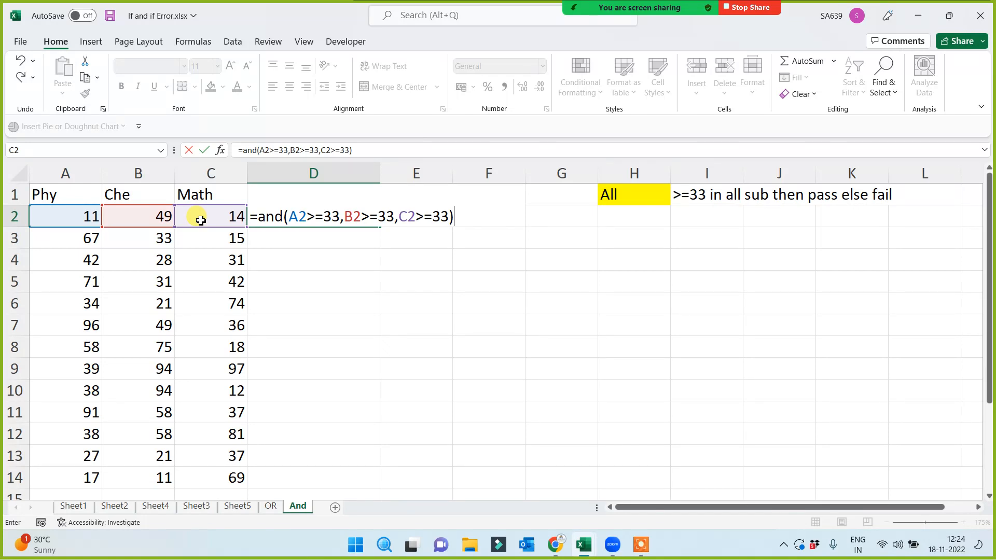
key("Return")
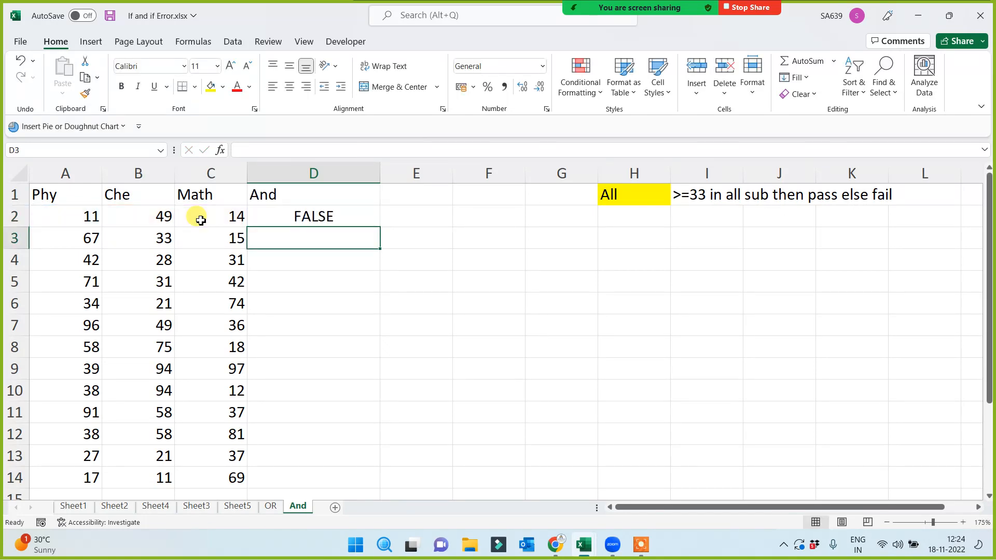
- Fill the AND formula down from D2 to D14 and check the marks and result in row 7
left_click(344, 213)
double_click(381, 226)
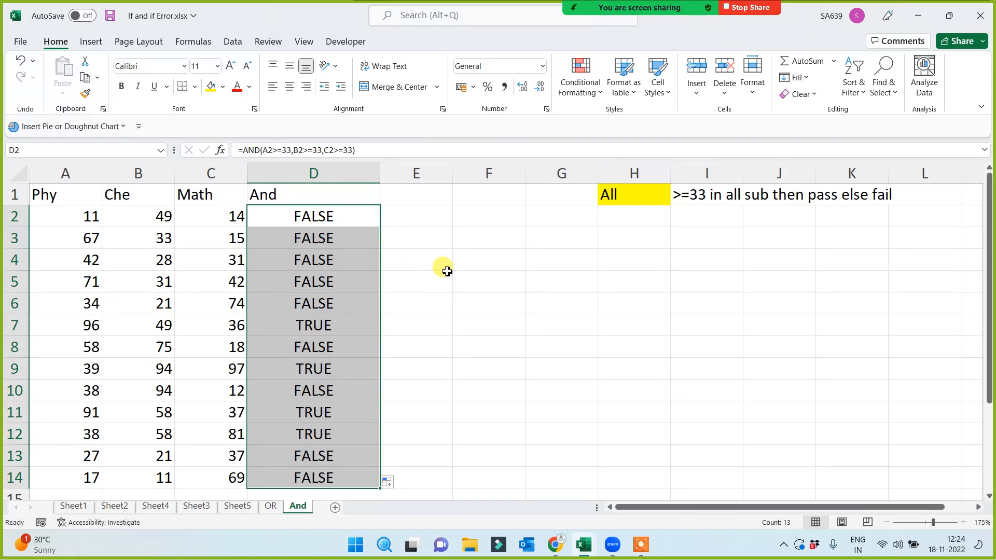
left_click(314, 216)
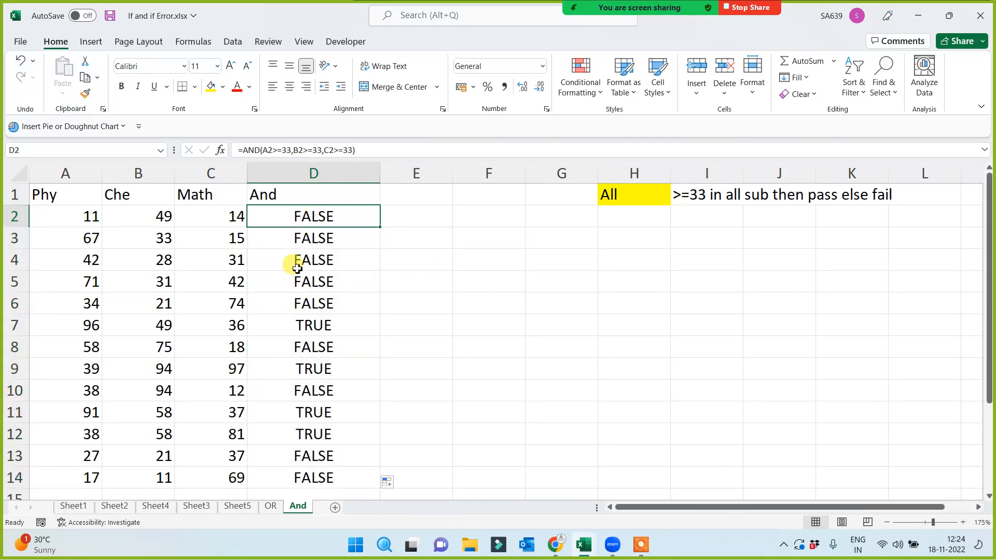
left_click_drag(253, 326, 38, 325)
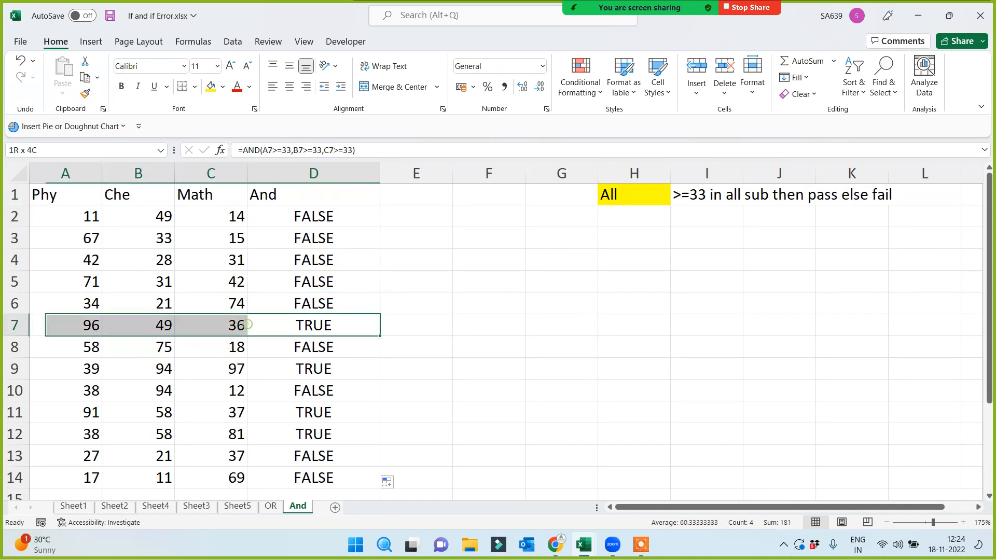
left_click(440, 282)
- Enter the heading "if" in cell E1
left_click(393, 191)
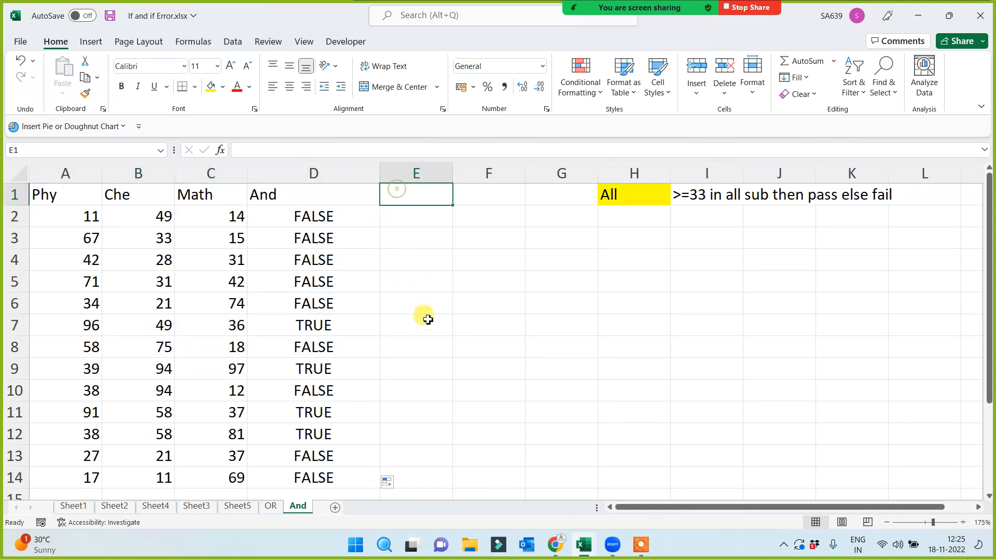
type("if")
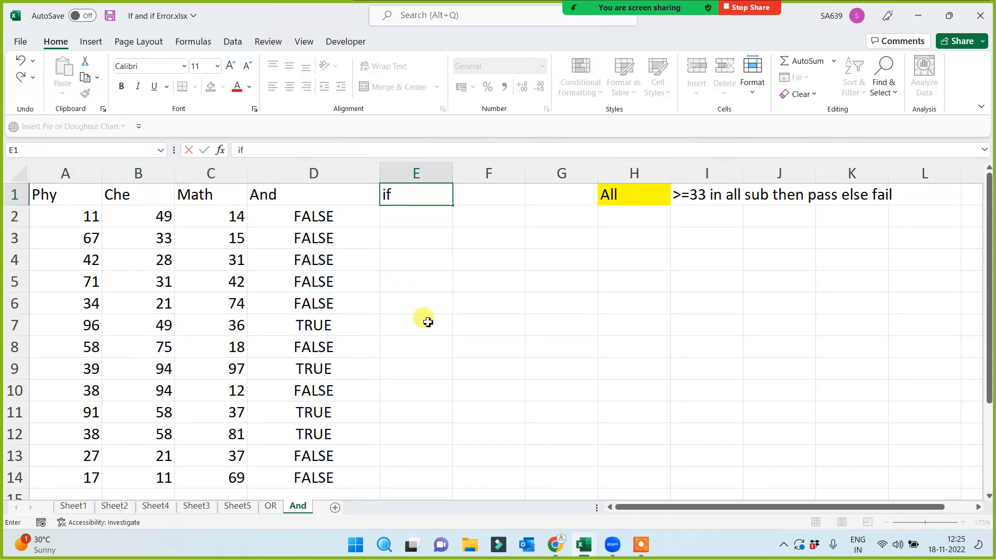
key("Return")
- Enter the partial formula =IF(D2=TRUE,) in cell E2, testing the AND result in D2
type("=if(")
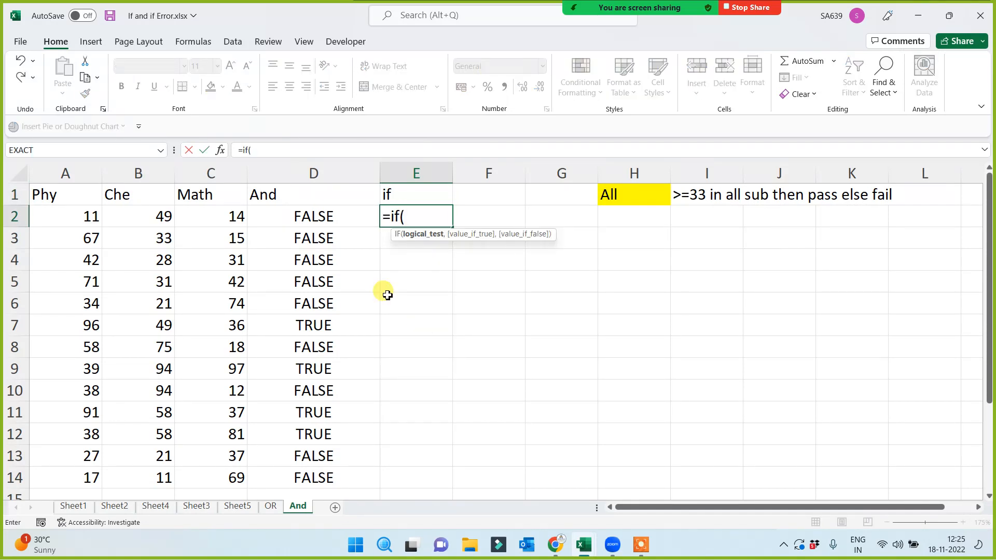
left_click(313, 216)
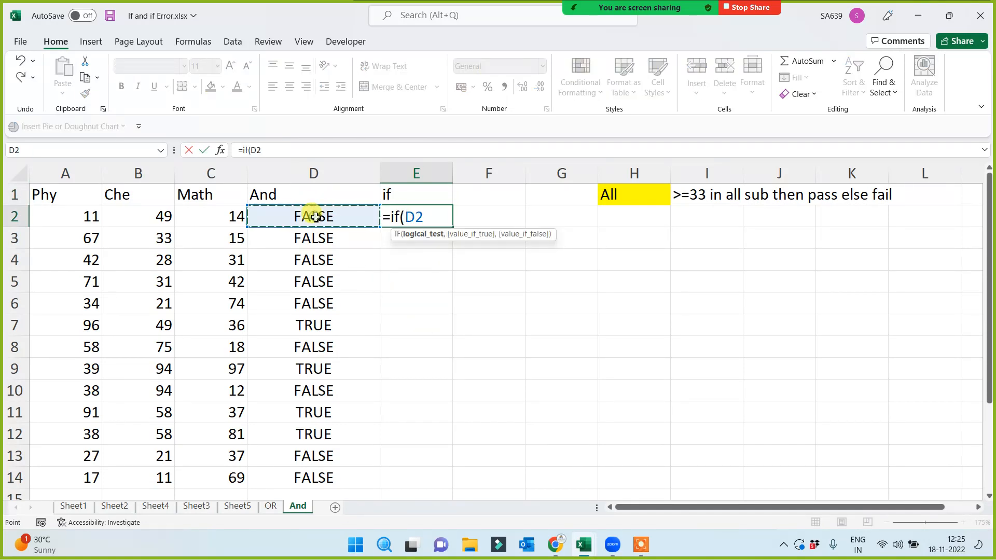
type("=tr")
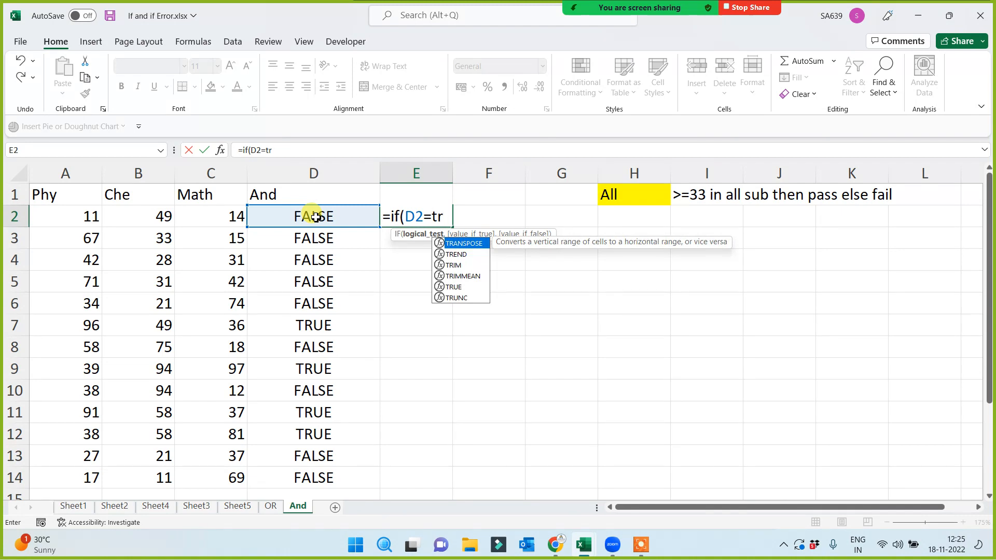
type("ue,")
key("shift+Return")
- Restore the heading "if" in cell E1 over the stray quotation mark
type("\"")
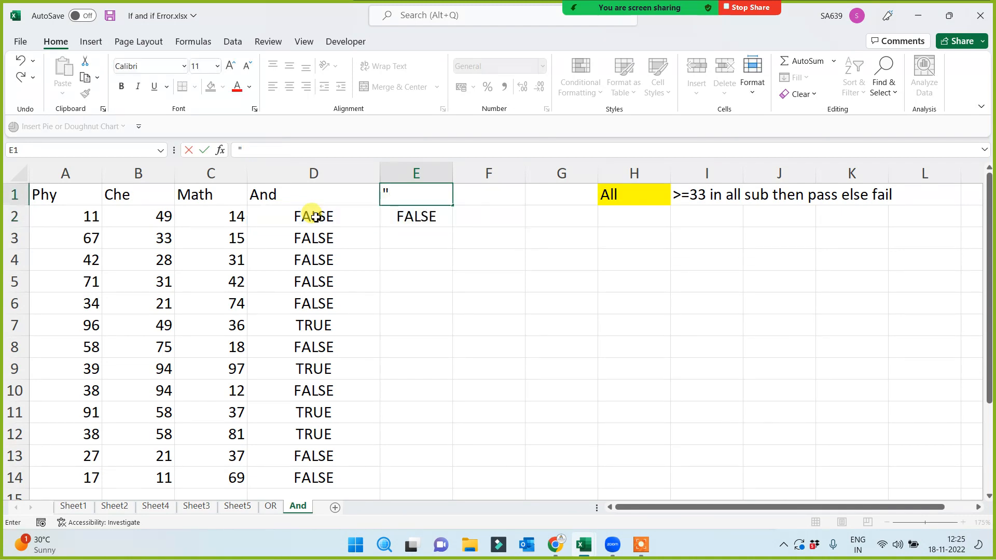
key("BackSpace")
type("if")
key("ctrl+Return")
left_click(437, 232)
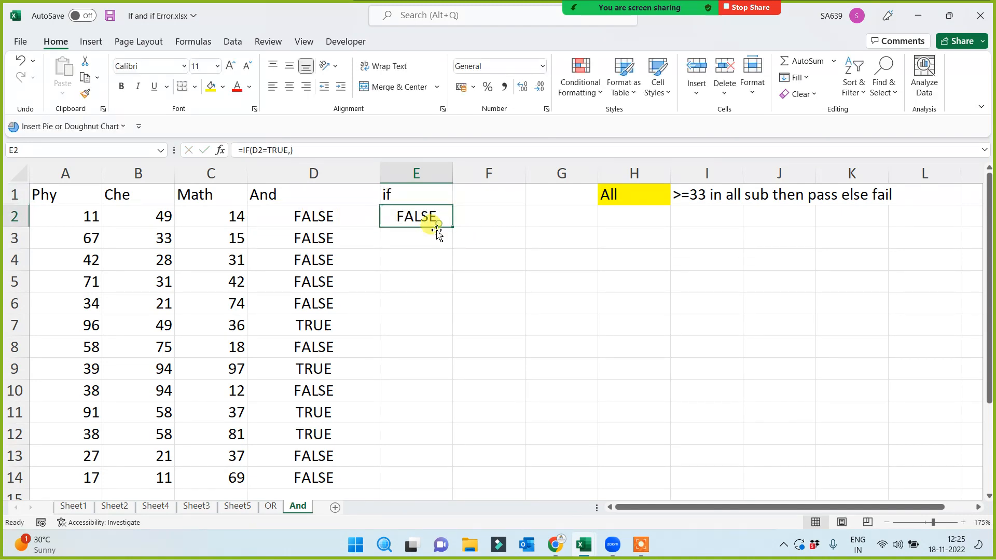
left_click(400, 194)
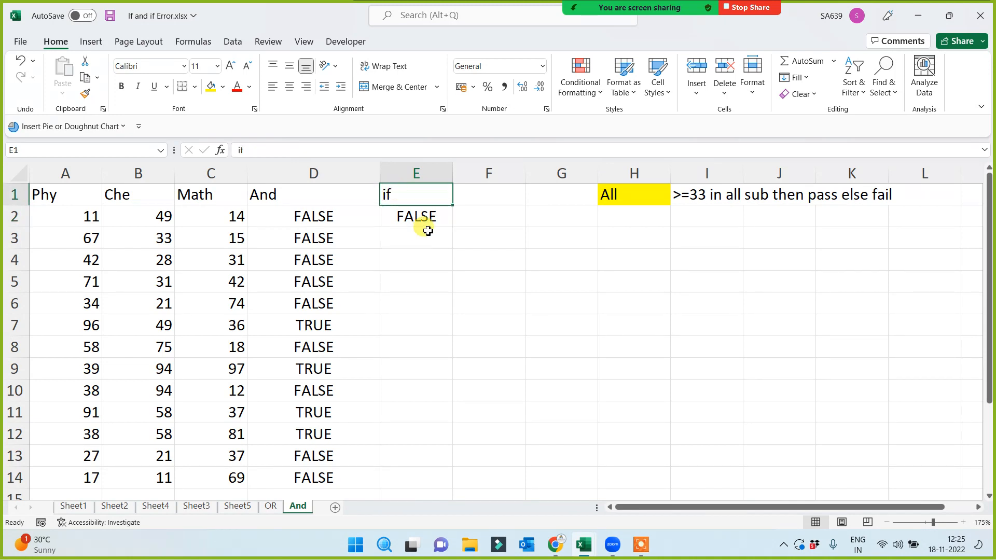
- Complete the formula in cell E2 as =IF(D2=TRUE,"pass","fail")
left_click(415, 216)
left_click(308, 150)
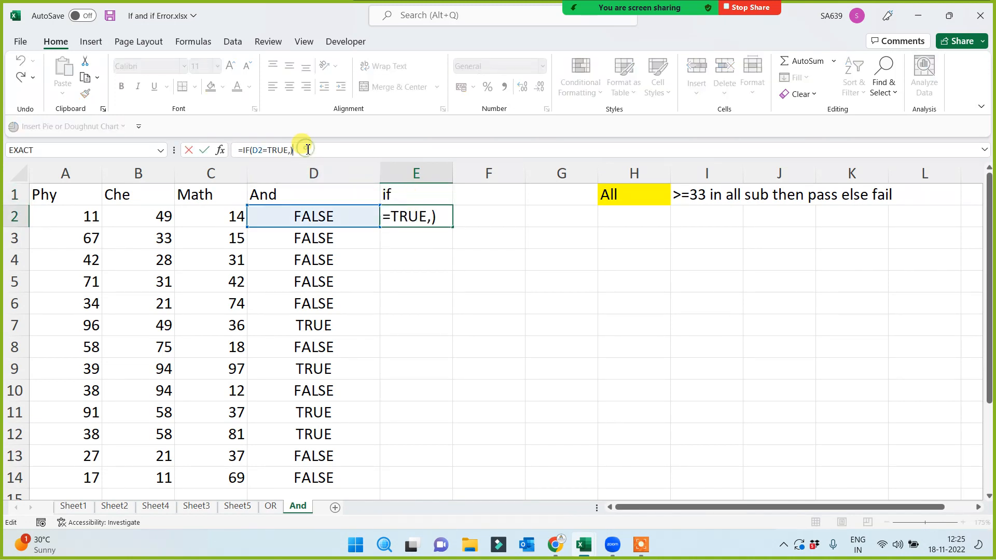
key("BackSpace")
type("\"")
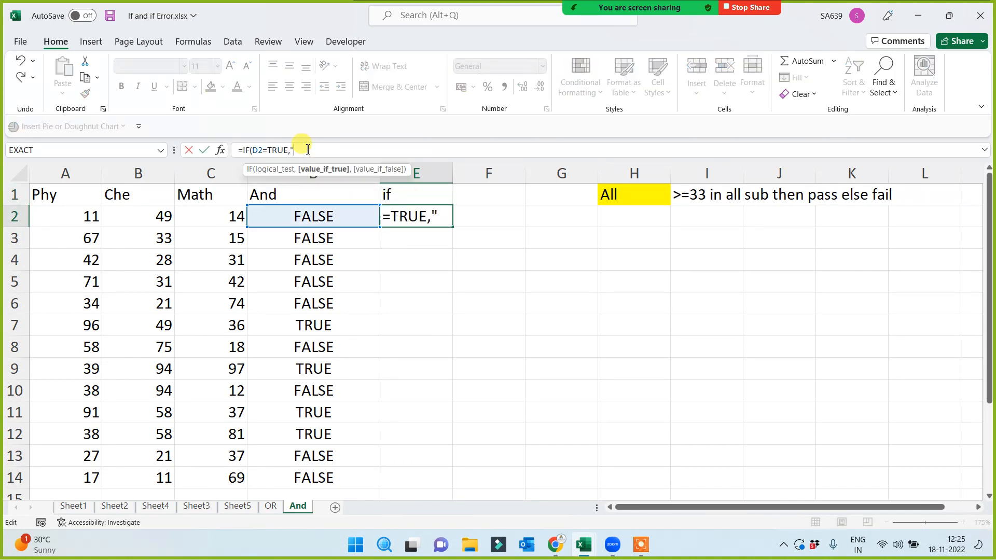
type("pass\",")
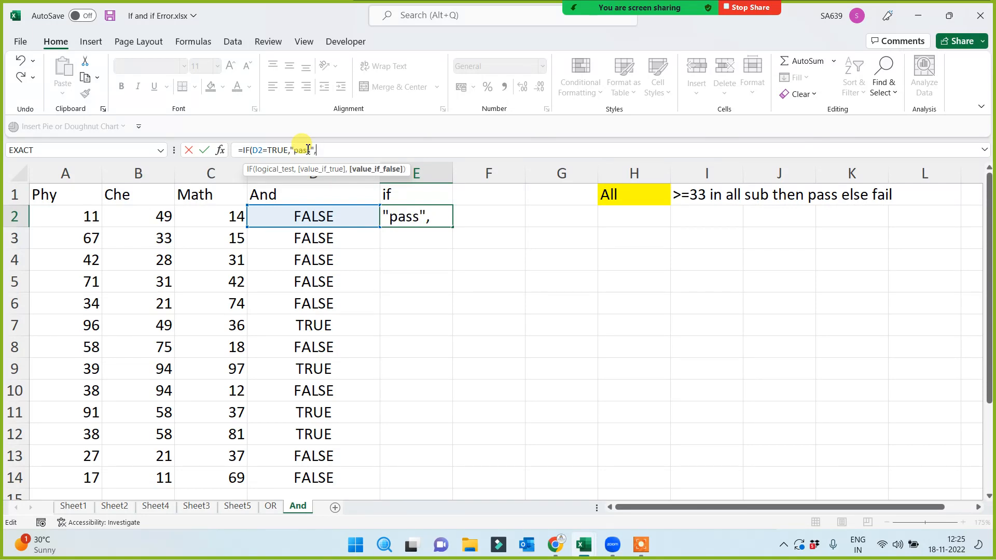
type("\"fail\")")
key("Return")
- Fill the IF formula down from E2 to E14 and review the column headings in row 1
left_click(407, 216)
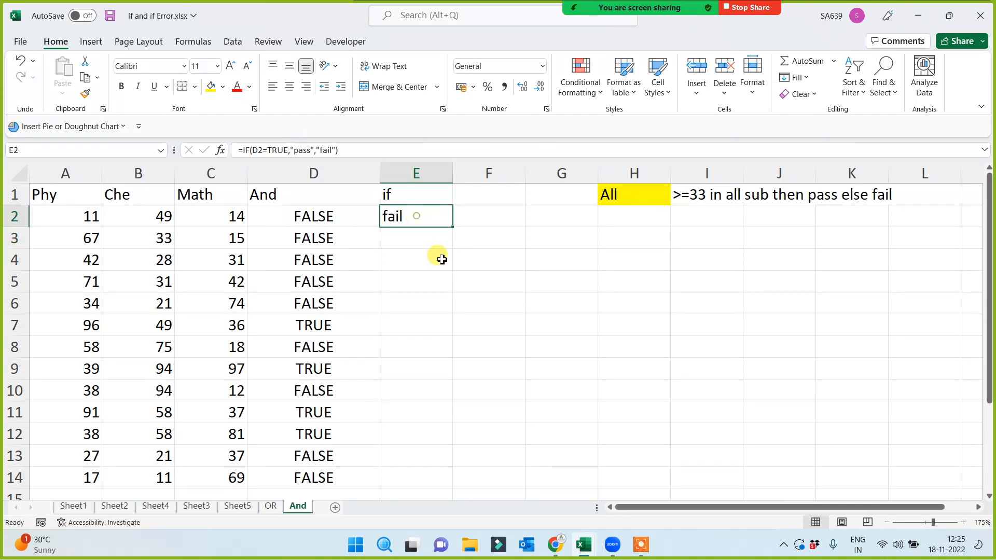
double_click(452, 227)
left_click(536, 339)
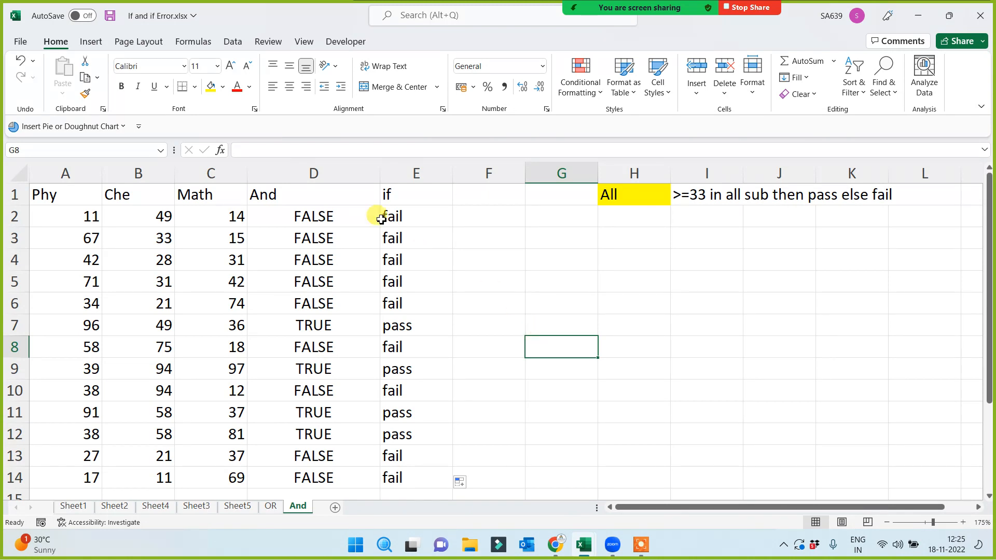
left_click(404, 189)
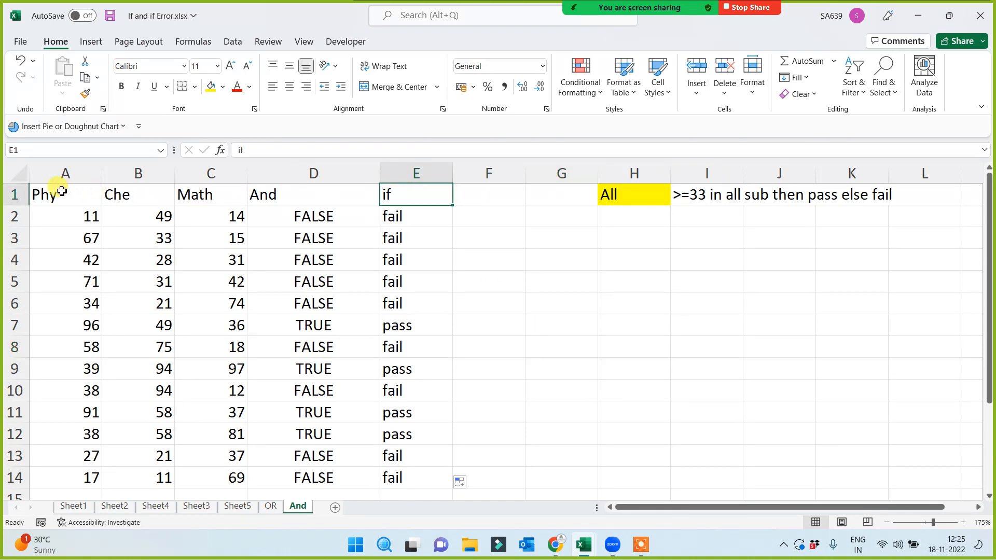
left_click_drag(62, 193, 264, 191)
left_click(578, 239)
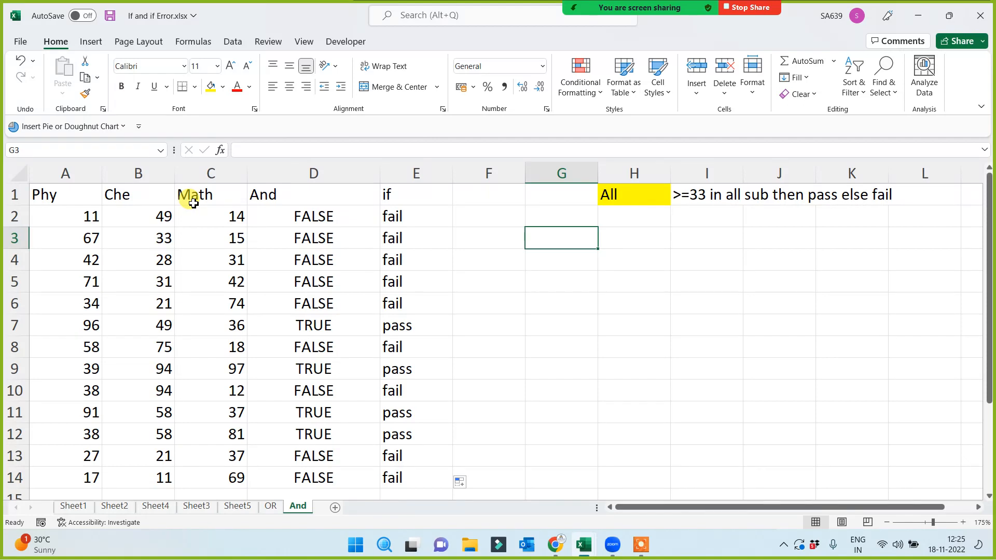
- Add a new worksheet after the And sheet and enter the heading "Salary" in its cell A1
left_click(335, 508)
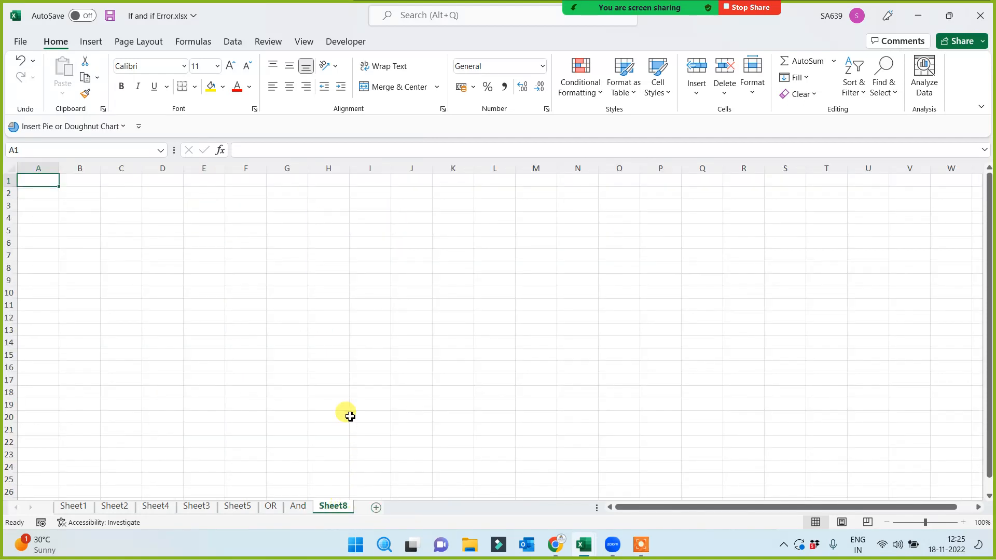
scroll(340, 386, "up", 6, "ctrl")
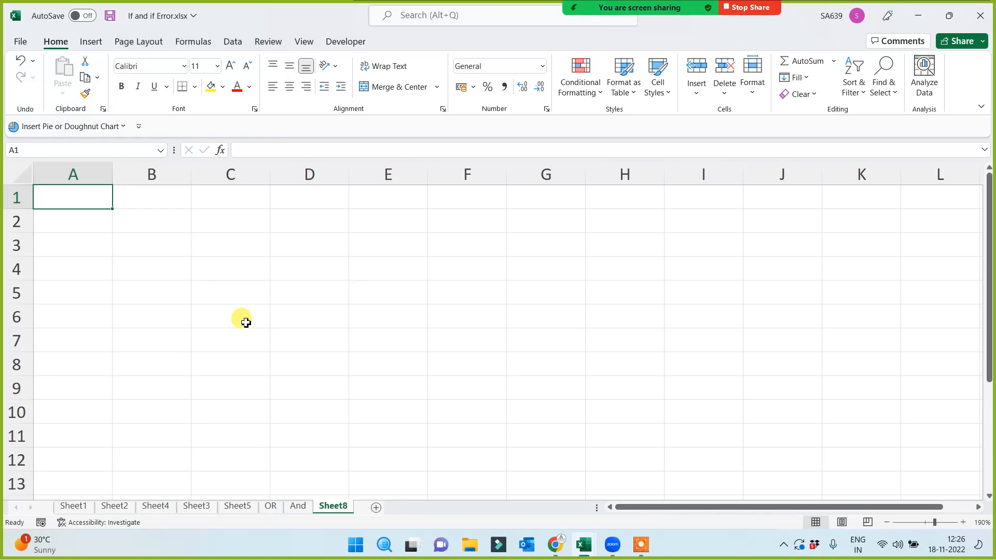
type("SDalary")
key("BackSpace")
key("BackSpace")
key("BackSpace")
key("BackSpace")
key("BackSpace")
key("BackSpace")
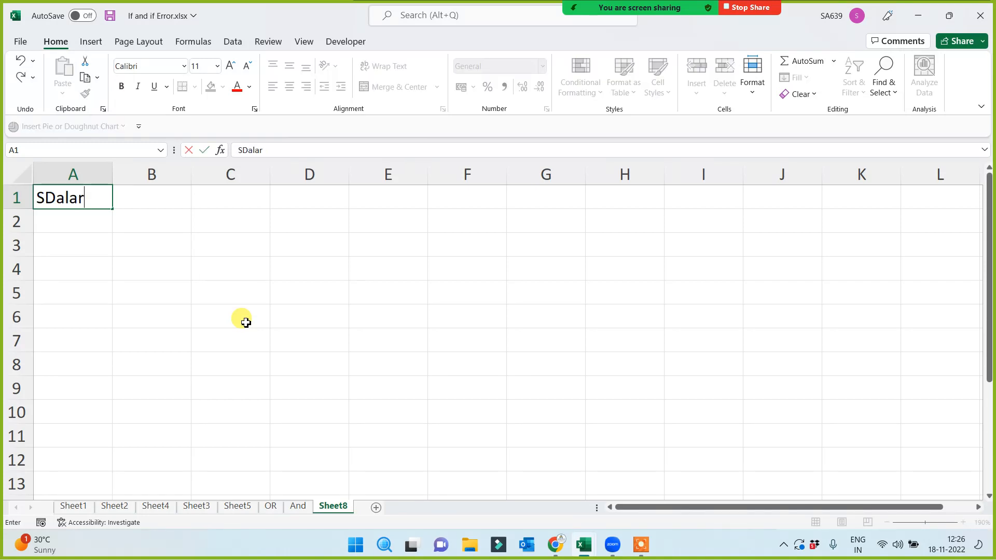
type("alary")
key("Return")
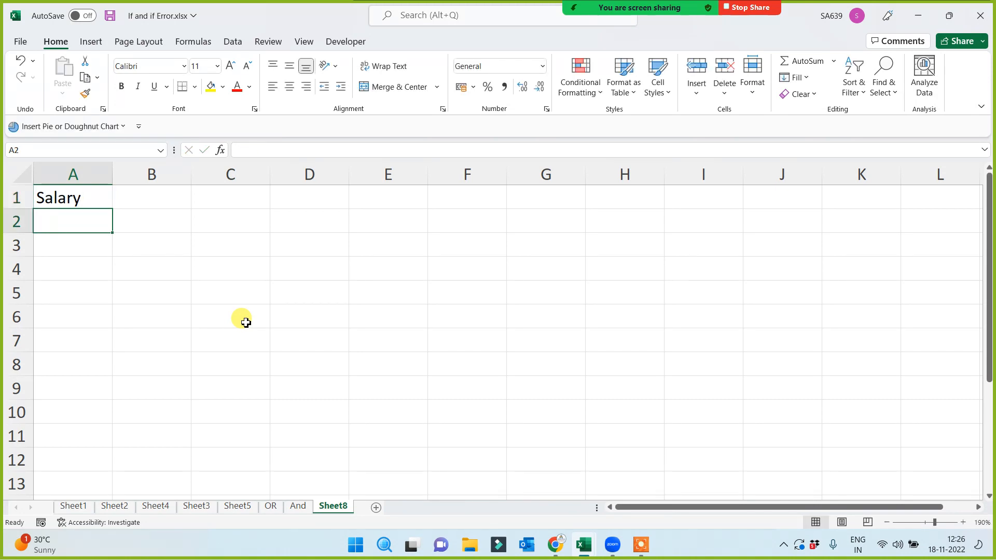
- Enter the formula =RANDBETWEEN(10000,100000) in cell A2 below the Salary heading
type("=rand")
key("Down")
key("Down")
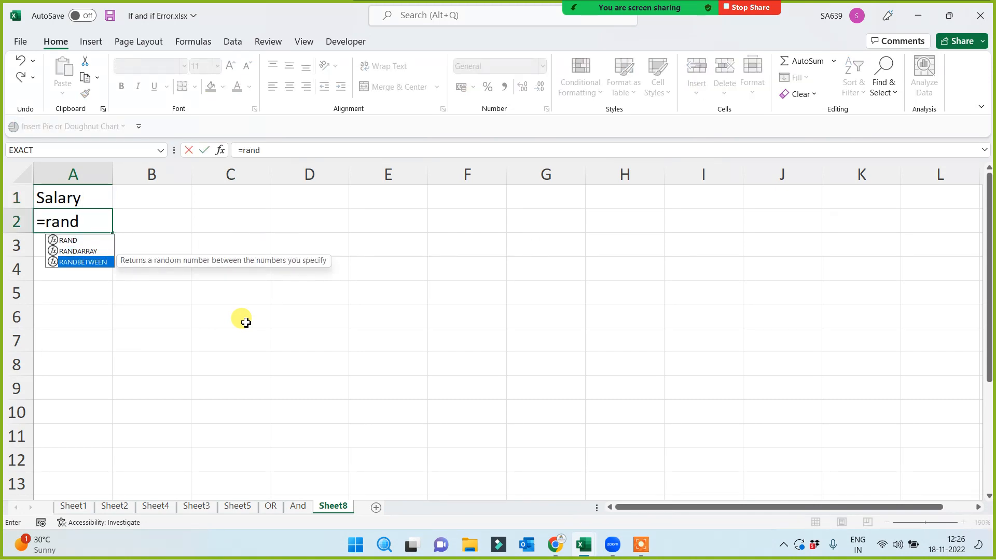
key("Tab")
type("1000")
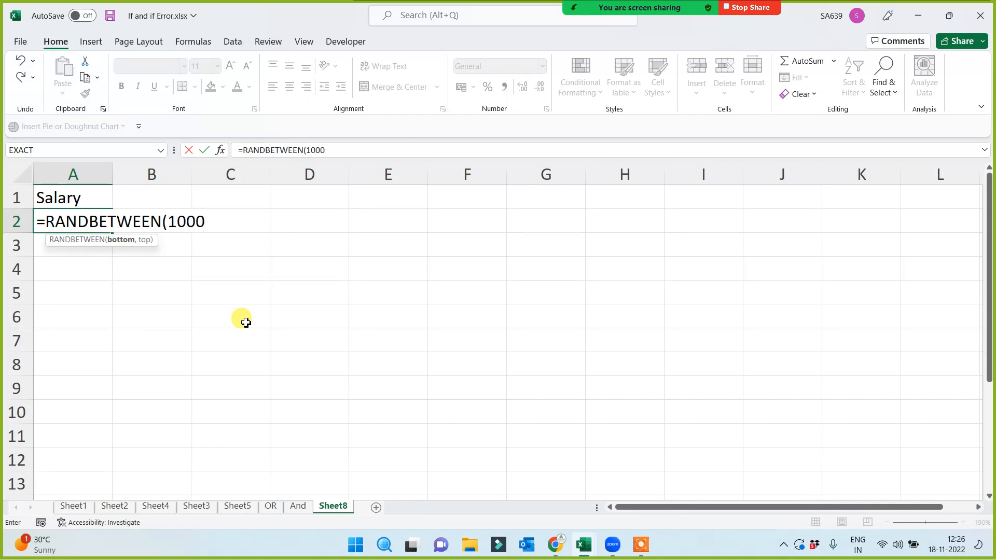
type("0,100000")
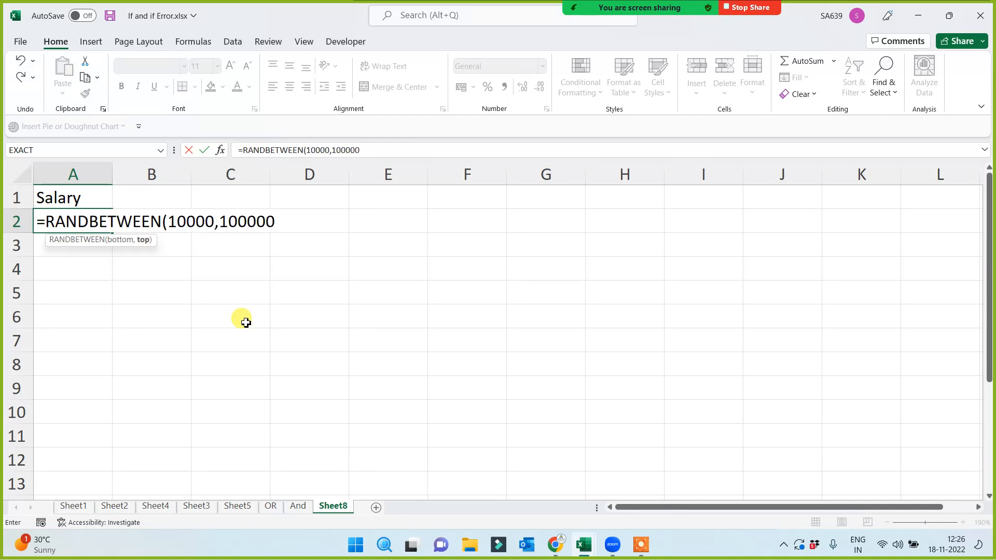
type(")")
key("Return")
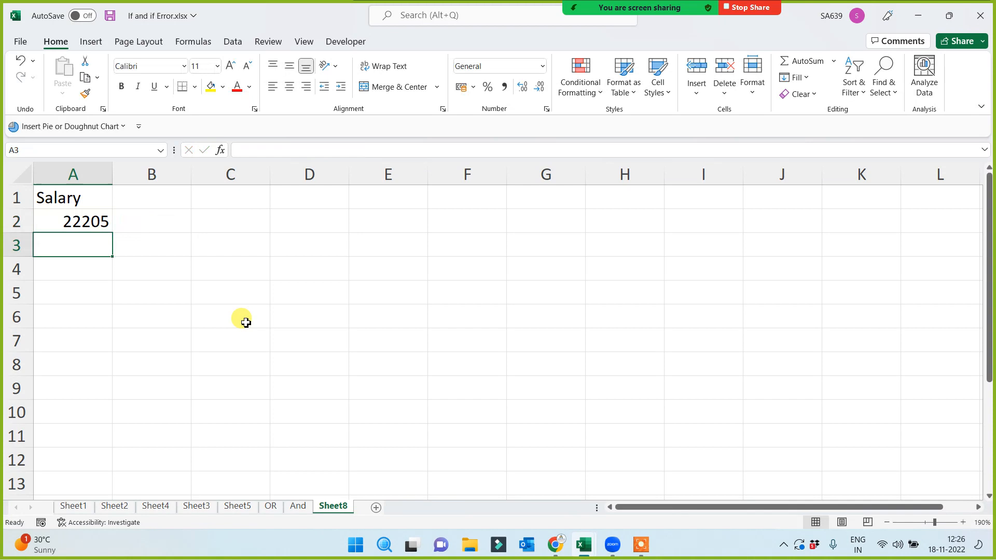
- Fill the salary formula down from A2 to A12 and replace the formulas with their values
left_click(80, 218)
left_click_drag(112, 232, 98, 469)
key("ctrl+c")
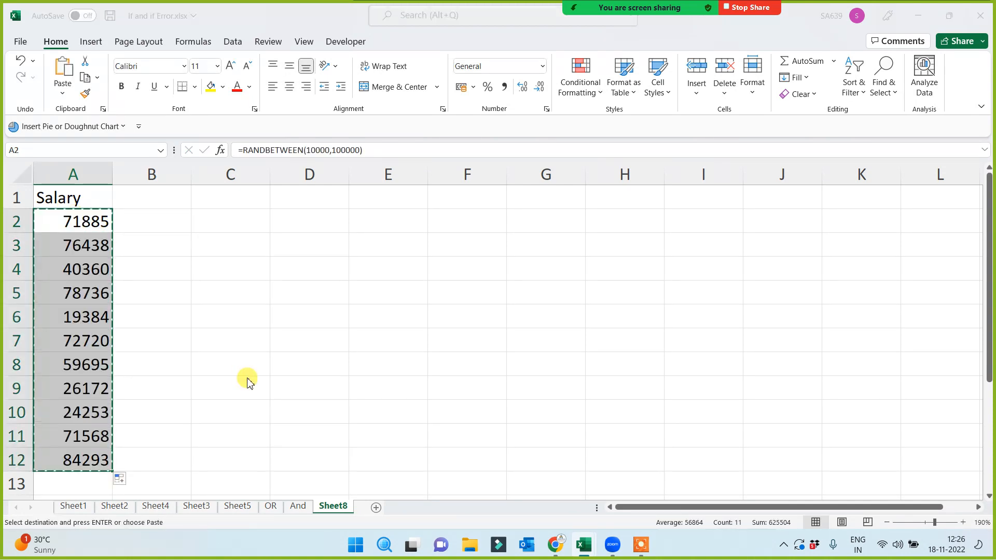
key("ctrl+alt+v")
left_click(516, 319)
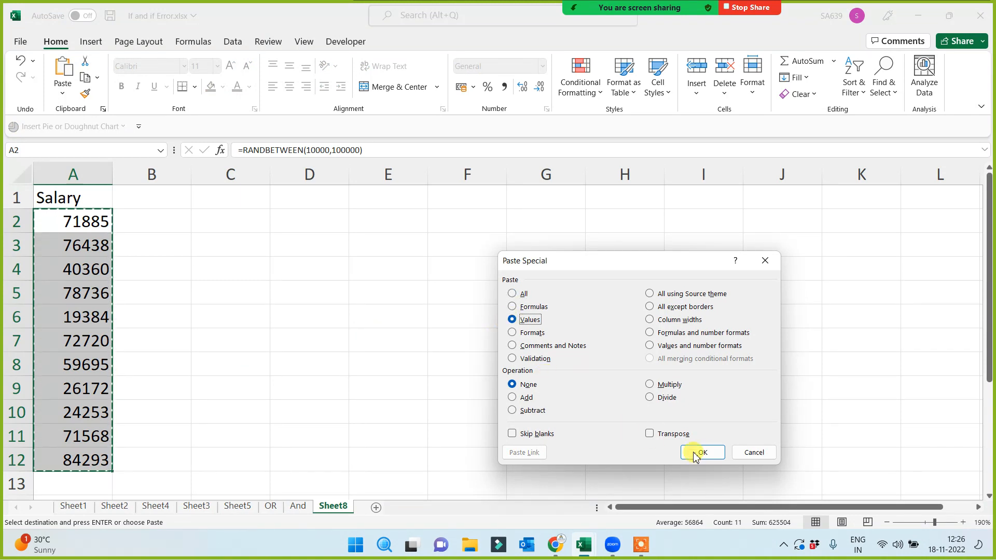
left_click(700, 452)
- Enter the heading "City" in B1 and "patna" in B2, and autofill the city list down to B12
left_click(164, 198)
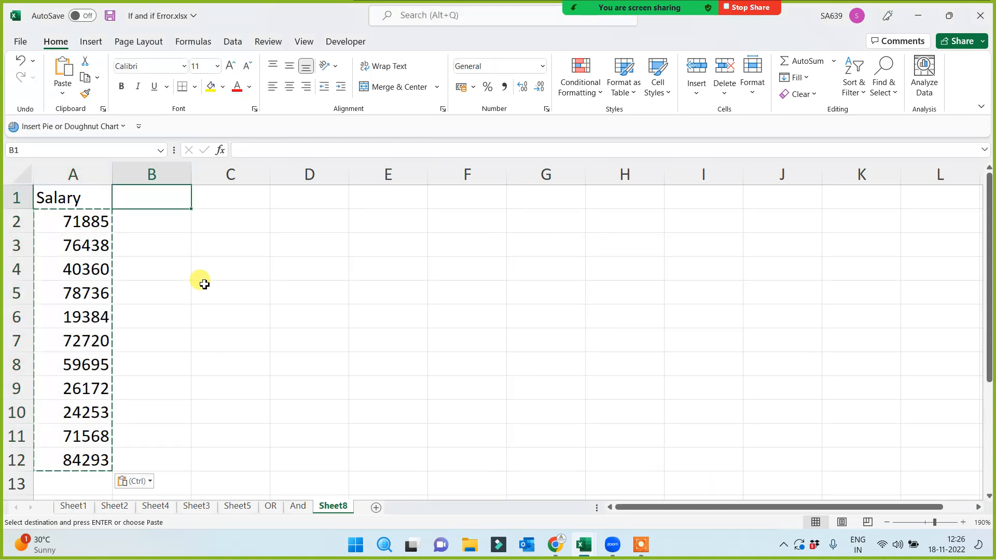
type("City")
key("Return")
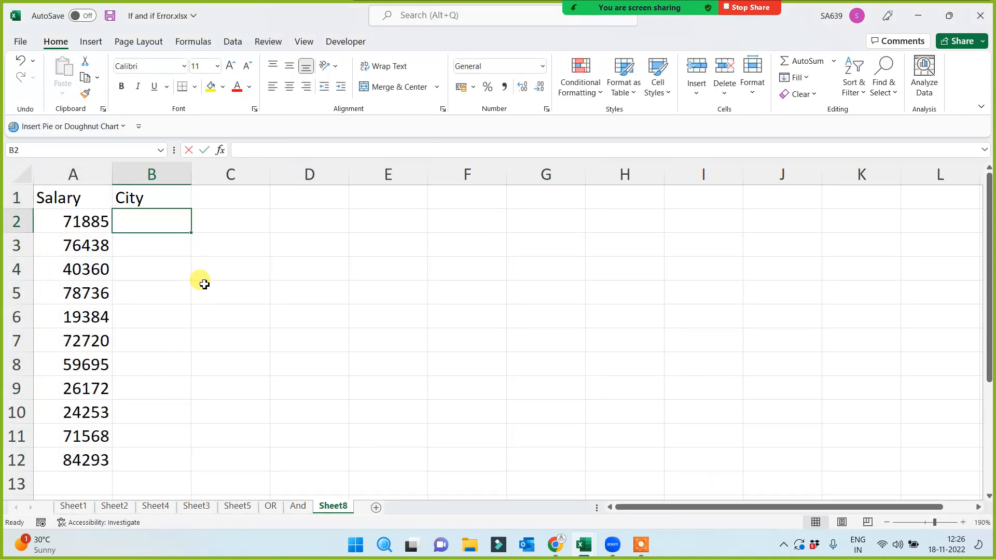
type("patna")
left_click(203, 284)
left_click(168, 224)
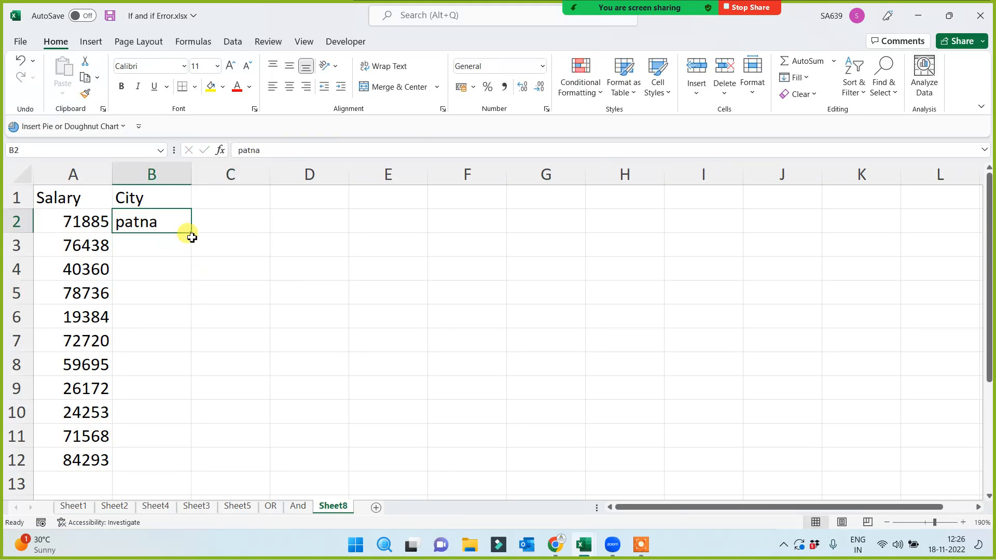
double_click(191, 233)
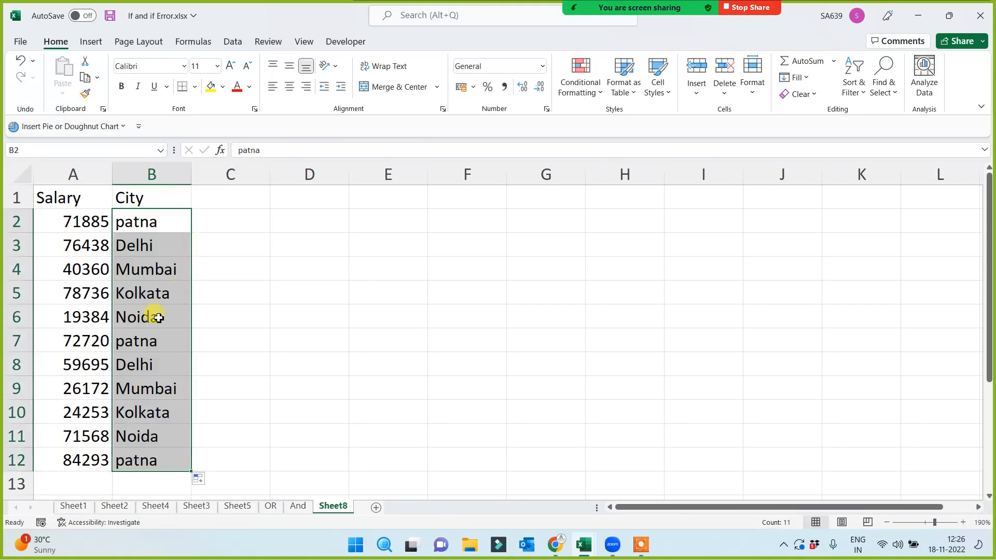
left_click(197, 328)
left_click(389, 338)
- Change the city in B10 to patna and the city in B4 to Delhi
left_click(141, 419)
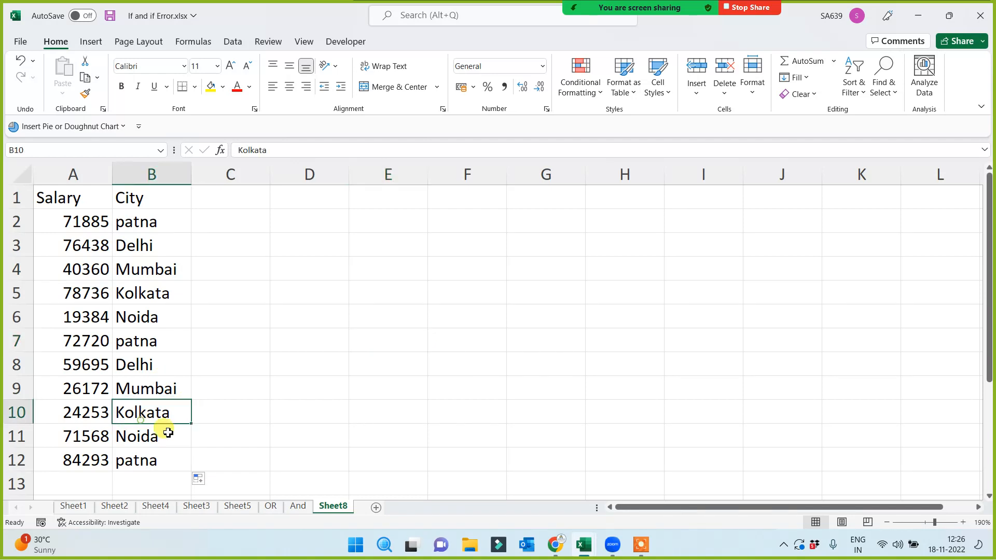
type("Patna")
key("Return")
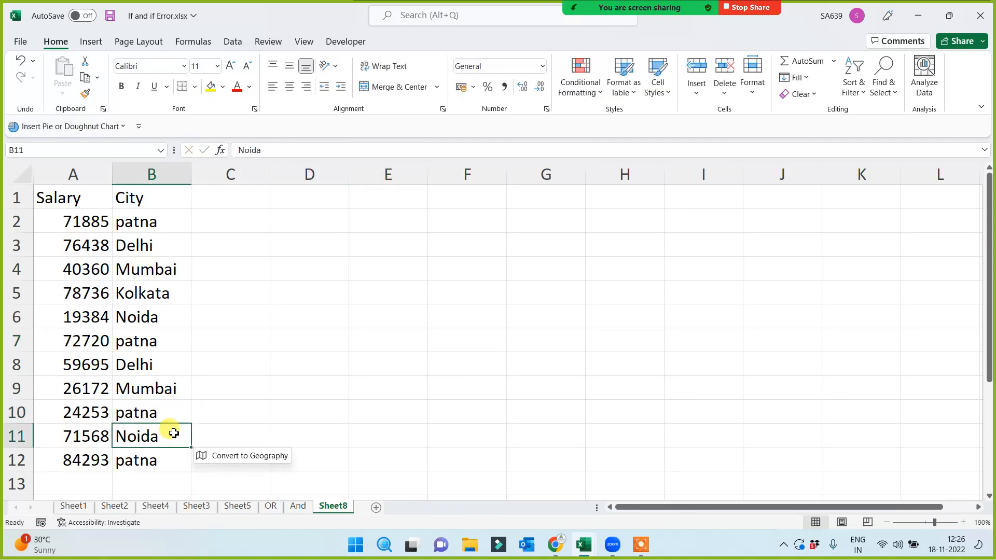
left_click(159, 270)
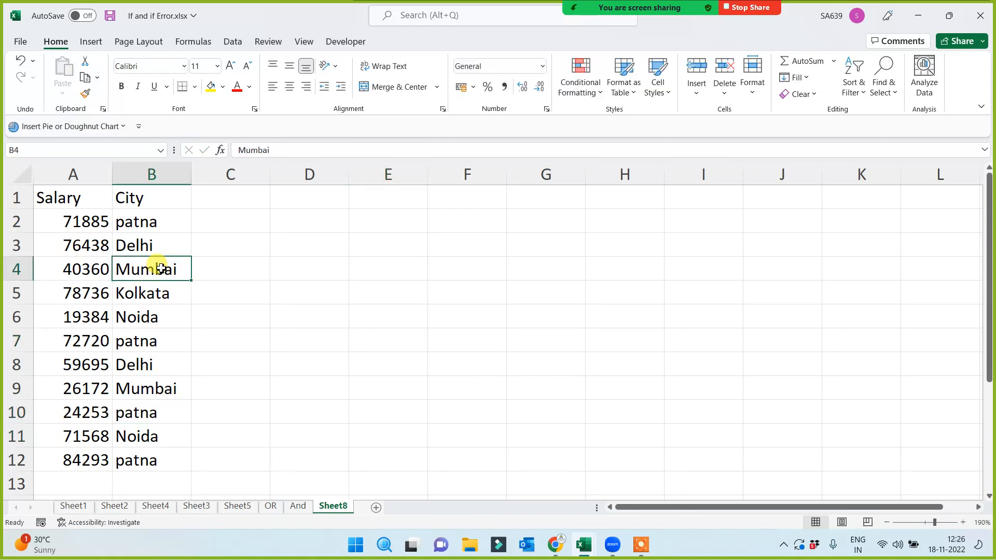
type("D")
key("Return")
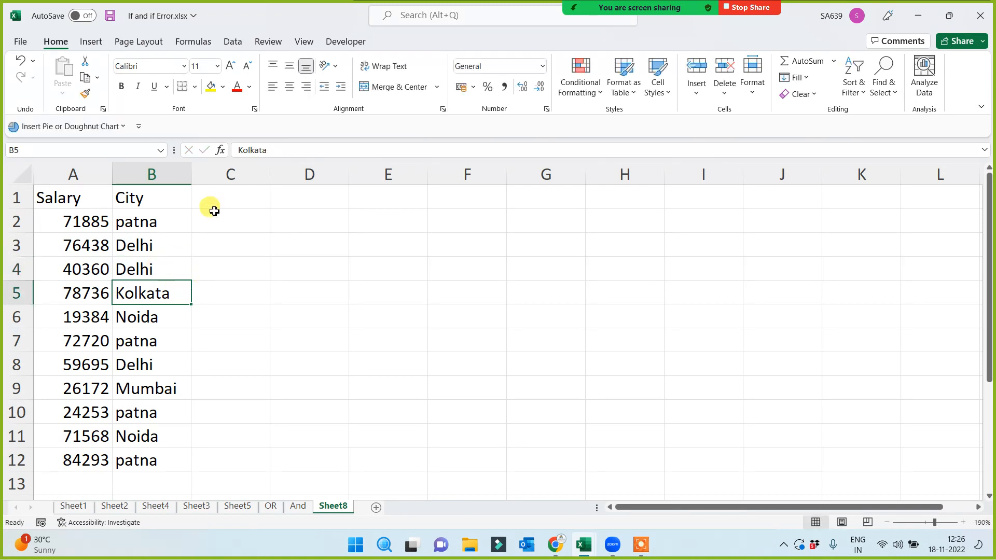
- Enter the heading "Age" in C1 and the formula =RANDBETWEEN(15,35) in C2
left_click(212, 198)
type("Age")
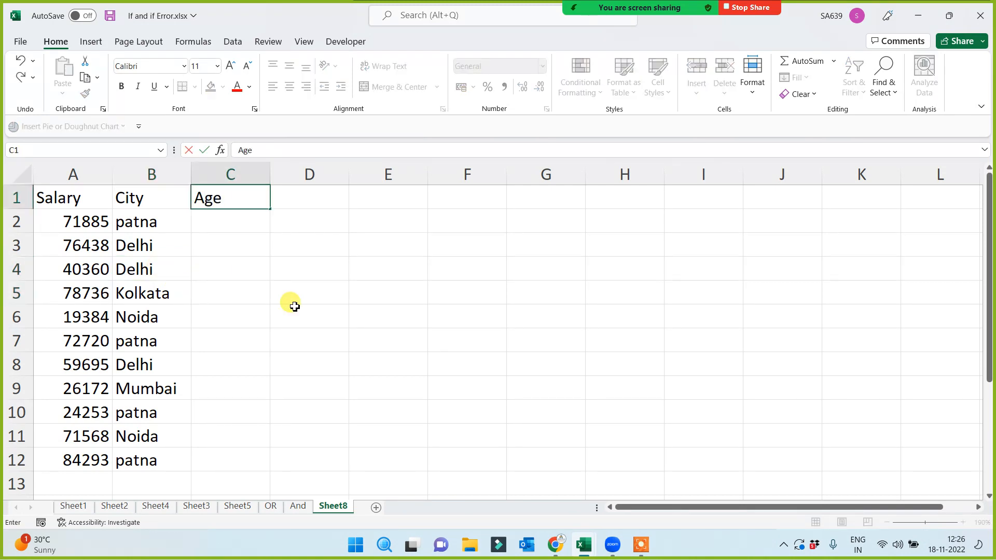
key("Return")
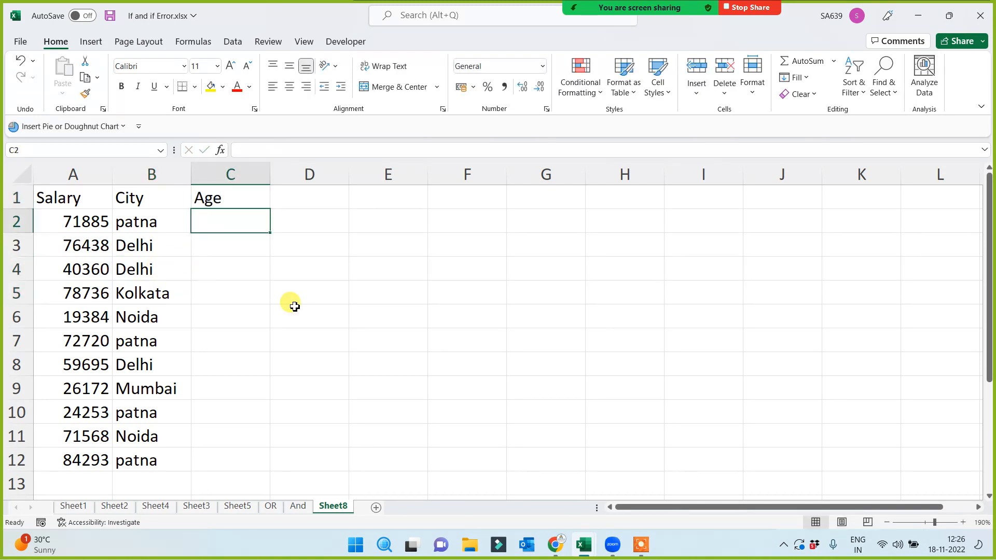
type("=ran")
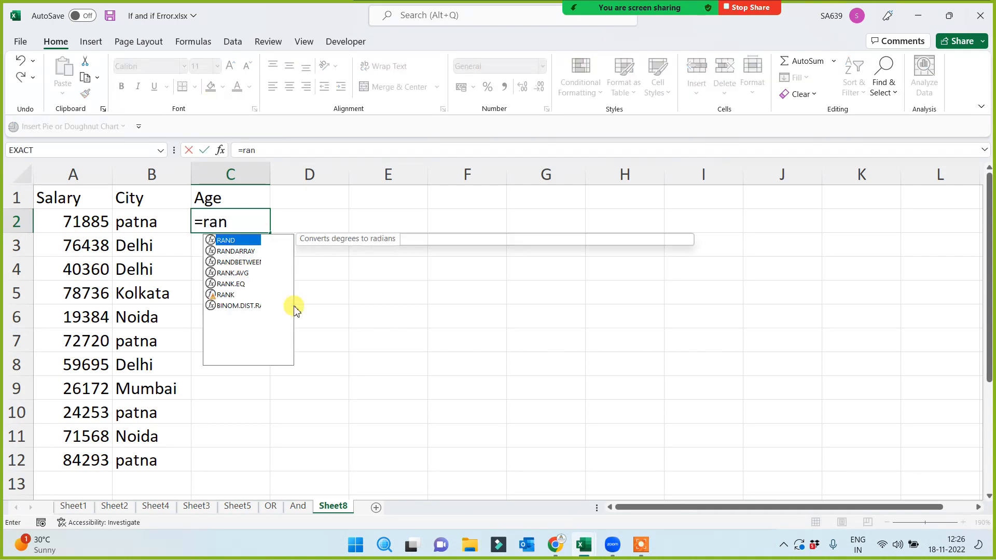
type("d")
key("Down")
key("Down")
key("Tab")
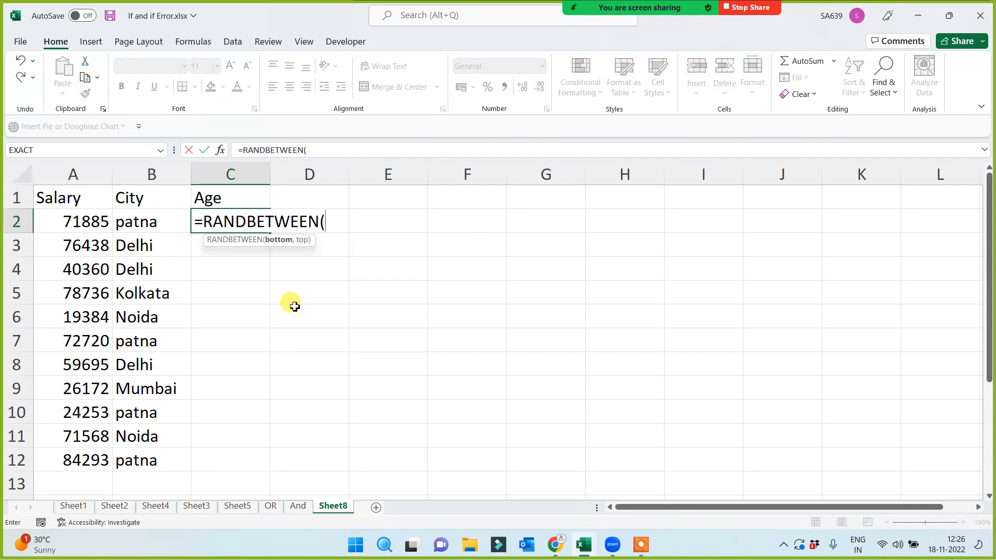
type("15,35)")
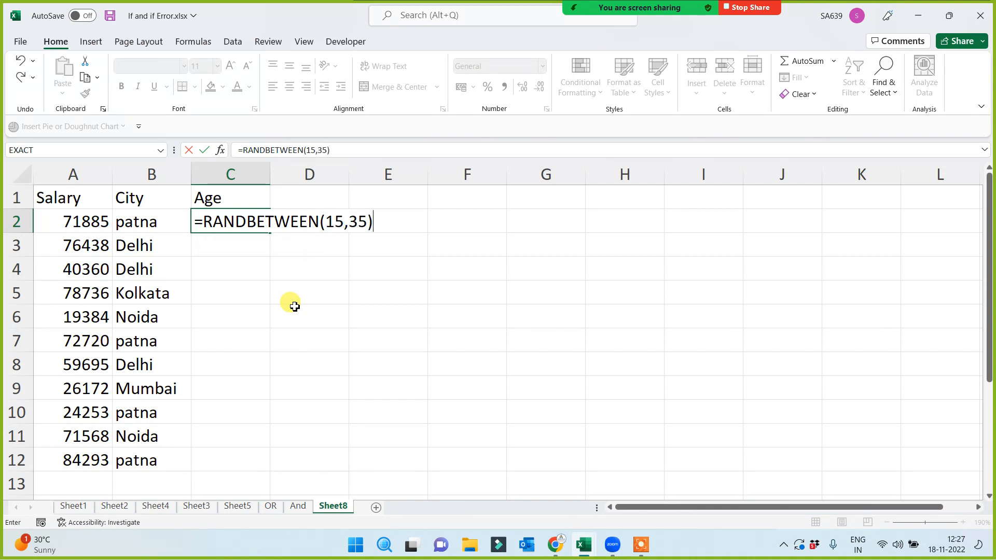
key("Return")
- Fill the age formula down from C2 to C12 and replace the formulas with their values
left_click(229, 224)
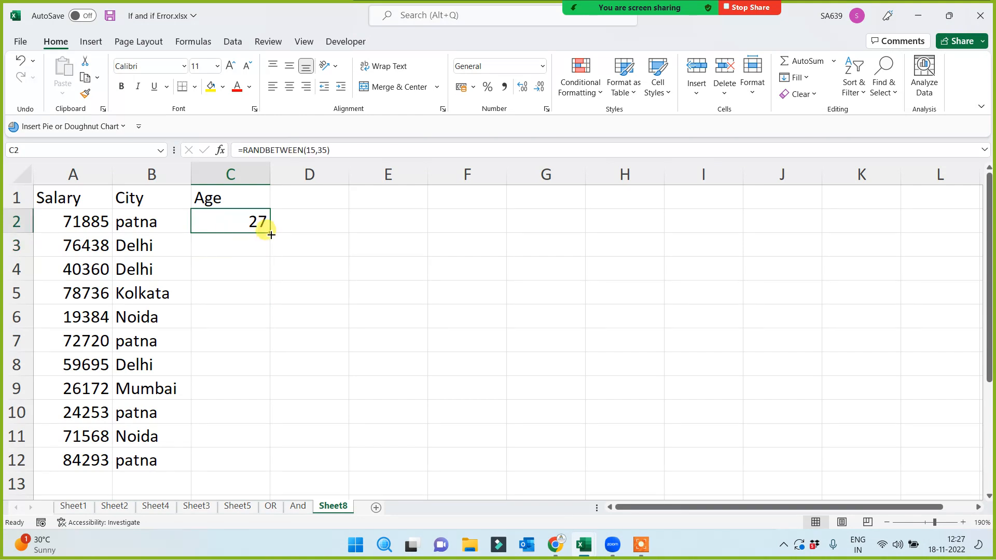
double_click(270, 232)
key("ctrl+c")
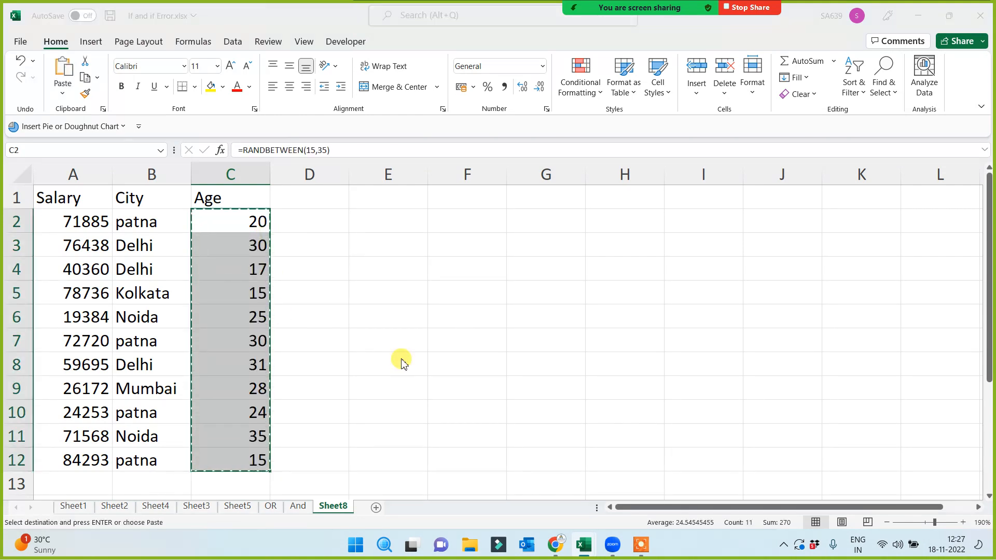
key("ctrl+alt+v")
key("v")
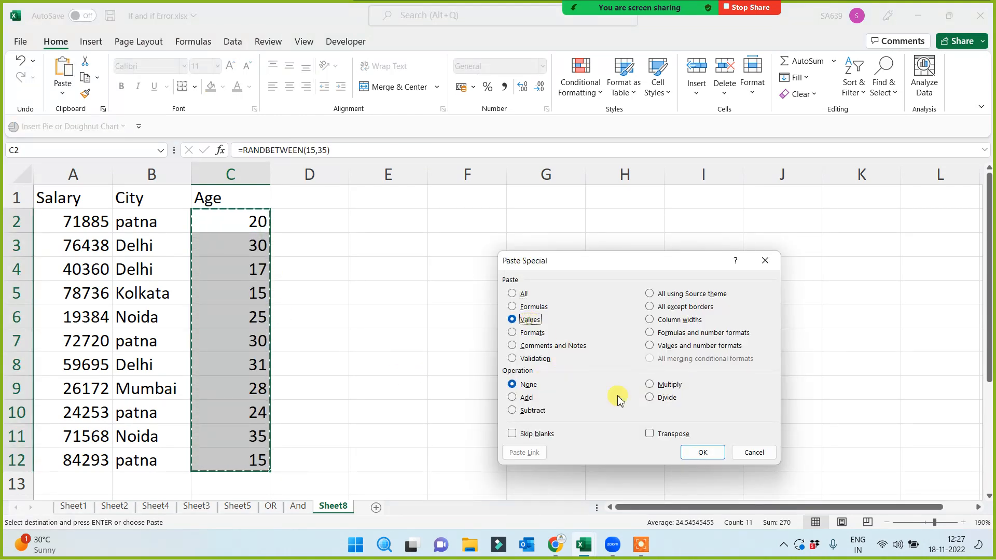
left_click(708, 453)
left_click(488, 337)
key("Escape")
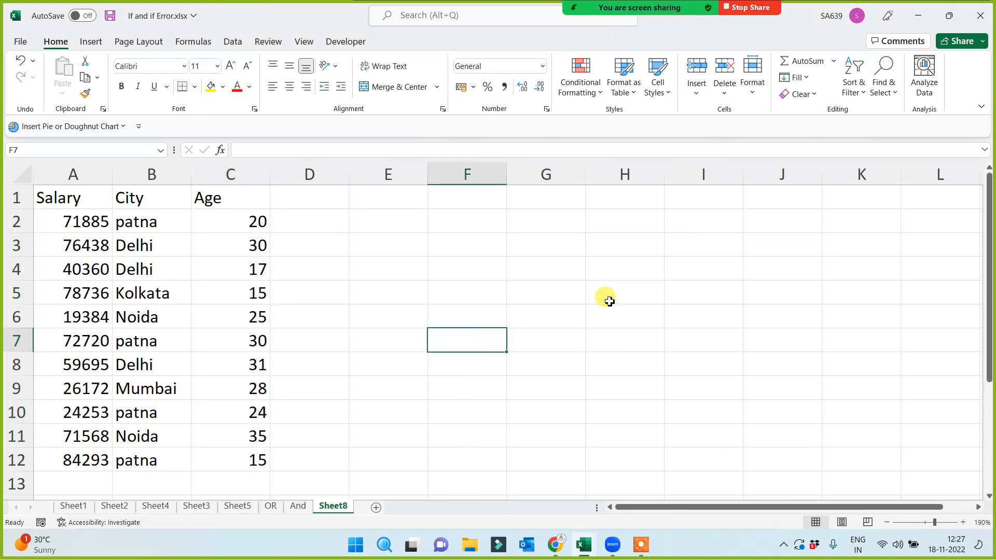
- Enter the label "M/F" in cell H1
left_click(619, 197)
type("M")
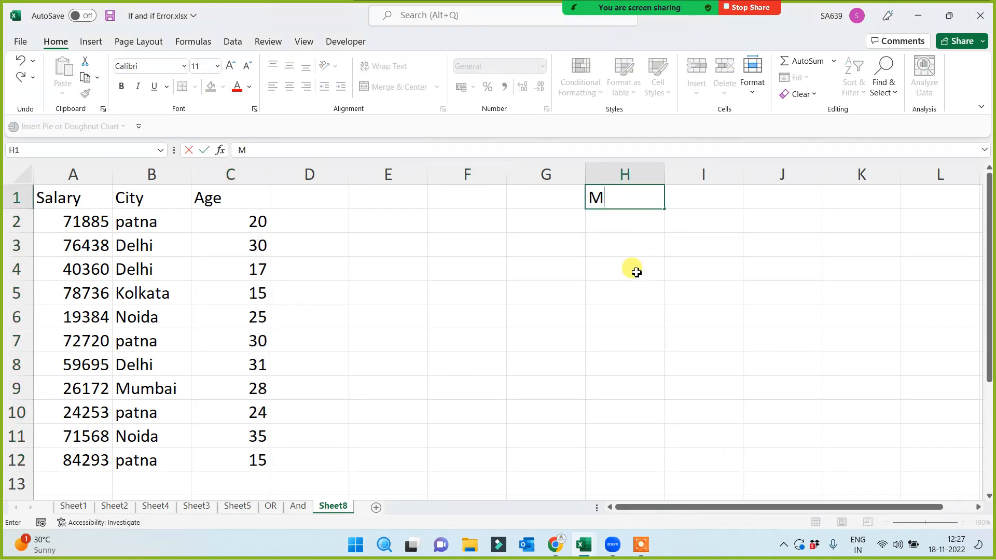
type("/F")
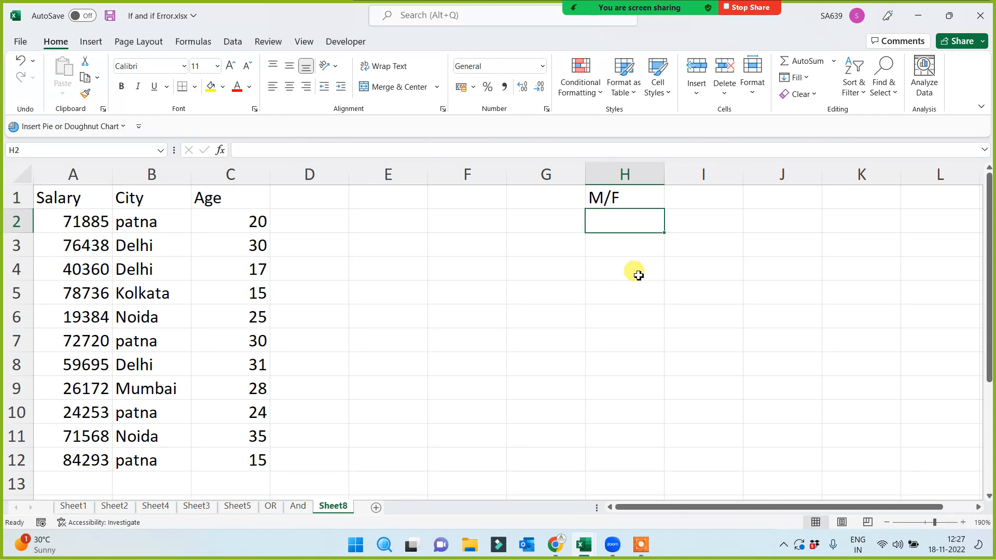
- List the criteria >50K, Delhi and >21 in cells H3 to H5 below the M/F label
left_click(617, 270)
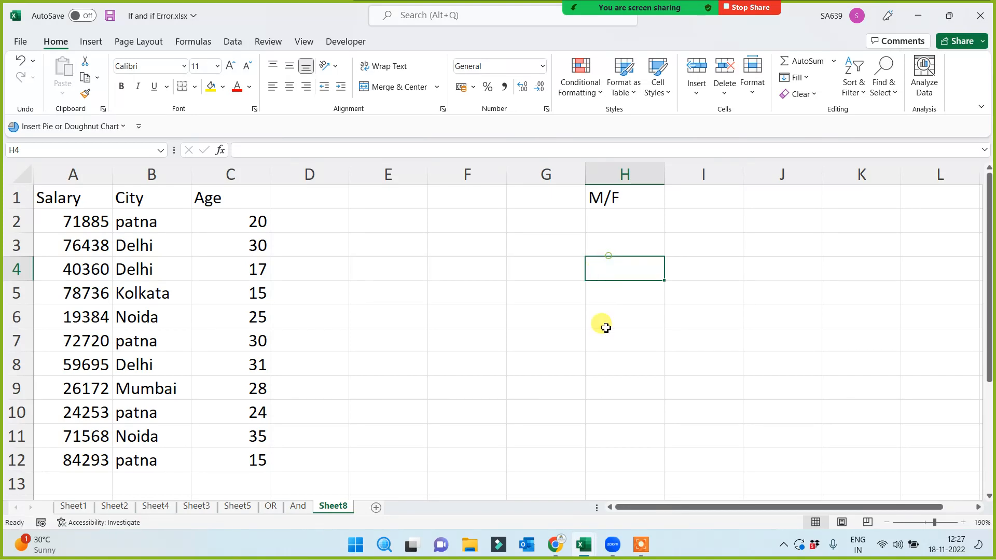
left_click(611, 250)
type(">")
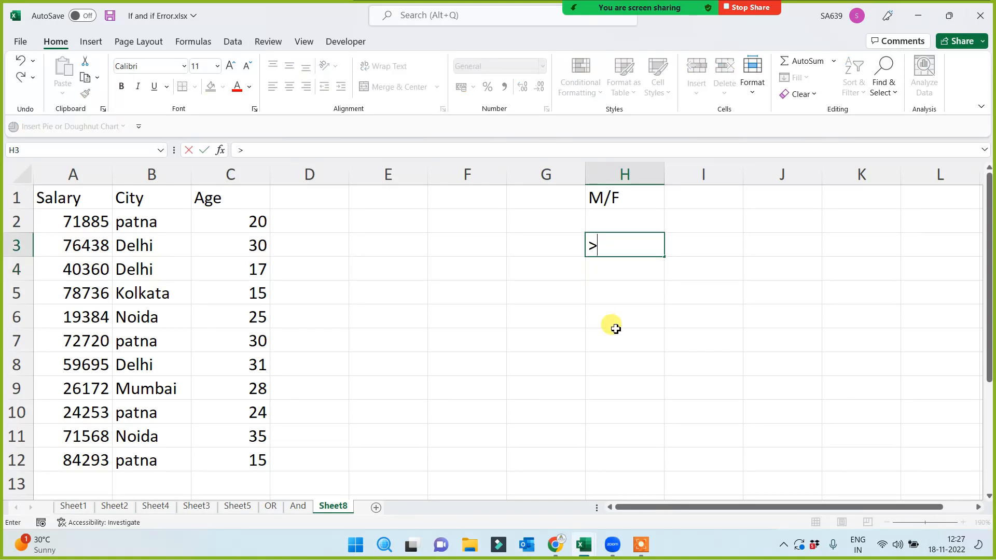
type("50K")
left_click(72, 319)
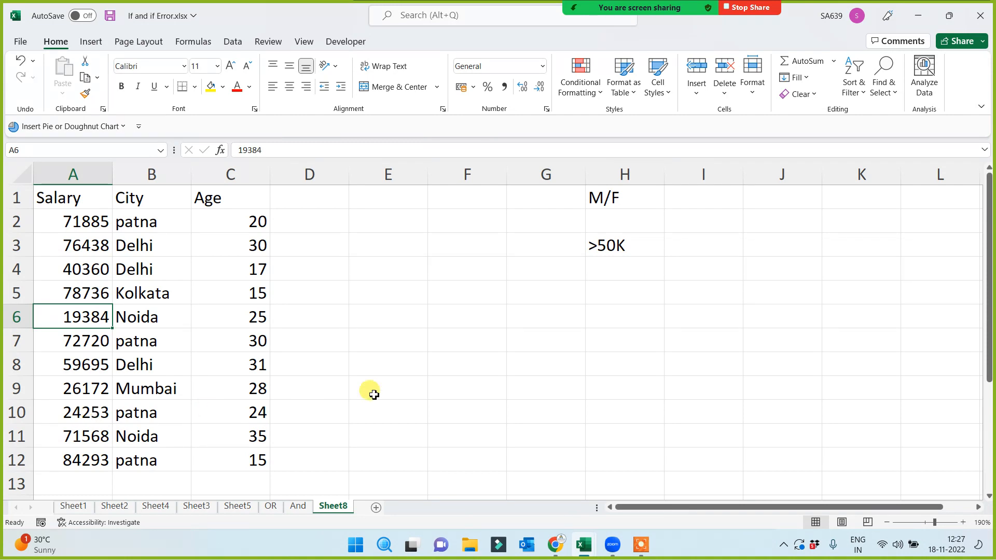
left_click(602, 265)
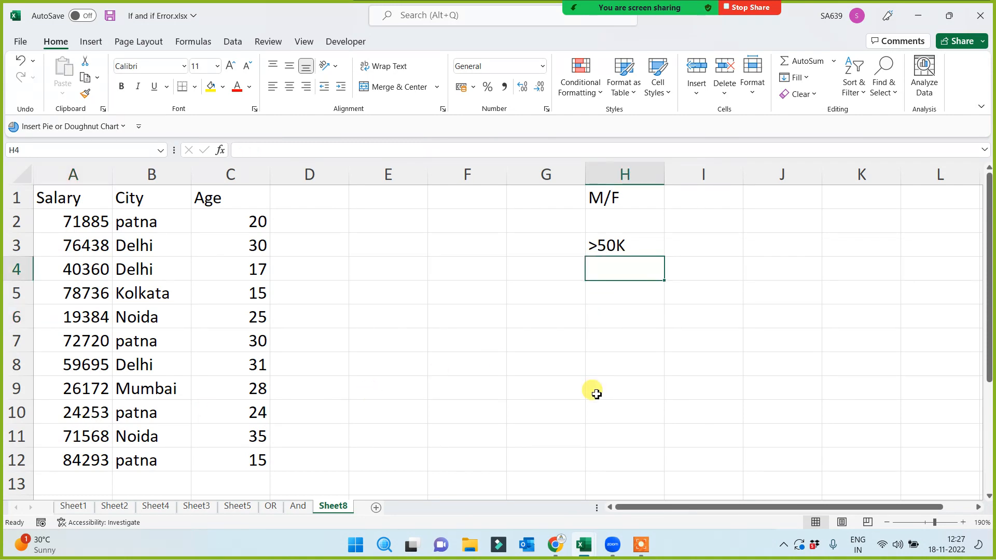
type("Delhi")
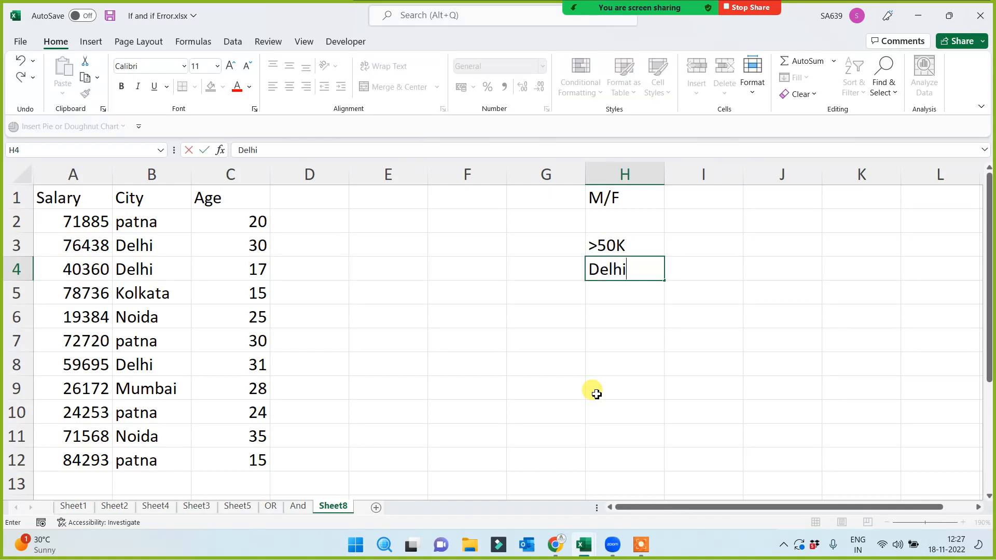
key("Return")
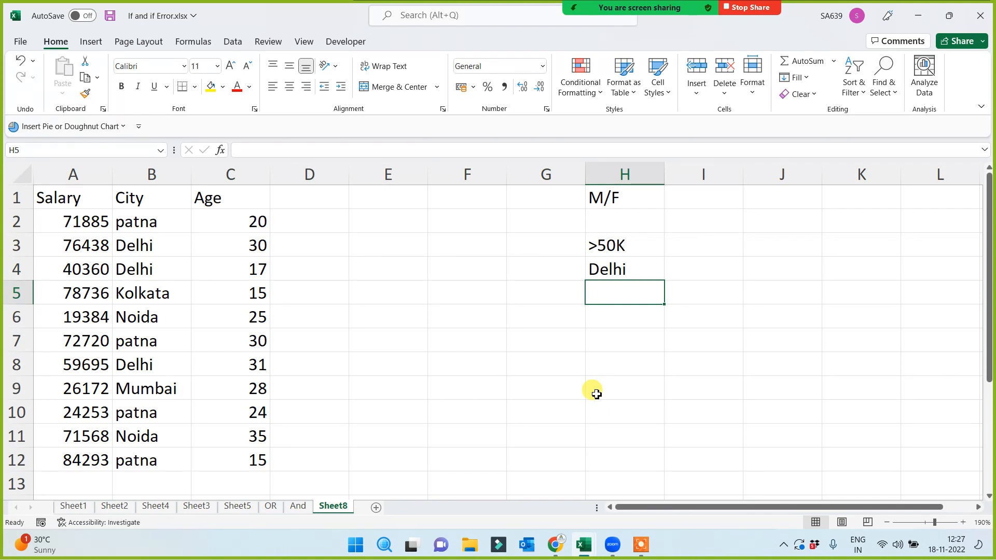
type(">")
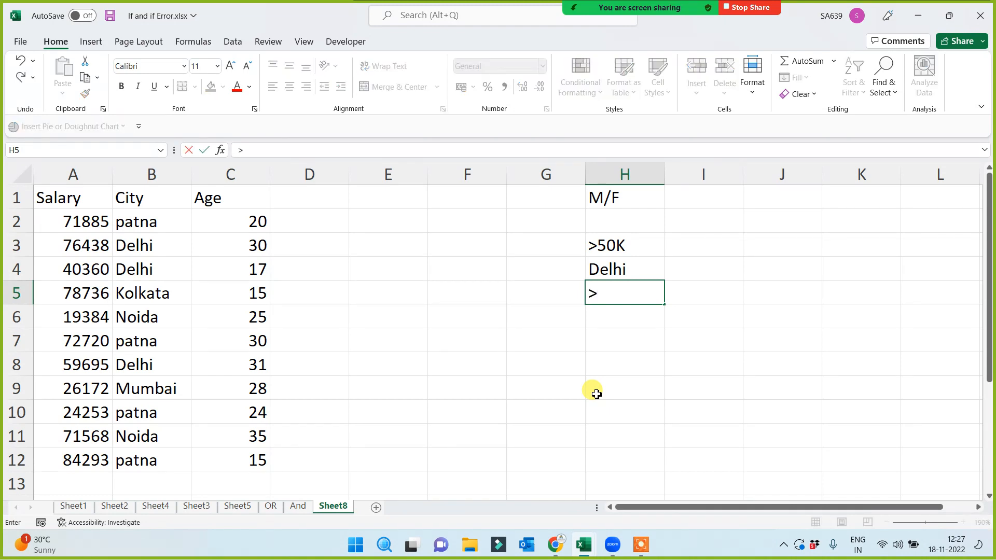
type("21")
left_click(621, 382)
left_click_drag(622, 246, 627, 293)
left_click(616, 378)
left_click(610, 203)
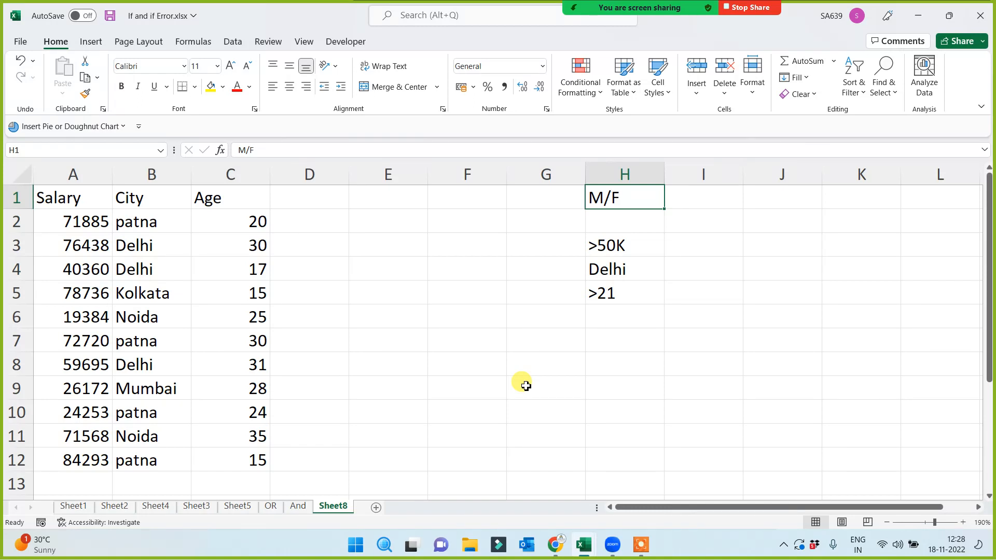
- Center the contents of the Salary, City and Age columns (A to C) horizontally
left_click(454, 335)
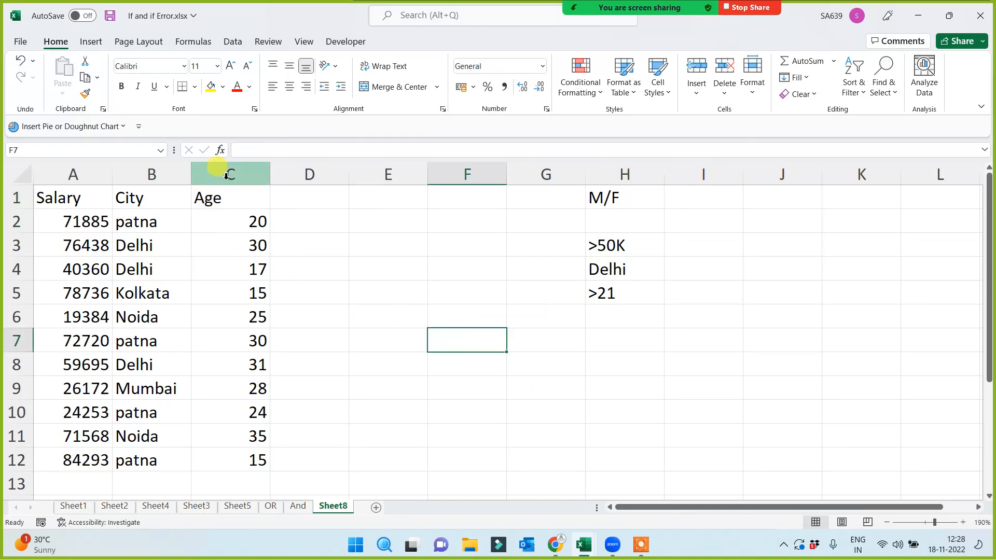
left_click_drag(220, 174, 62, 175)
left_click(289, 87)
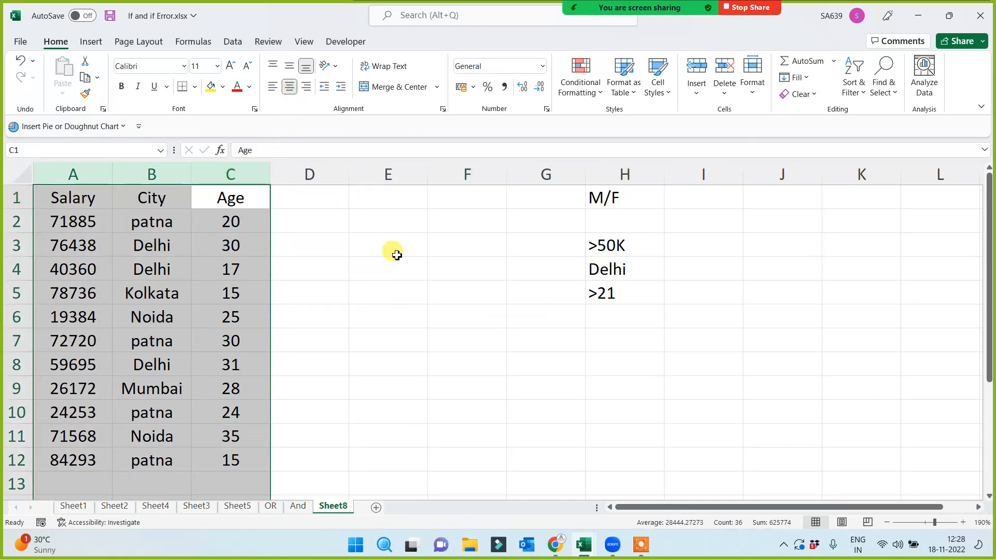
- Fill the Salary, City and Age header cells A1 to C1 with yellow
left_click(397, 255)
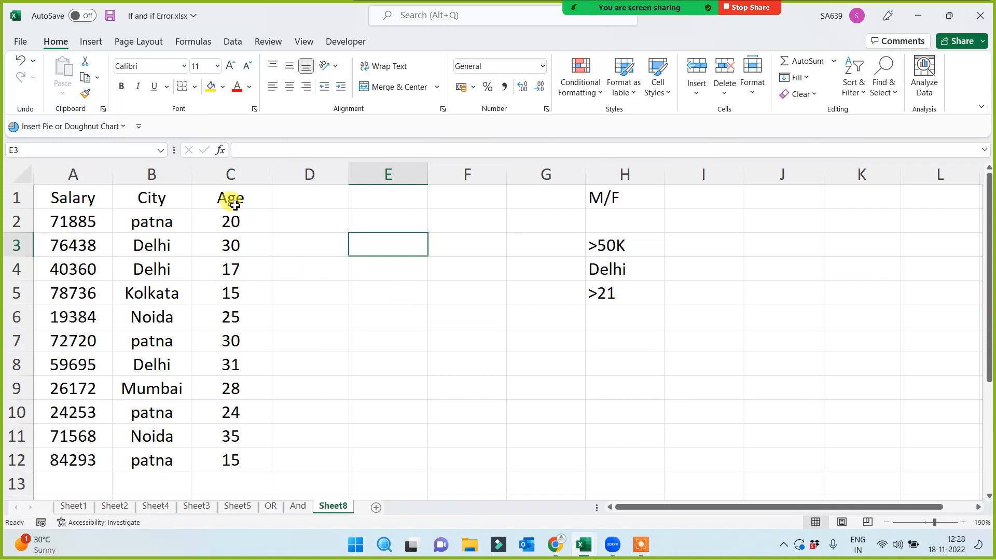
left_click_drag(235, 204, 34, 200)
left_click(210, 87)
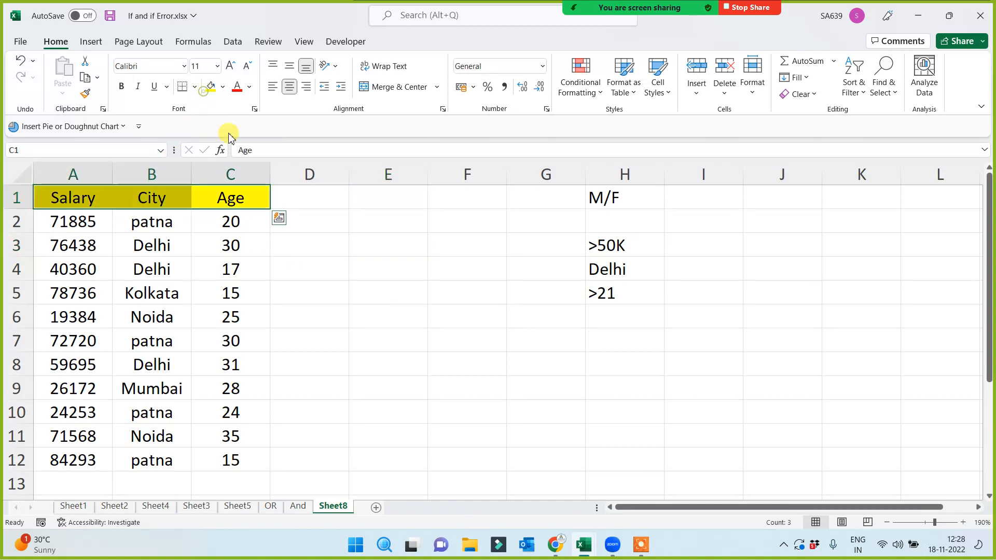
left_click(340, 229)
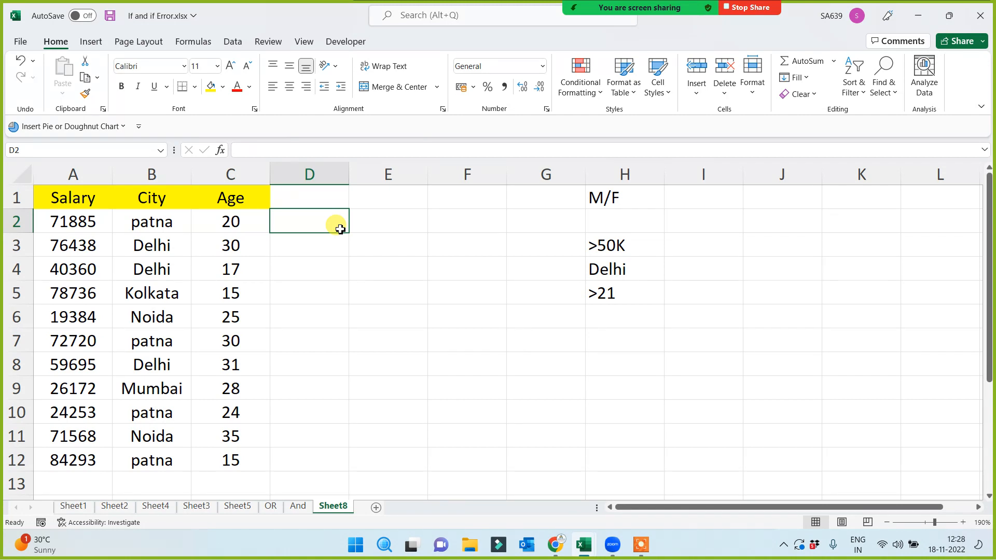
- Enter the header "And" in cell D1 and the header "Yes/No" in cell F1
left_click(331, 195)
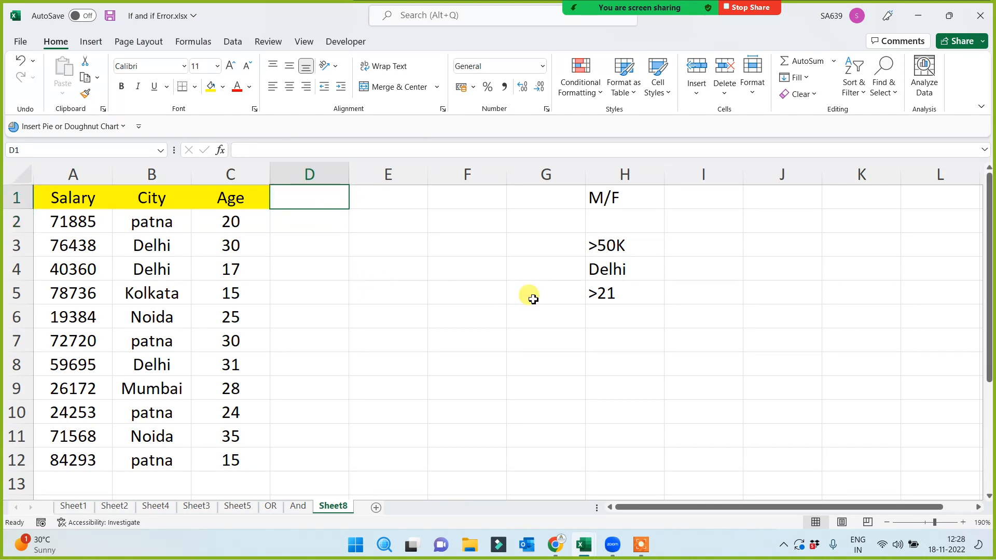
left_click_drag(616, 248, 617, 293)
left_click(521, 357)
left_click(324, 198)
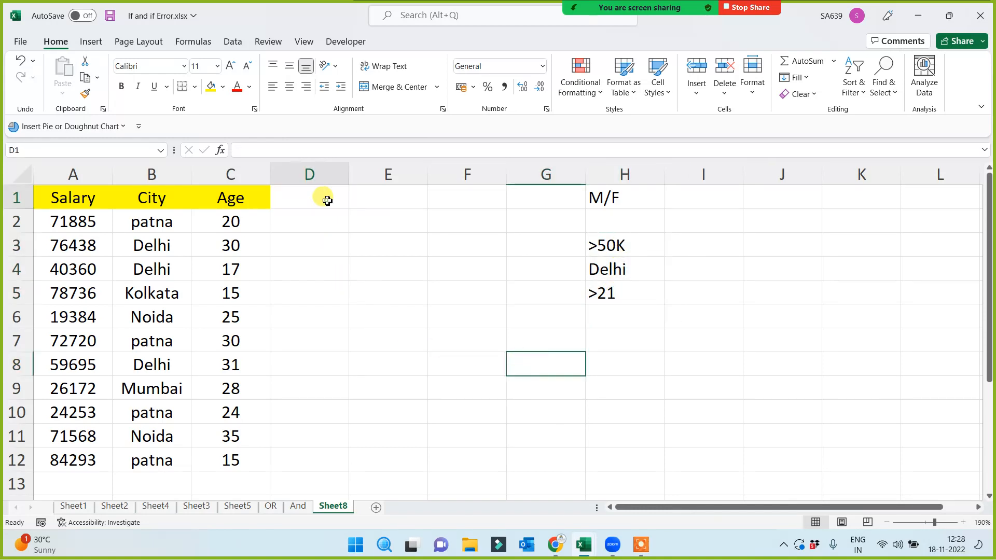
type("And")
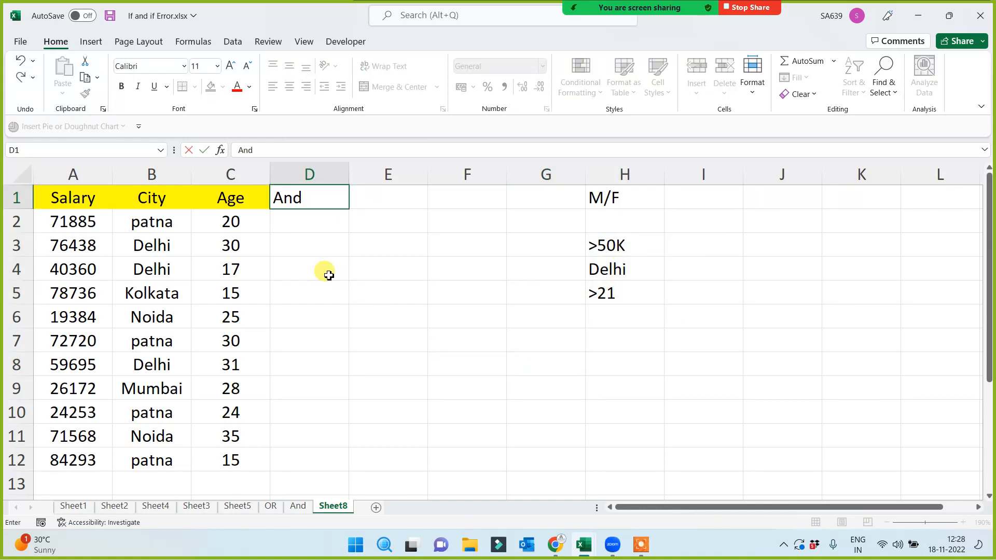
left_click(327, 271)
left_click(482, 197)
type("Ye")
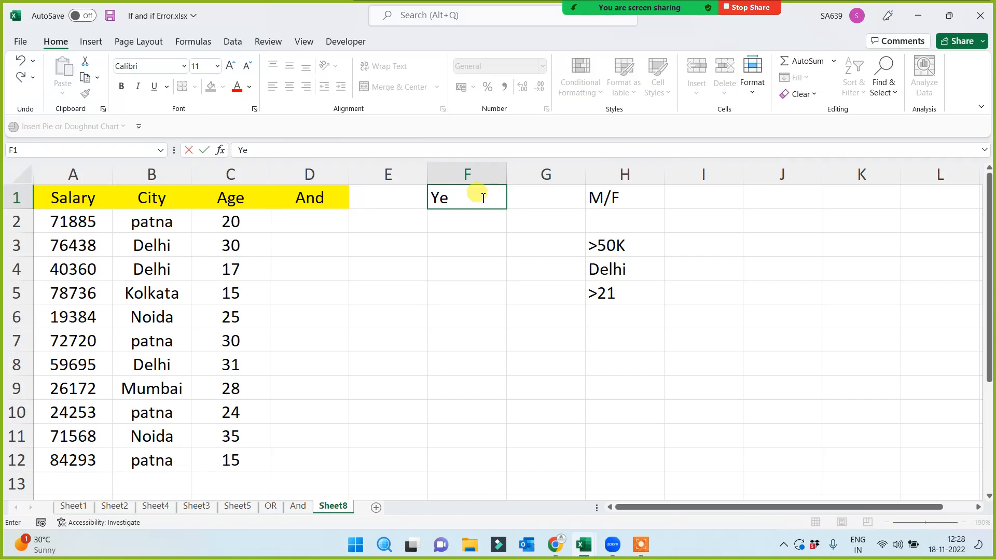
type("s/No")
key("Return")
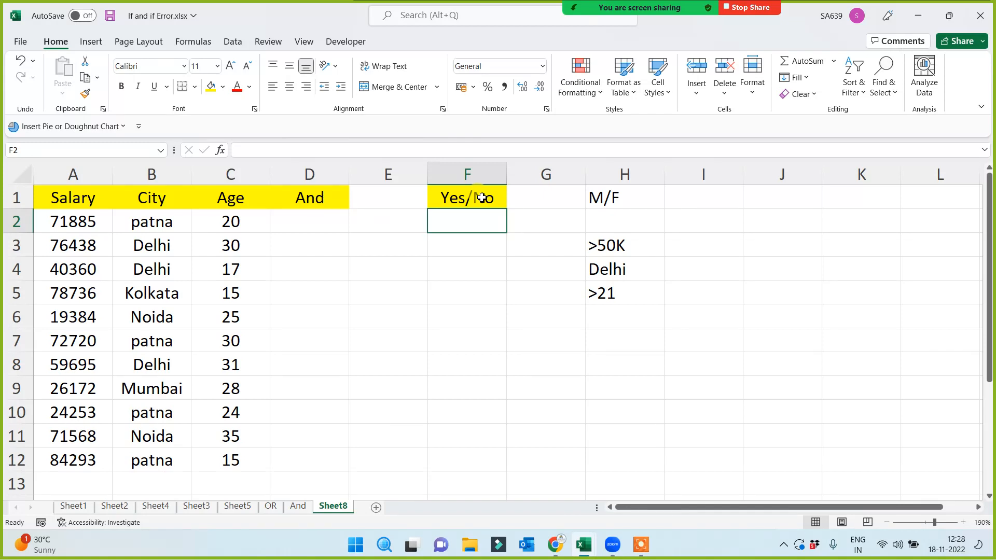
- Enter =AND(A2>50000,B2="Delhi",C2>21) in cell D2 and fill it down to D12
left_click(298, 228)
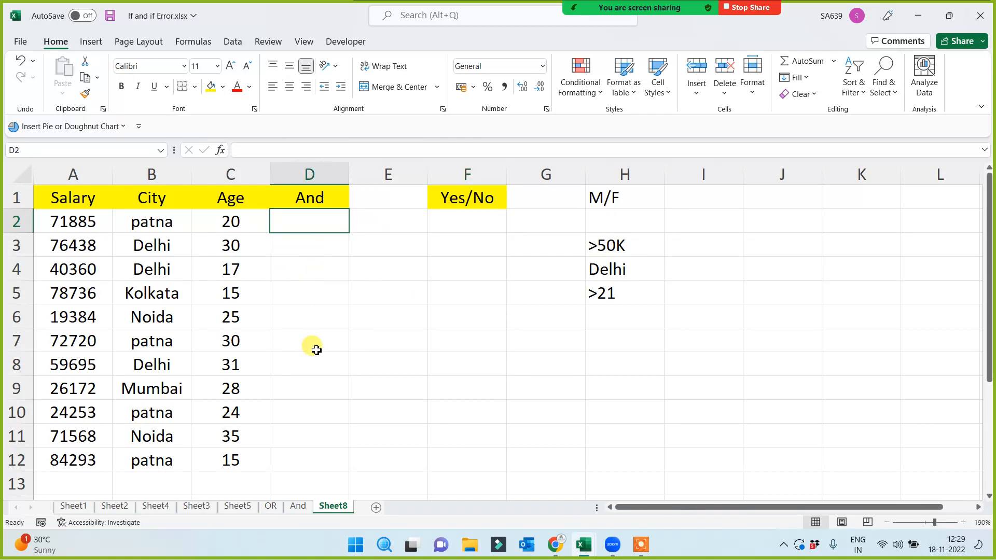
type("=and")
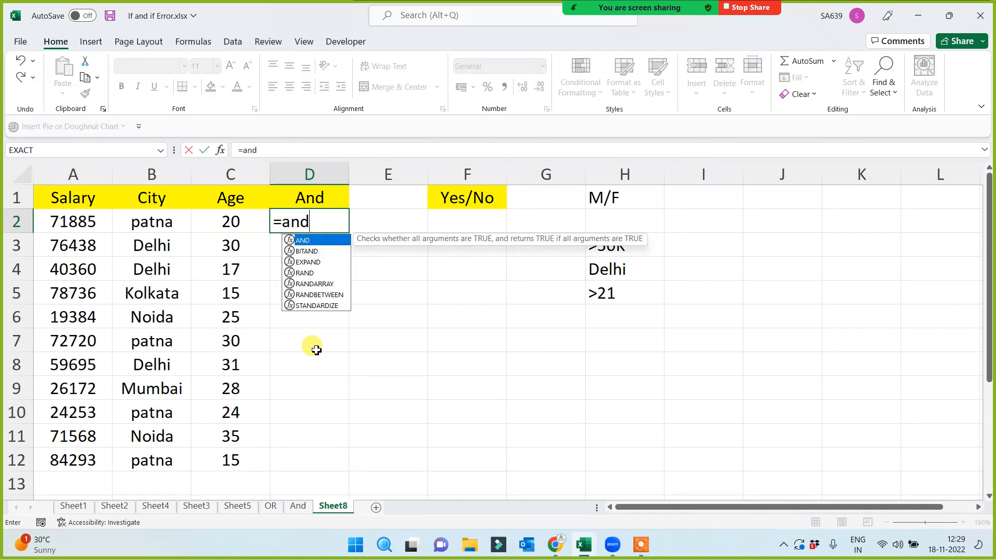
type("(")
left_click(90, 221)
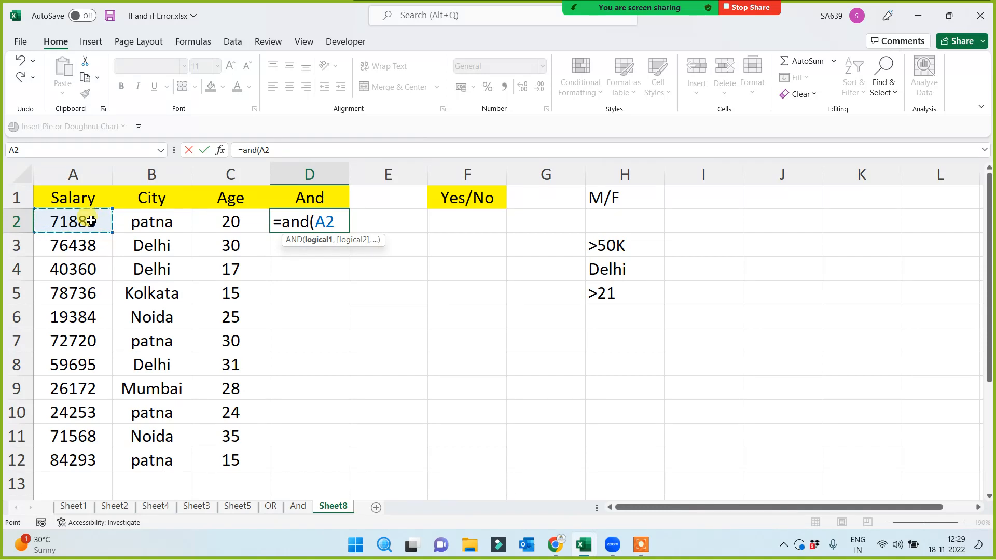
type(">50000")
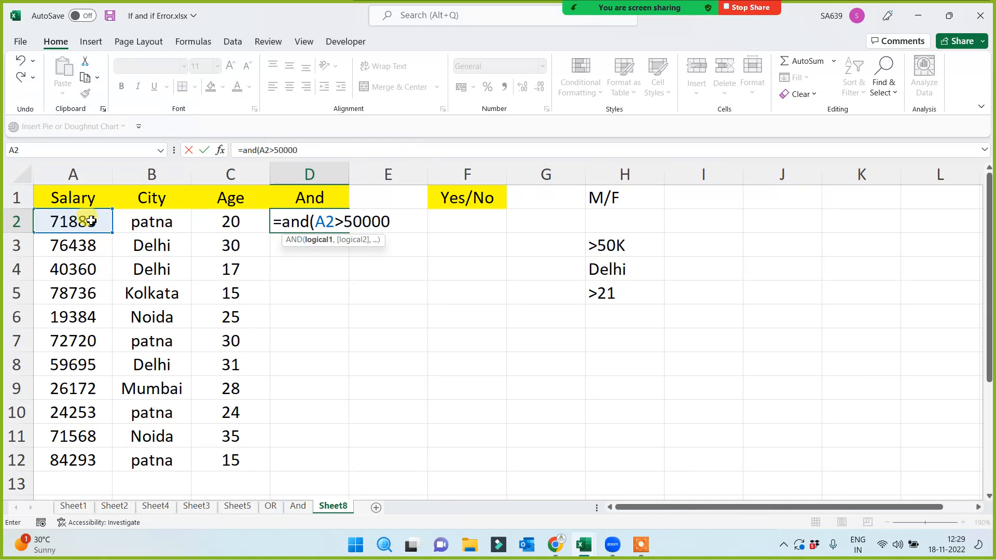
type(",")
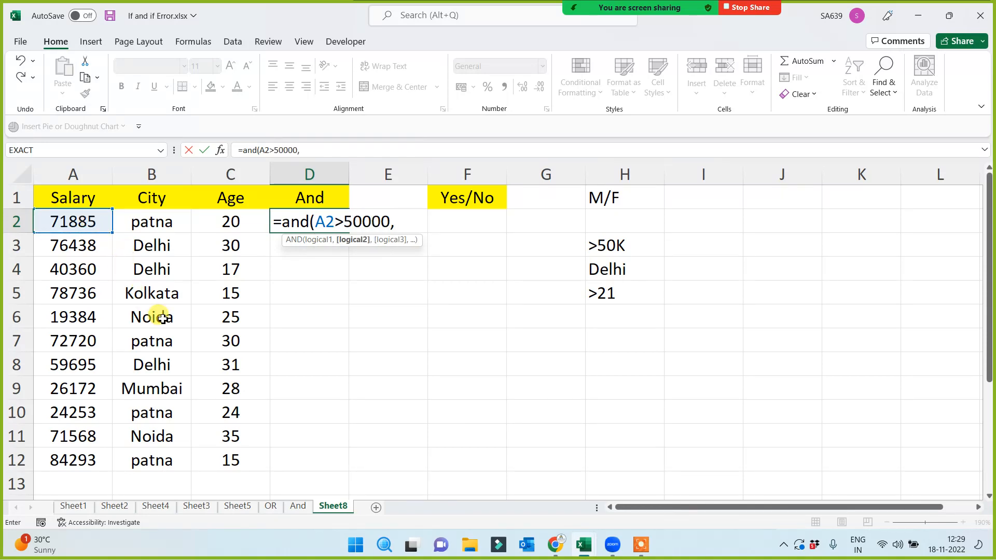
left_click(161, 222)
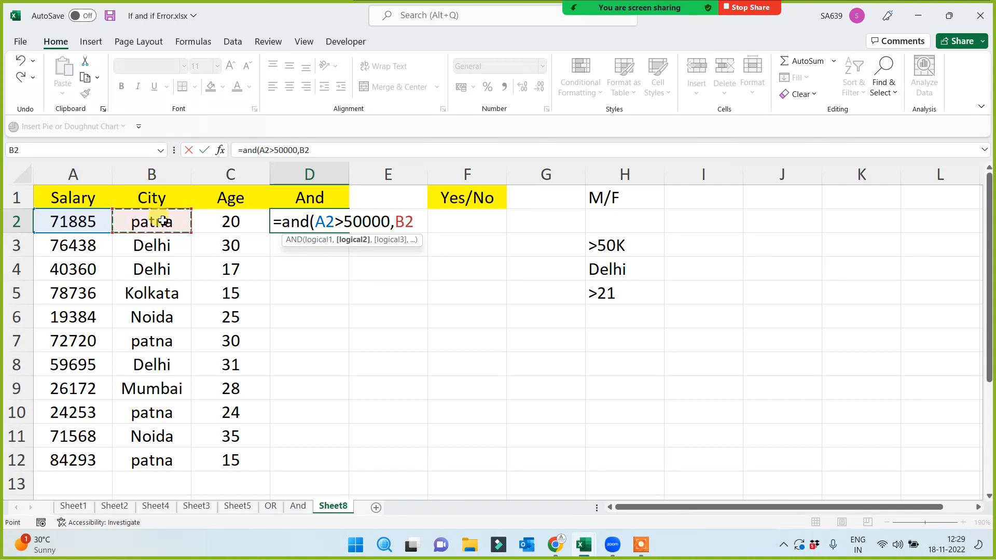
type("=\"Delhi")
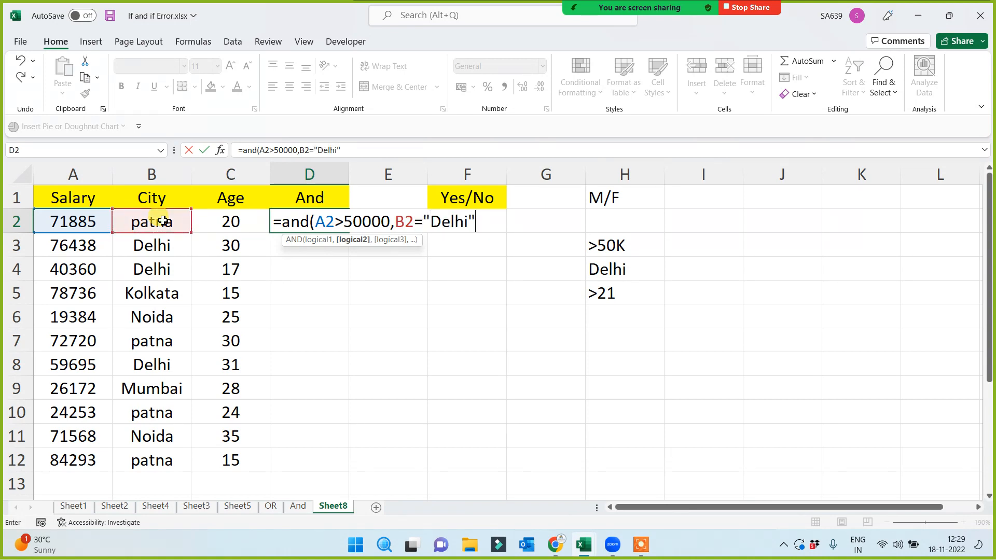
type("\",")
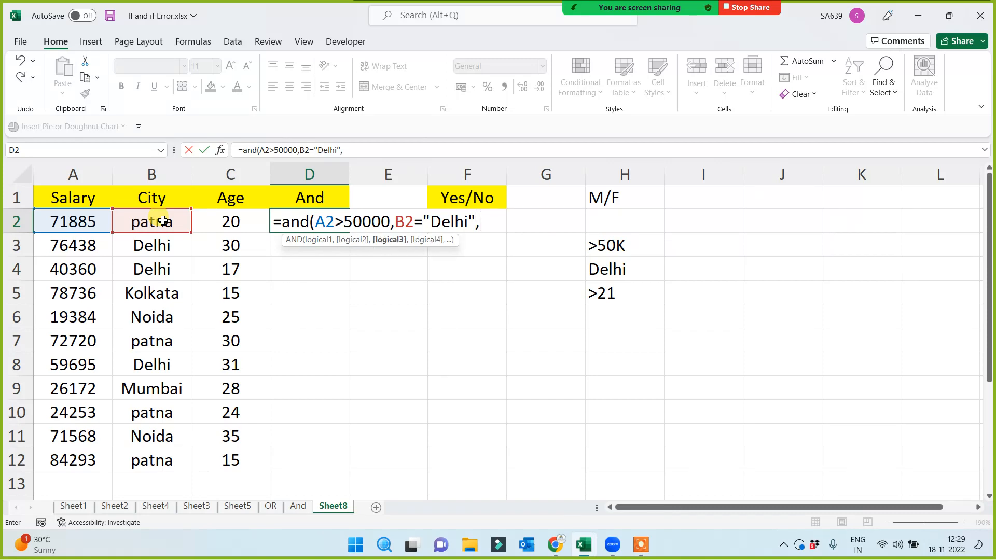
left_click(230, 222)
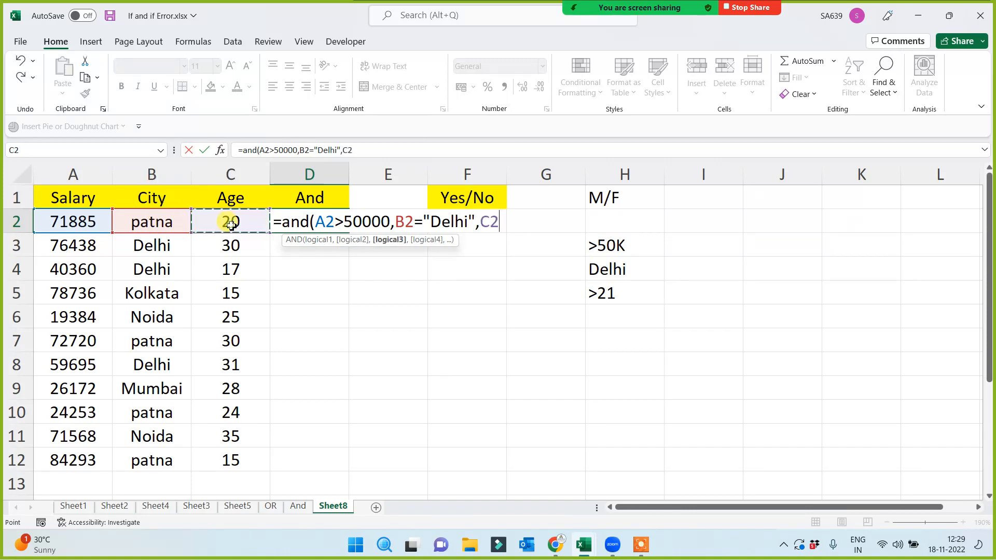
type(">21")
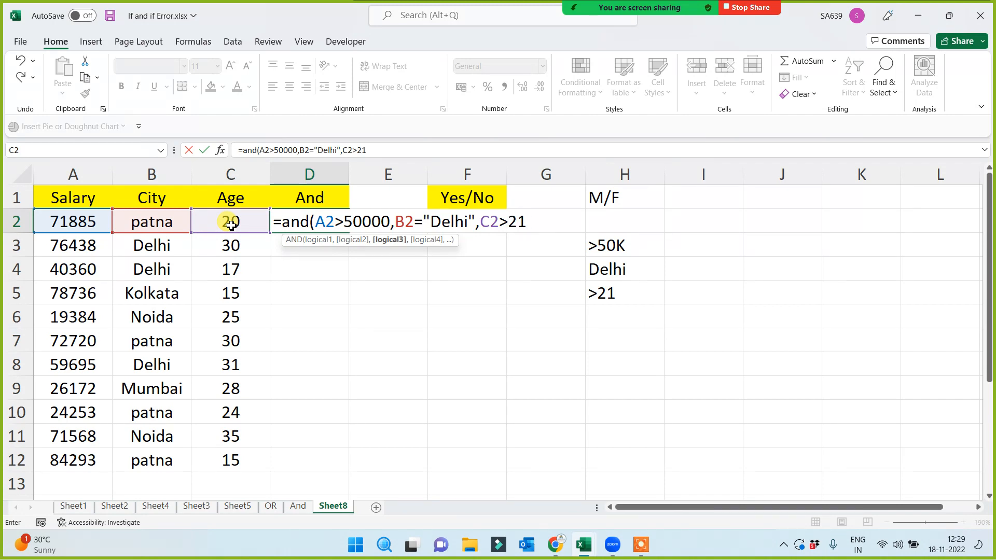
type(")")
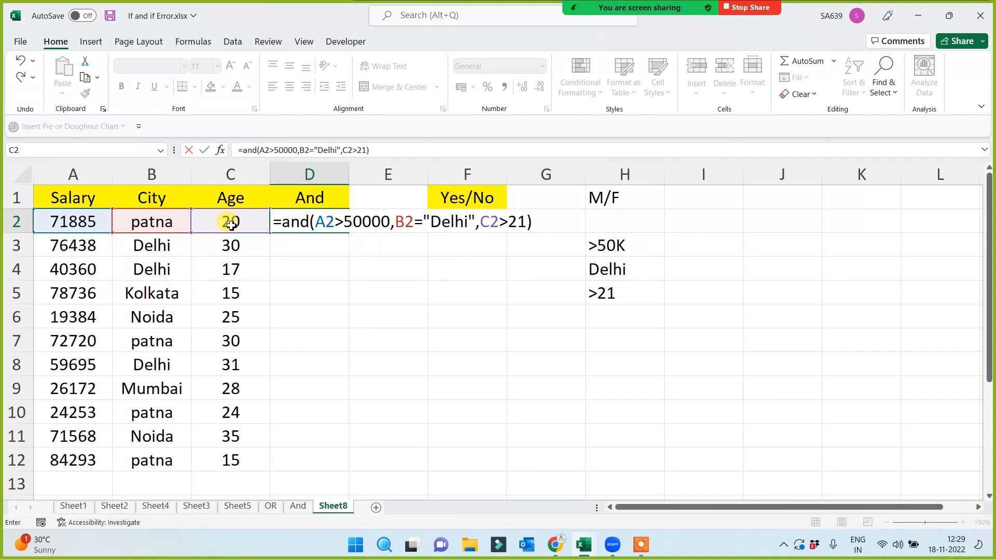
key("Return")
left_click(332, 223)
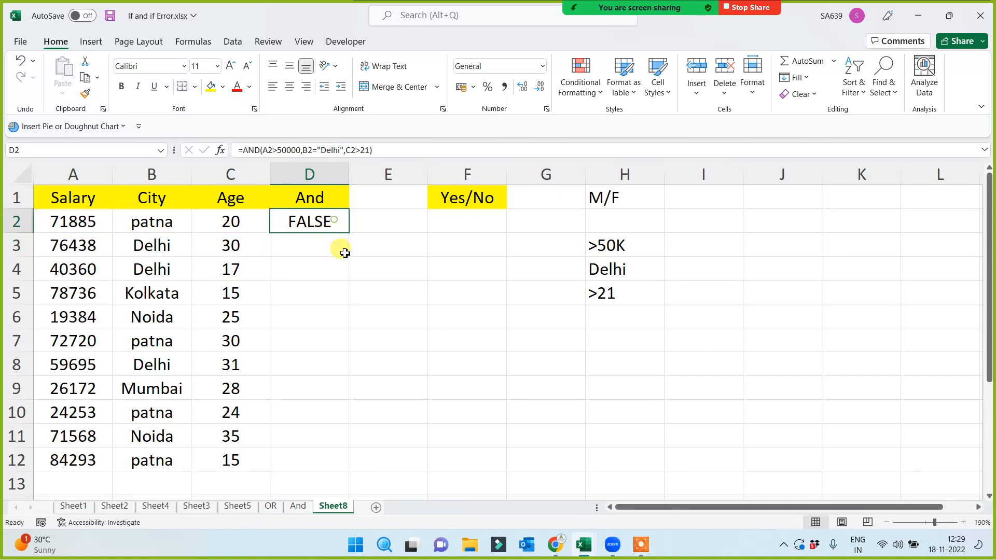
double_click(348, 233)
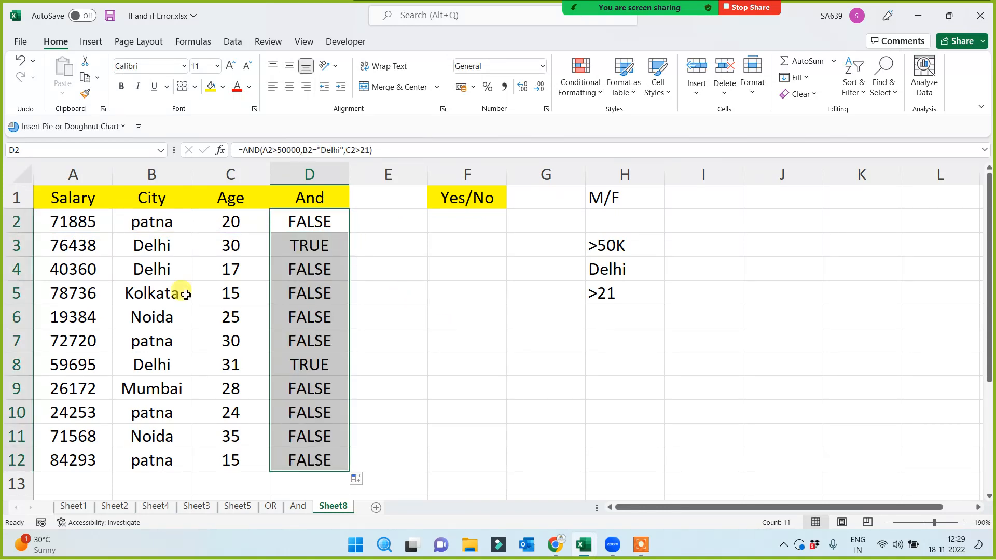
- Highlight the record in row 3, cells A3 to D3, with a red fill
left_click(143, 244)
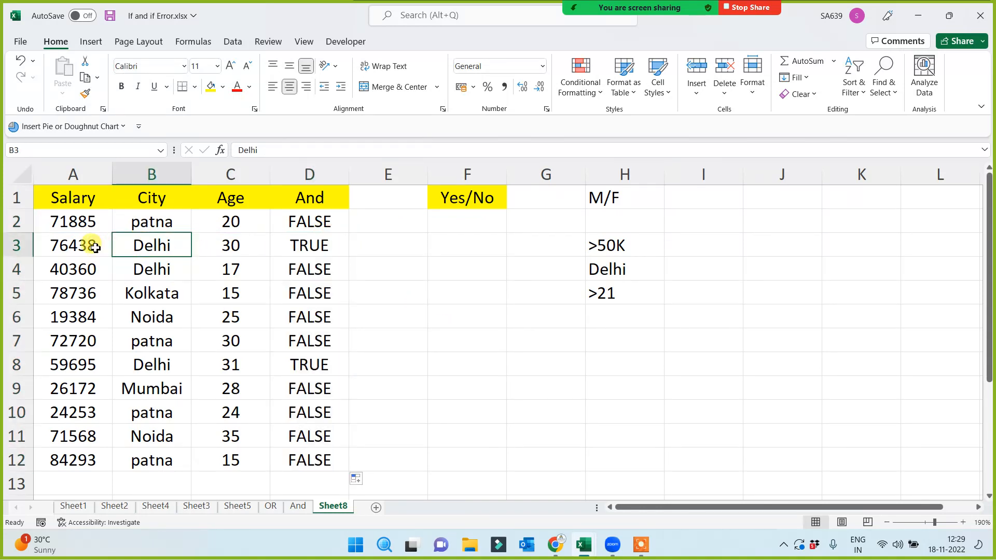
left_click_drag(95, 248, 305, 247)
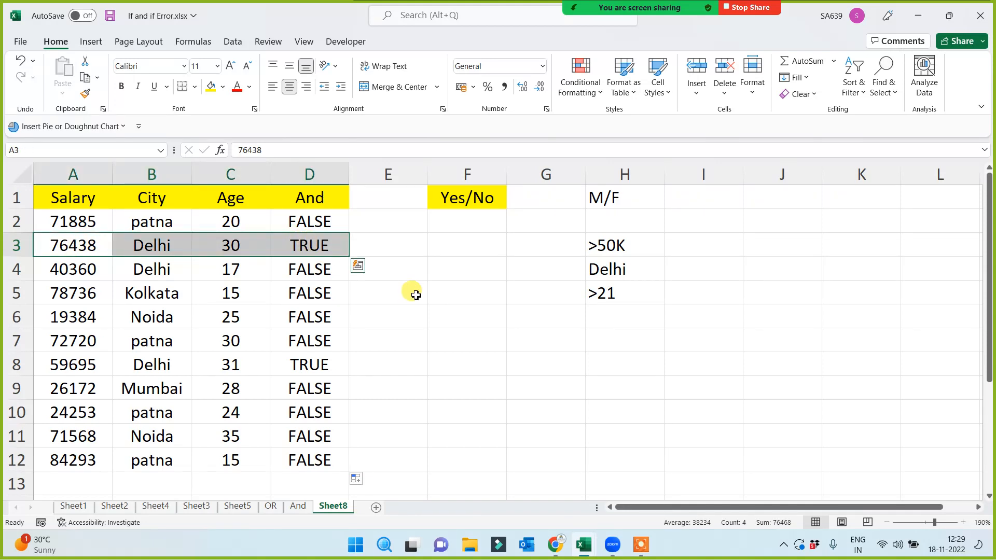
left_click(223, 90)
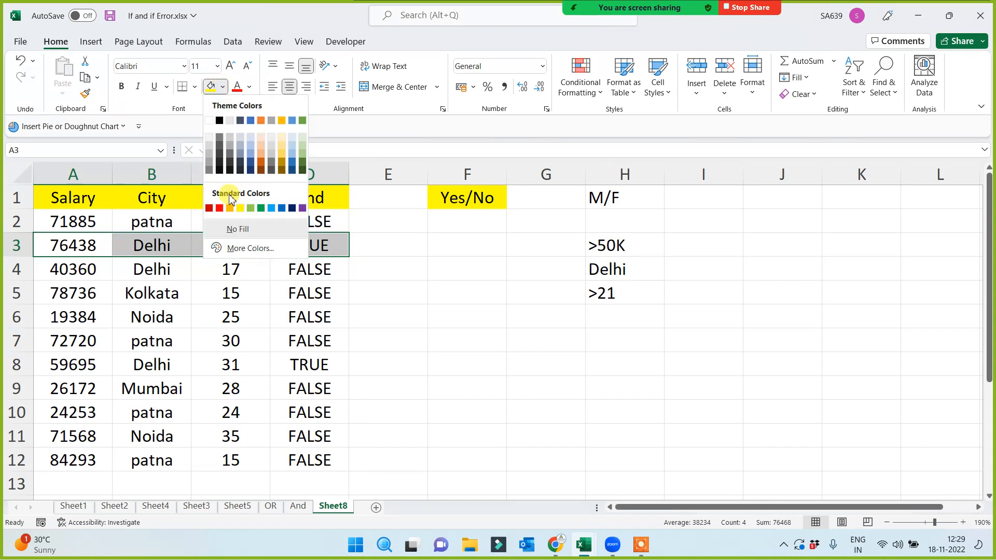
left_click(223, 208)
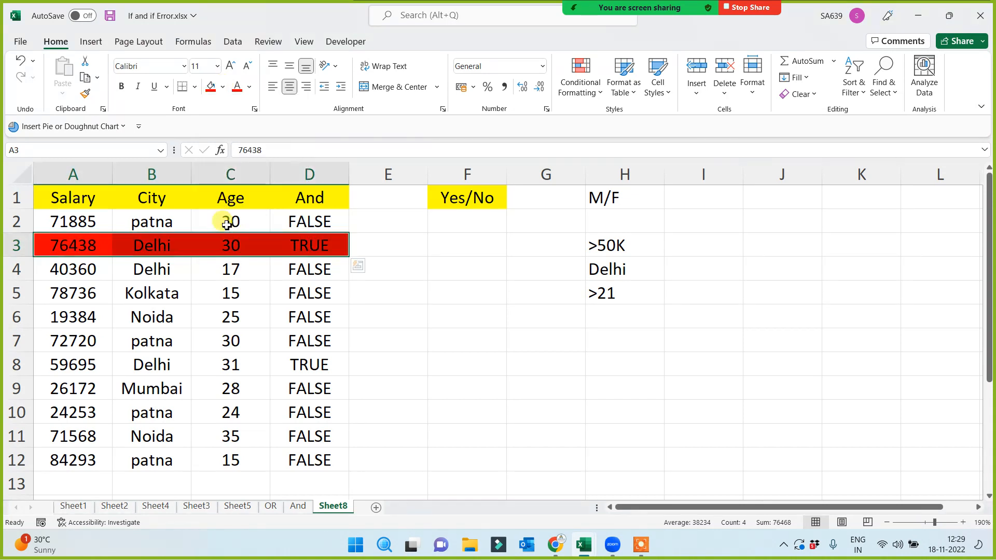
- Examine the salary, city and age in row 4 against the criteria and its AND result, along with the table headers
left_click(152, 268)
left_click(245, 271)
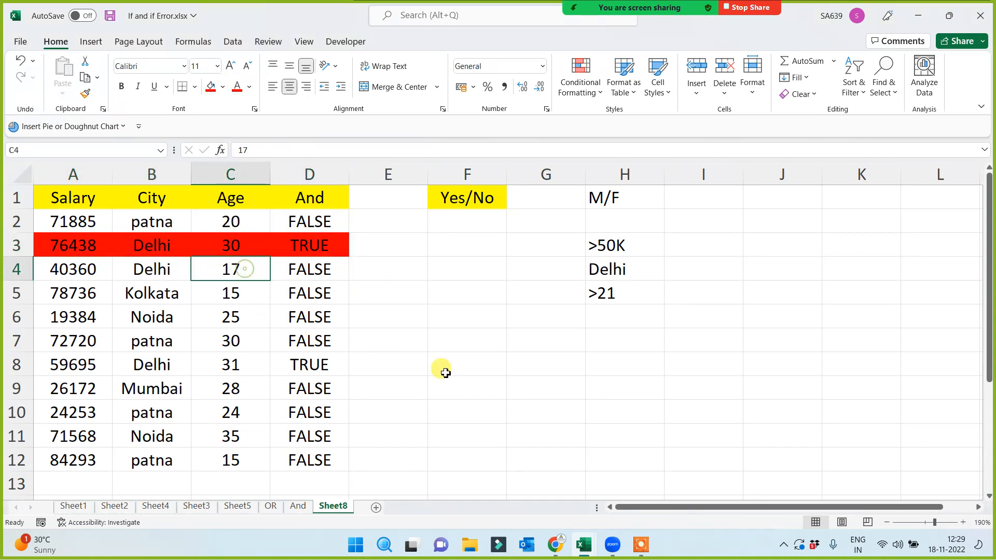
left_click(69, 270)
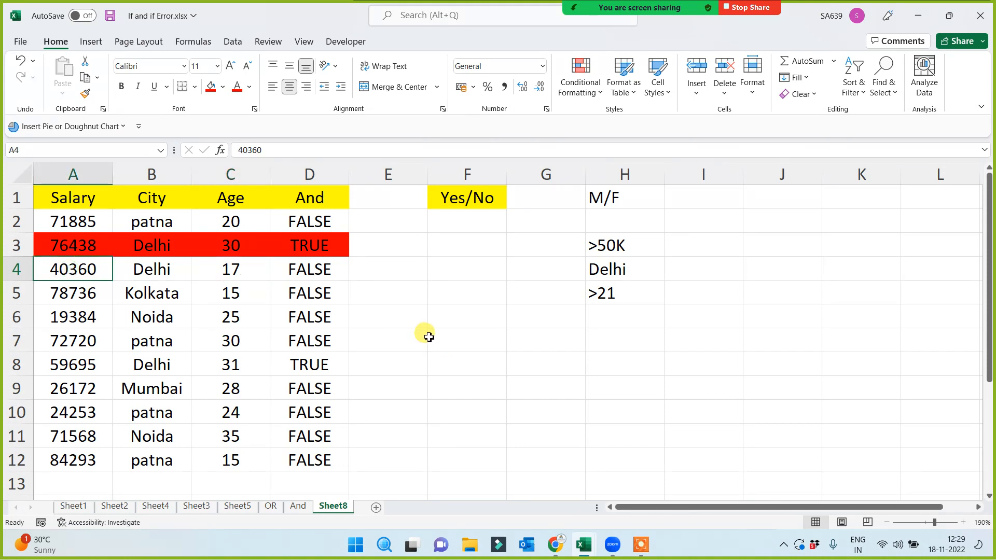
left_click_drag(58, 269, 306, 271)
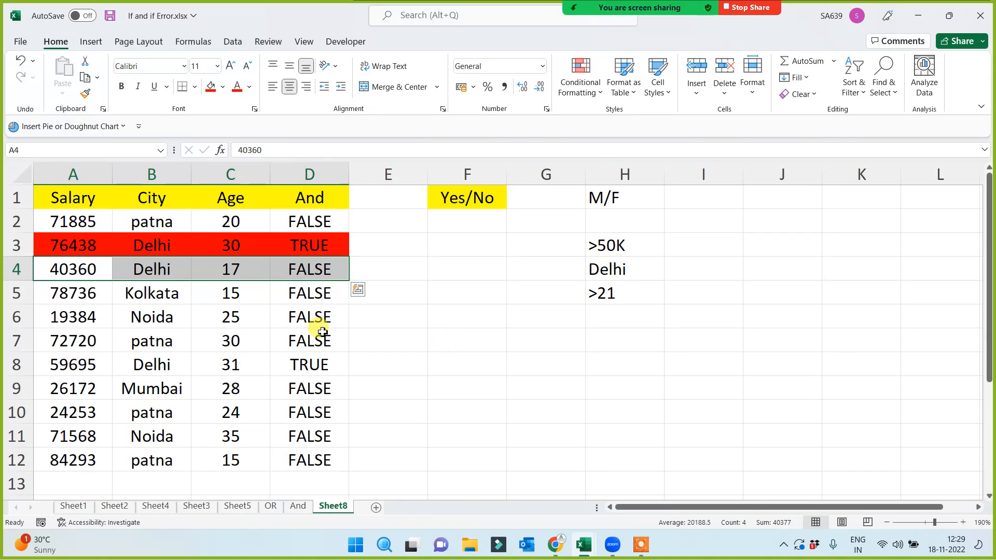
left_click(182, 267)
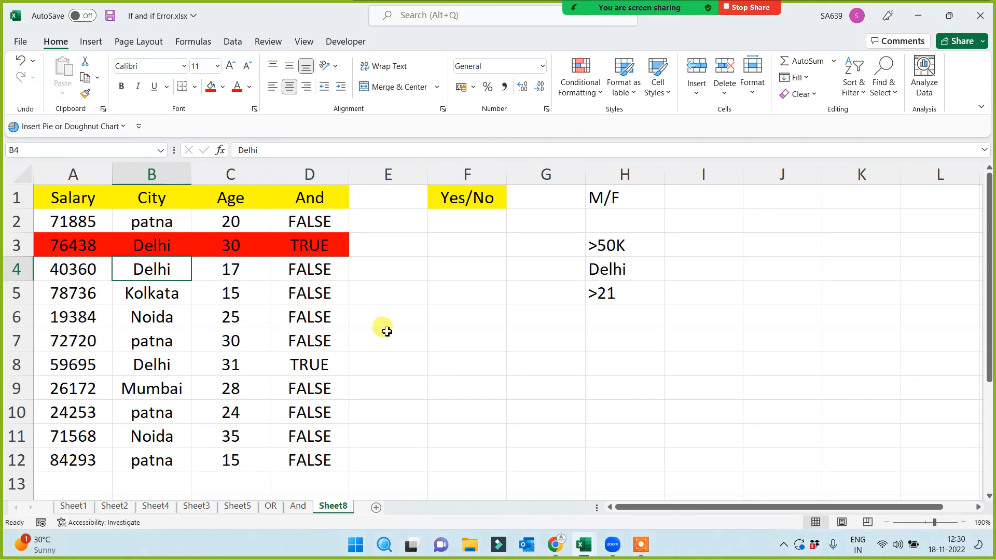
left_click_drag(248, 196, 11, 230)
left_click(400, 290)
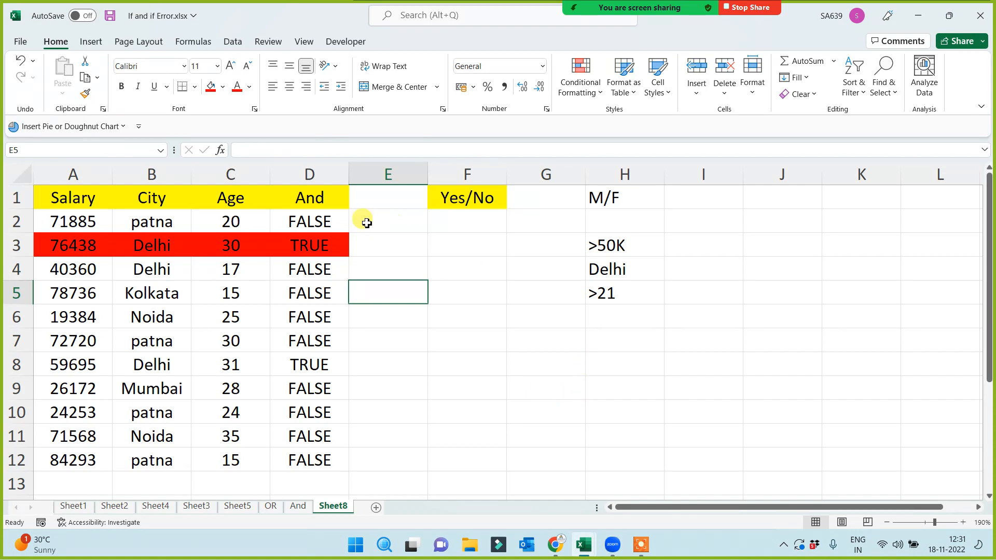
left_click_drag(302, 192, 57, 197)
left_click(406, 340)
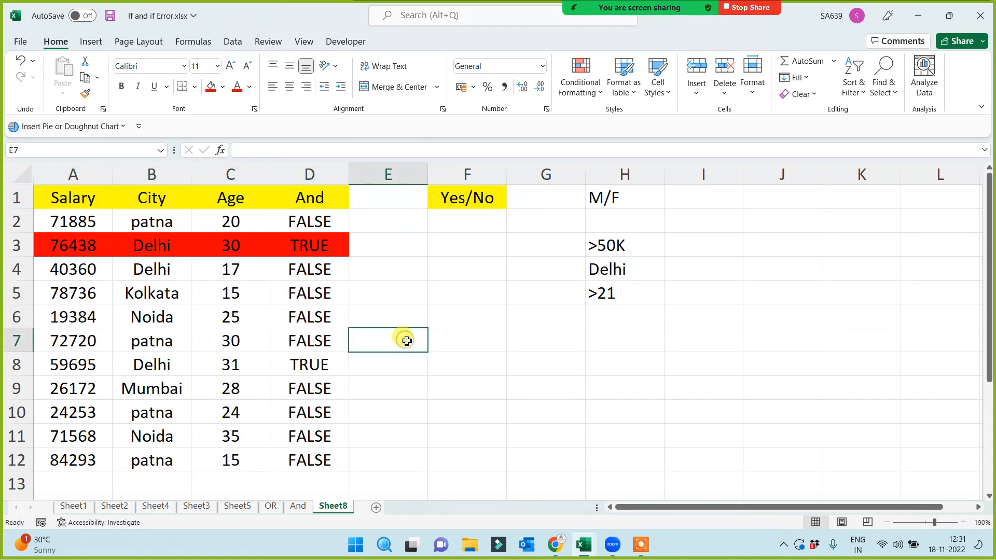
- Change the fill of the And header cell D1 to light blue
left_click(317, 201)
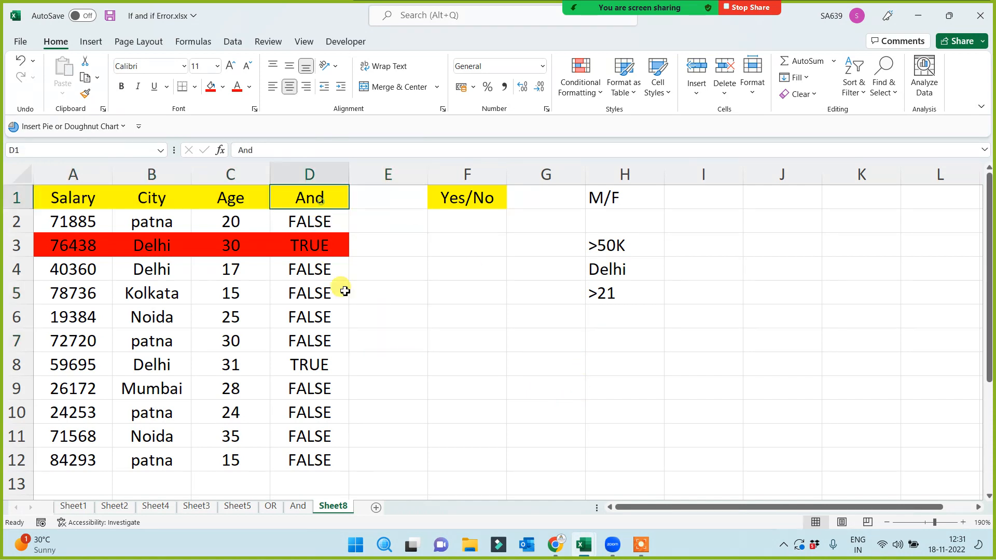
left_click(211, 87)
left_click(223, 87)
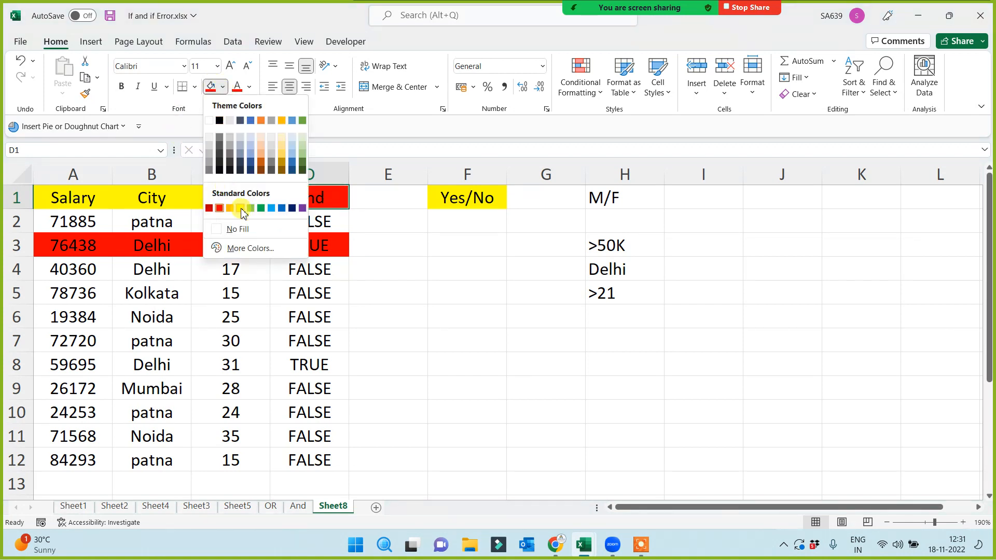
left_click(271, 208)
left_click(487, 307)
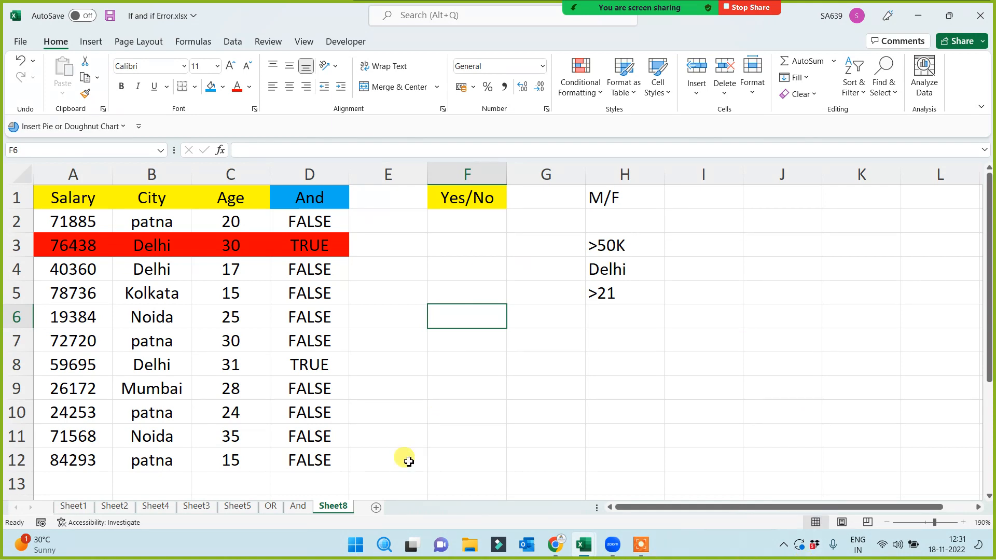
left_click(382, 414)
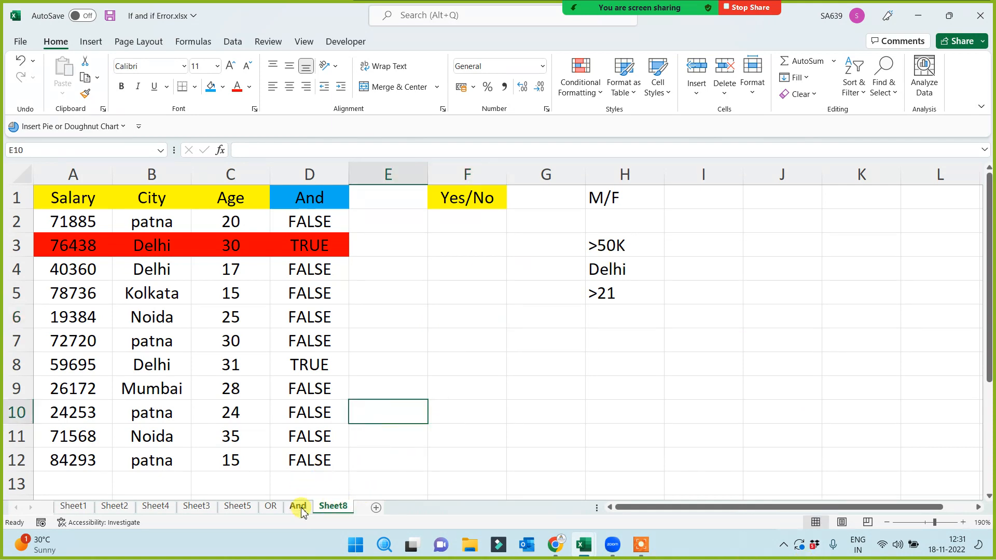
- Review the OR, And and Sheet8 sheets, examining the Phy, Che and Math columns on the And sheet
left_click(271, 509)
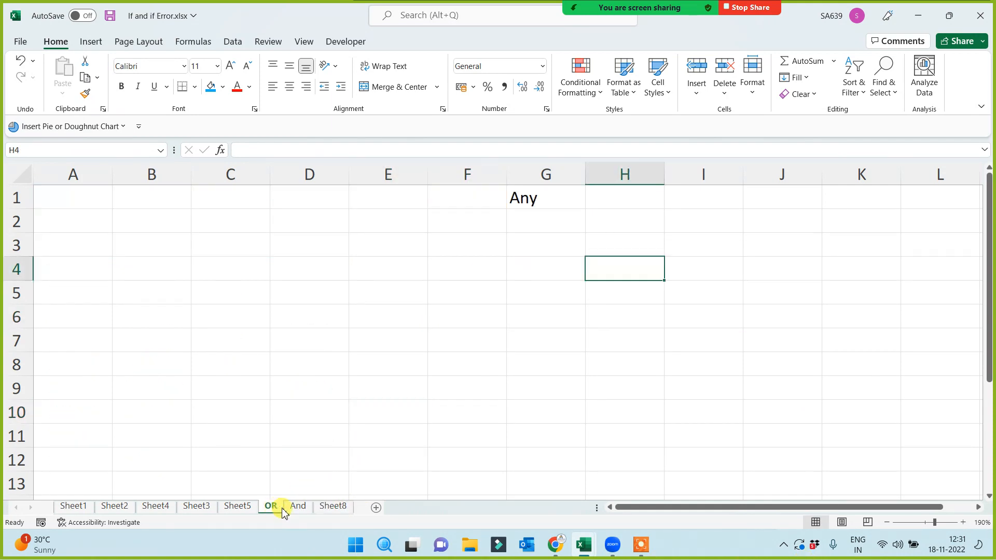
left_click(299, 510)
left_click(331, 508)
left_click(299, 508)
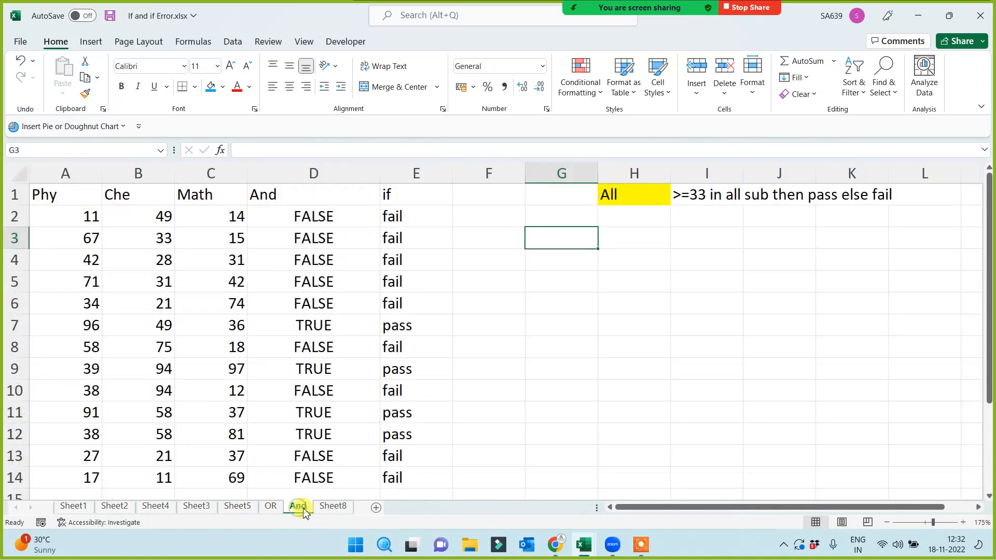
left_click_drag(207, 172, 66, 173)
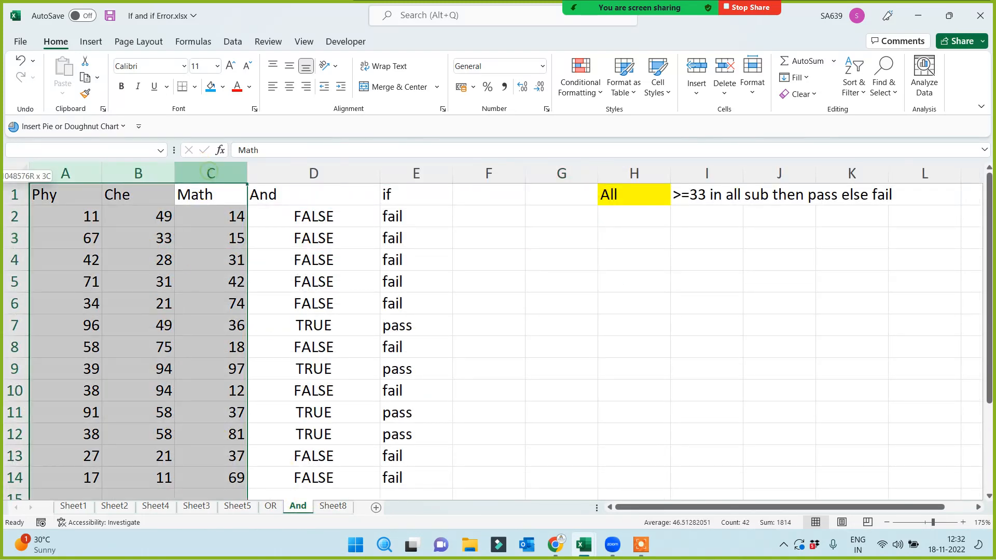
left_click(532, 412)
- On the OR sheet, enter the headers WE, PS and Age in cells A1 to C1
left_click(270, 507)
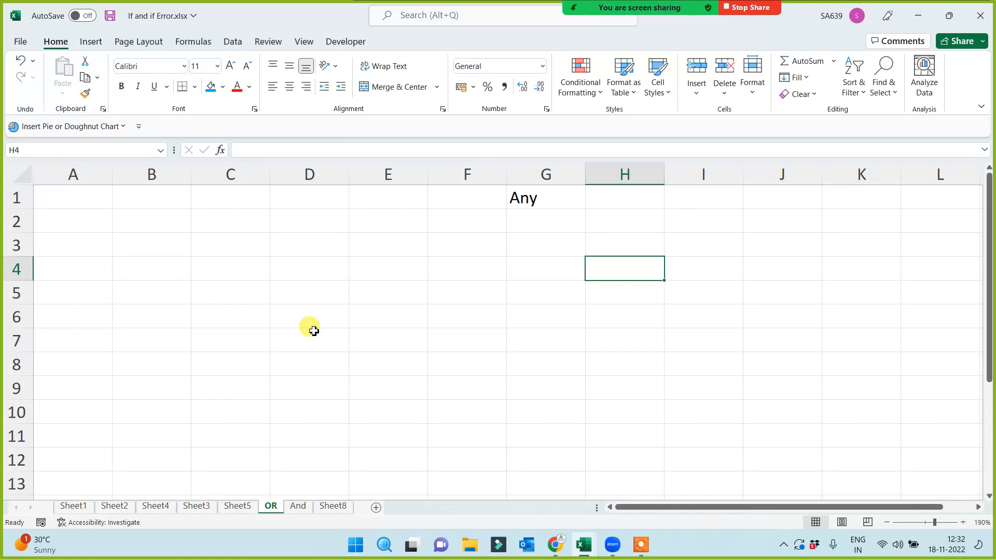
left_click(86, 186)
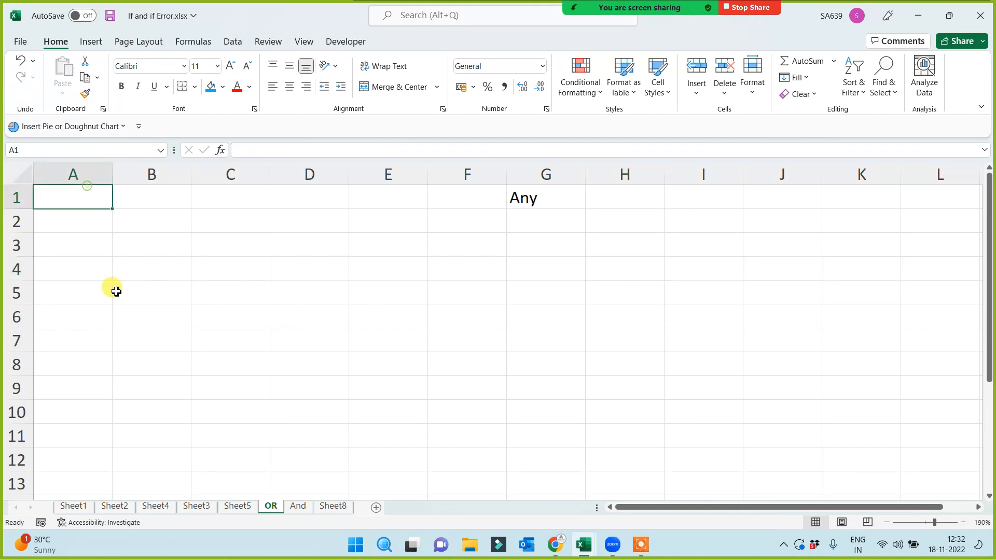
type("EX")
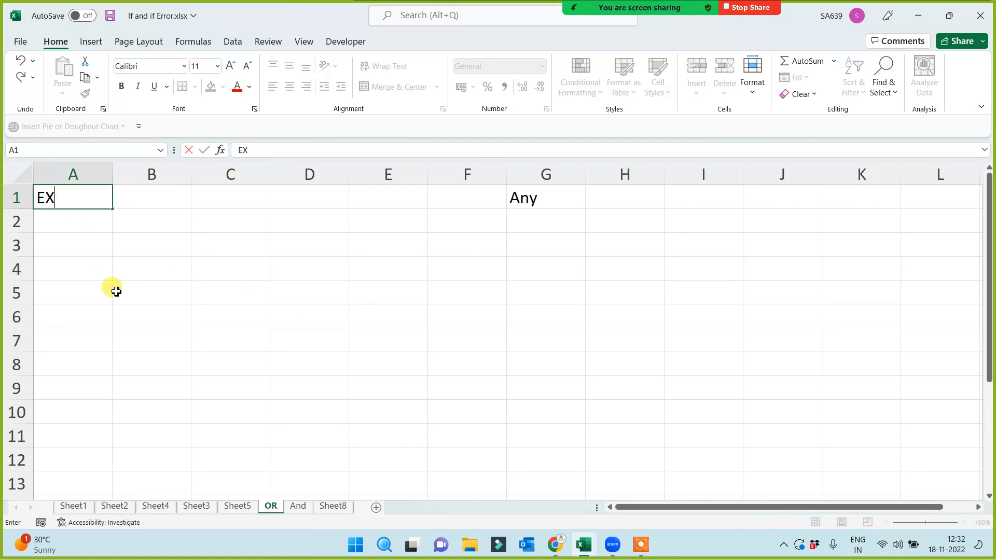
key("BackSpace")
key("BackSpace")
type("WE")
key("Tab")
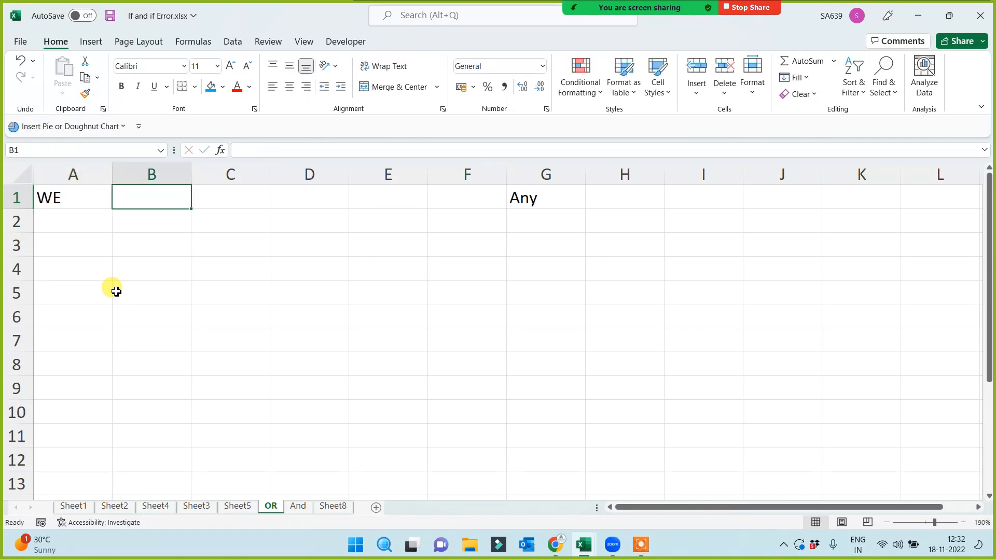
type("PS")
key("Tab")
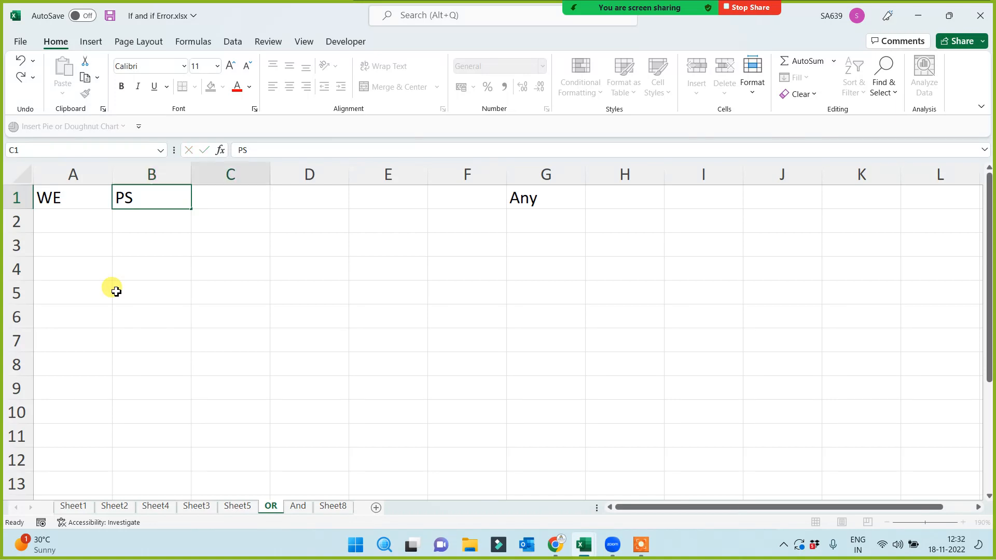
type("Age")
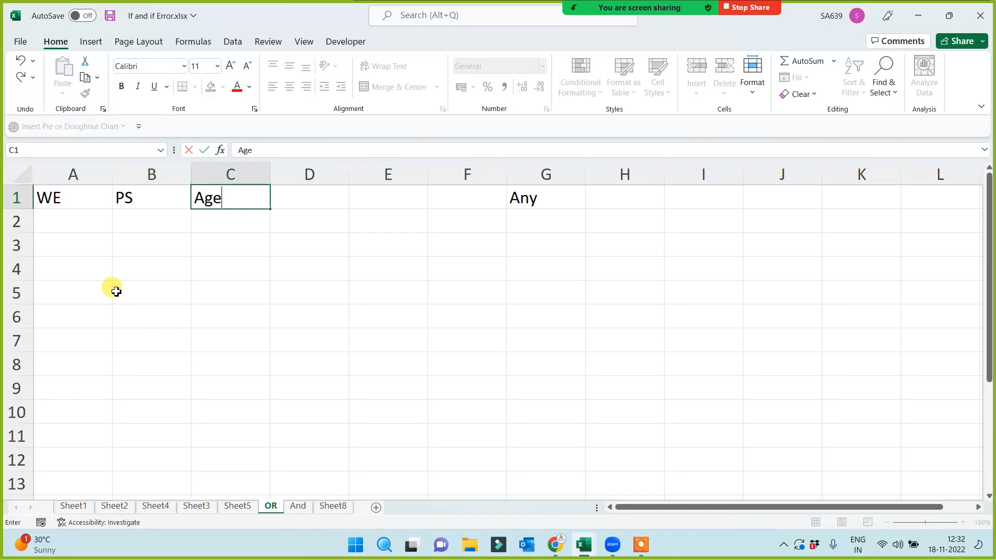
key("Return")
- Enter =RANDBETWEEN(10,100) in cell A2 and fill it across the WE and PS columns down to B12
key("Left")
key("Left")
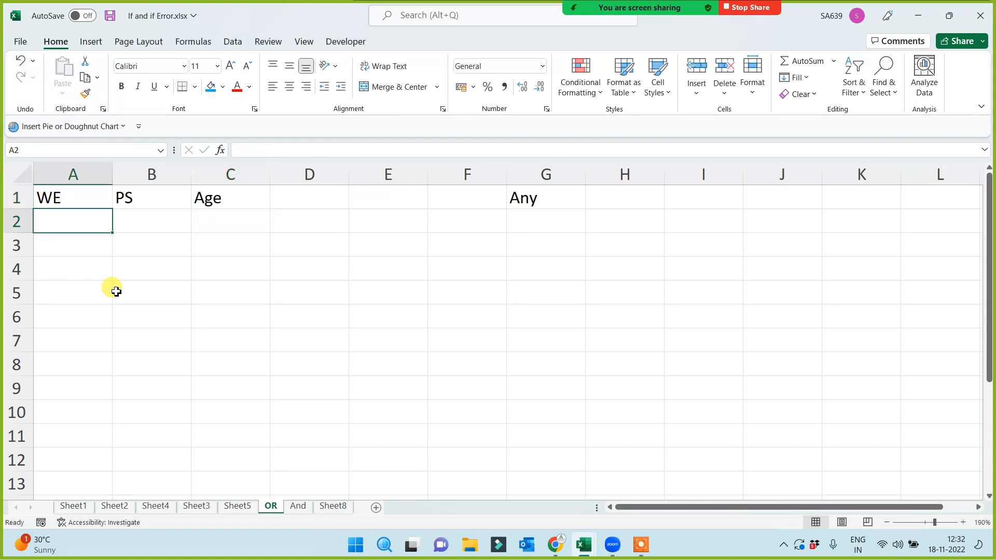
type("=rand")
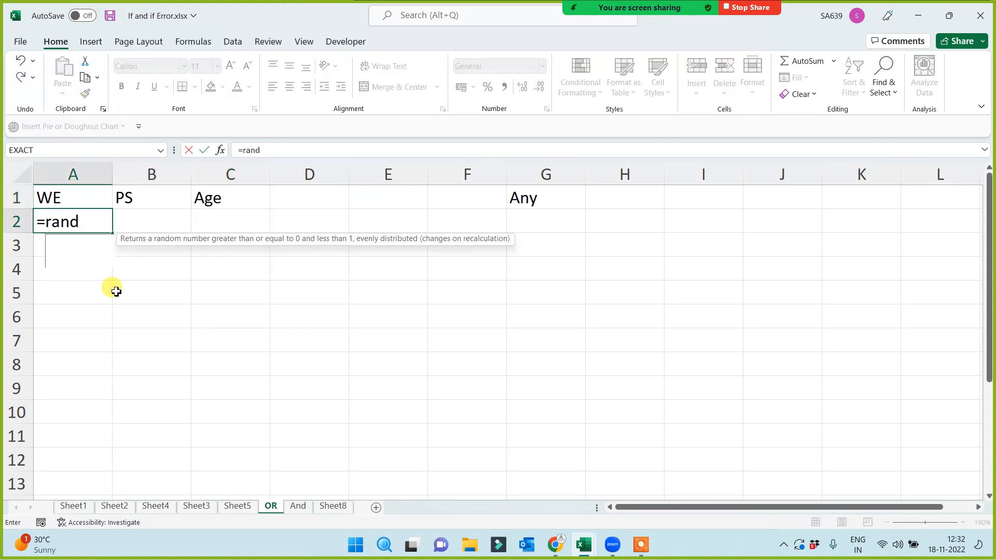
key("Down")
key("Down")
key("Tab")
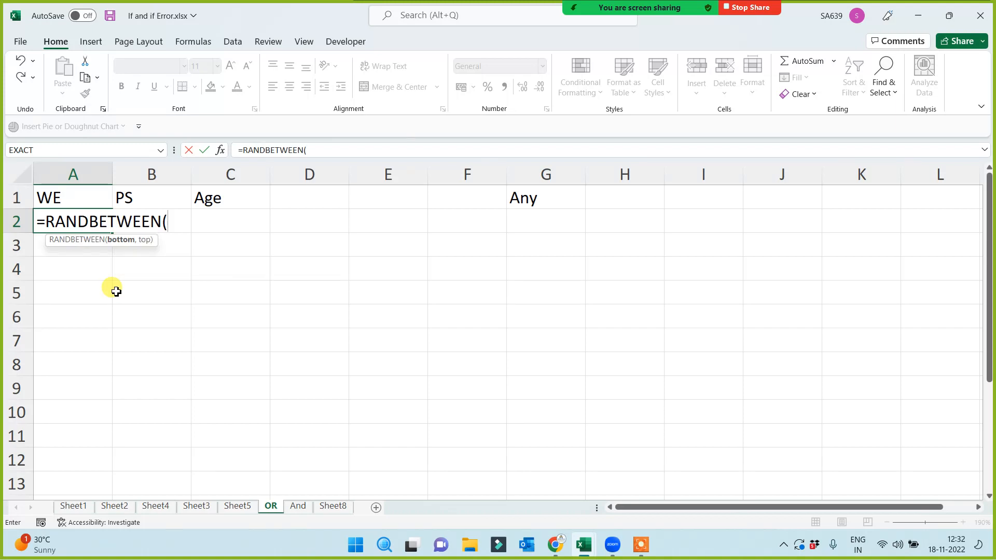
type("10,100)")
key("Return")
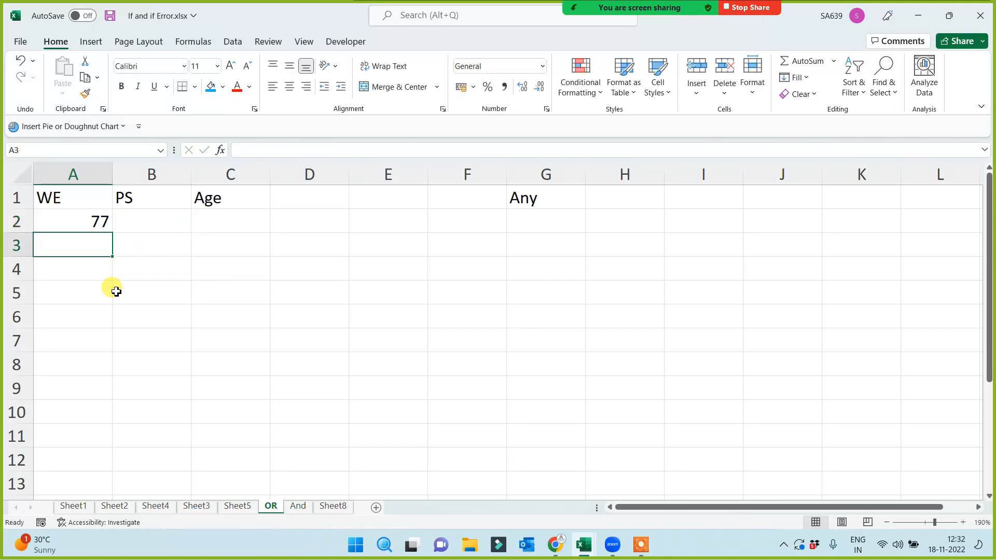
left_click(77, 224)
left_click_drag(114, 229, 207, 458)
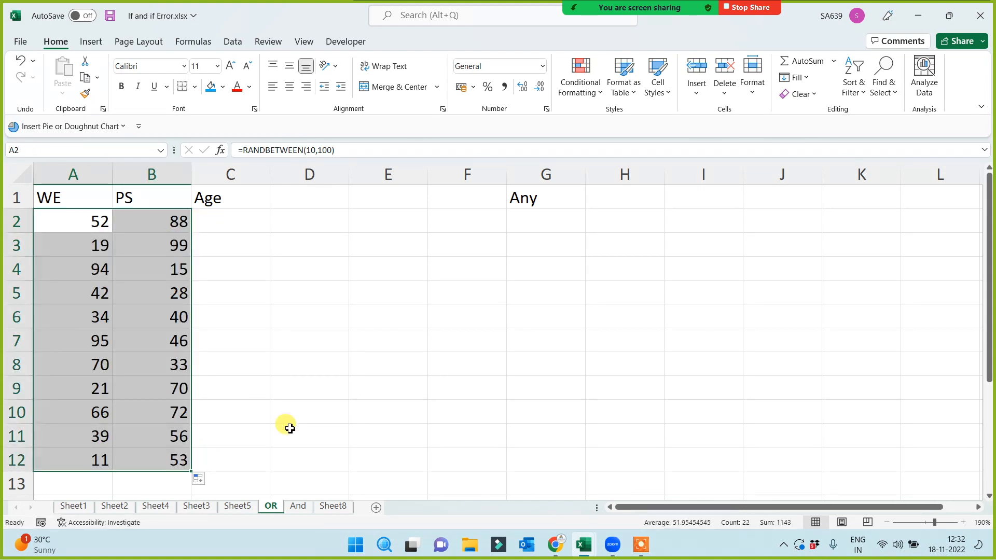
- Replace the random-number formulas in A2 to B12 with their values using Paste Special
key("ctrl+c")
key("ctrl+alt+v")
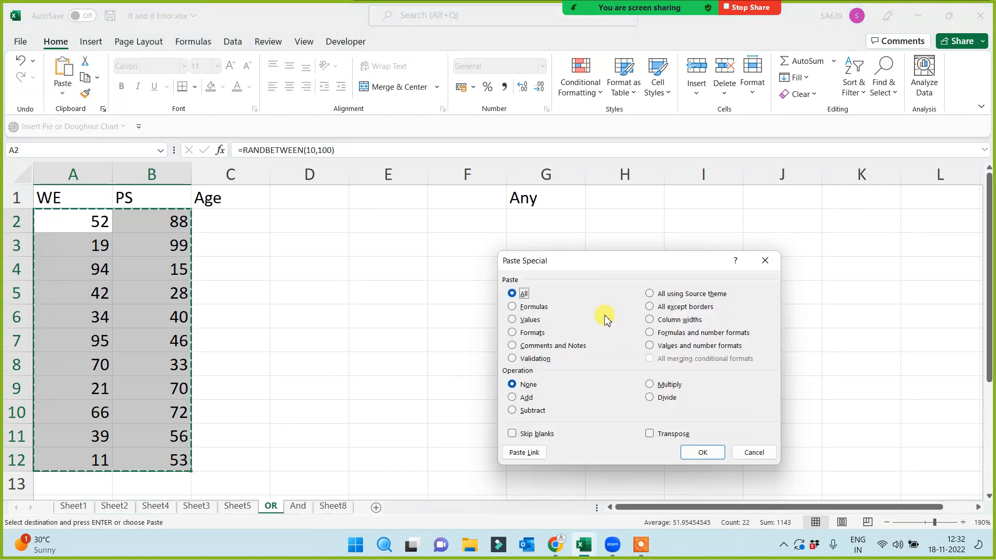
left_click(528, 320)
left_click(701, 452)
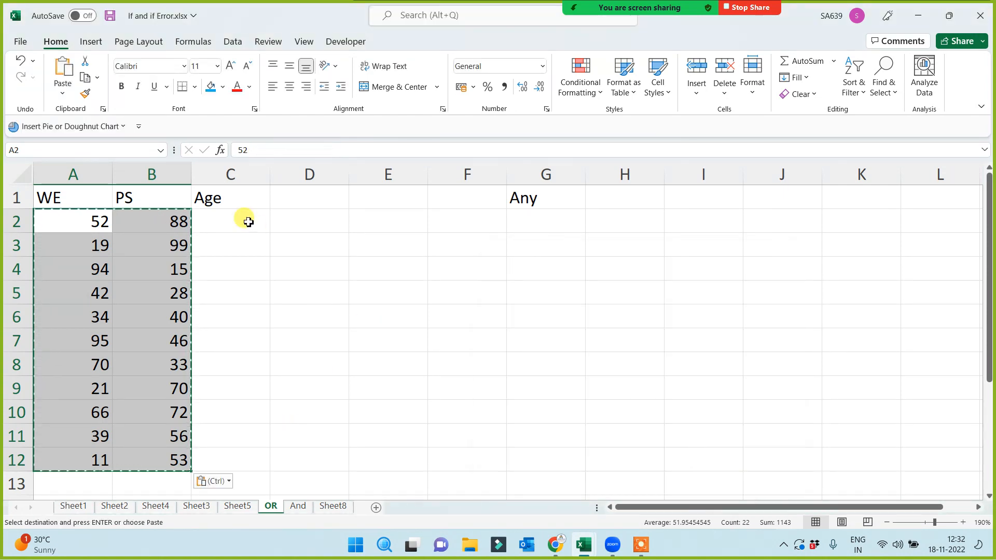
- Enter =RANDBETWEEN(18,60) in cell C2 and fill it down the Age column to C12
left_click(249, 222)
type("=rand")
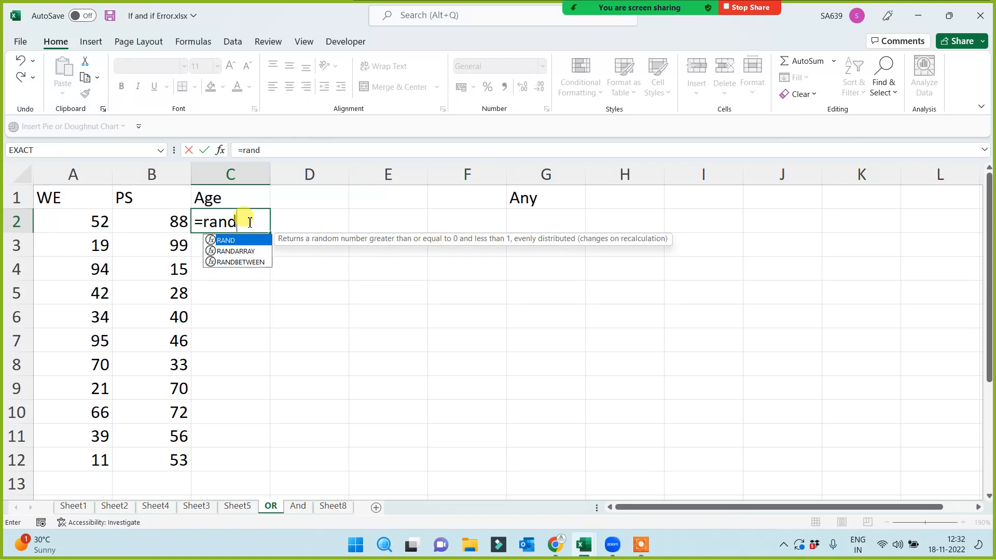
key("Down")
key("Down")
key("Tab")
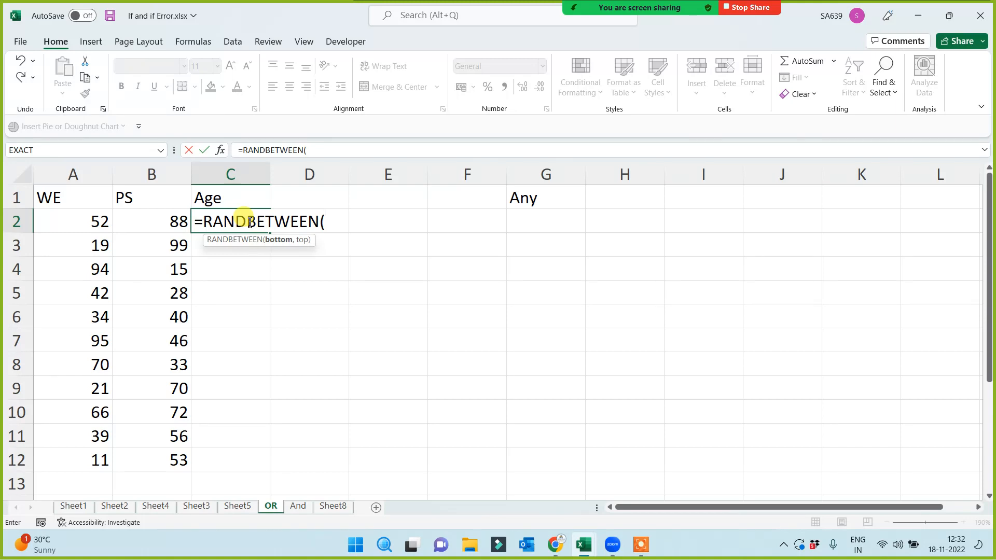
type("18,60)")
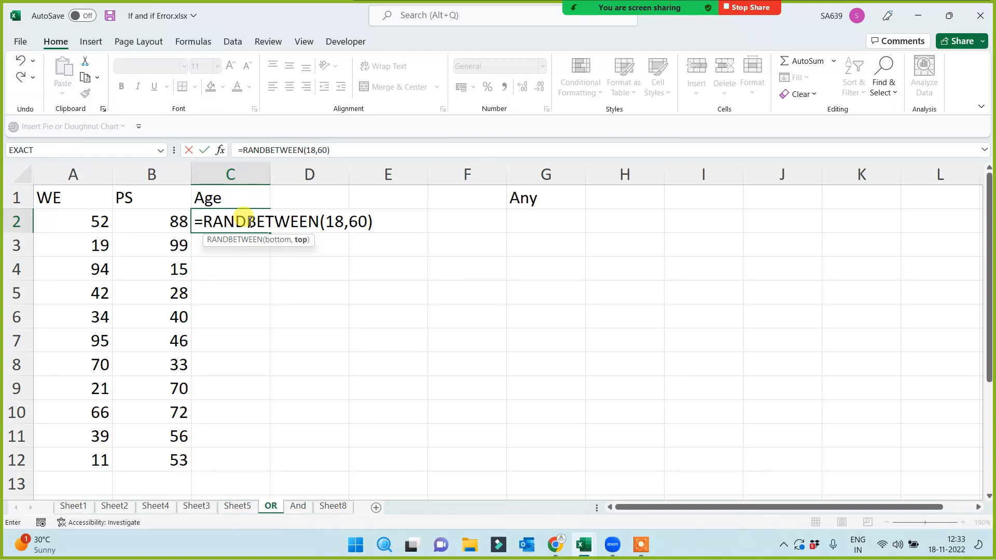
key("Return")
left_click(246, 222)
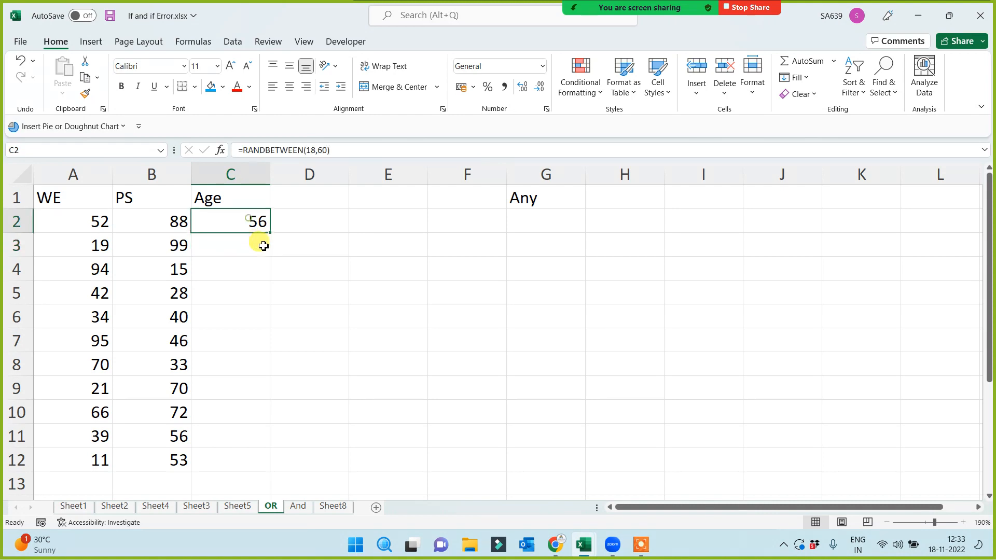
double_click(270, 233)
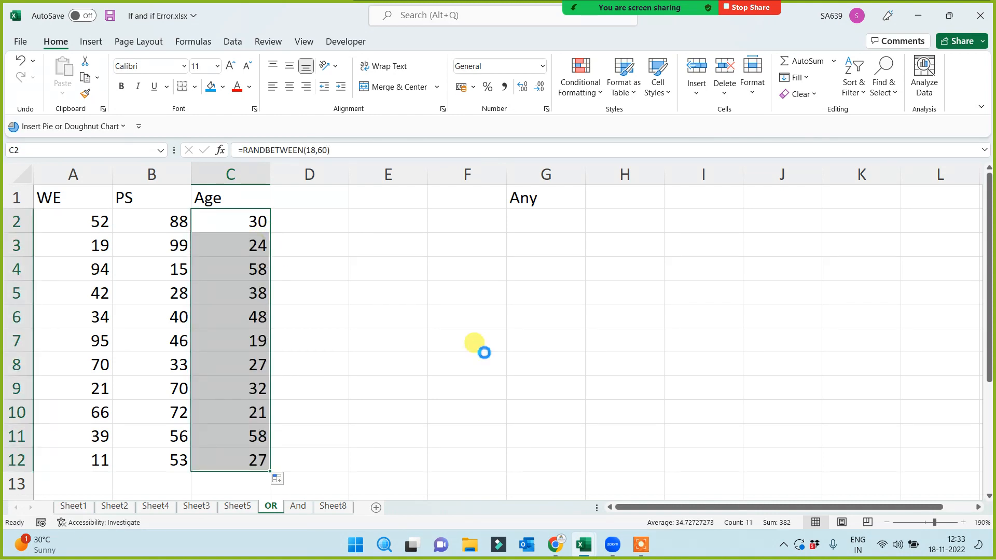
- Convert the Age formulas in C2 to C12 to fixed values using Paste Special
key("ctrl+c")
key("ctrl+alt+v")
left_click(528, 320)
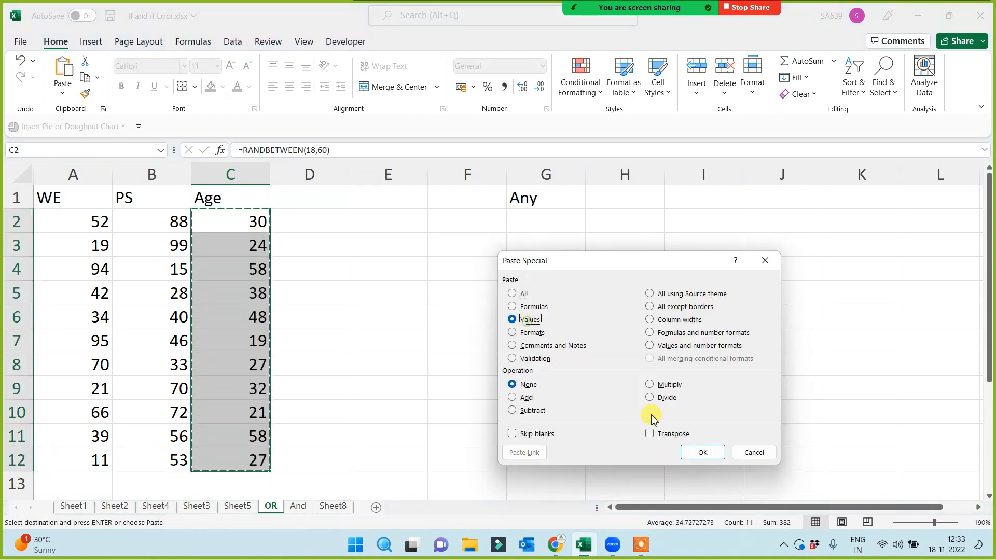
left_click(701, 453)
key("Escape")
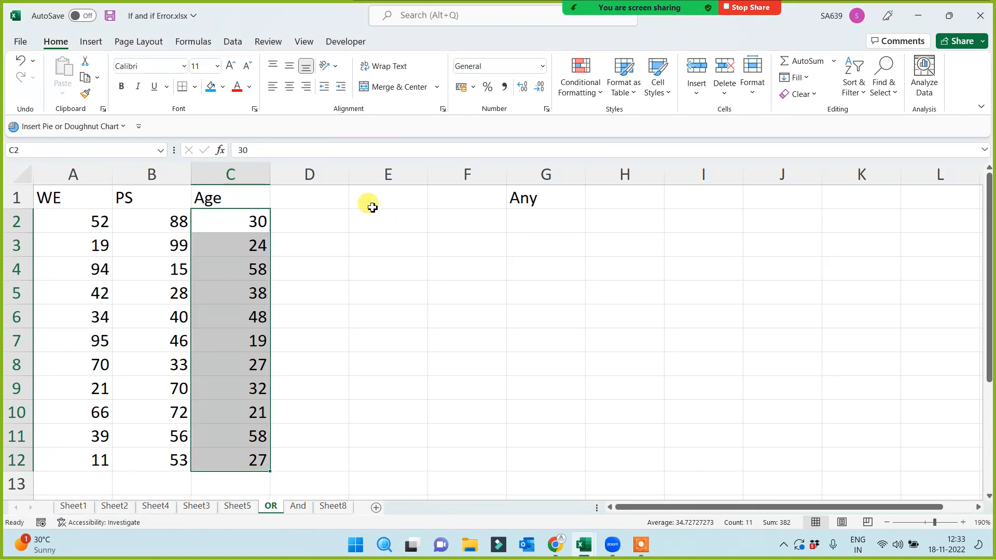
- Enter the header Yes/No in cell F1 and widen column F
left_click(470, 191)
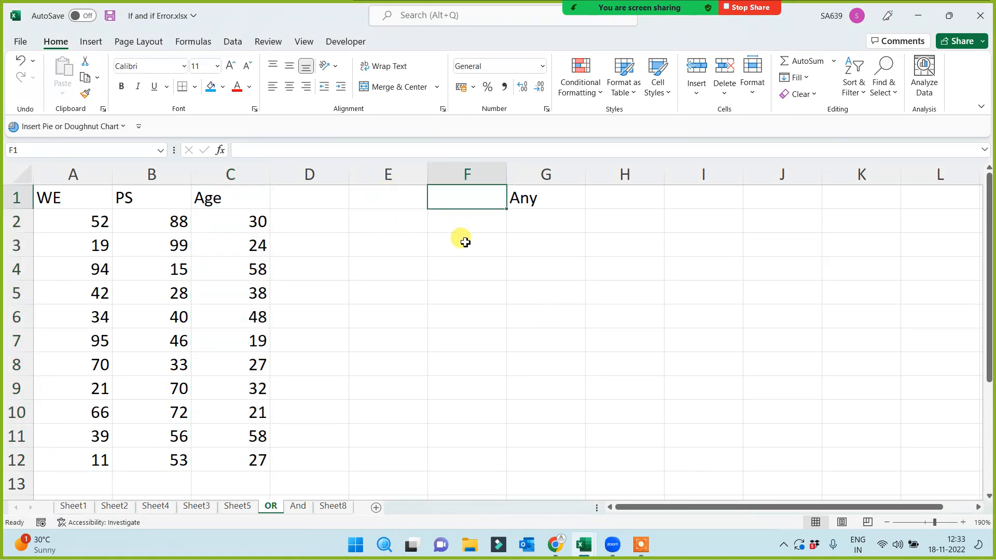
type("Yes/No")
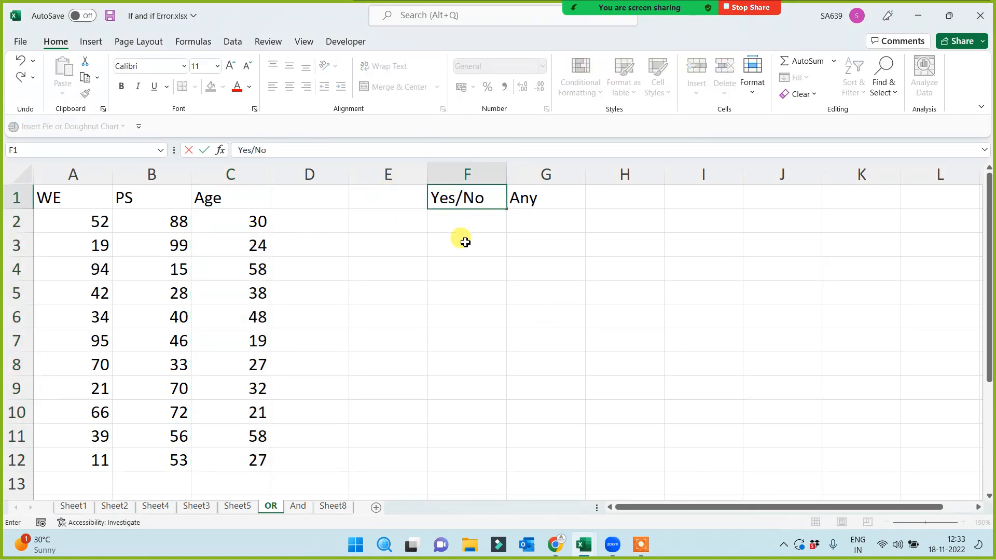
key("Return")
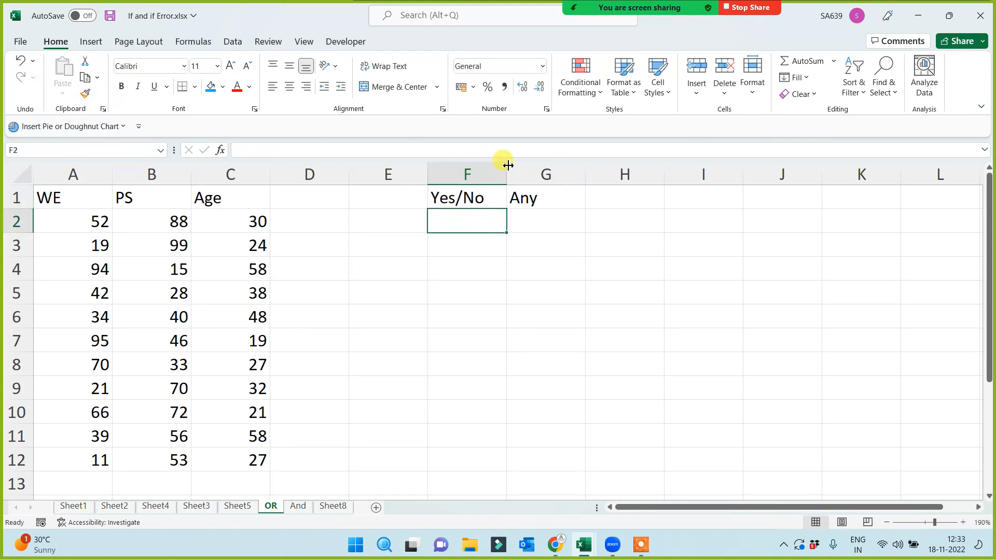
left_click_drag(507, 162, 519, 235)
left_click(546, 291)
- Centre-align the Any label in cell G1 and the contents of columns A to C
left_click(562, 198)
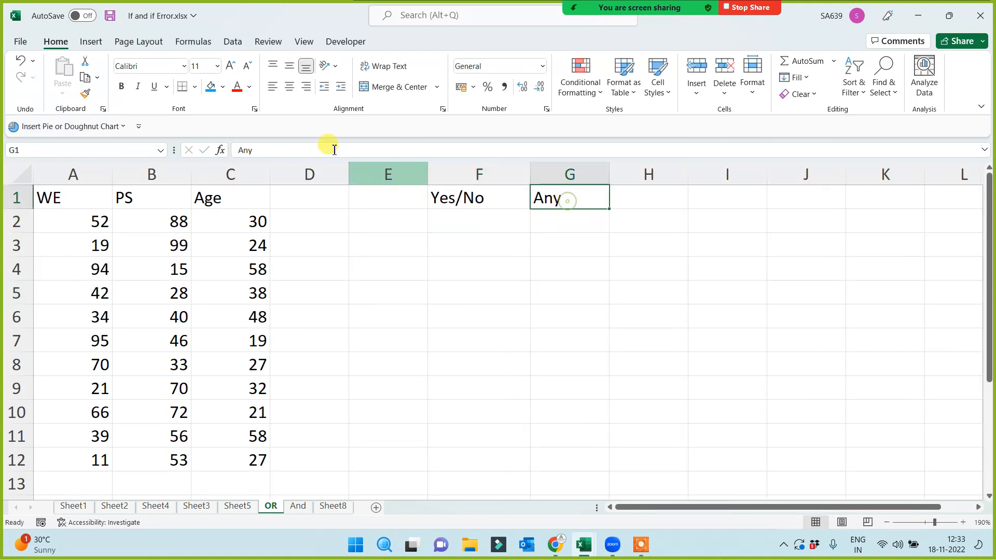
left_click(289, 86)
left_click(463, 286)
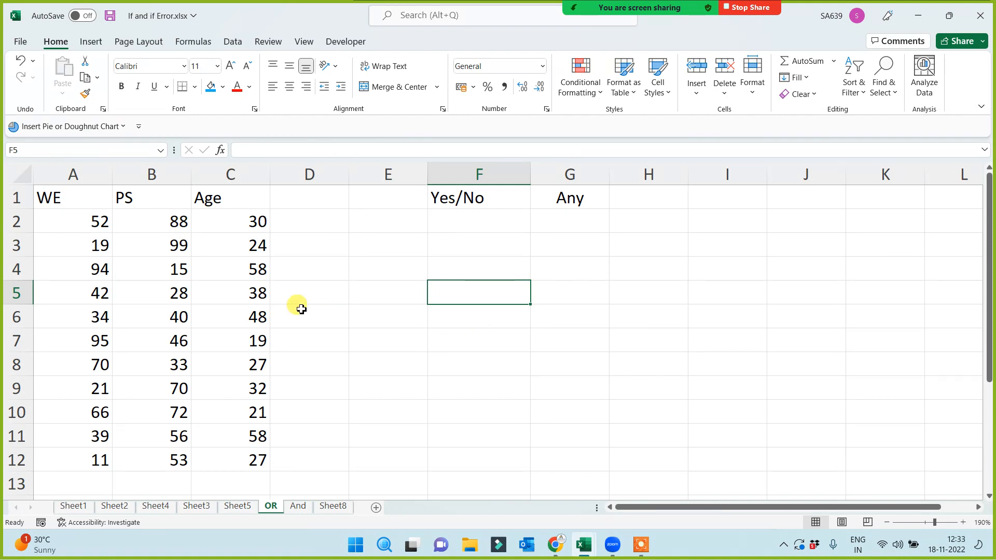
left_click_drag(230, 170, 44, 175)
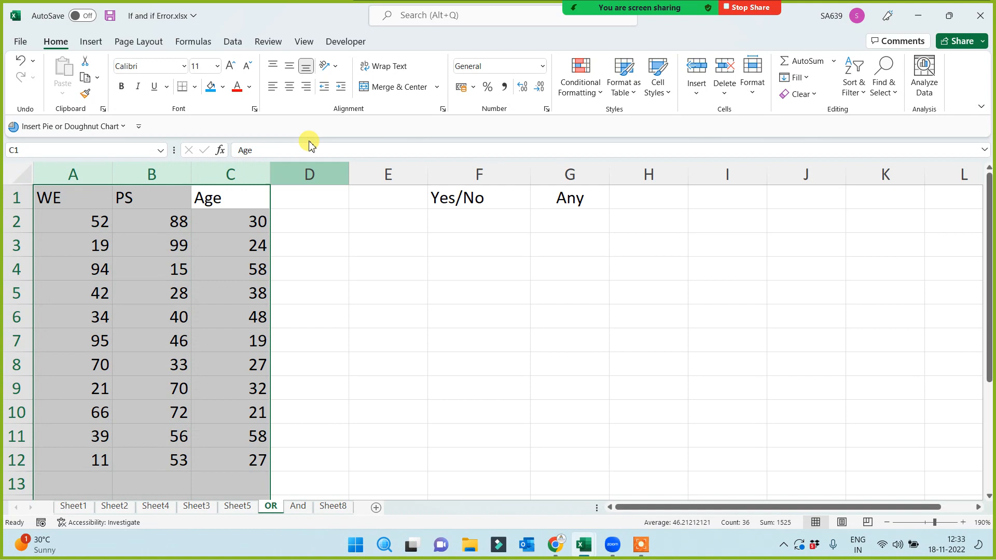
left_click(289, 87)
left_click(511, 333)
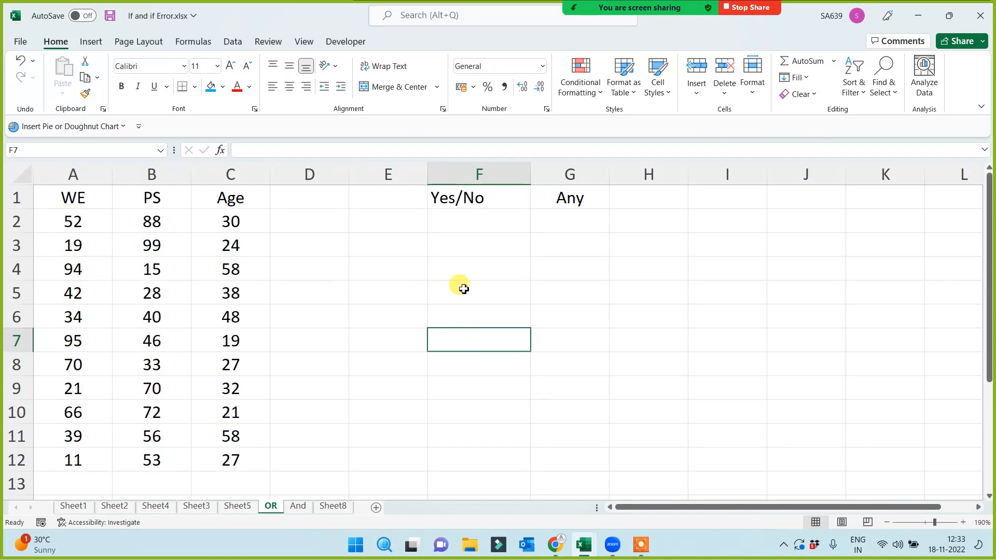
left_click(470, 199)
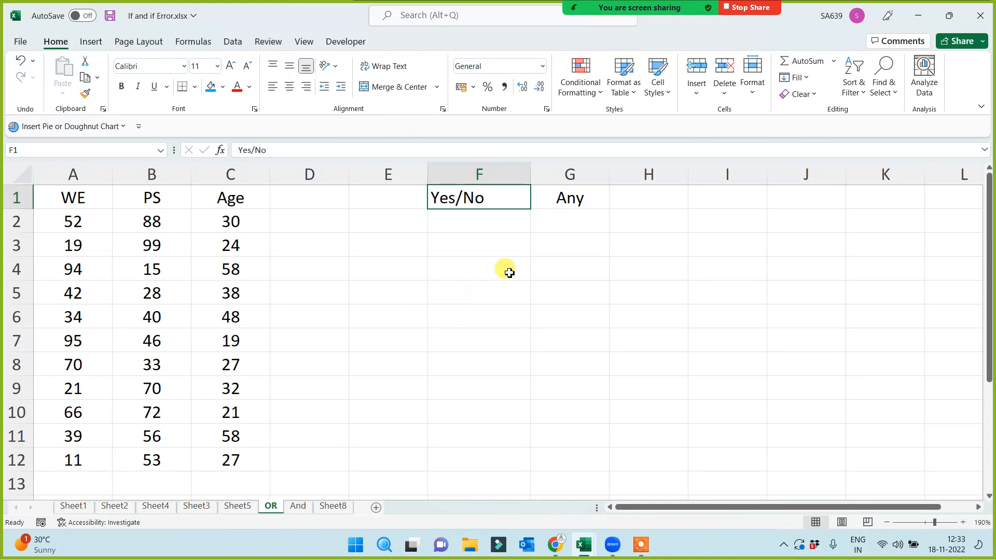
left_click_drag(83, 197, 251, 193)
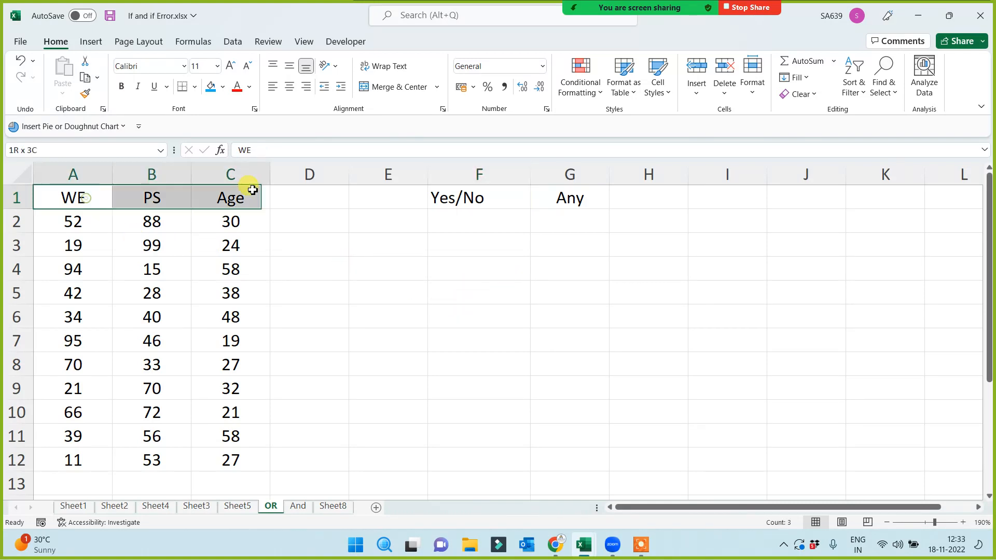
left_click(496, 261)
- Enter the criterion WE >50 in cell G4, below the Any label
left_click(570, 259)
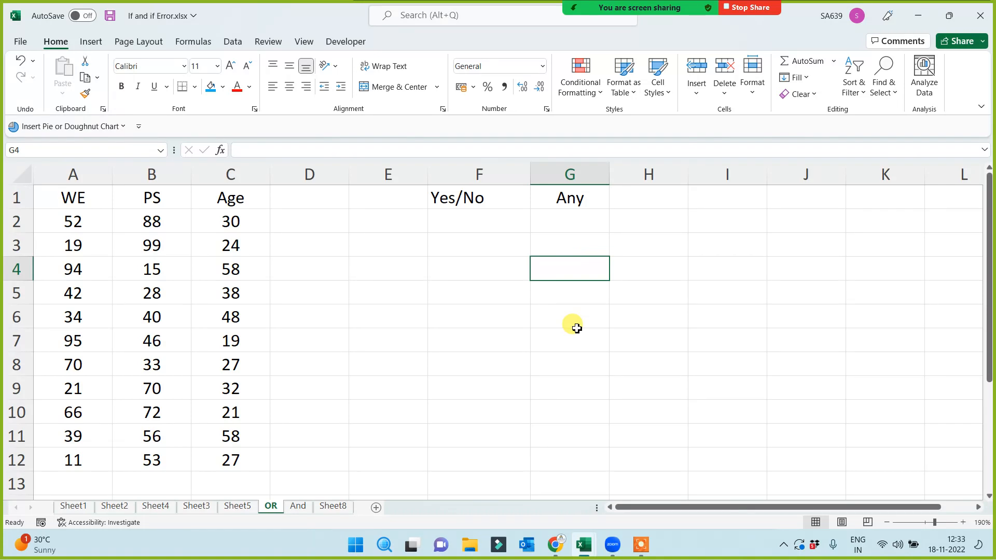
type(">E")
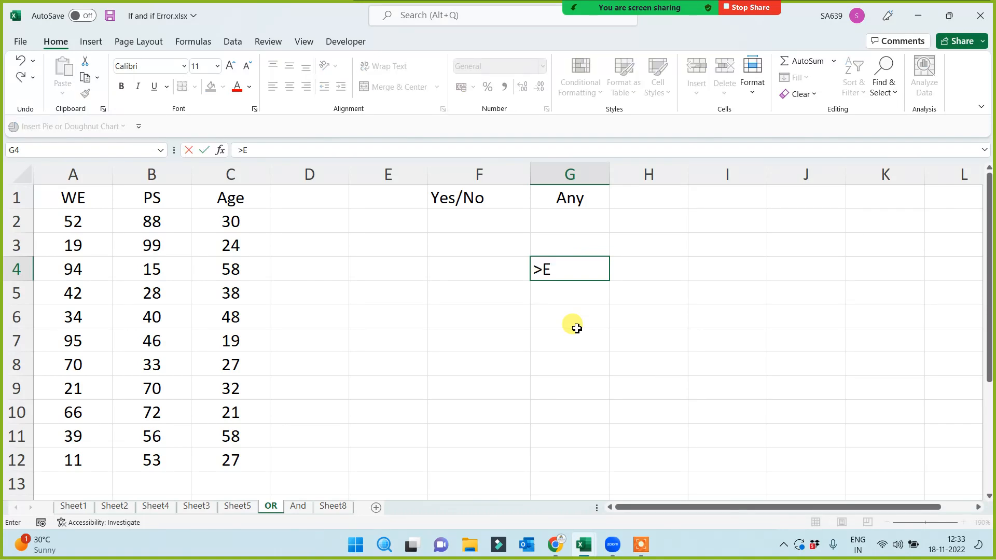
type("X")
key("BackSpace")
key("BackSpace")
key("BackSpace")
type("WE >50")
key("Return")
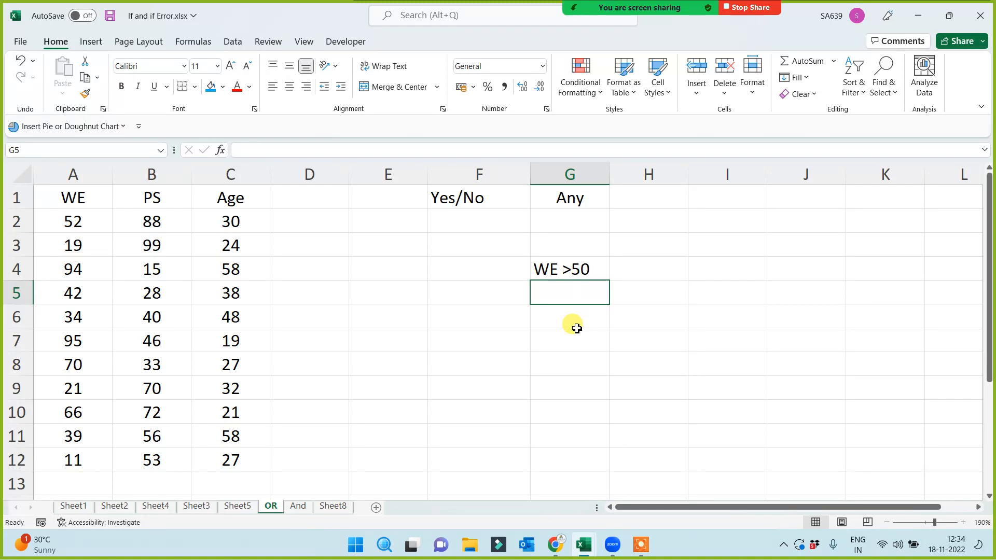
- Enter the criterion PS >80 in cell G5, below the WE criterion
type("PS")
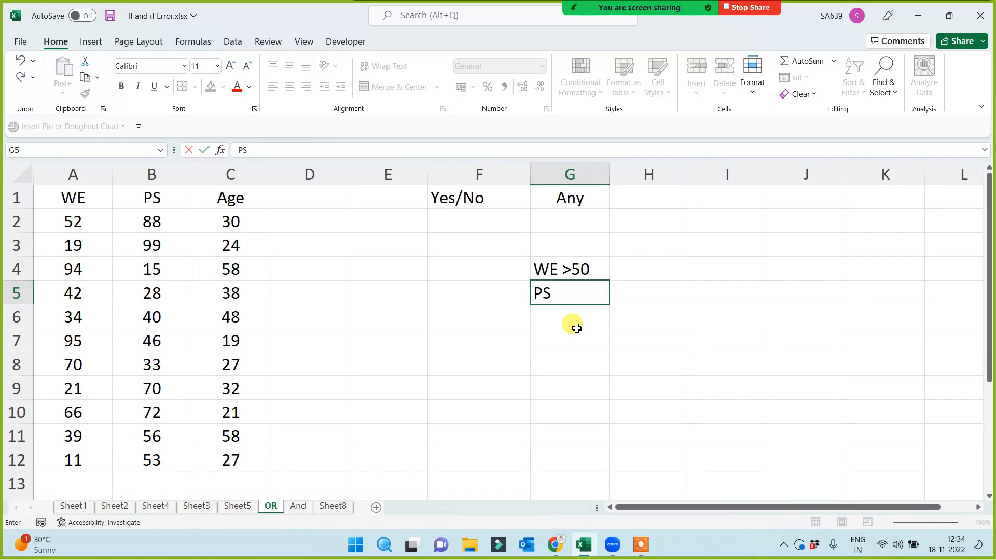
type(" >80")
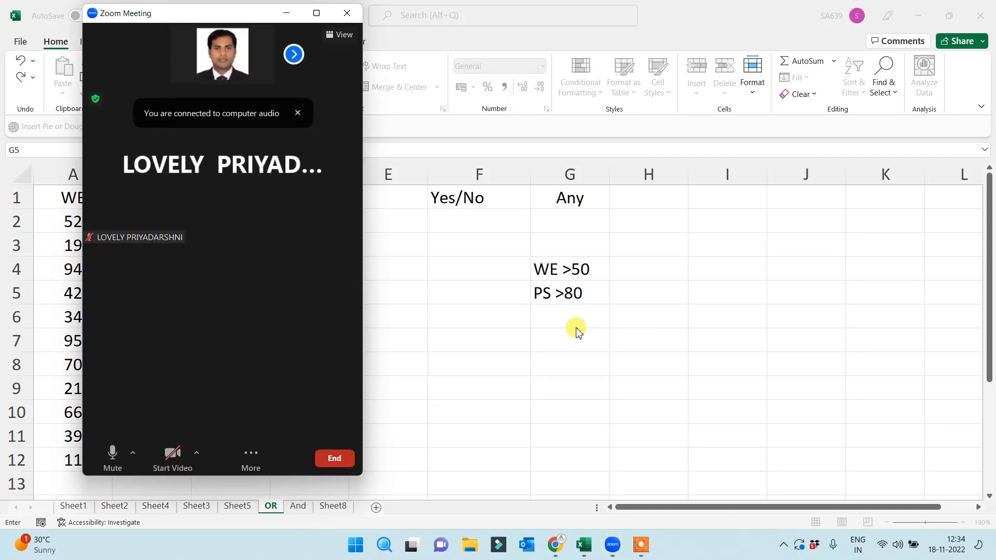
- Switch to the Zoom meeting window, share the entire screen again and return to the OR sheet
left_click(317, 14)
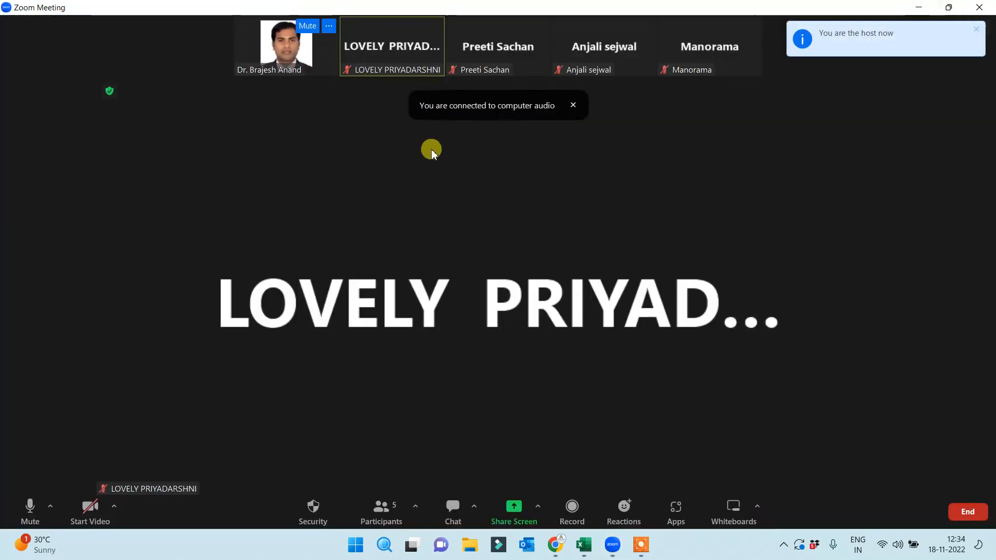
left_click(519, 511)
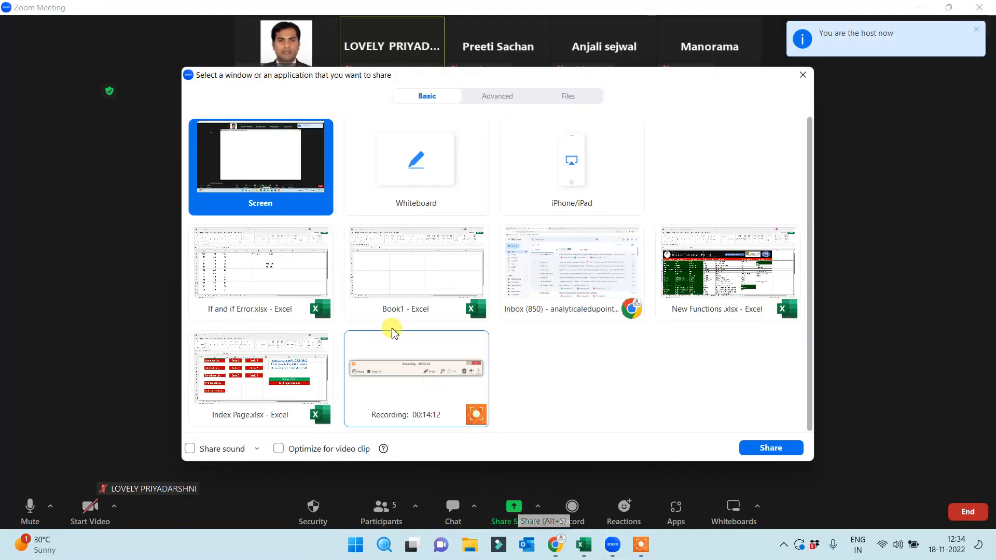
double_click(269, 166)
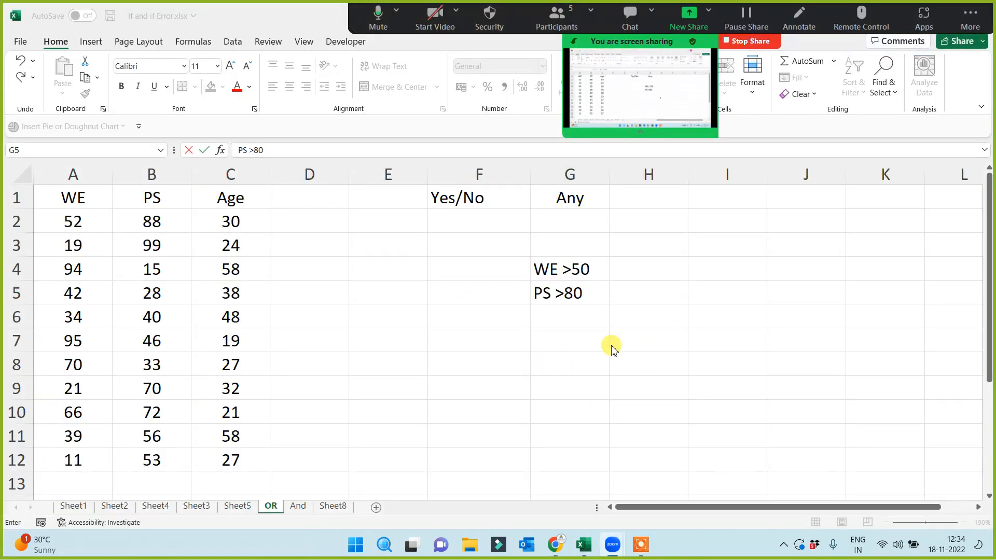
left_click(575, 351)
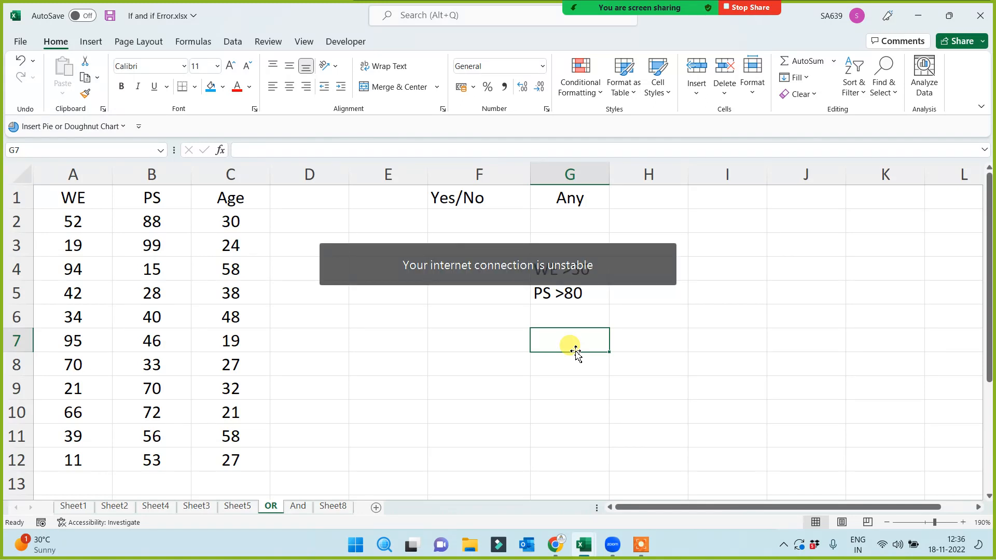
- Fill the WE header in cell A1 with blue
left_click(567, 315)
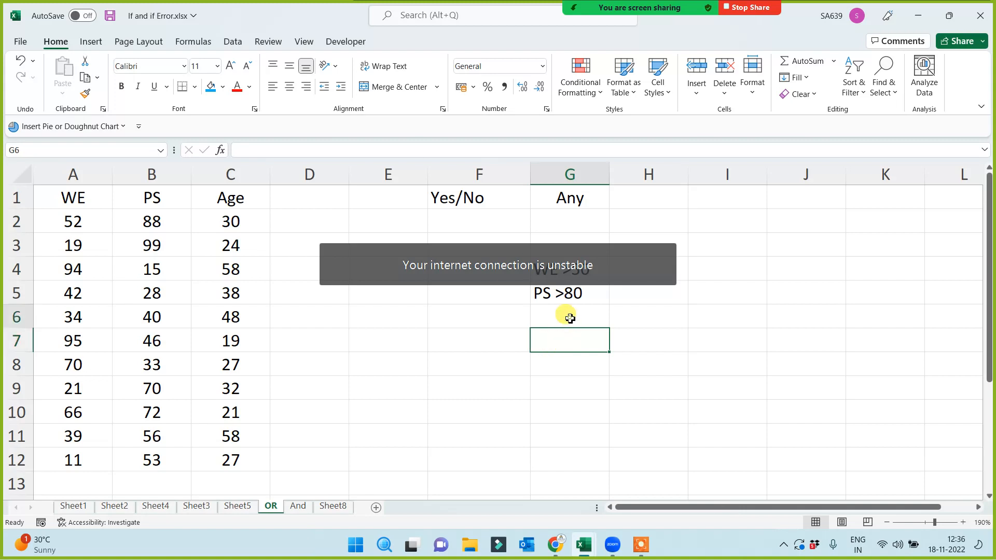
left_click(89, 192)
left_click(210, 86)
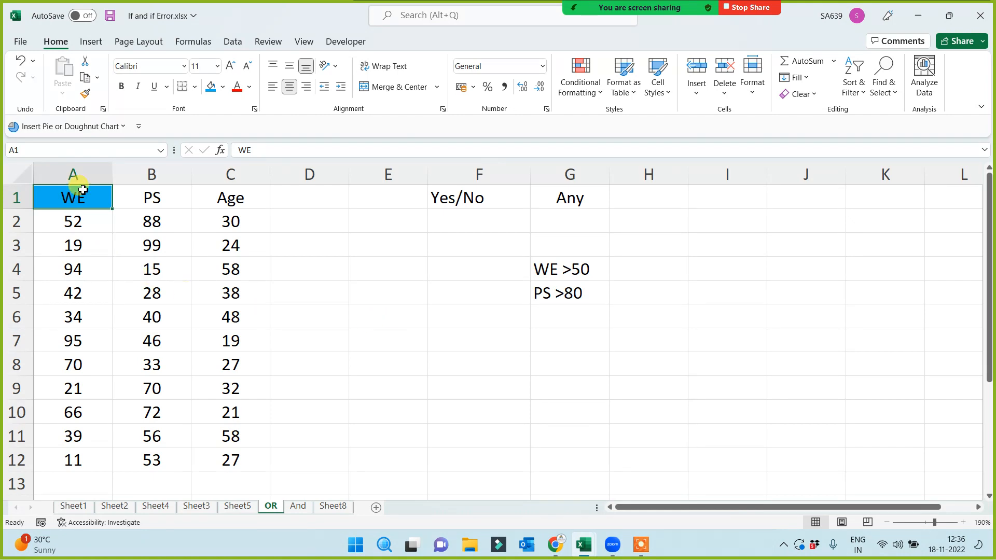
left_click(75, 176)
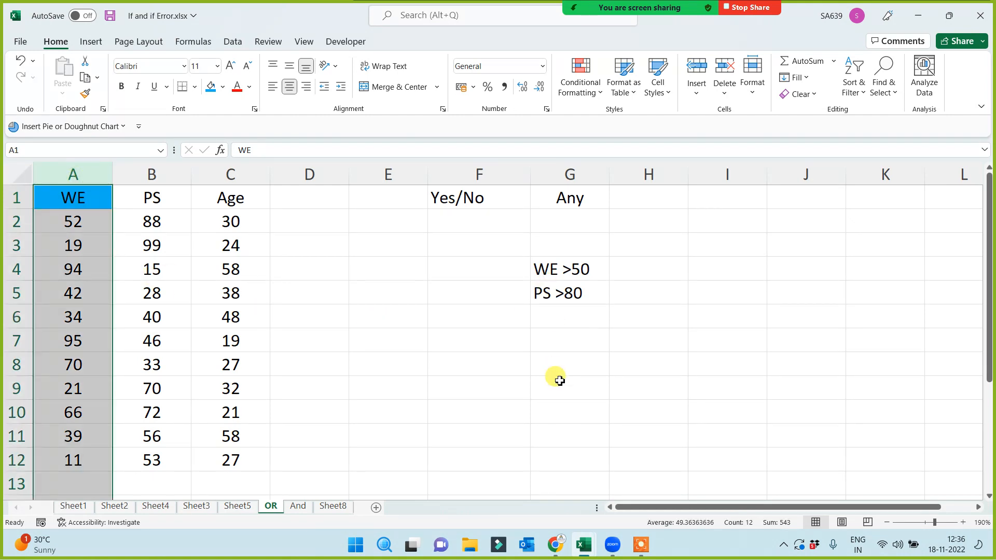
left_click(565, 291)
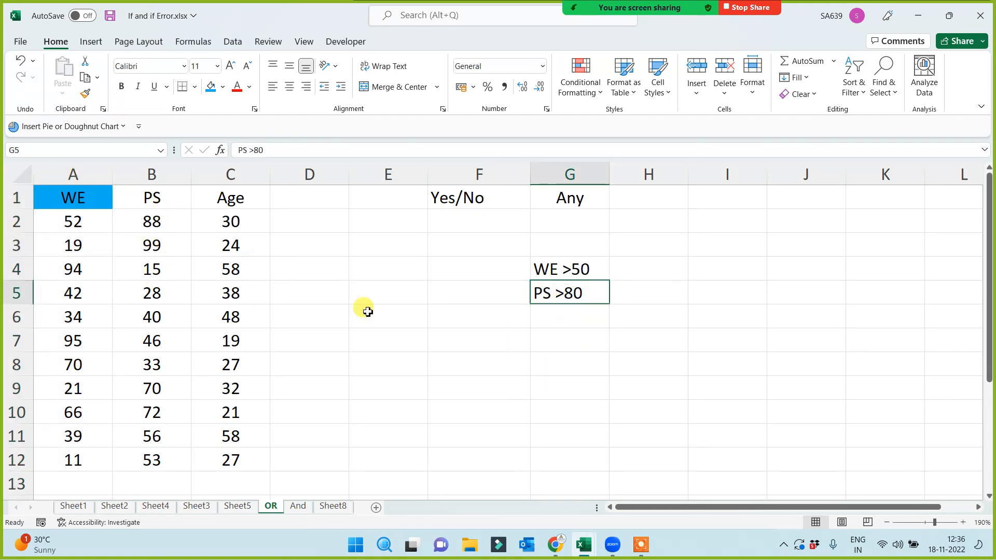
- Enter the criterion Age<30 in cell G6 and review the three criteria in column G
left_click(552, 311)
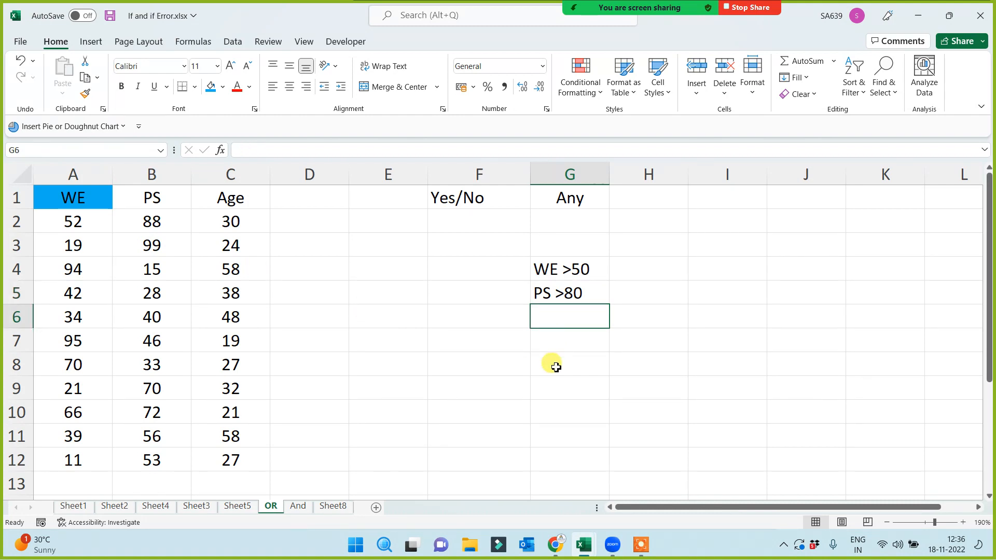
type("Age")
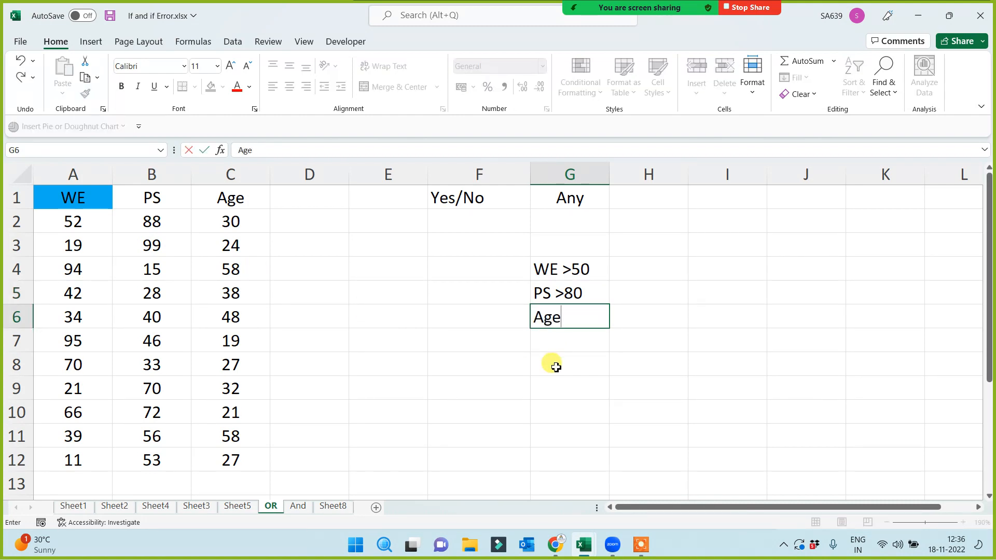
type(">40")
key("BackSpace")
key("BackSpace")
key("BackSpace")
type("<")
type("30")
key("Return")
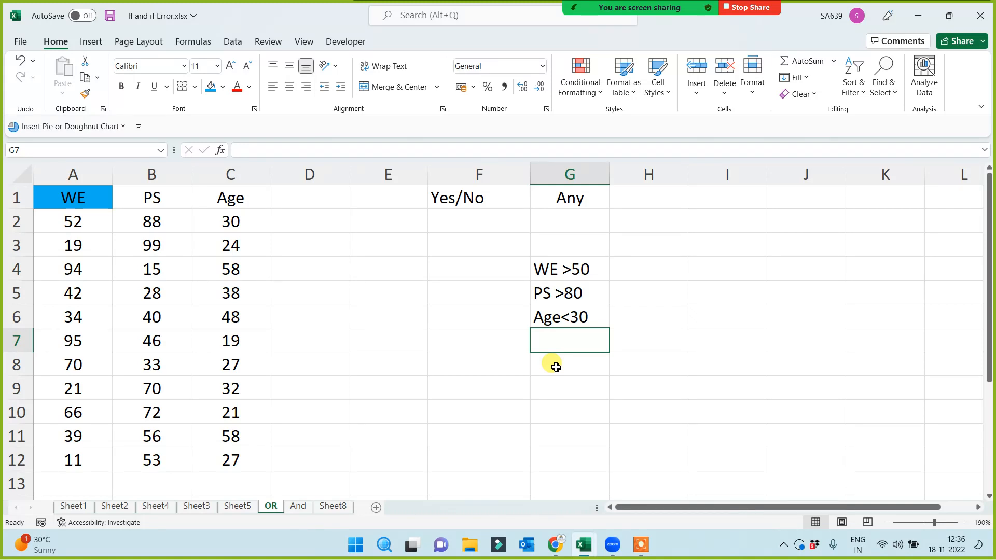
key("Up")
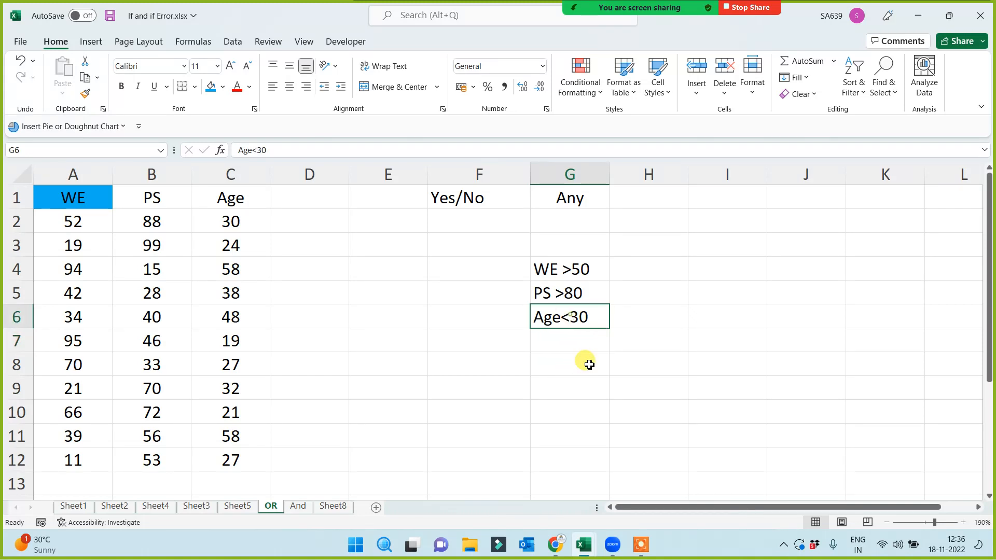
left_click(542, 296)
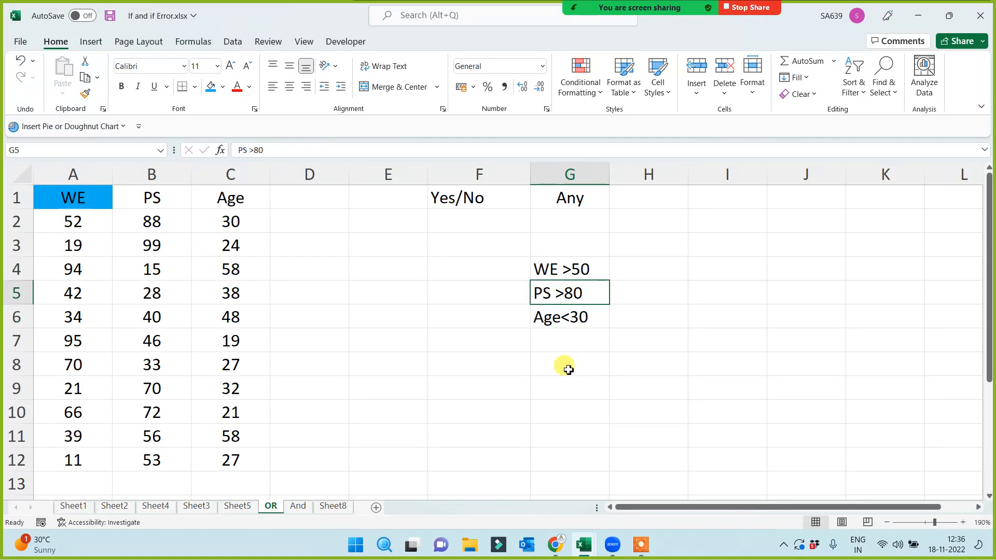
left_click(571, 270)
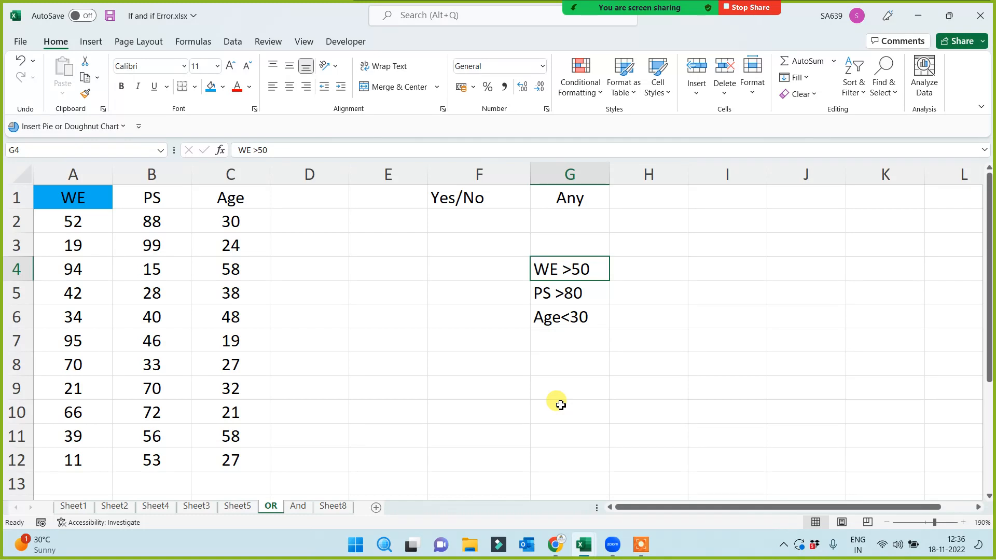
- Enter the header Or in cell D1 and fill that cell with blue
left_click(309, 204)
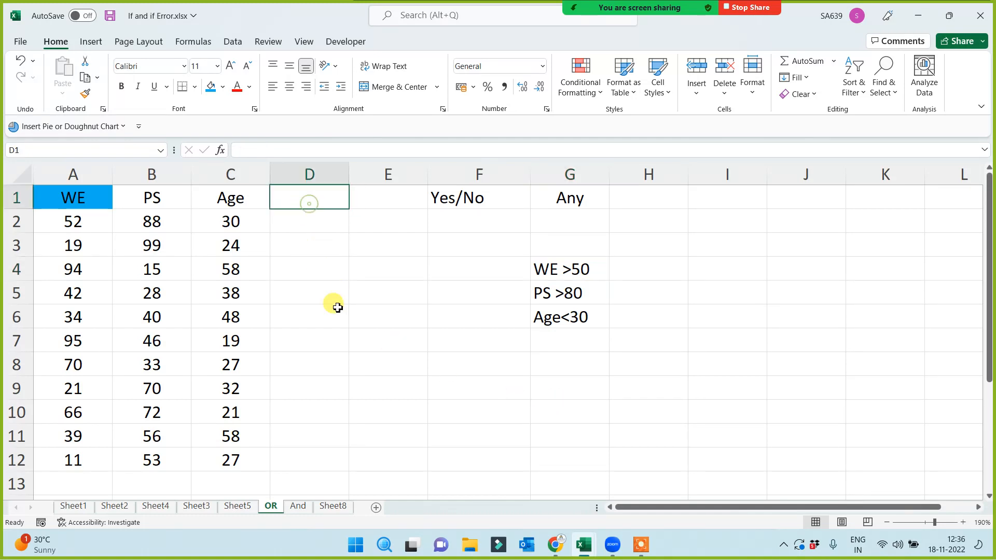
type("Or")
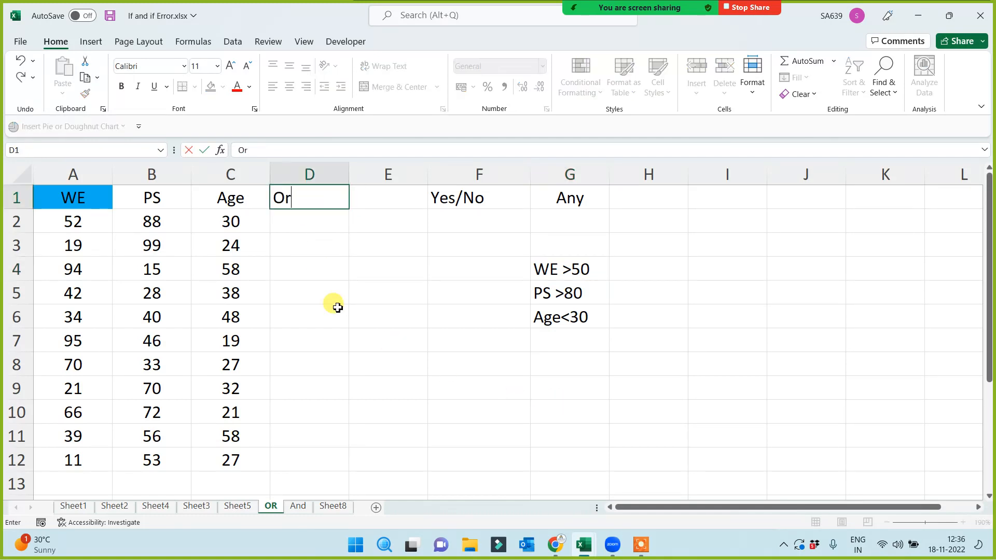
key("Return")
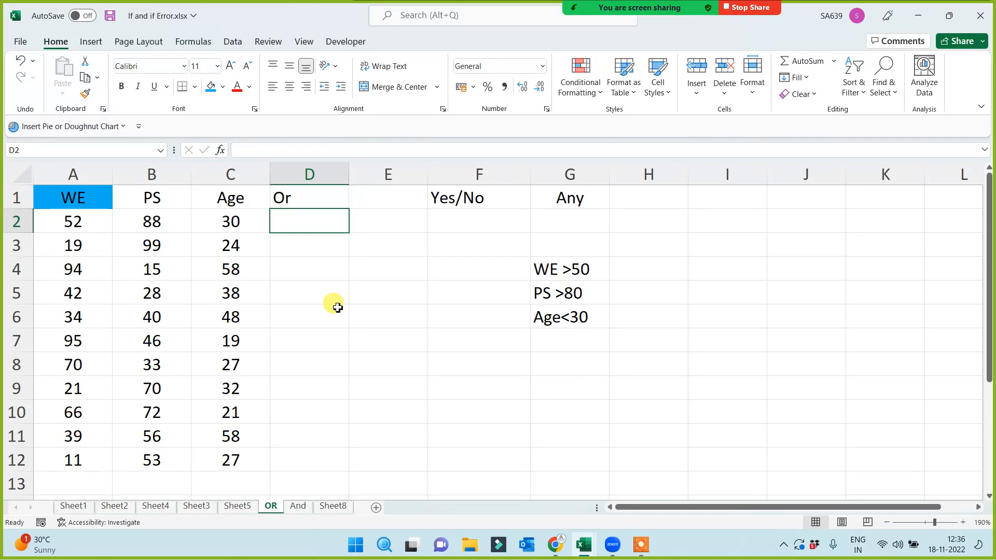
left_click(295, 195)
left_click(212, 87)
- Enter the formula =OR(A2>50,B2>80,C2<30) in cell D2 and fill it down to D12
left_click(293, 222)
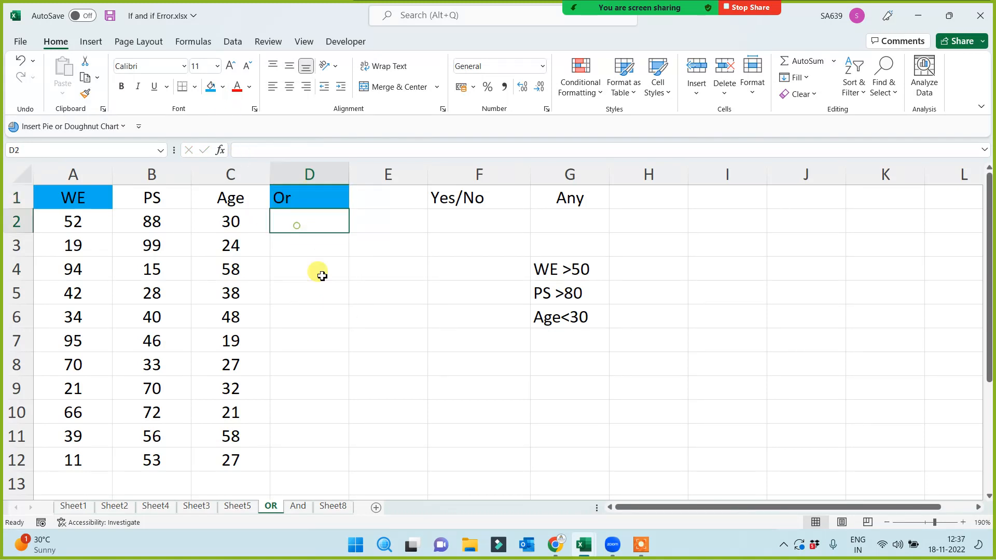
type("=")
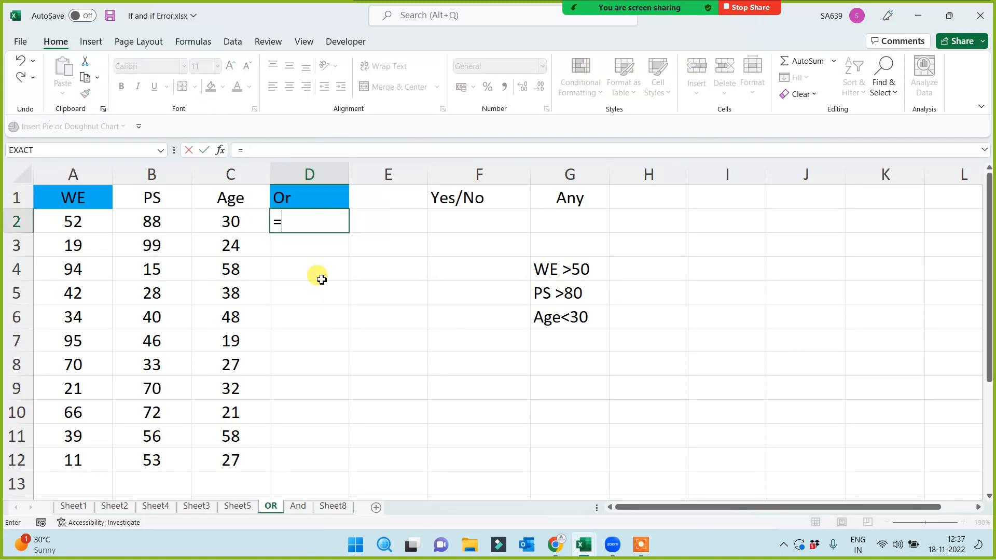
type("or(")
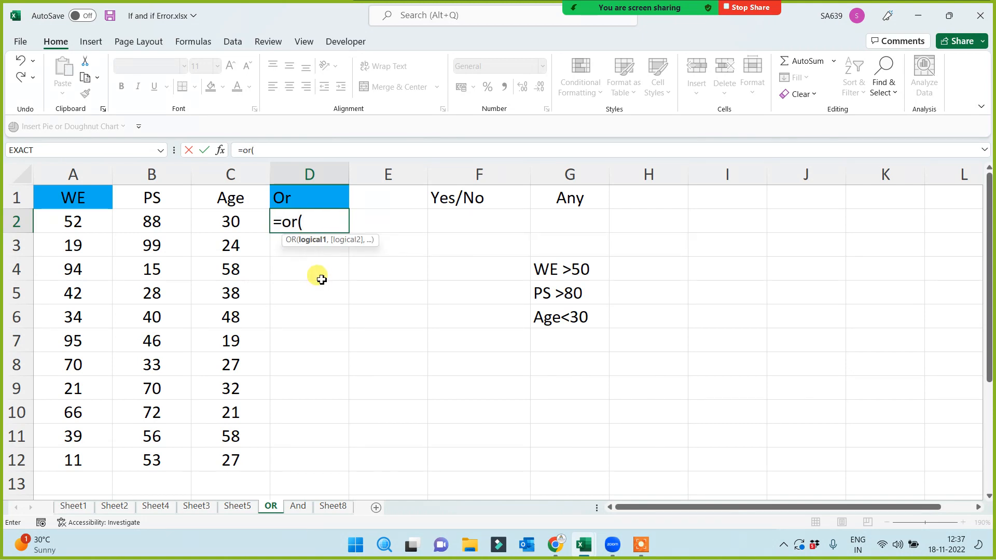
left_click(96, 214)
type(">50,")
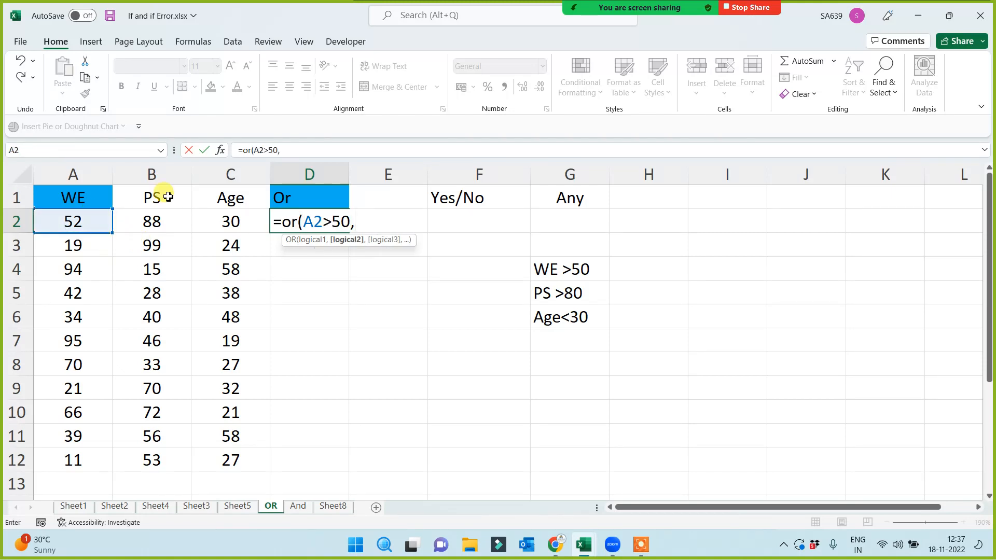
left_click(157, 216)
type(">=")
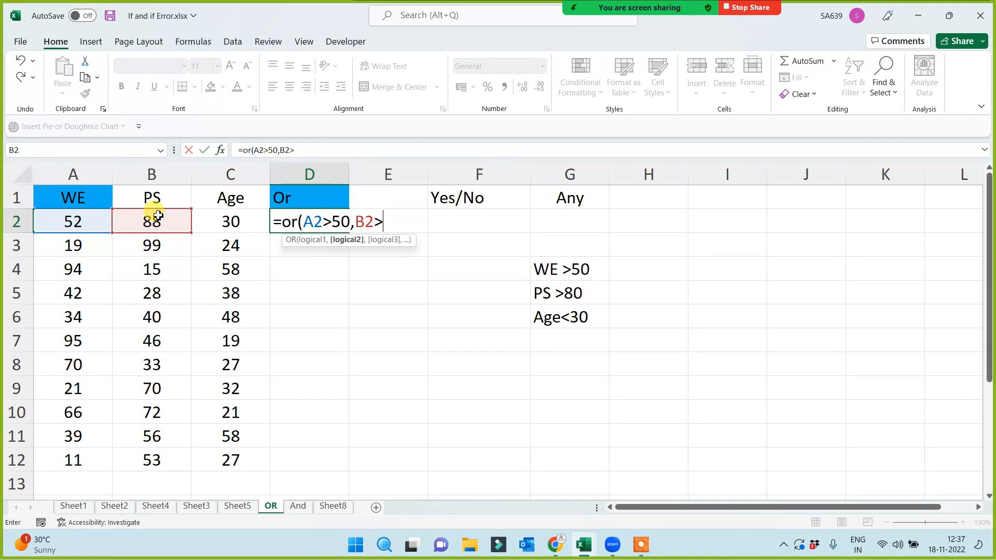
type("80,")
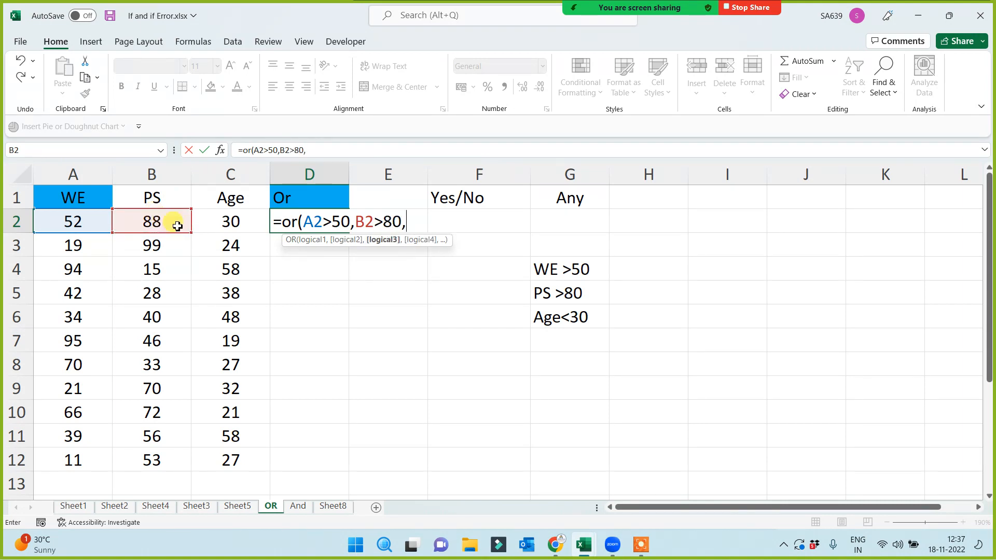
left_click(221, 222)
type("<30)")
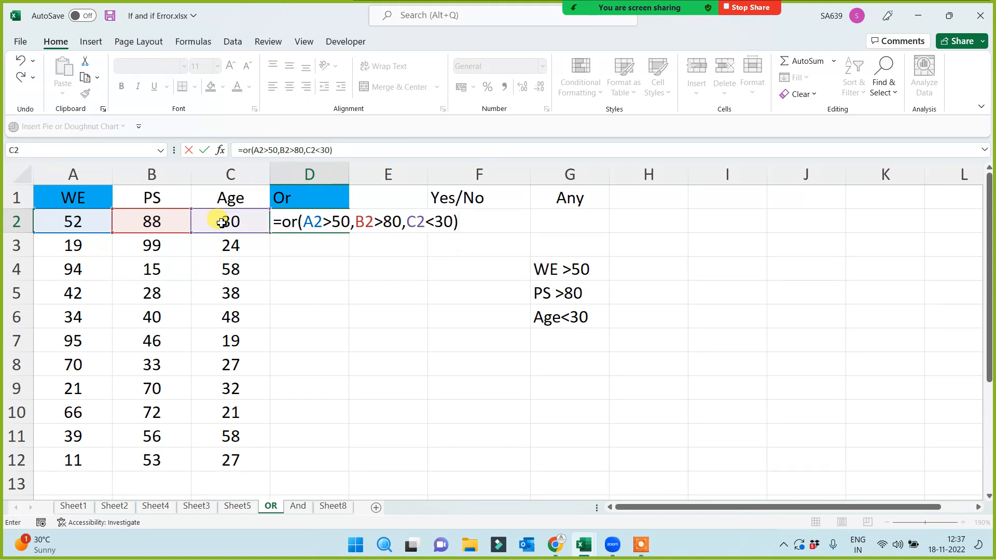
key("Return")
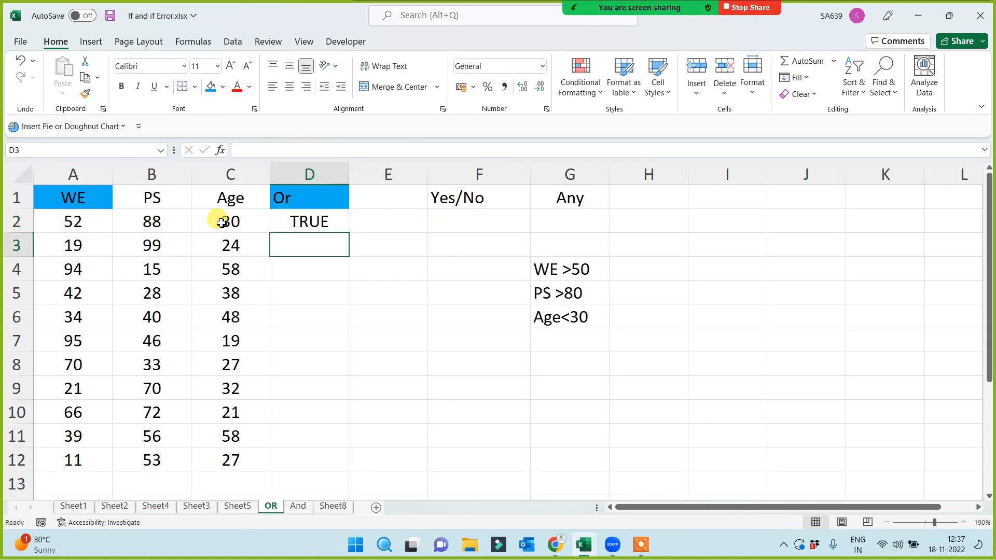
left_click(307, 222)
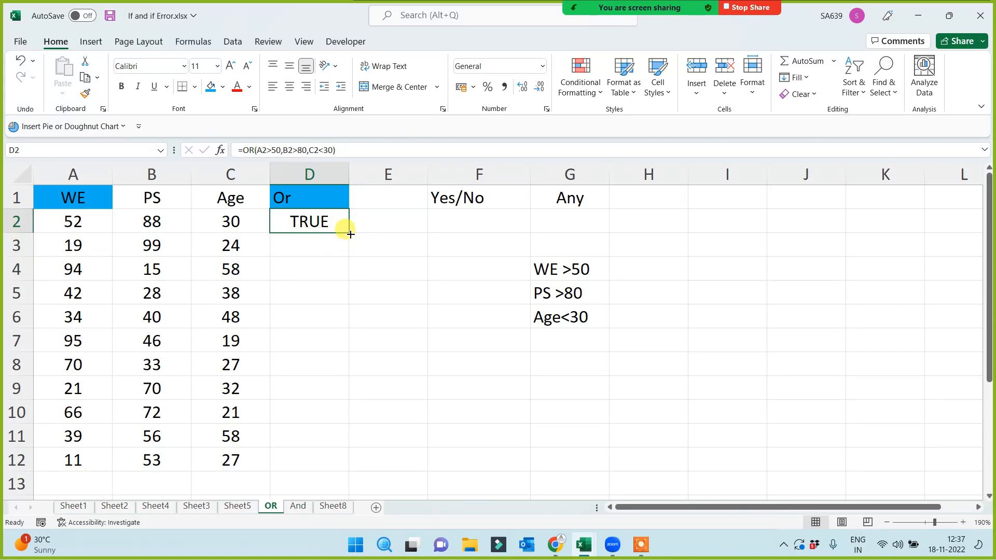
double_click(347, 232)
- Check the WE, PS and Age values in rows 2 to 4 against the criteria and their OR results
left_click(73, 223)
left_click_drag(73, 223, 296, 223)
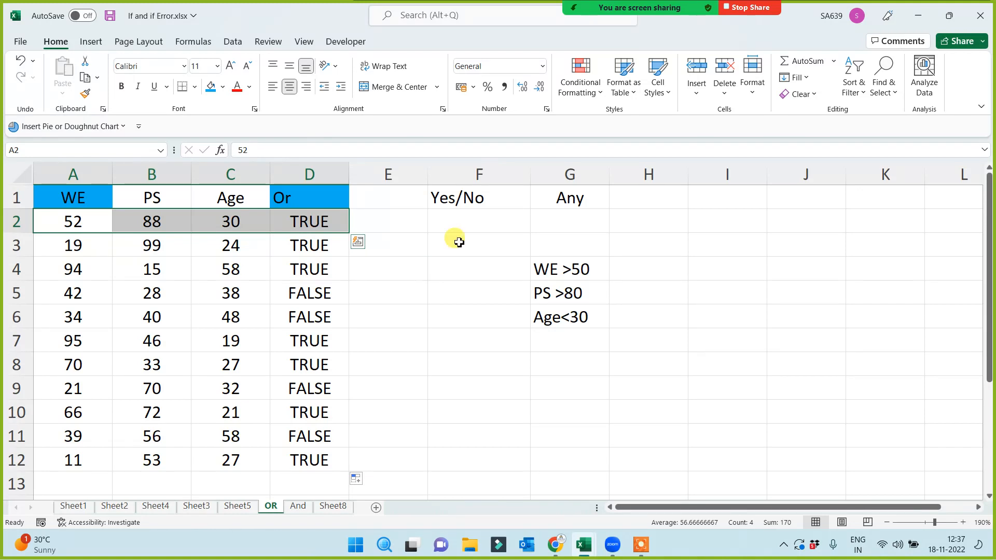
left_click_drag(71, 243, 327, 246)
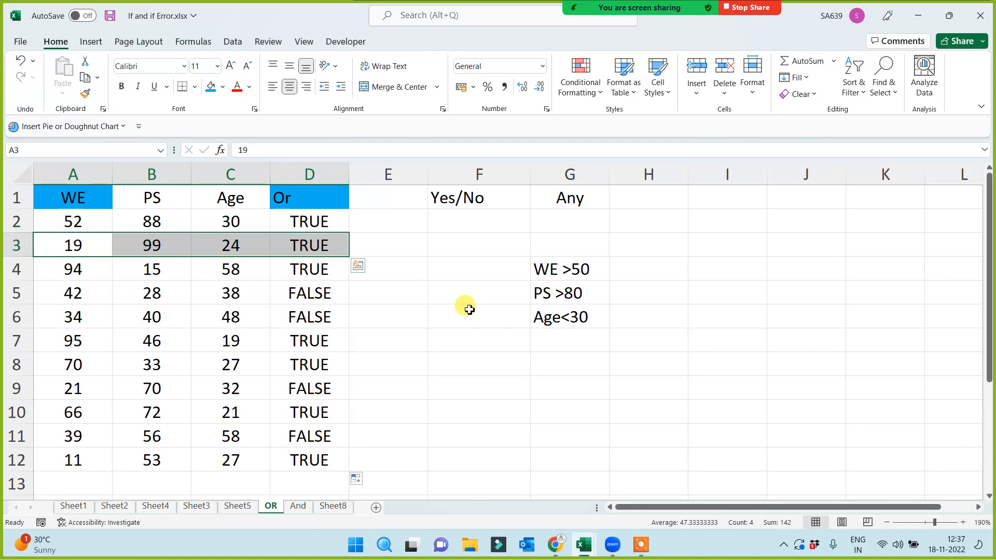
left_click(235, 244)
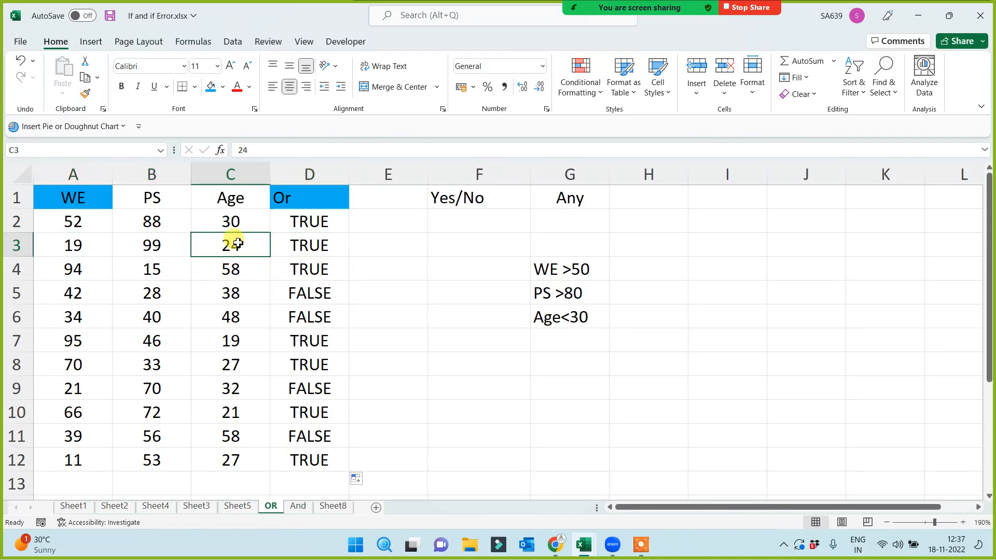
left_click(173, 248)
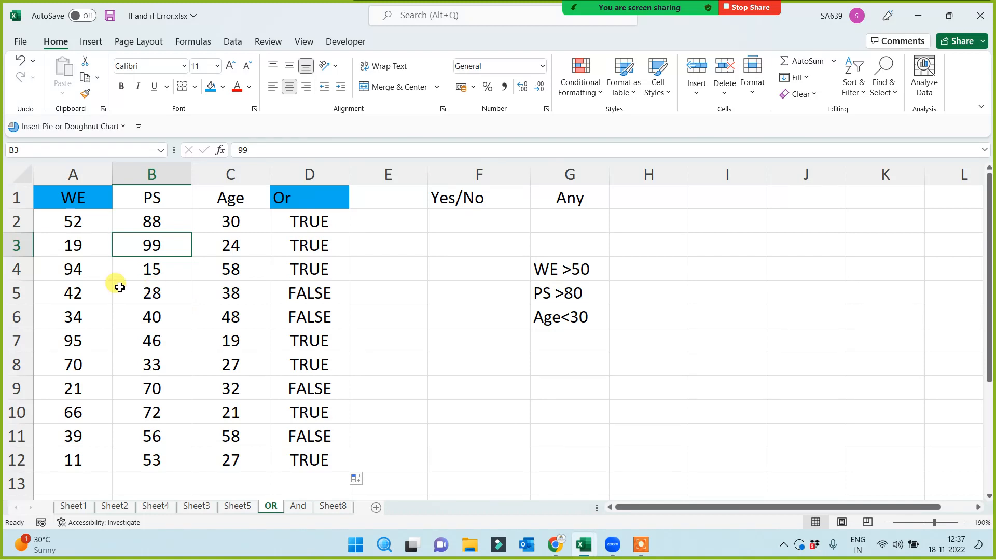
left_click(75, 249)
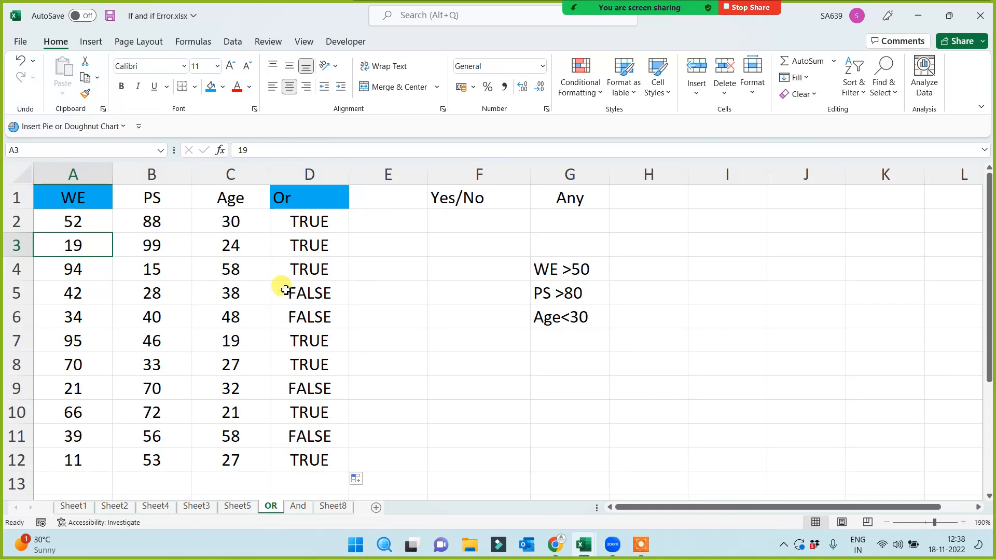
left_click(329, 259)
left_click_drag(329, 259, 36, 262)
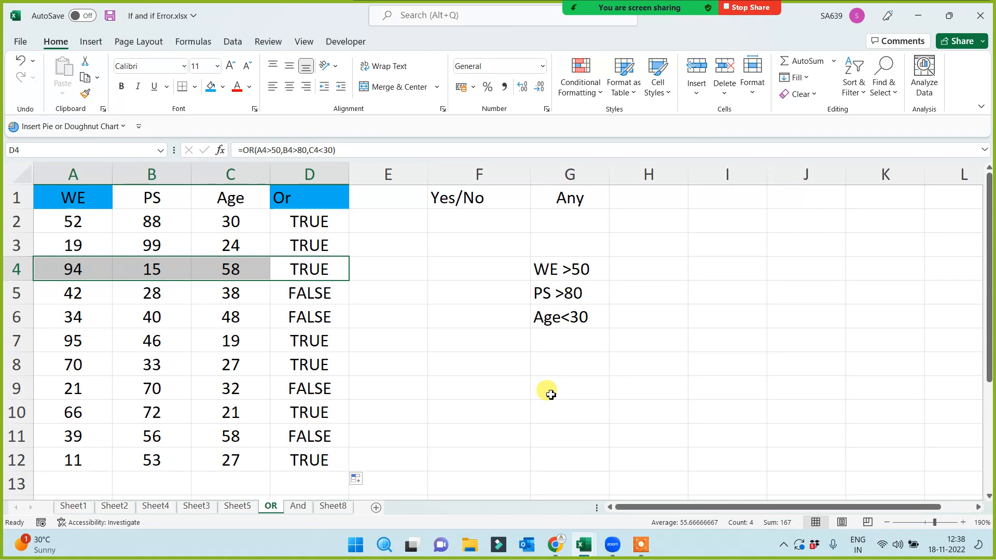
left_click(85, 270)
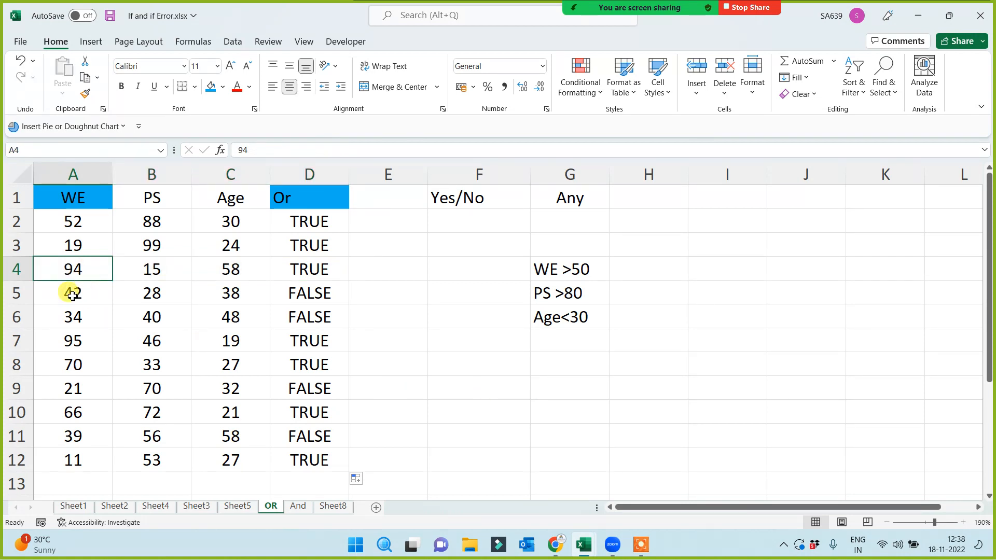
- Check the WE, PS and Age values in row 5 against the criteria and the OR result
left_click(67, 299)
left_click_drag(123, 291, 329, 282)
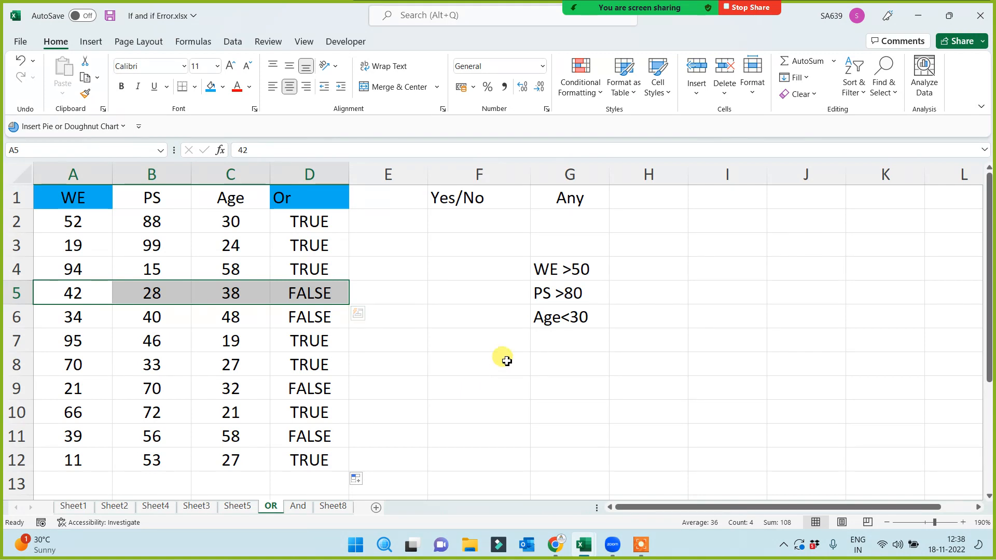
- Enter the formula =IF(D2=TRUE,"Yes","No") in cell F2 and fill it down to F12
left_click(450, 213)
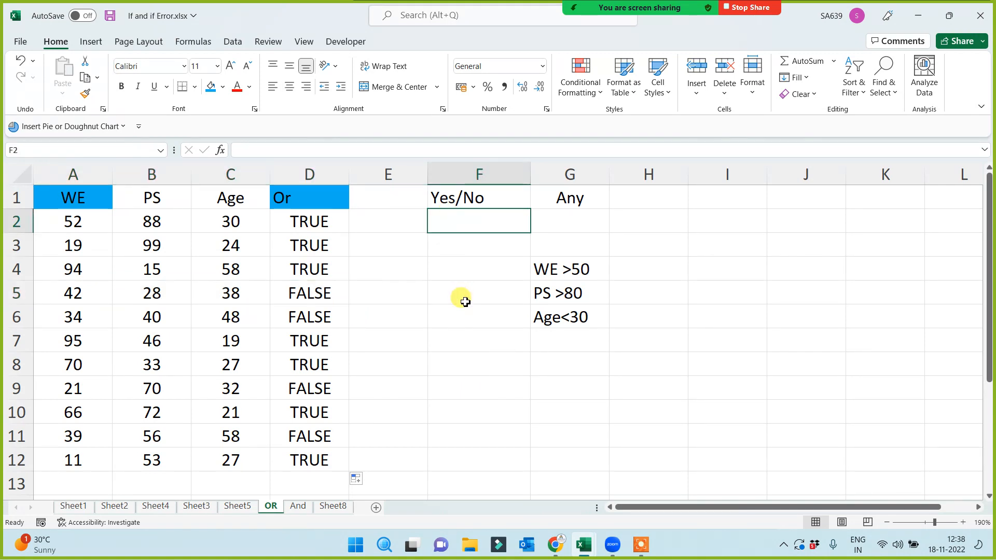
type("=if")
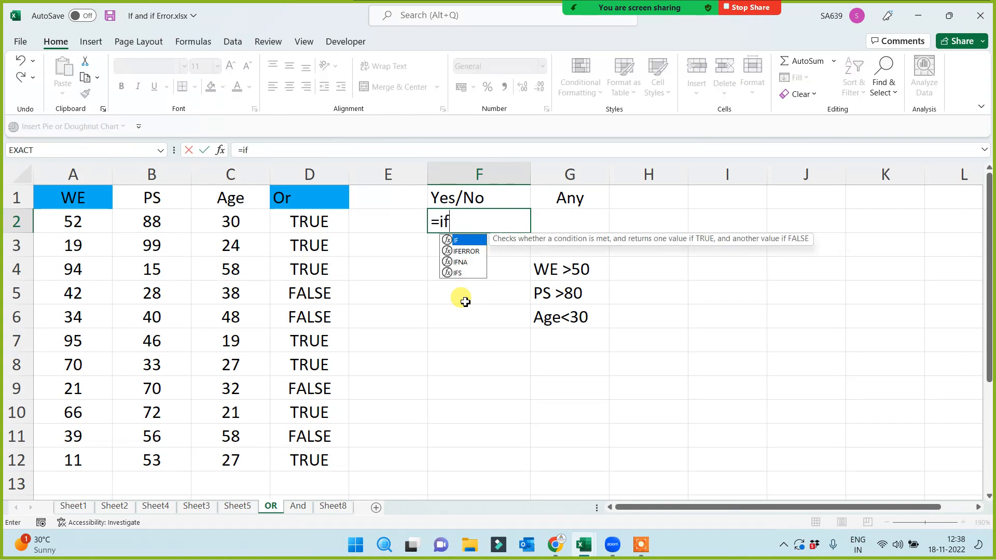
type("(")
left_click(317, 222)
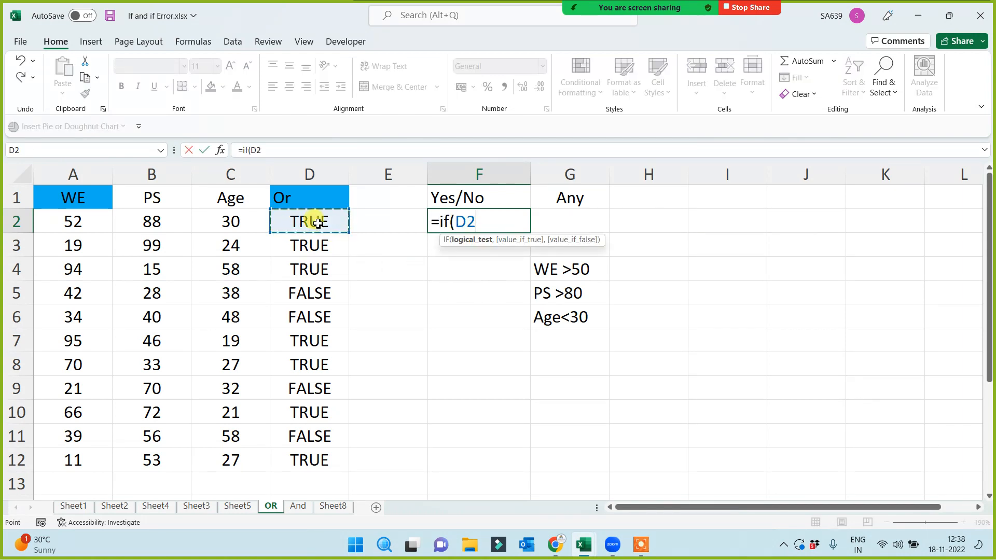
type("=true")
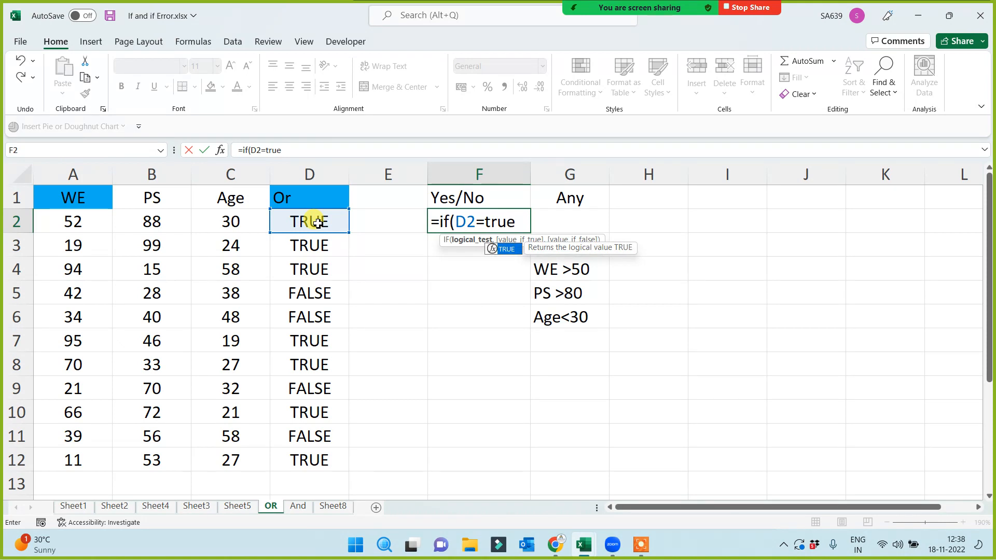
type(",\"Y")
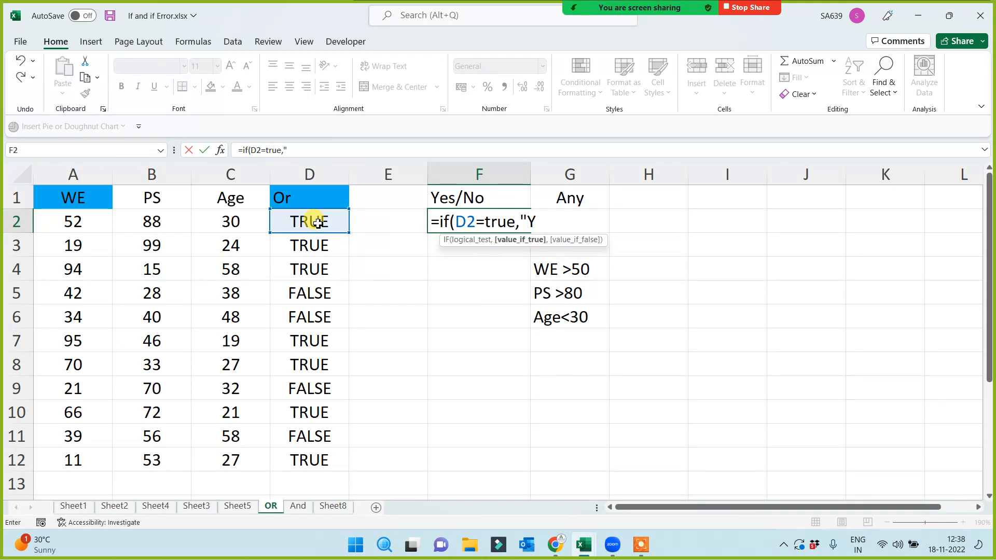
type("es\",")
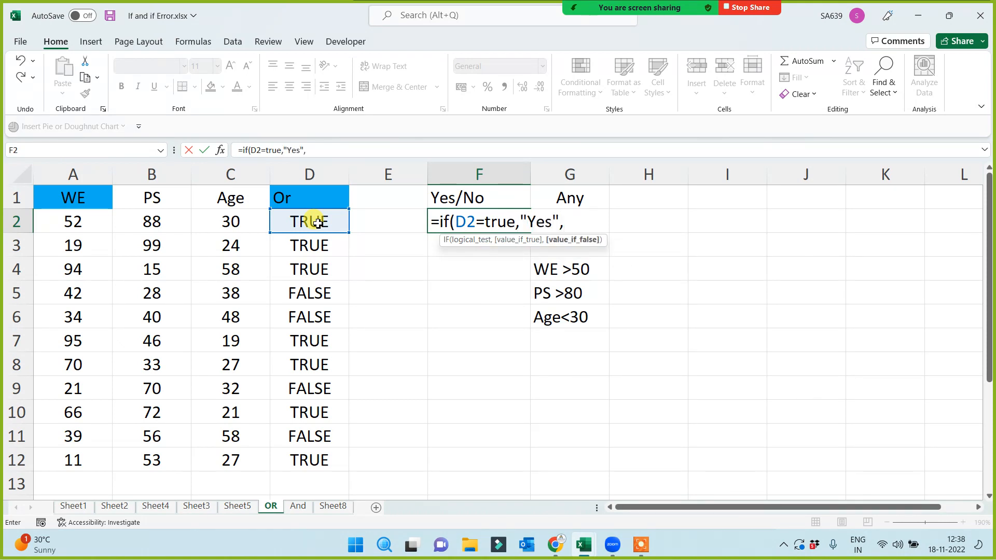
type("\"No\")")
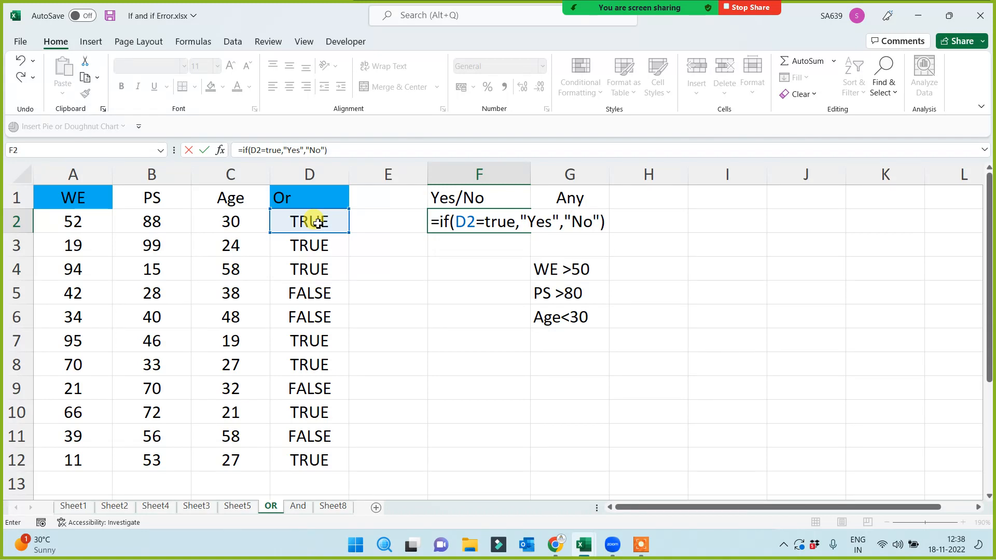
key("Return")
left_click(465, 219)
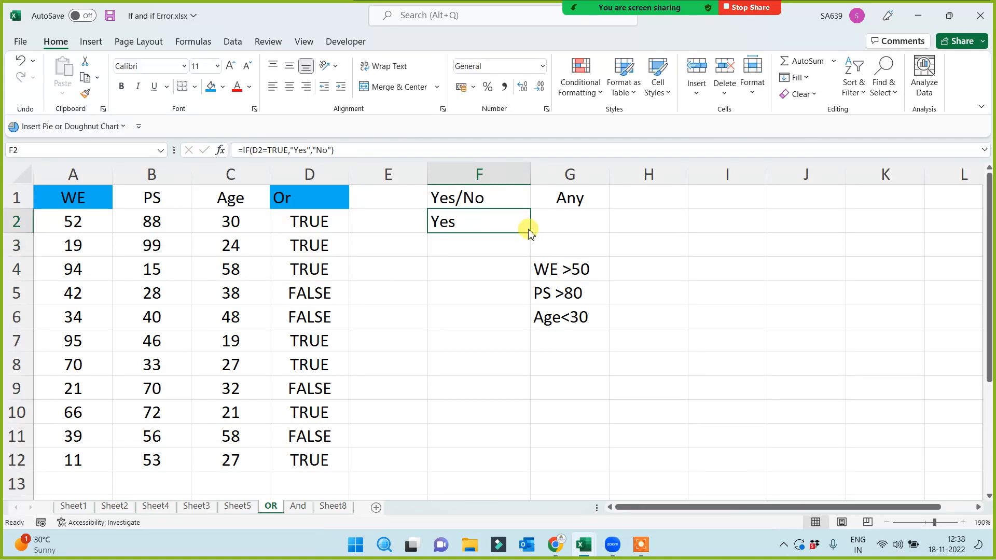
left_click_drag(526, 221, 524, 473)
key("ctrl+z")
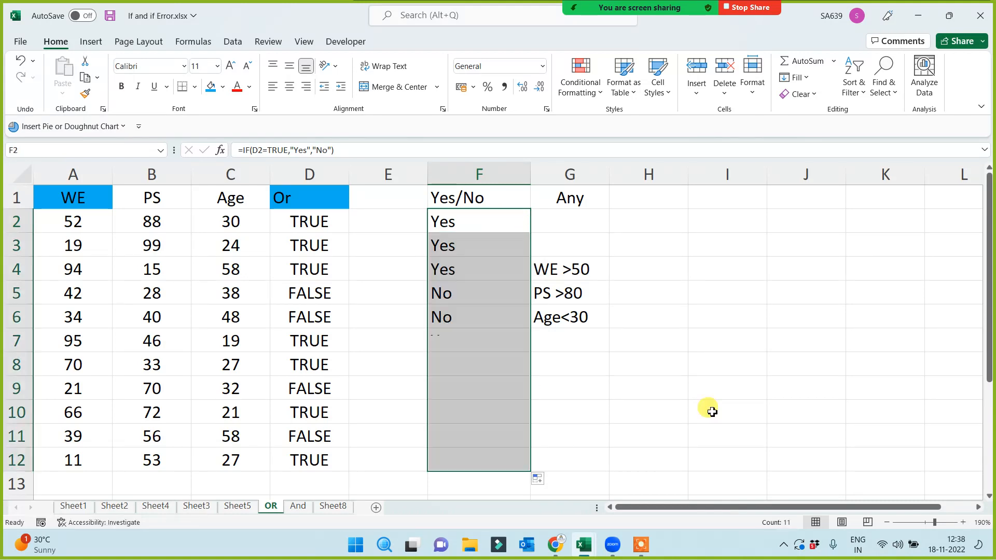
left_click(713, 406)
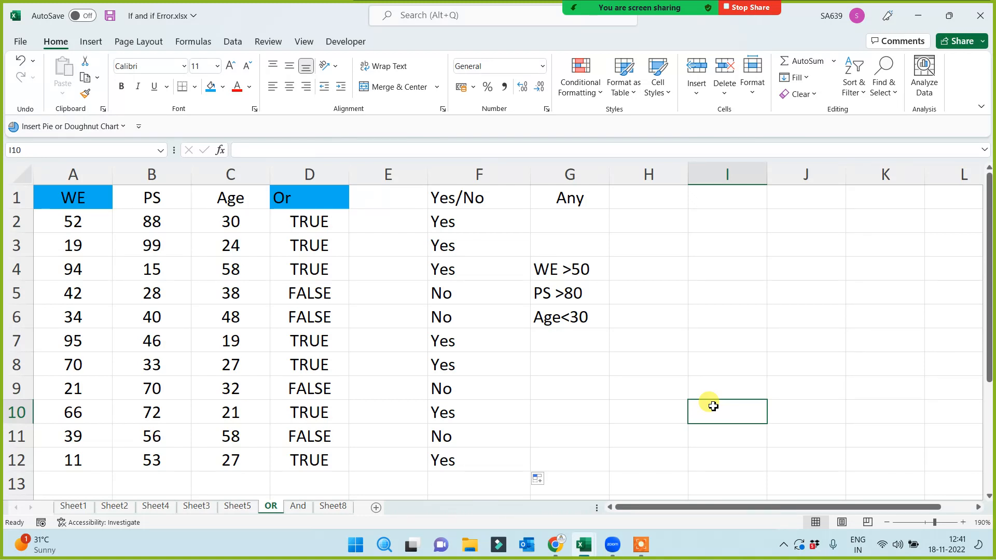
- Look at the And and Sheet8 worksheets and return to the OR sheet
left_click(534, 415)
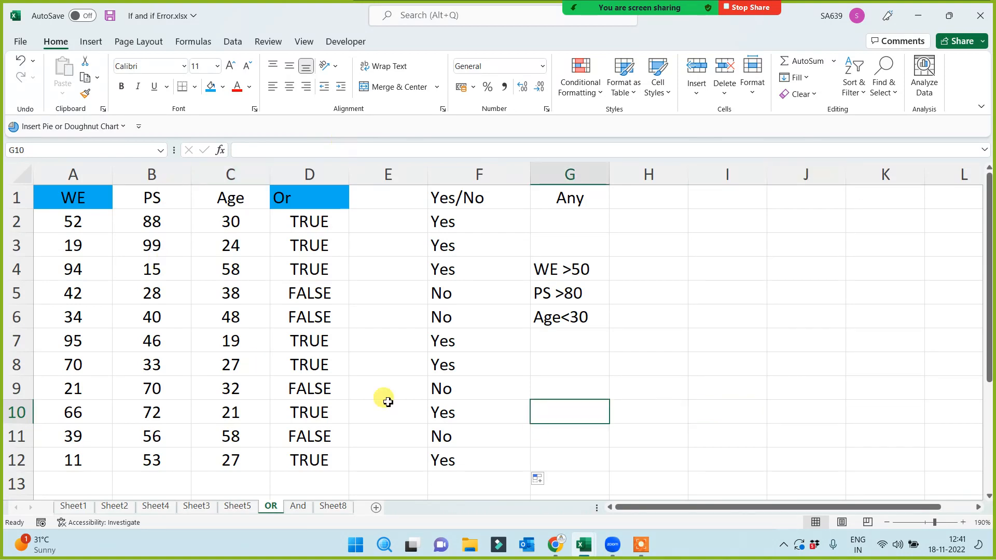
left_click(297, 506)
left_click(335, 506)
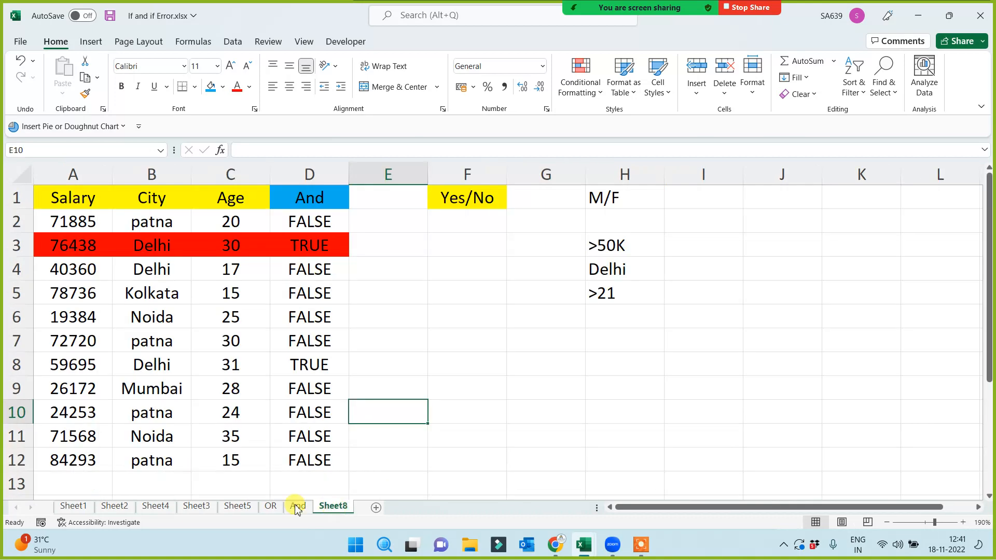
left_click(270, 506)
left_click(664, 379)
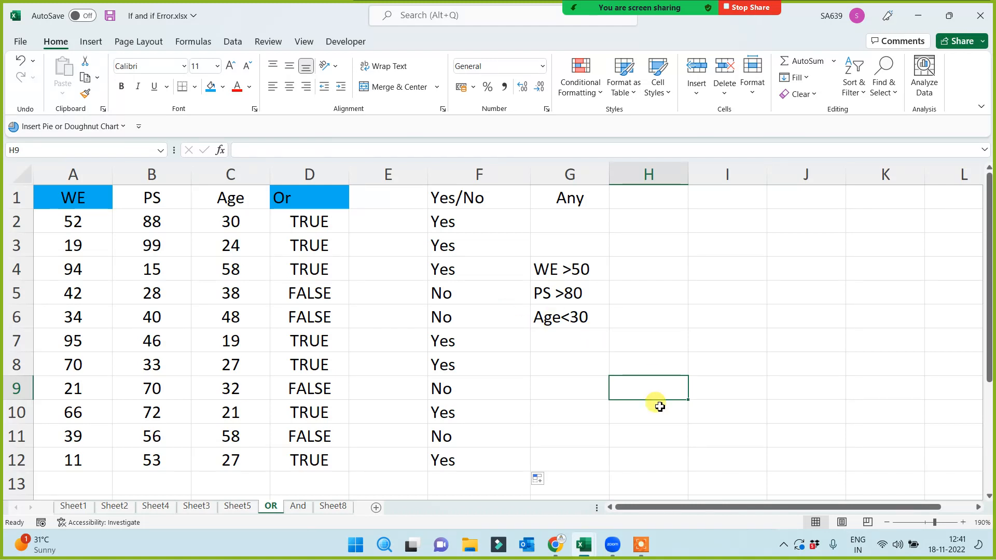
- Center the contents of the Yes/No column F horizontally and save the workbook
left_click(459, 173)
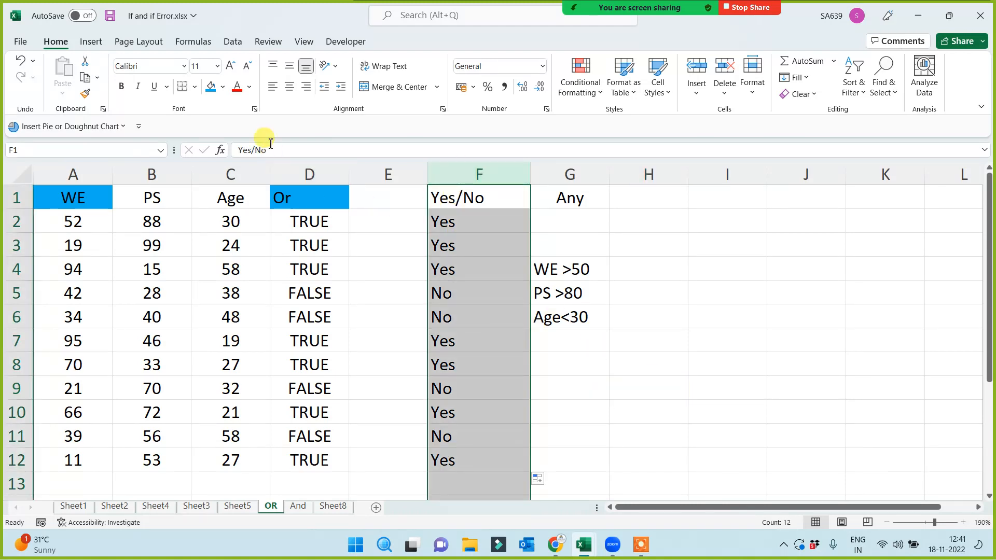
left_click(289, 87)
left_click(630, 244)
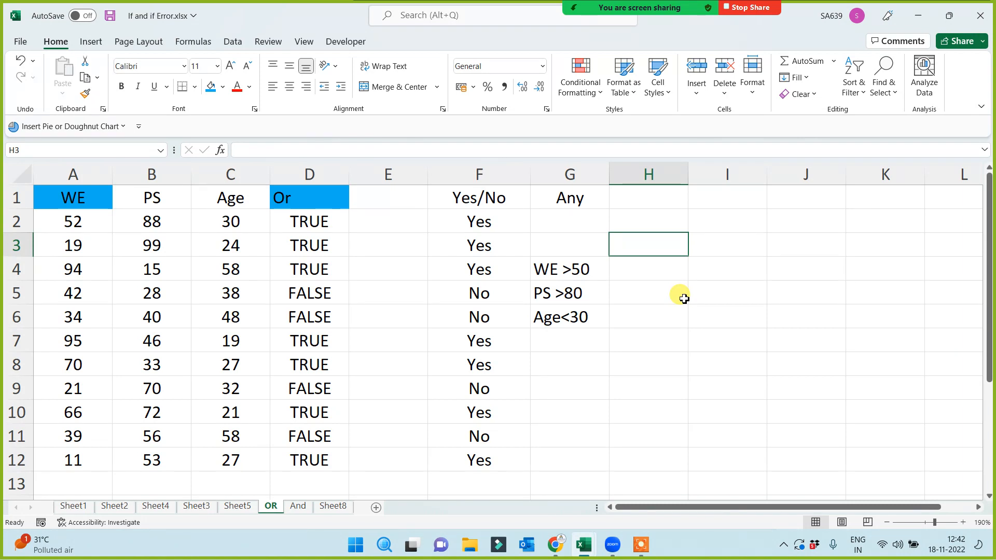
double_click(630, 390)
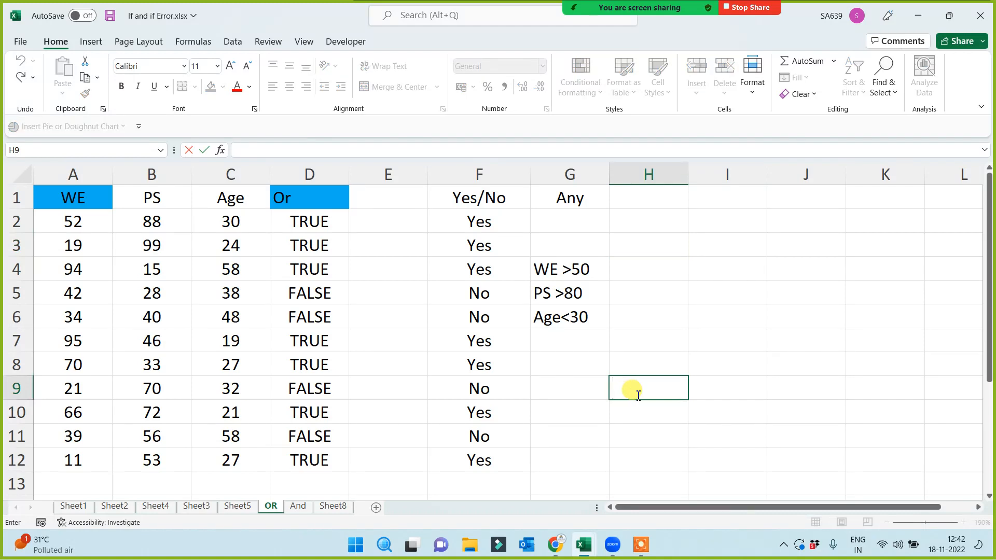
key("ctrl+s")
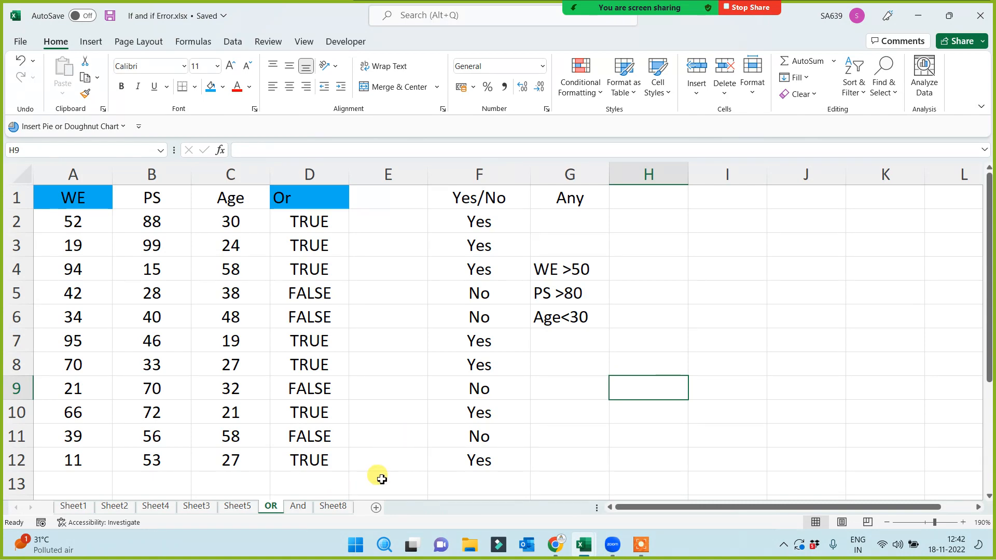
- Add a new blank worksheet after Sheet8, set its zoom to 160% and save the workbook
left_click(393, 412)
left_click(334, 507)
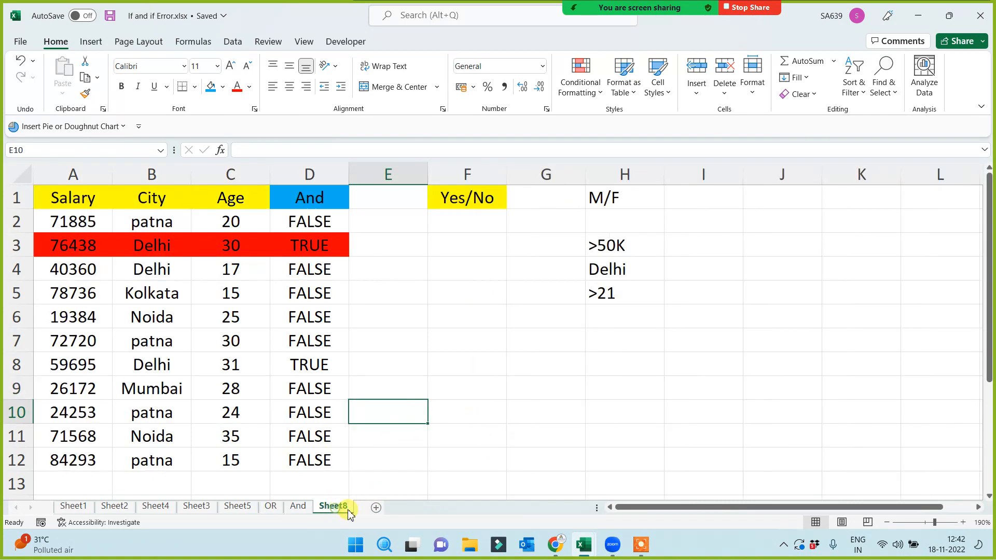
left_click(376, 507)
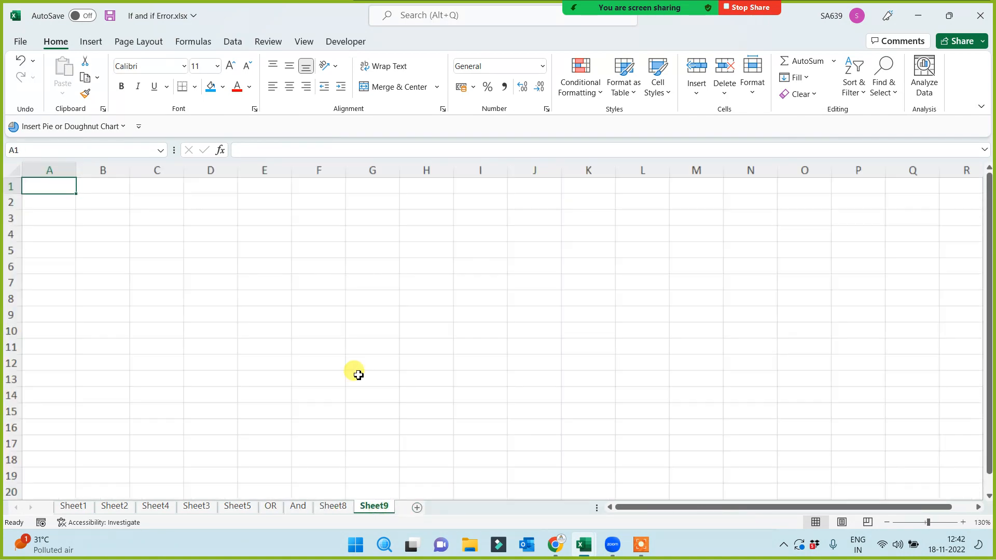
scroll(357, 375, "up", 3)
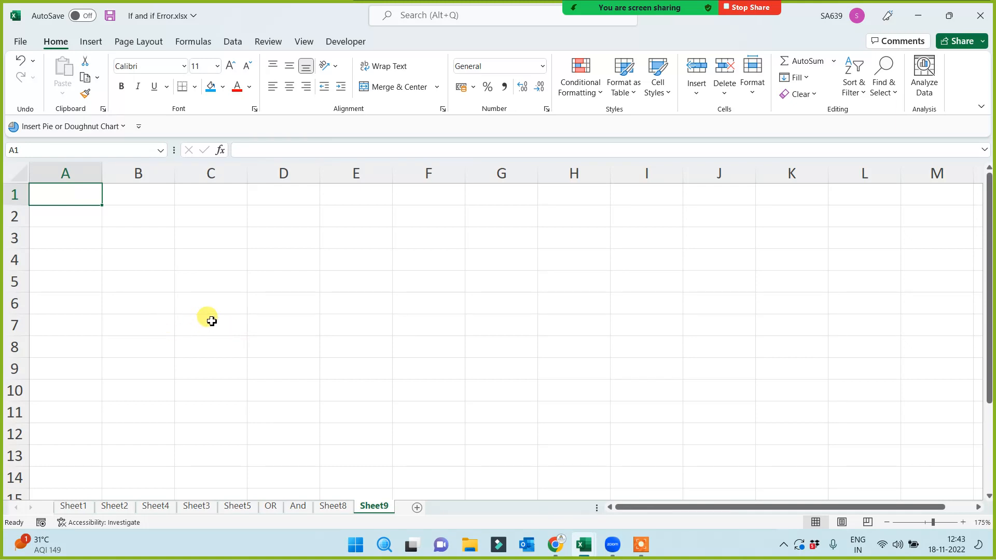
scroll(211, 321, "up", 1)
left_click(81, 198)
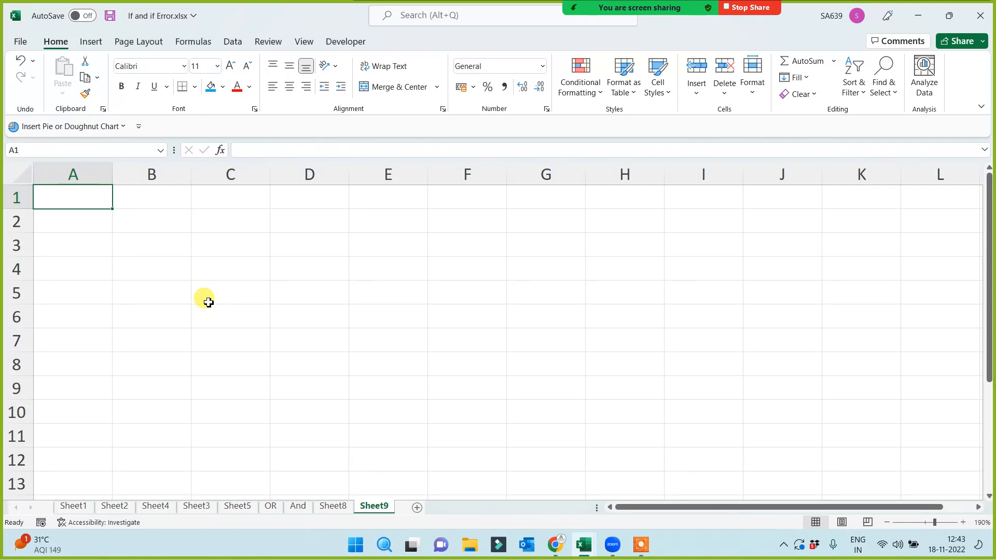
scroll(222, 287, "down", 1)
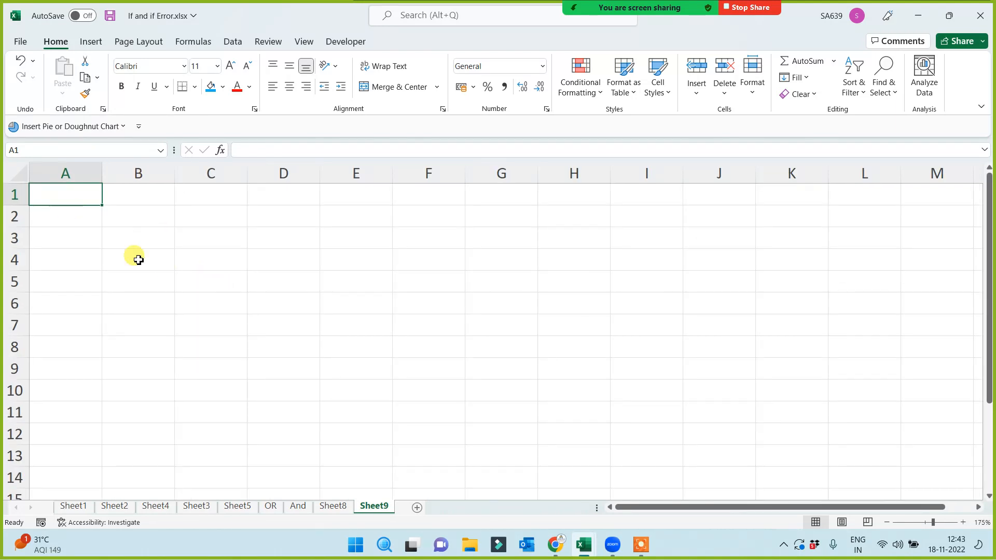
scroll(164, 277, "down", 1)
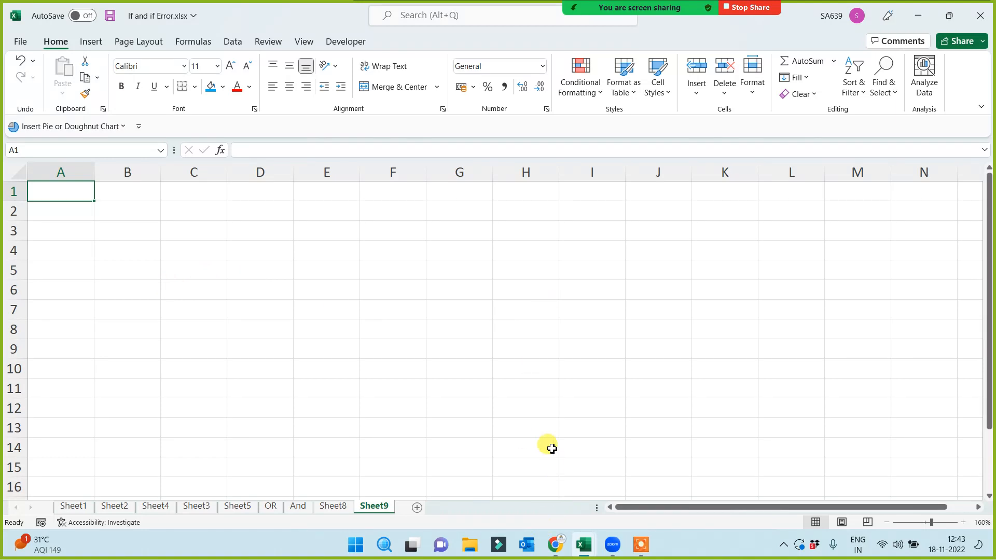
key("ctrl+s")
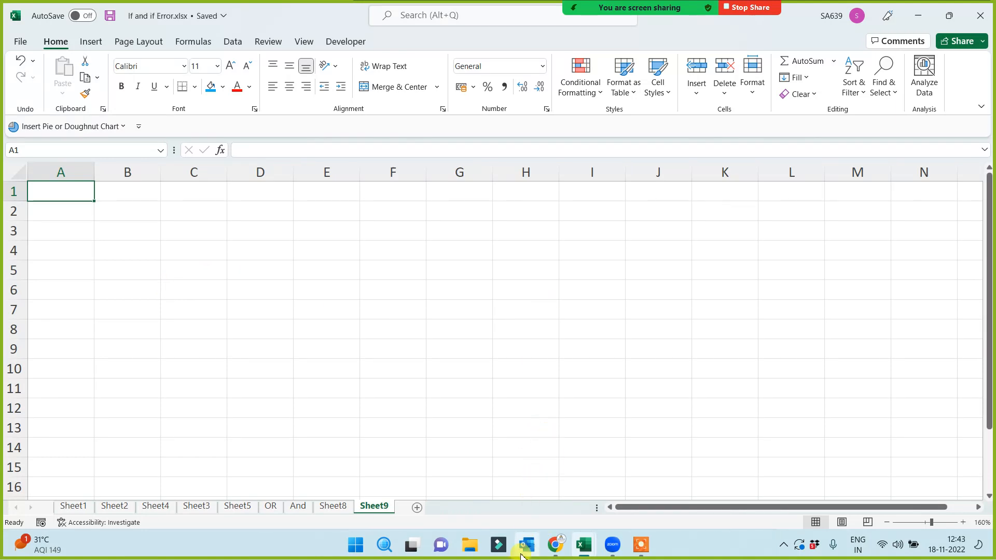
- Switch to File Explorer and open the folder E:\Analytical Edupoint 1\Assignments\if and nested if
left_click(468, 544)
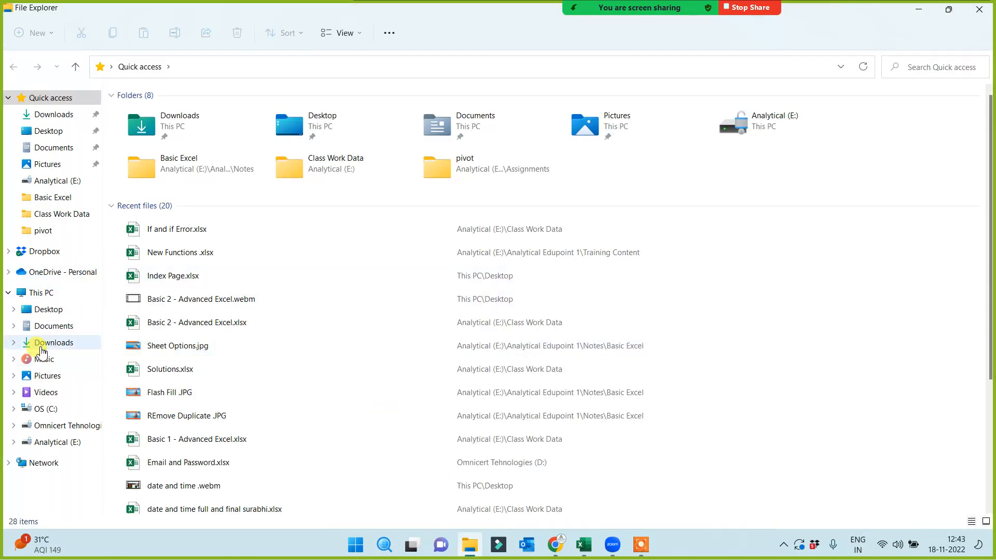
left_click(56, 443)
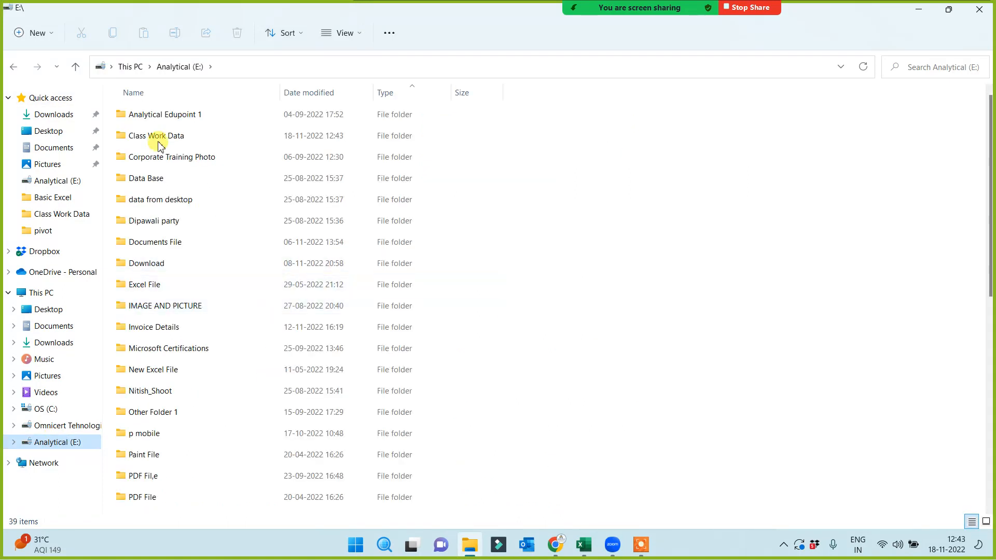
double_click(158, 115)
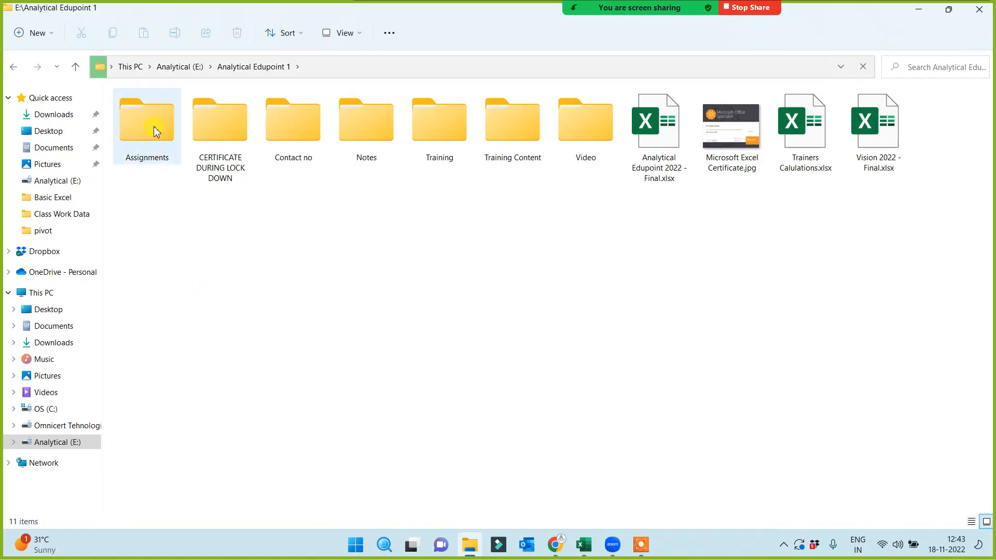
double_click(154, 129)
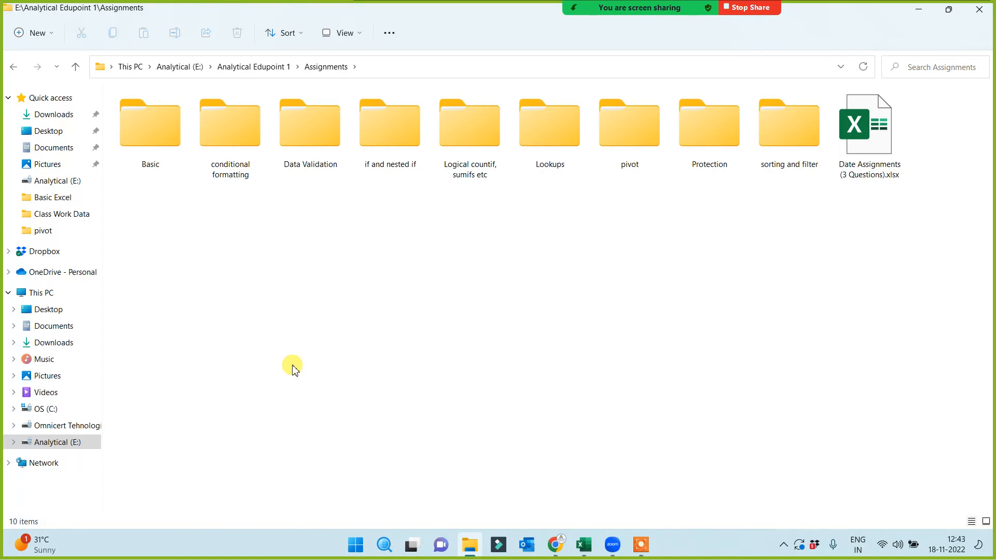
left_click(384, 139)
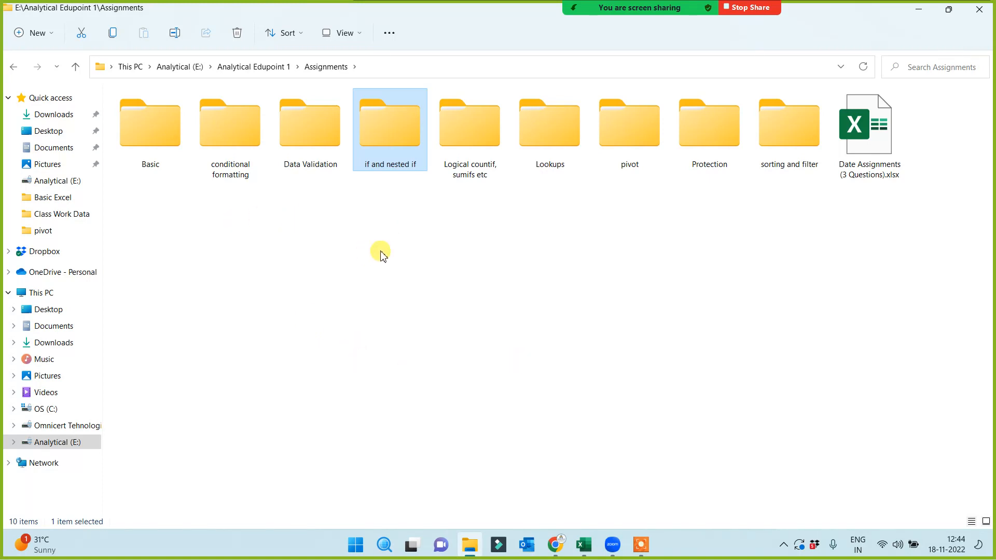
double_click(381, 132)
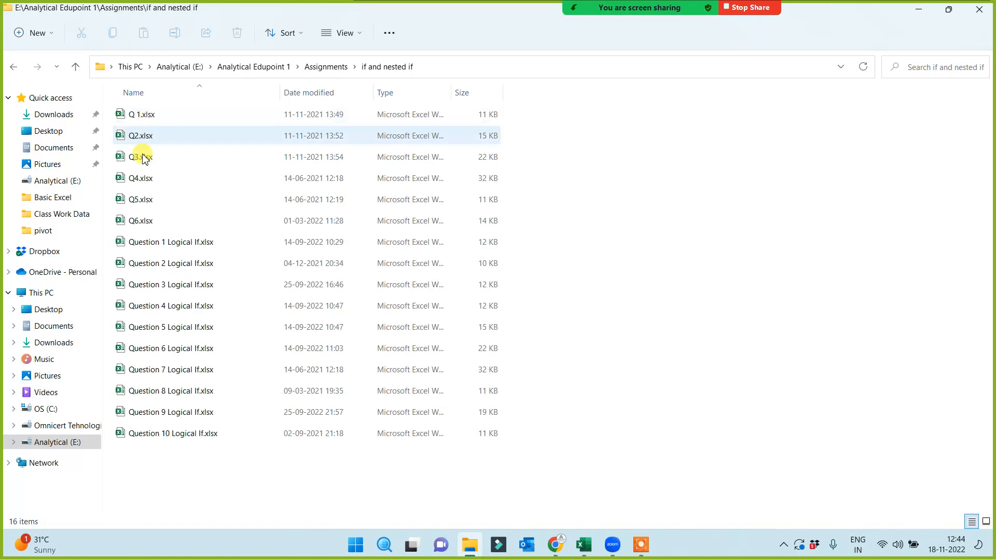
- Highlight the assignment files Q 1 to Q6 and Question 1 to Question 10 Logical If for review, and clear the selection
left_click(142, 221)
left_click(138, 115, "shift")
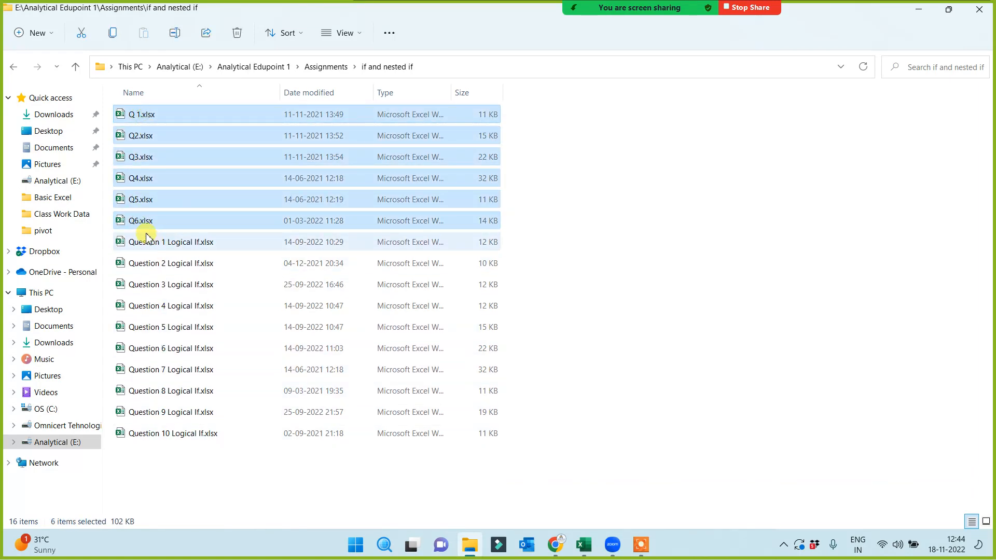
left_click(171, 242)
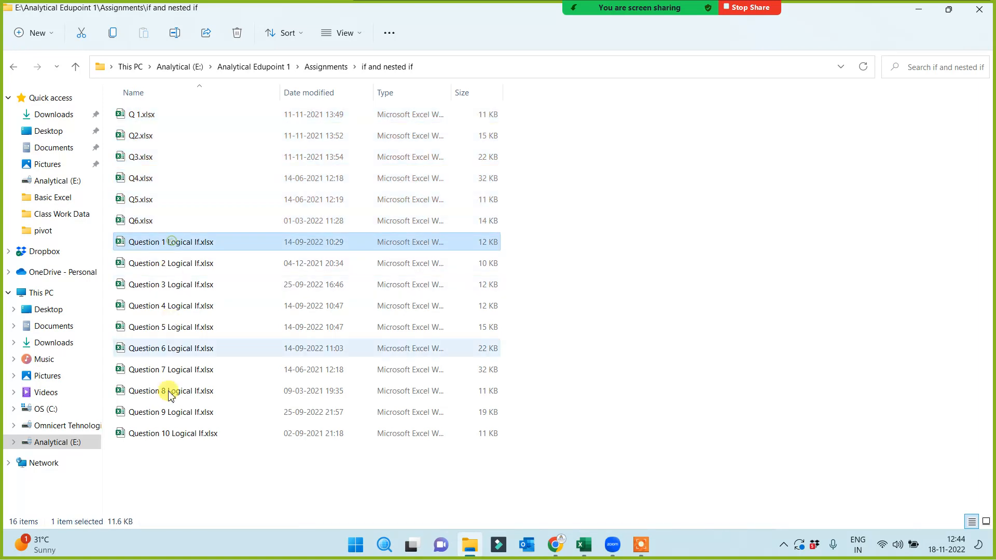
left_click(167, 434, "shift")
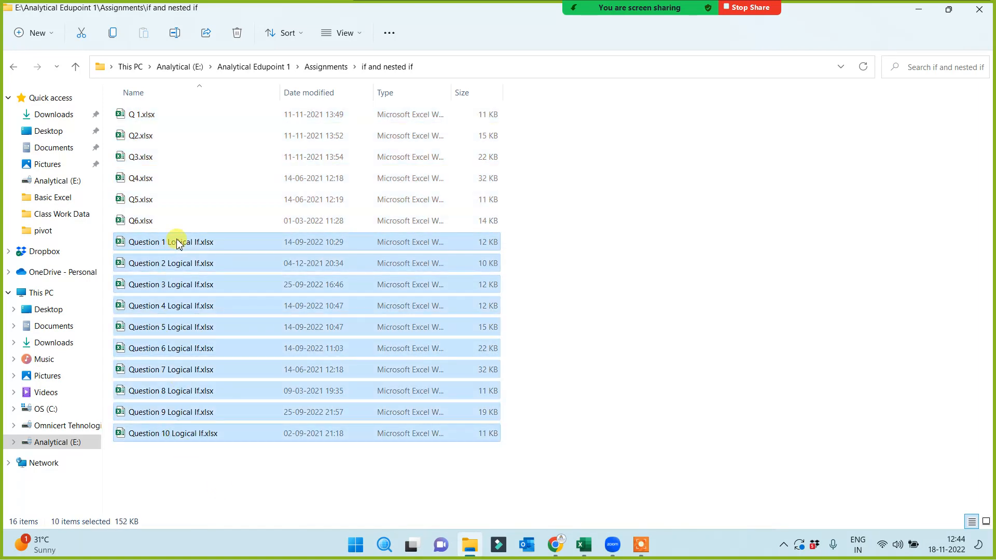
left_click(169, 493)
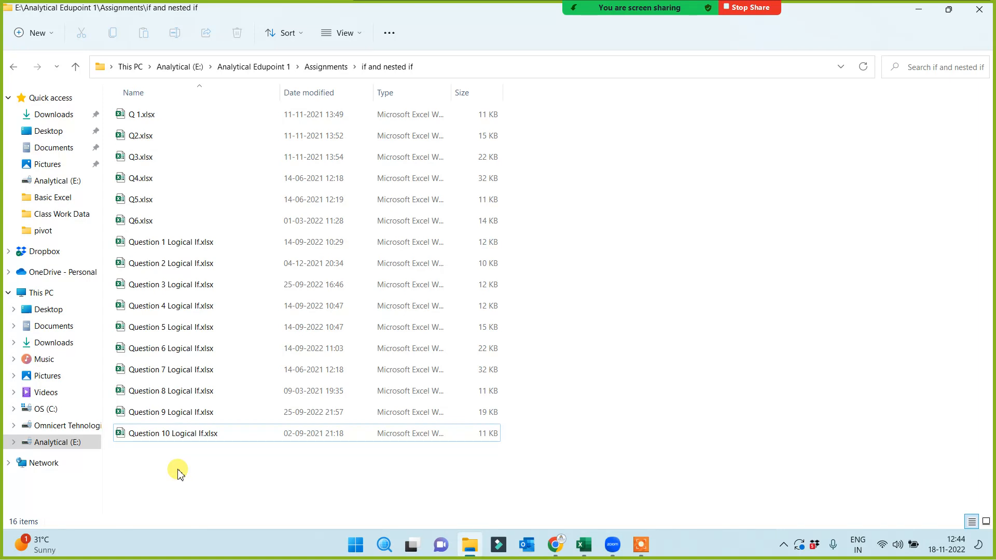
- Open Question 1 Logical If.xlsx from the assignment folder and clear the existing answers in B2:B13
left_click(155, 241)
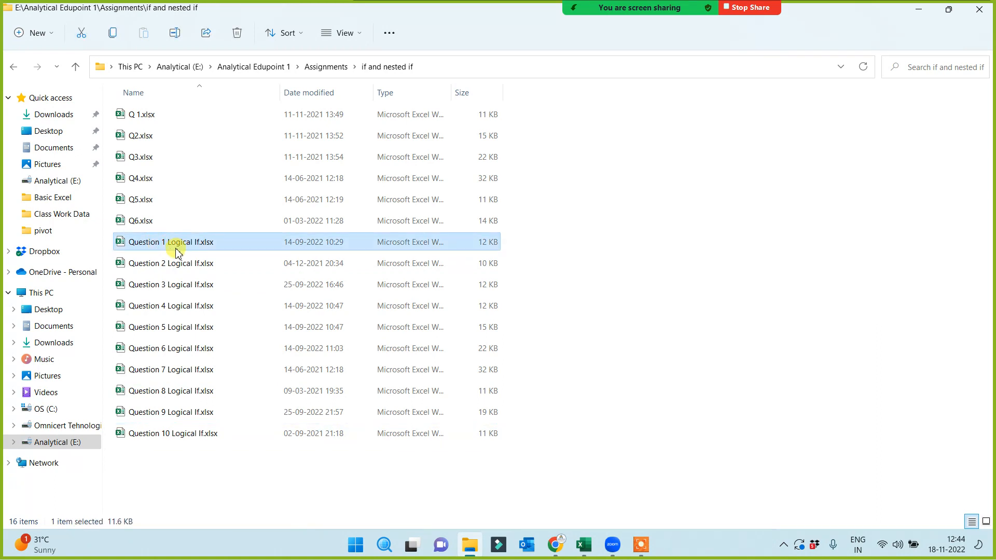
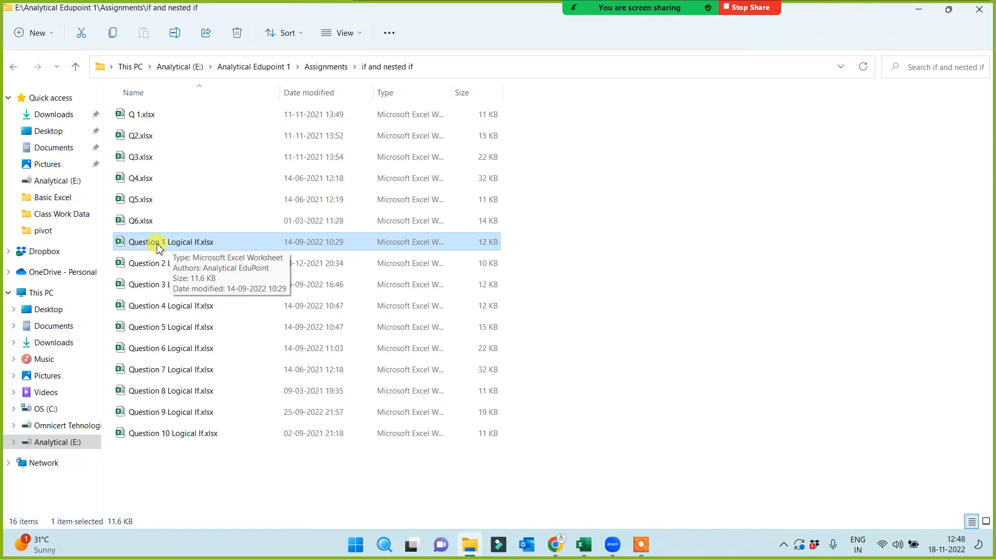
double_click(157, 243)
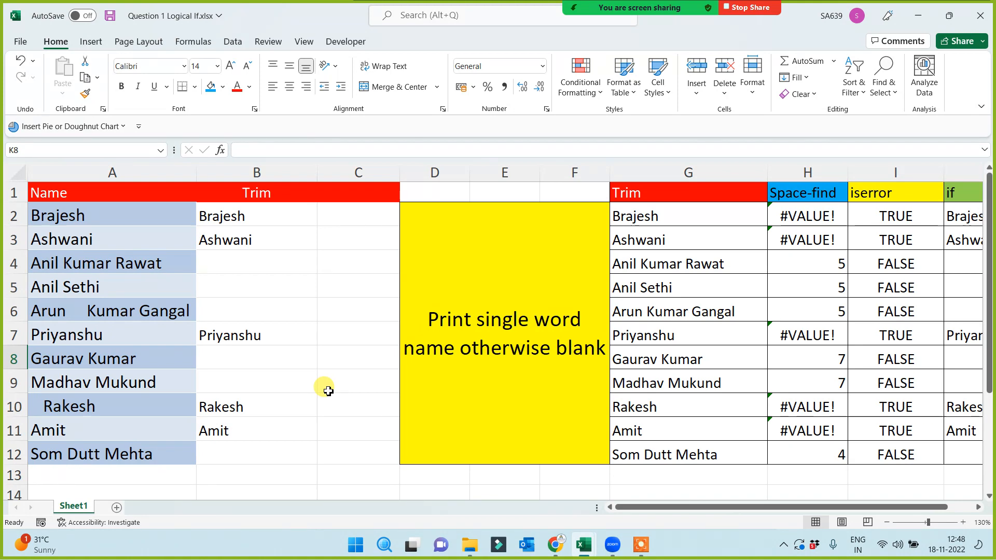
left_click_drag(281, 214, 267, 466)
key("Delete")
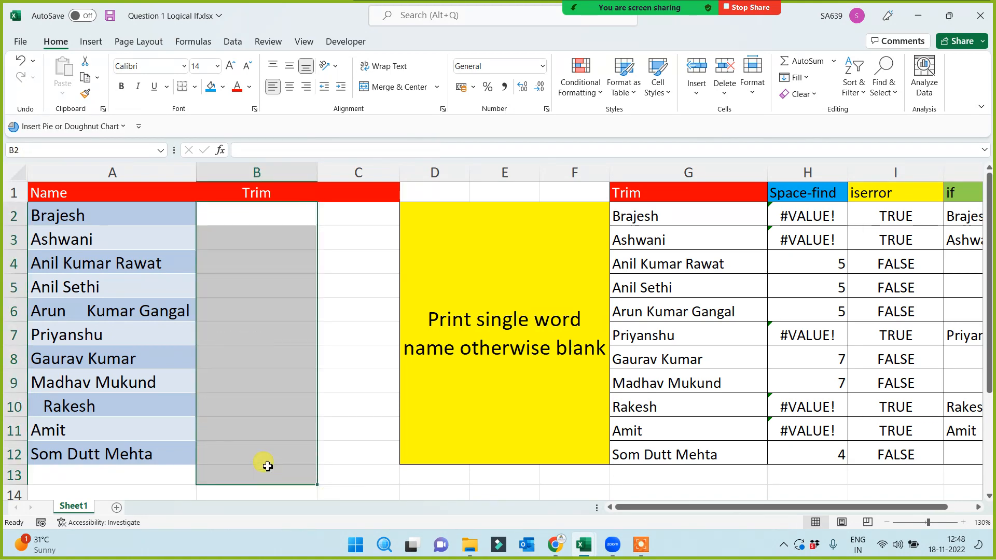
- Clear the existing results in G2:J12 under the Trim, Space-find, iserror and if headings
left_click_drag(692, 217, 828, 407)
scroll(807, 402, "up", 1)
key("Delete")
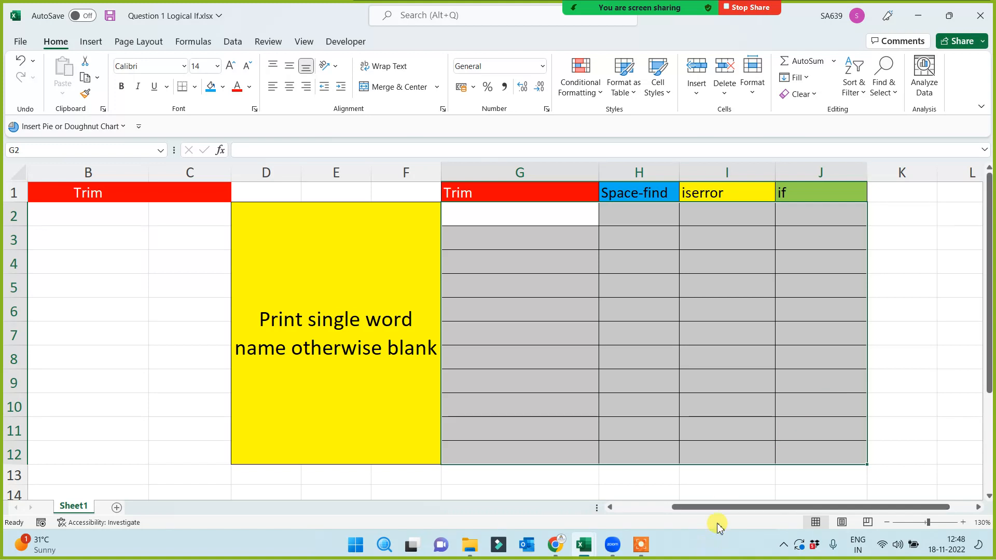
left_click_drag(694, 508, 629, 506)
left_click(323, 398)
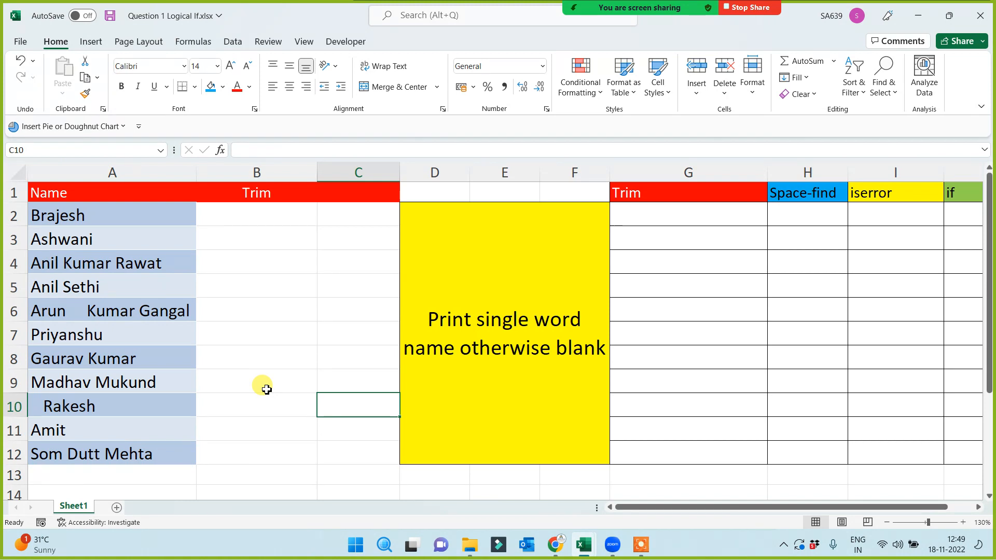
- Examine which names in column A are single-word and which are multi-word, and check A10 for leading spaces
left_click(84, 216)
left_click(88, 240)
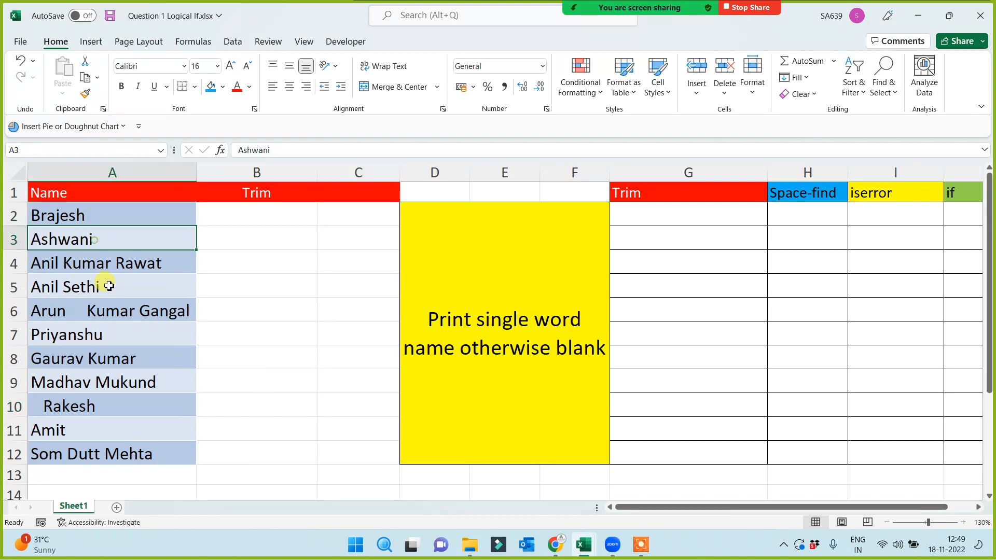
left_click(73, 332)
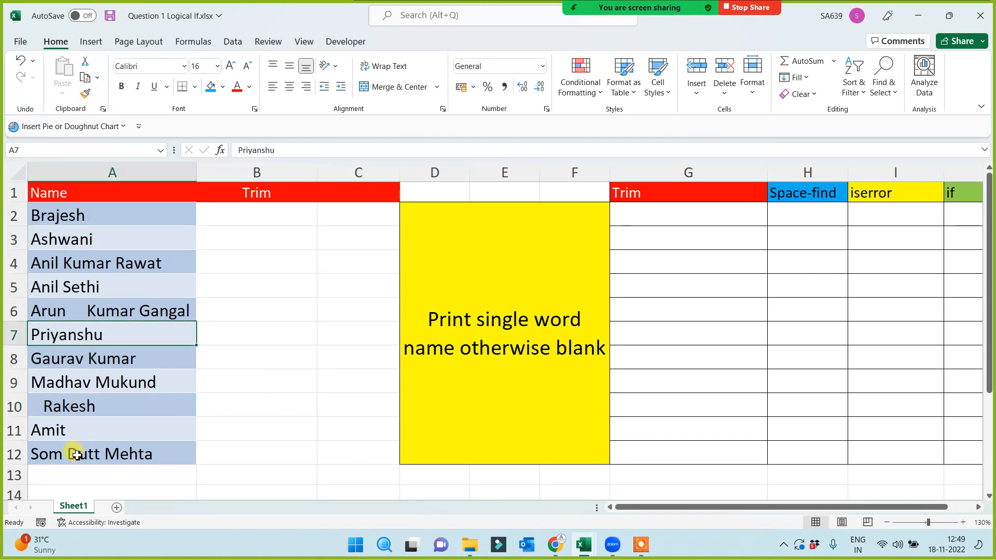
left_click(81, 408)
left_click(70, 440)
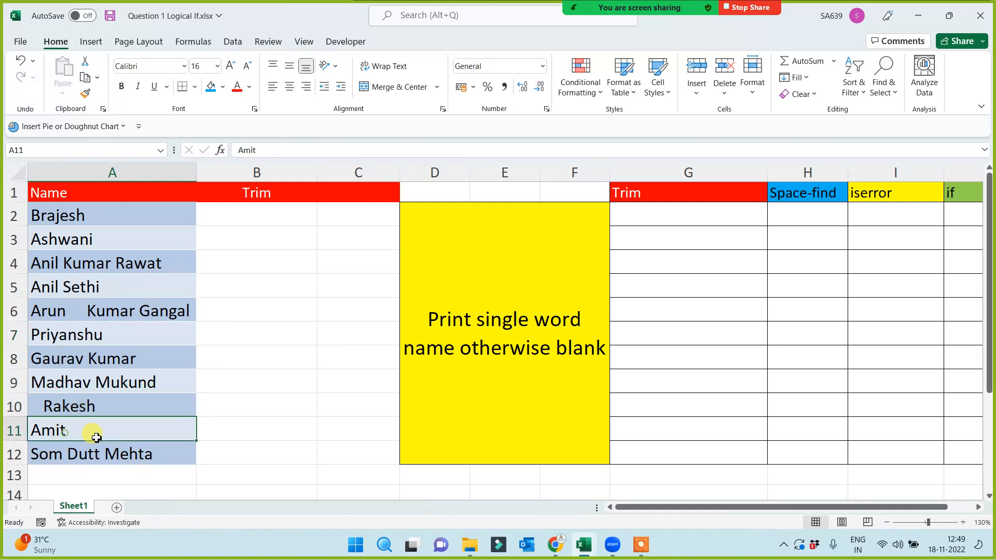
left_click(73, 262)
left_click(102, 287)
left_click(98, 311)
left_click(100, 362)
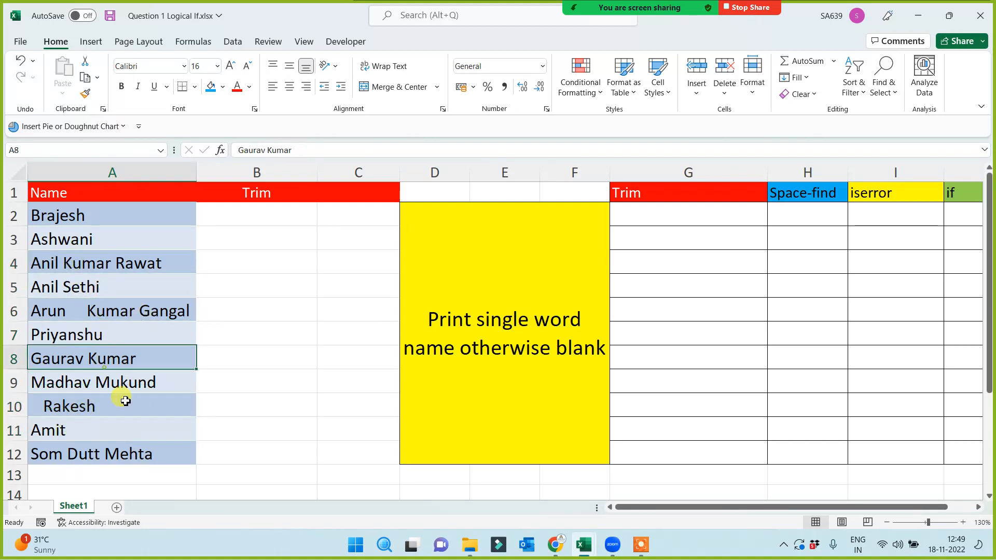
left_click(221, 444)
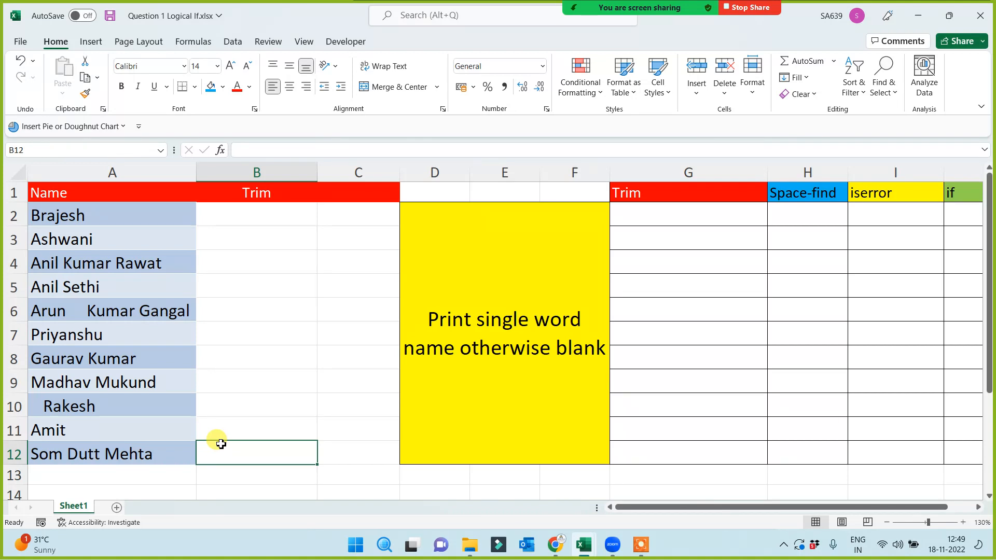
double_click(46, 415)
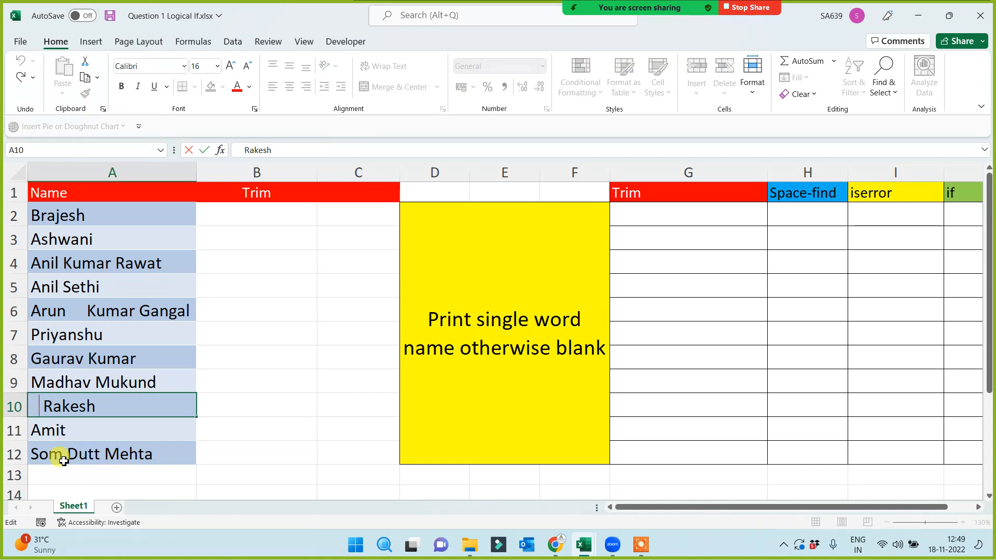
- Enter =TRIM(A2) in G2, fill it down to G12 and select the trimmed names
left_click(651, 213)
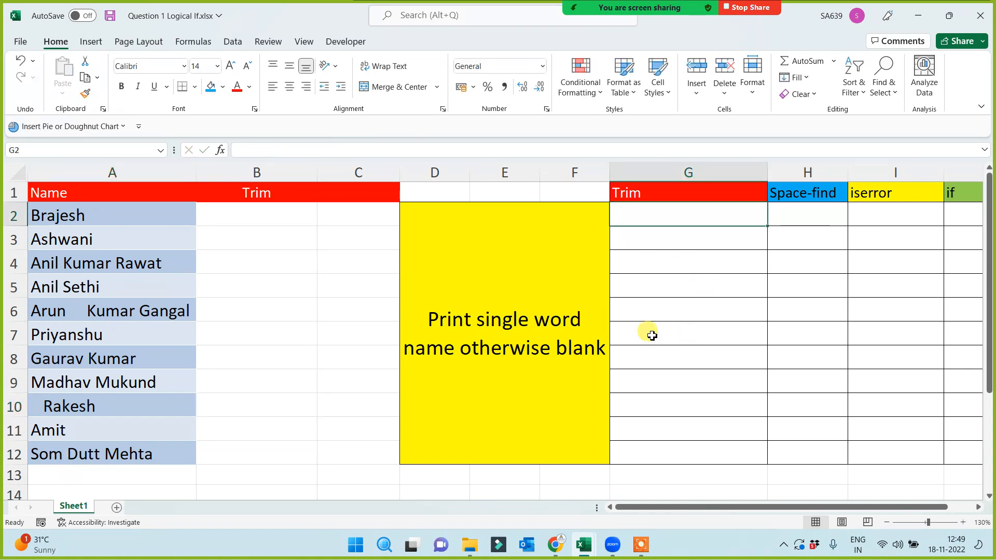
type("=trim(")
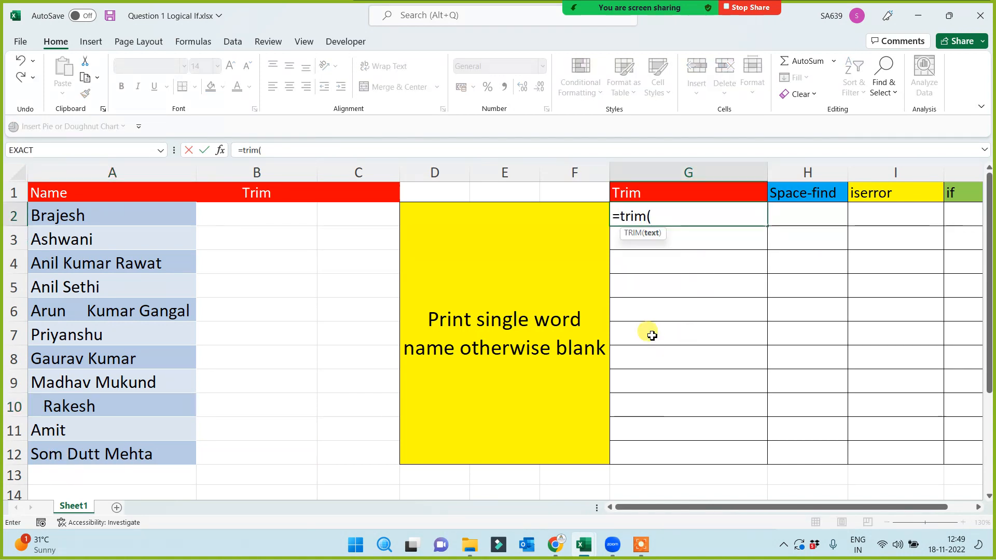
left_click(173, 217)
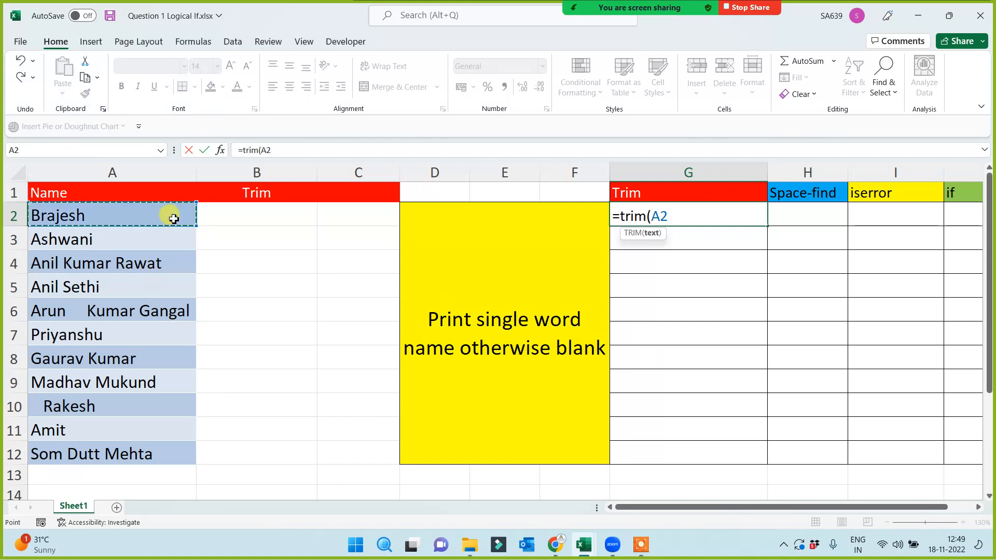
type(")")
key("Return")
left_click(728, 212)
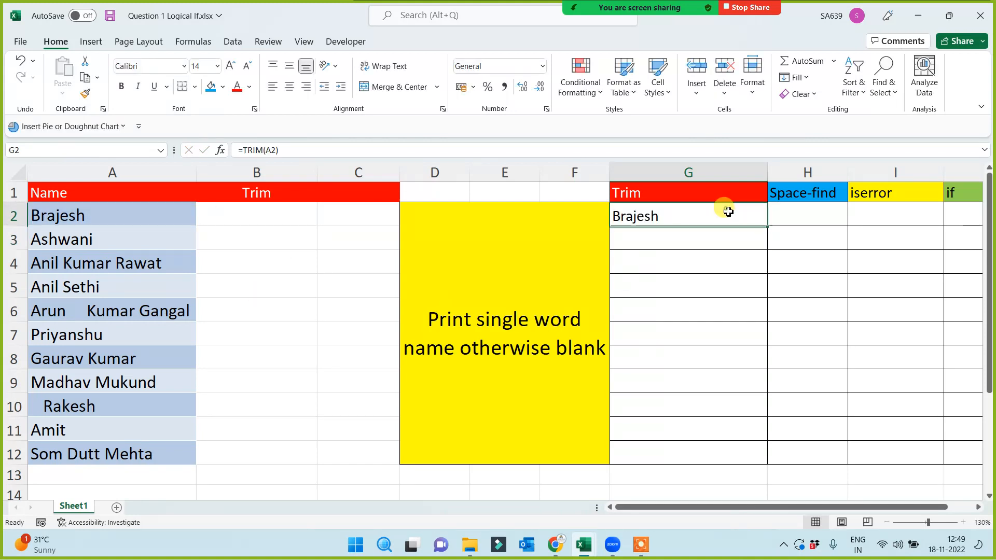
double_click(767, 226)
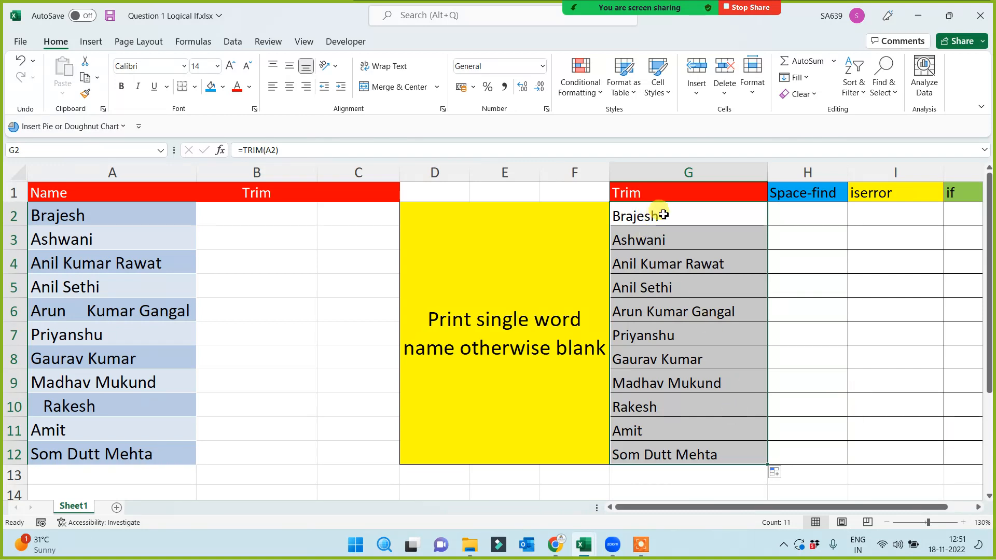
left_click_drag(663, 214, 636, 457)
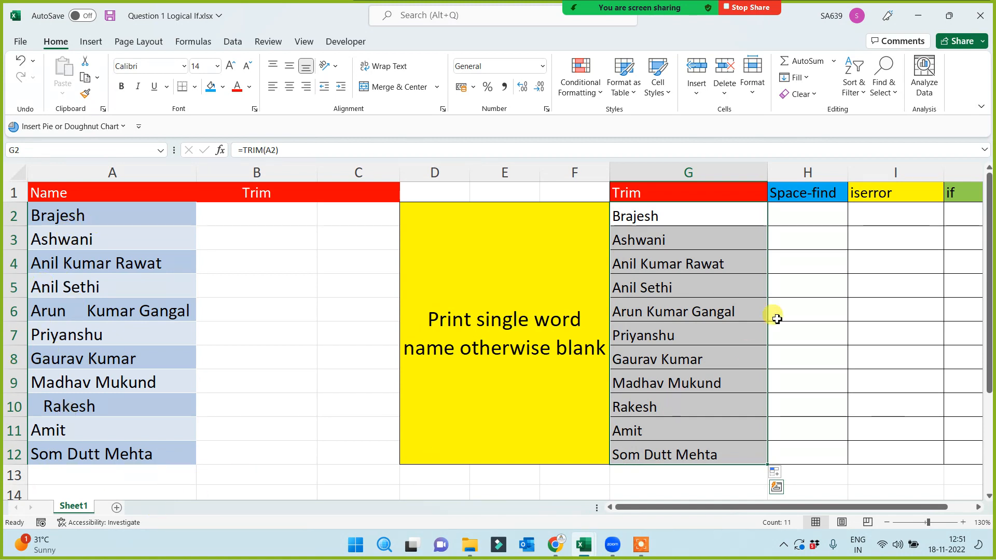
- Try filling H2:H12 with =FIND(" ",A2) on the untrimmed names, and clear the range again
left_click(822, 223)
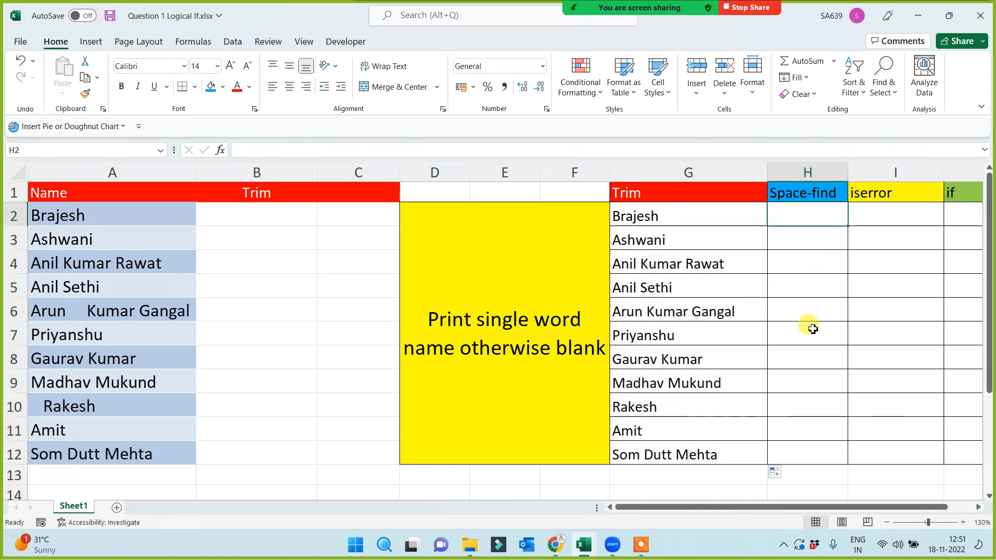
type("=find(")
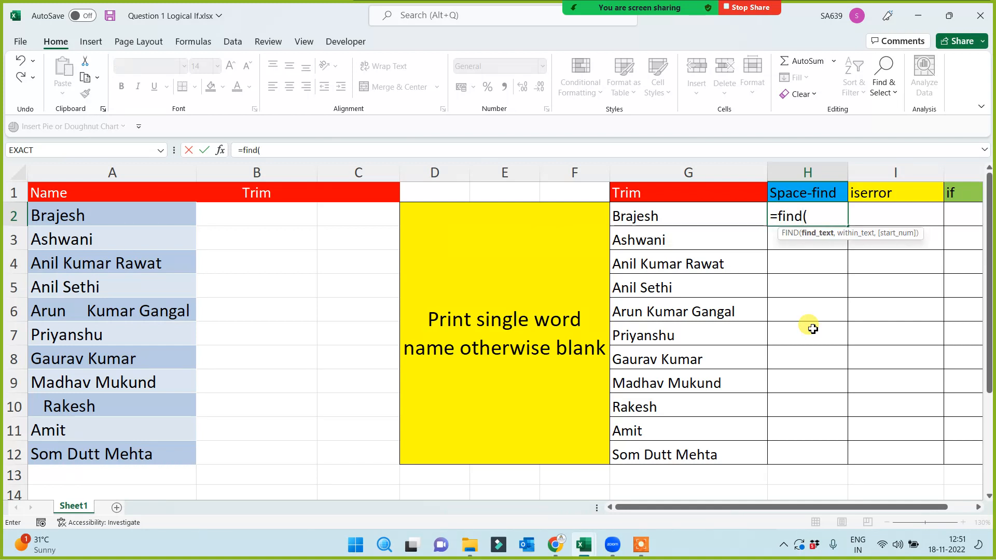
type("\" \",")
left_click(116, 214)
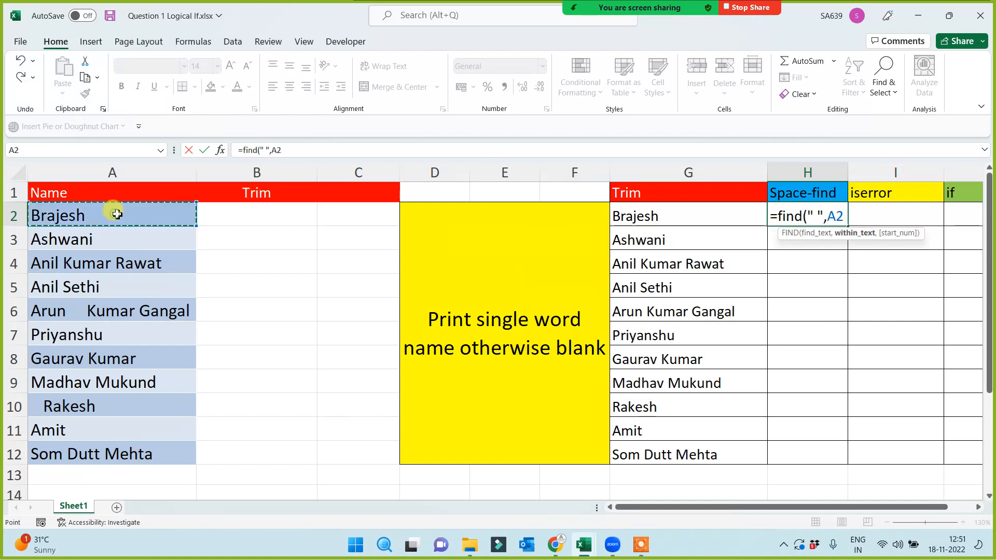
key("Return")
left_click(818, 220)
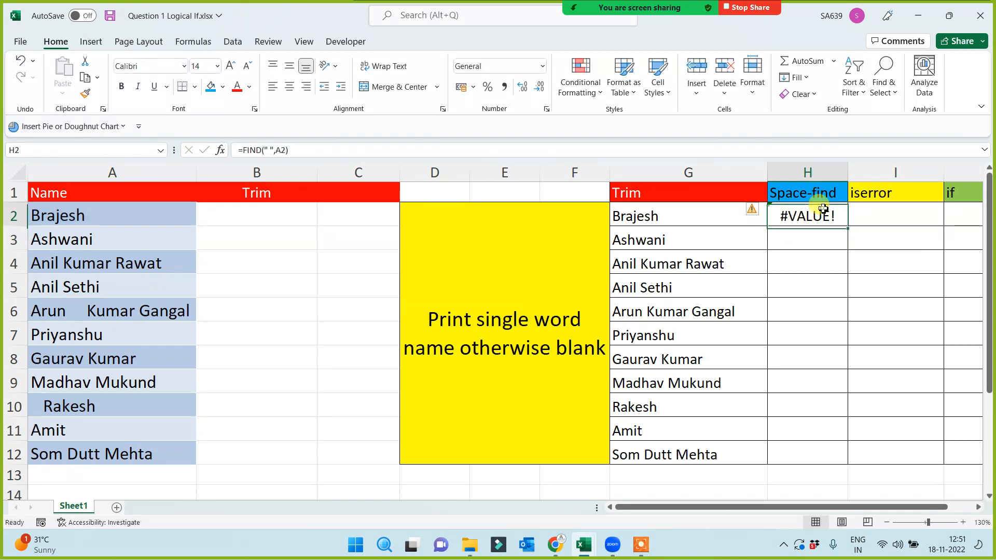
double_click(849, 225)
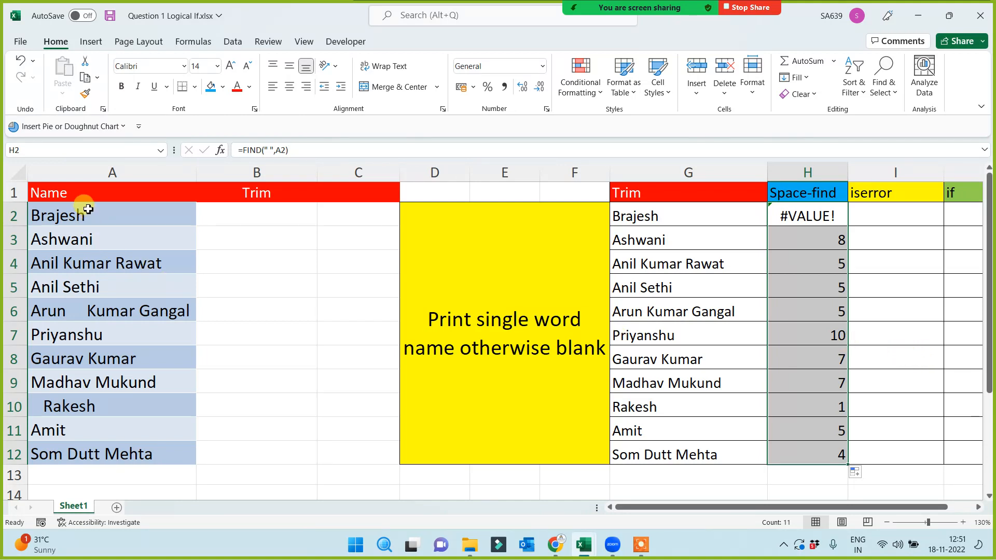
left_click_drag(789, 218, 792, 447)
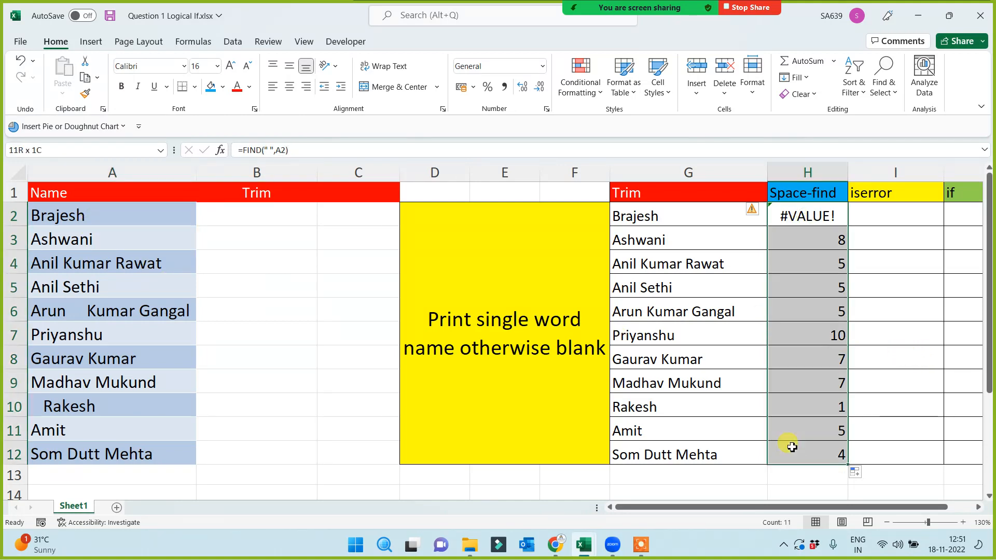
key("Delete")
- Enter =FIND(" ",G2) in H2 to locate the space in the trimmed name, and fill it down to H12
left_click(652, 219)
left_click(824, 218)
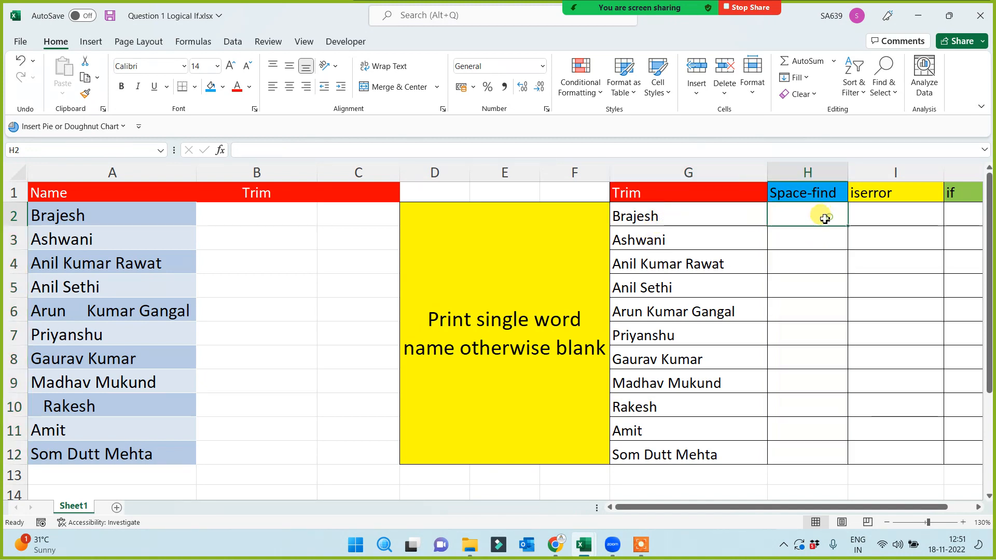
type("=find")
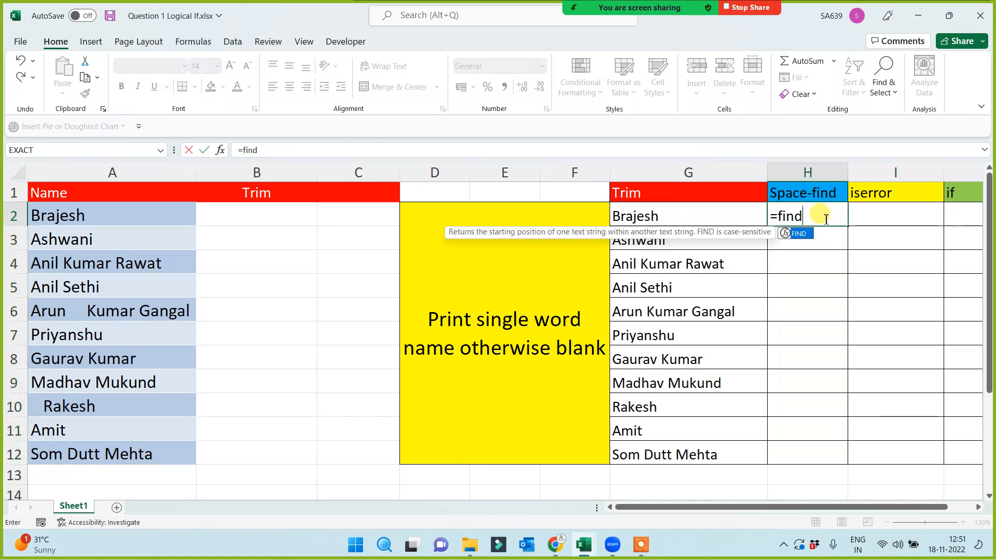
type("(\" \"")
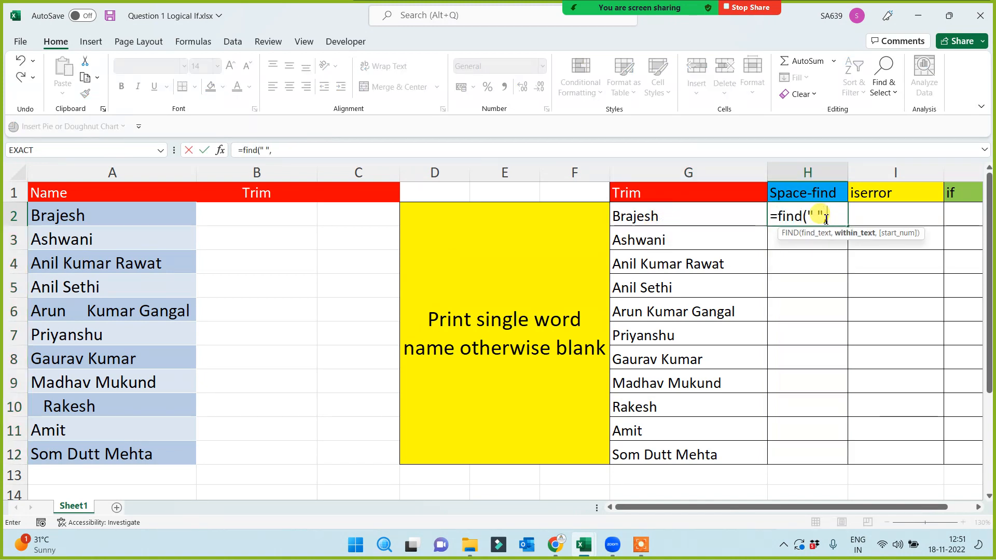
type(",")
left_click(633, 215)
key("Return")
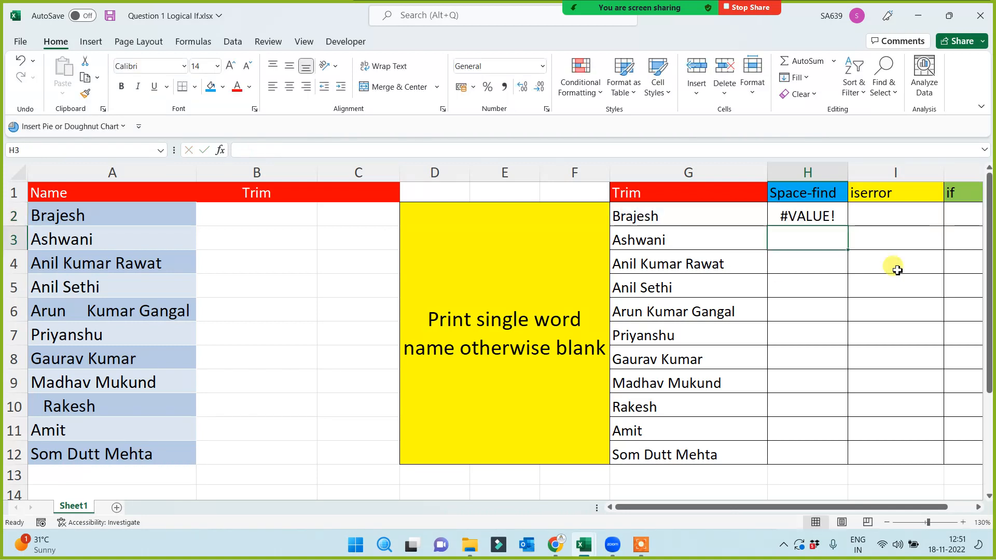
left_click(817, 216)
double_click(849, 226)
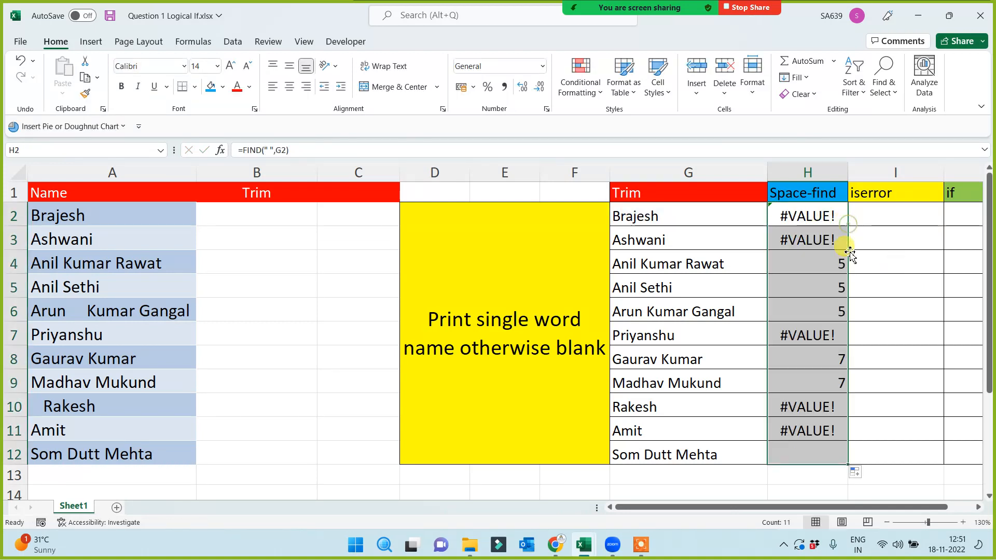
- Enter =ISERROR(H2) in I2 to test the space-find result, and fill it down to I12
left_click(978, 507)
left_click(977, 506)
left_click(977, 507)
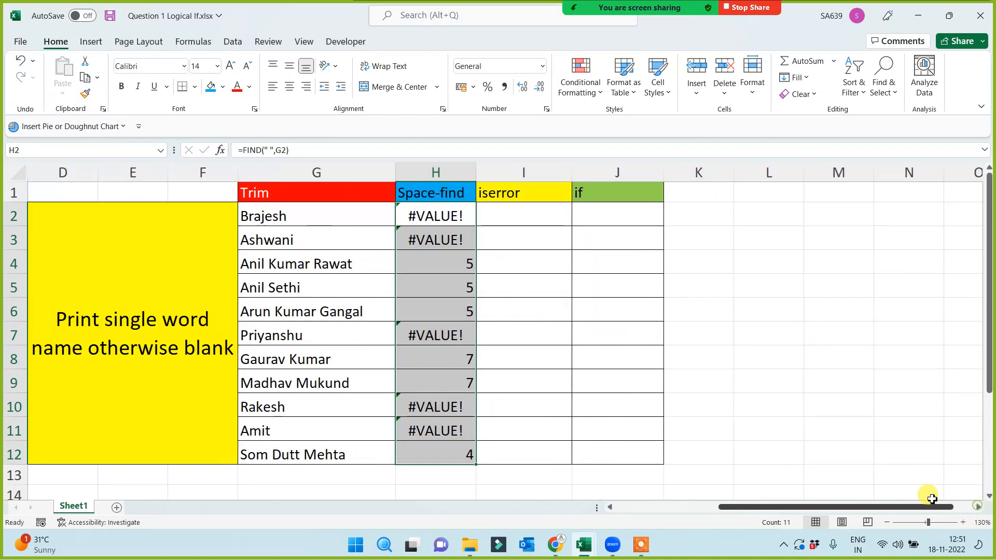
left_click(509, 213)
type("=iserr")
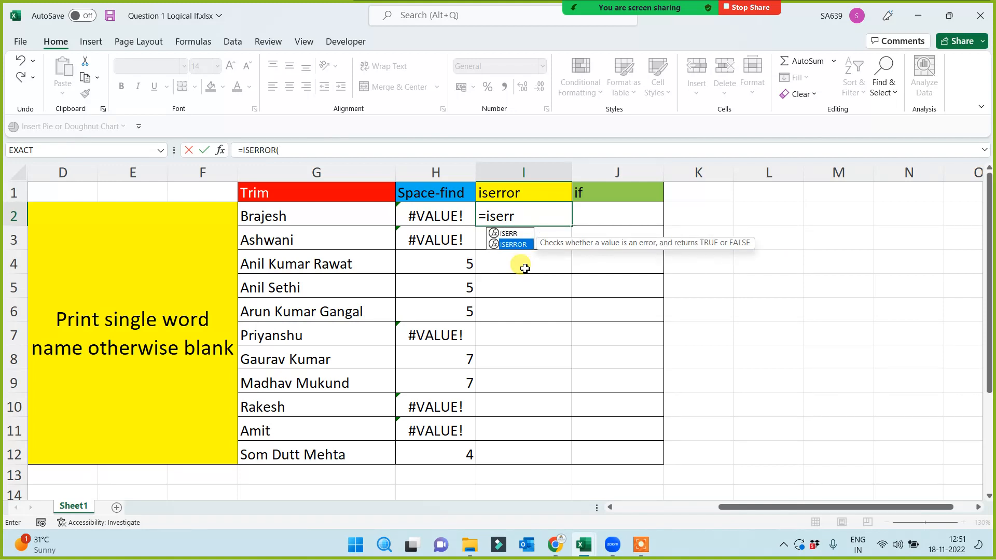
key("Tab")
left_click(444, 218)
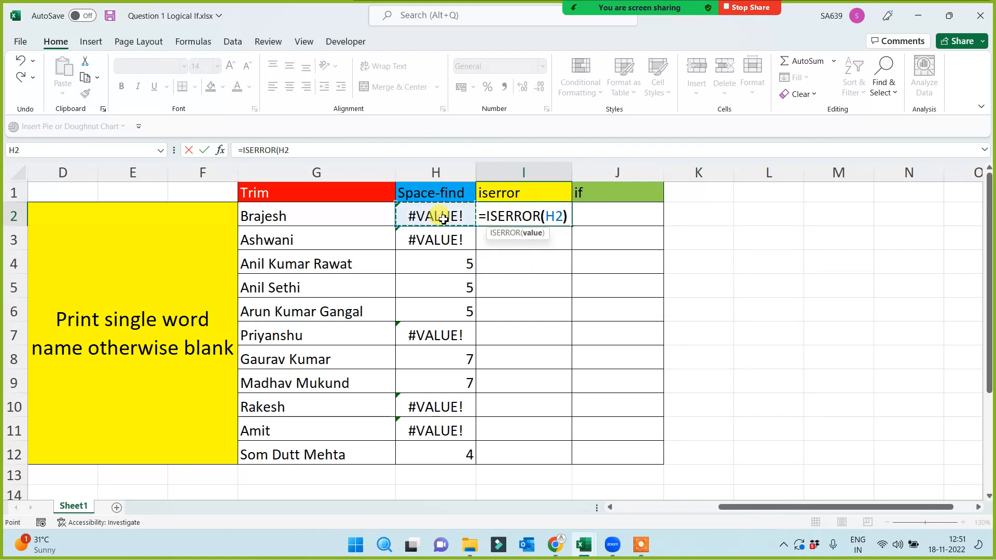
key("Return")
left_click(545, 222)
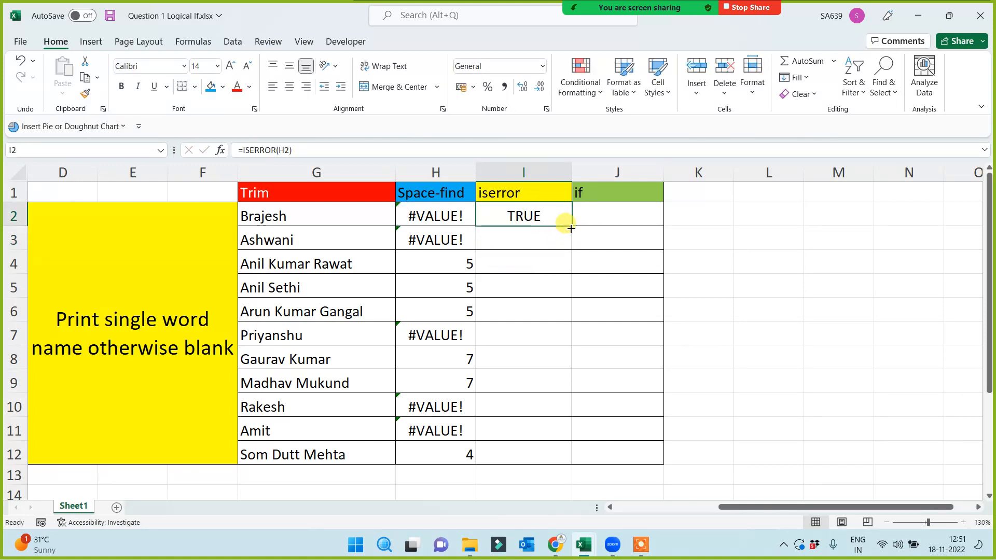
double_click(570, 226)
- Enter =IF(I2=TRUE,G2,"") in J2 to return the trimmed name when the iserror test is TRUE, otherwise blank
left_click(600, 212)
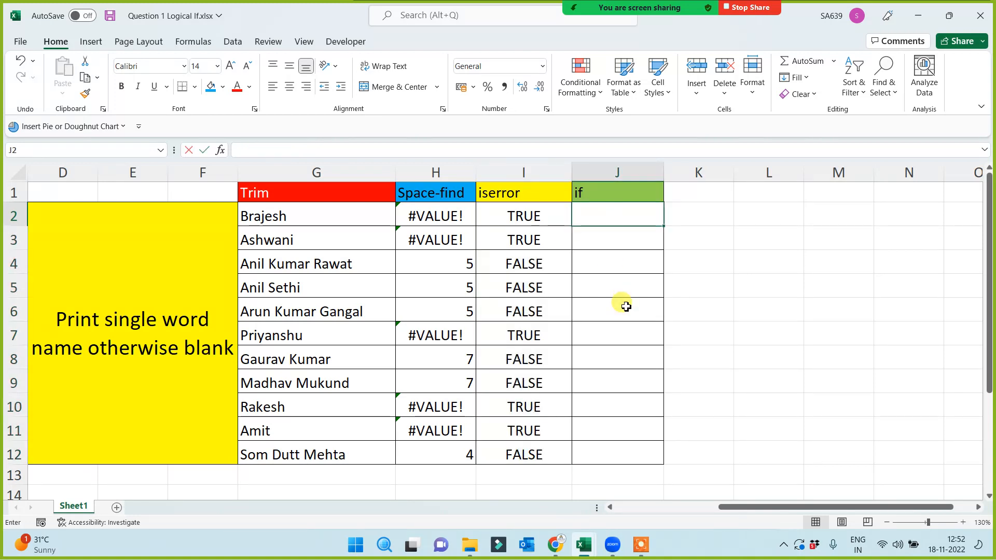
type("=fin")
key("BackSpace")
key("BackSpace")
key("BackSpace")
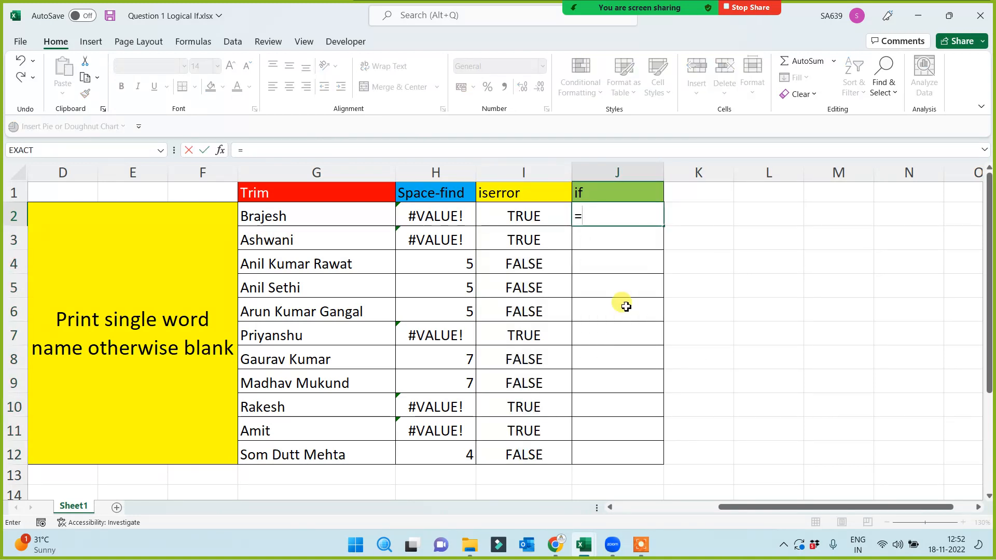
type("if(")
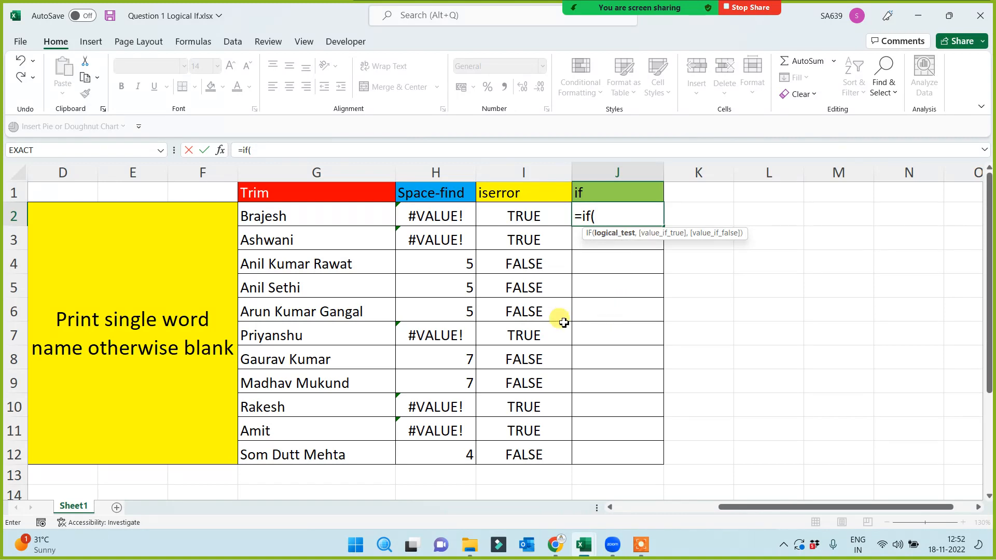
left_click(535, 217)
type("=")
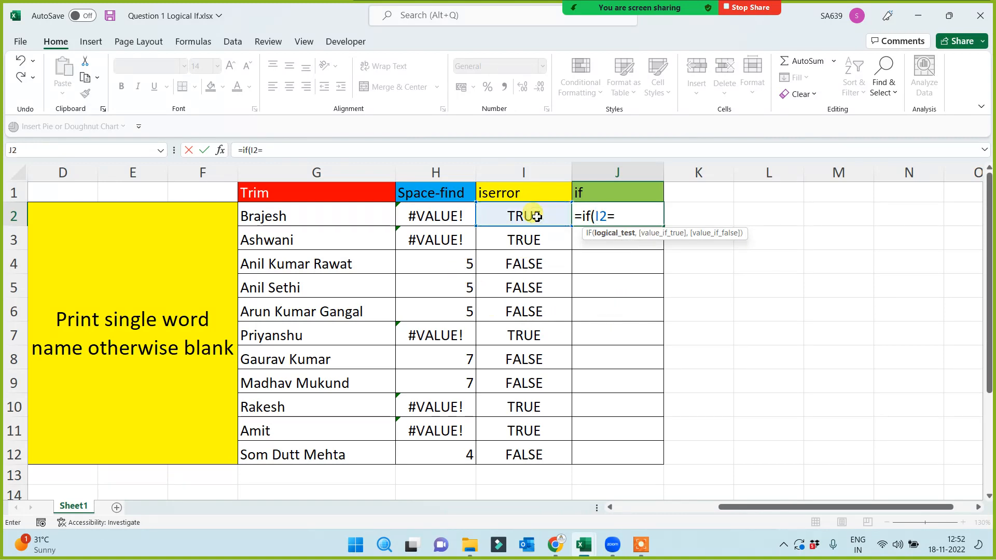
type("t")
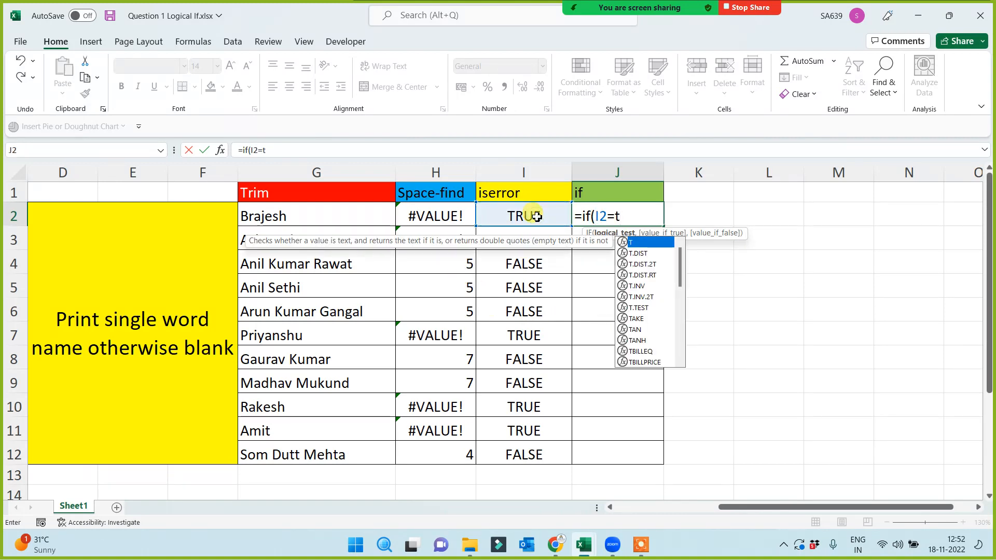
type("rue,")
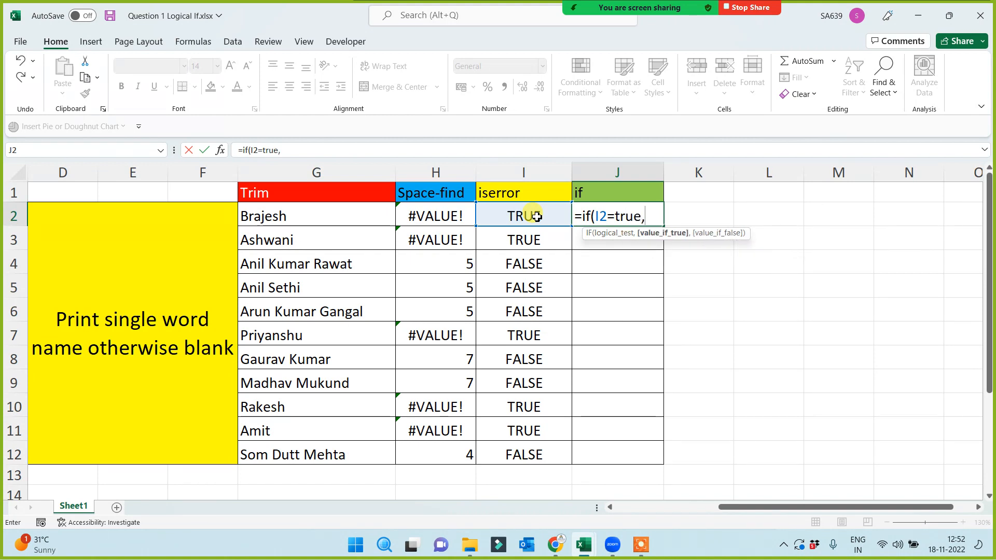
left_click(256, 213)
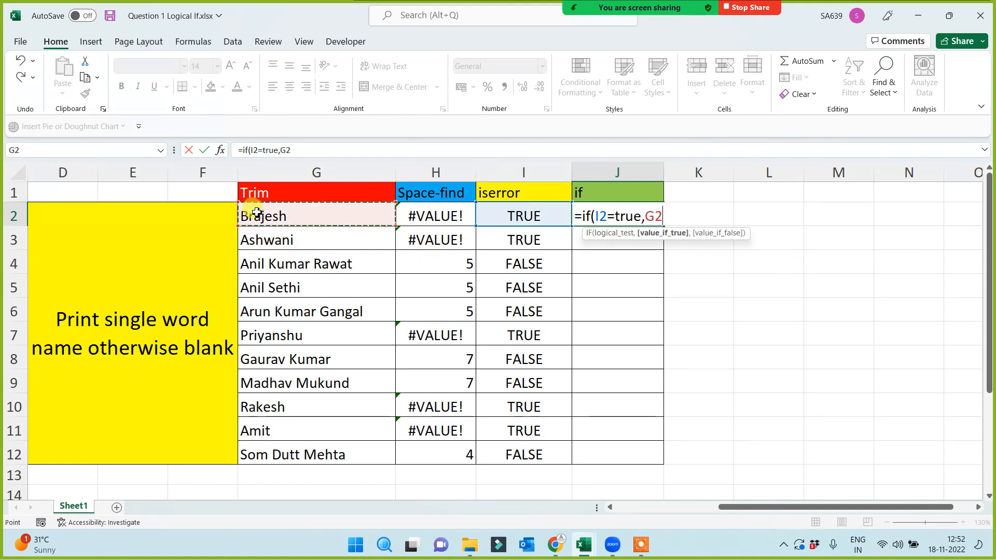
type(",\"\")")
key("Return")
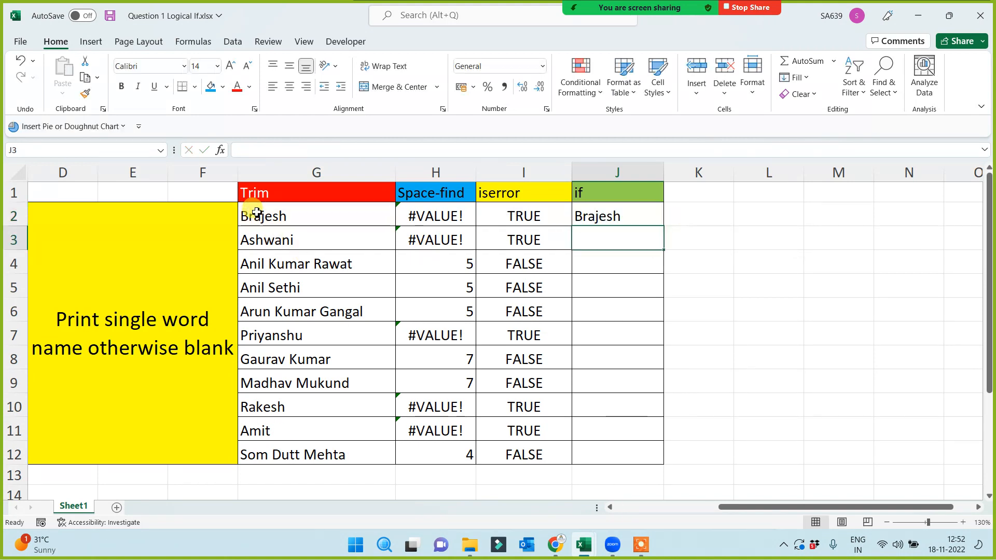
- Fill the IF formula from J2 down to J12
left_click(634, 219)
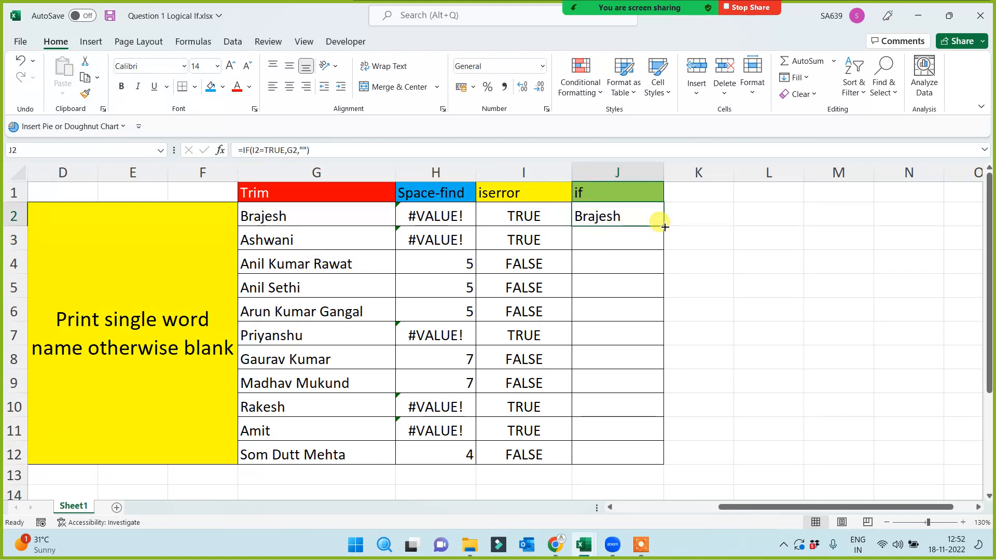
double_click(662, 226)
left_click(769, 236)
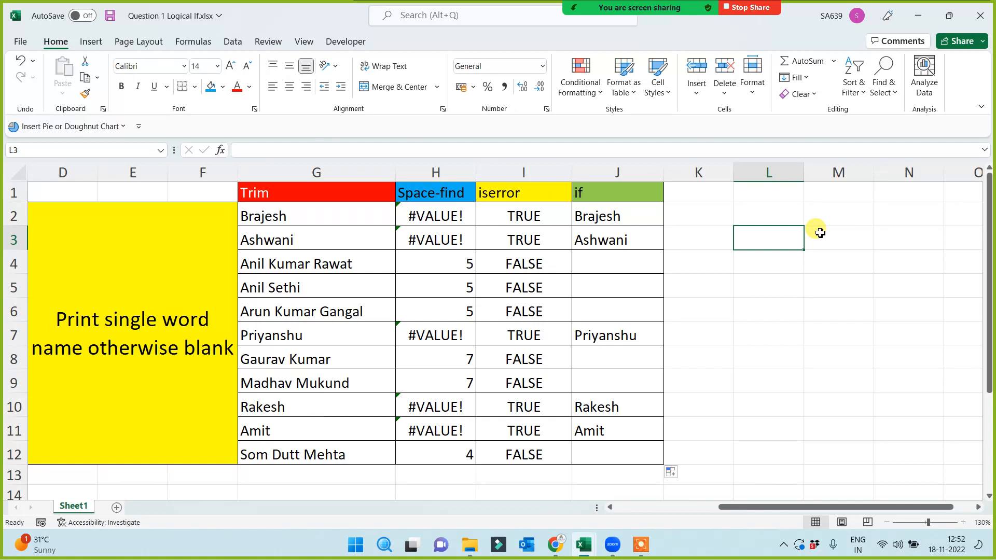
- Review the helper column headings Trim, Space-find, iserror and if in G1:J1
left_click(748, 190)
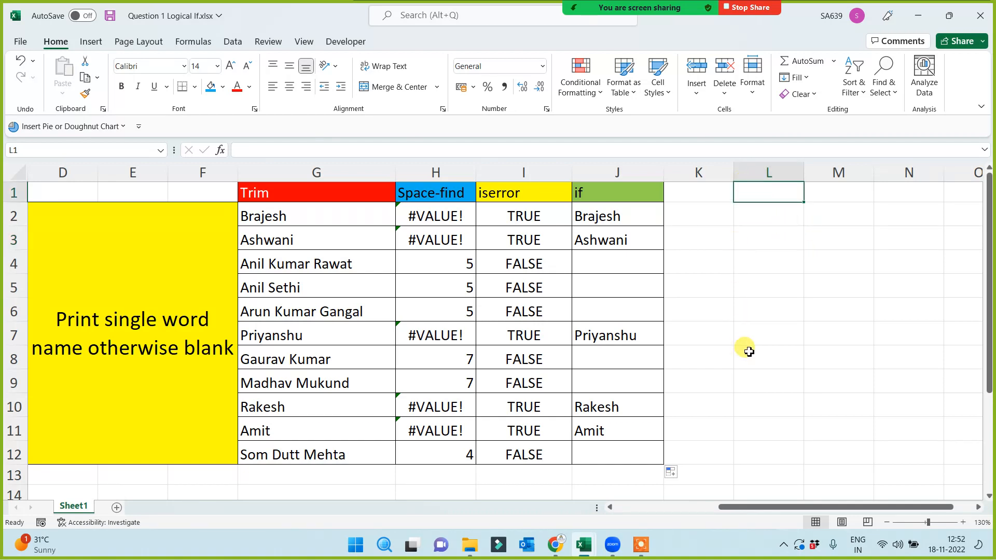
left_click(358, 194)
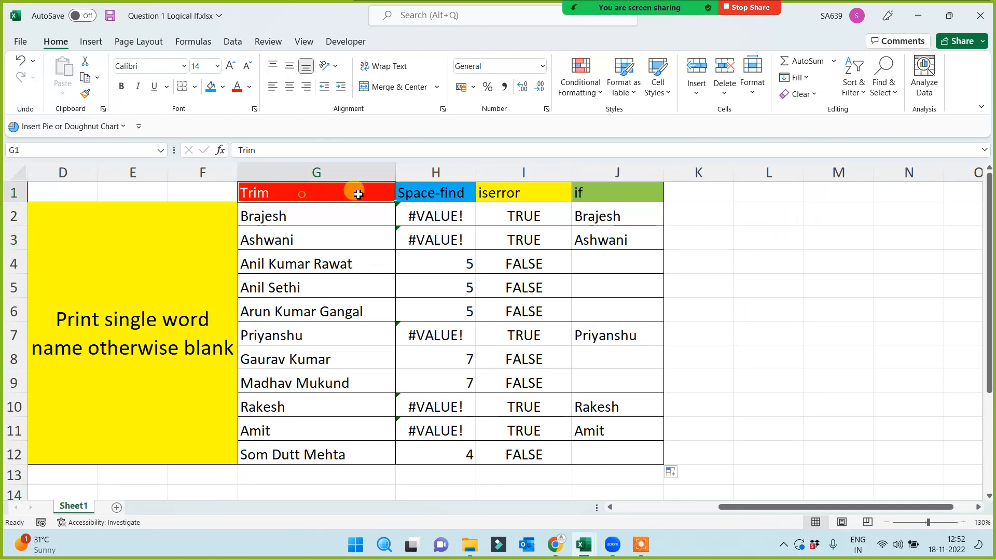
left_click_drag(358, 194, 622, 193)
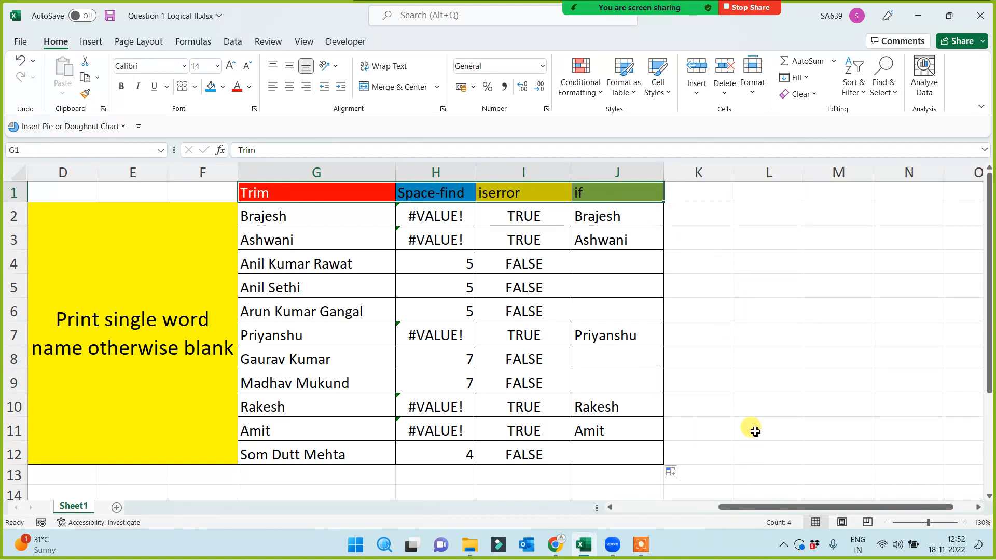
left_click(742, 353)
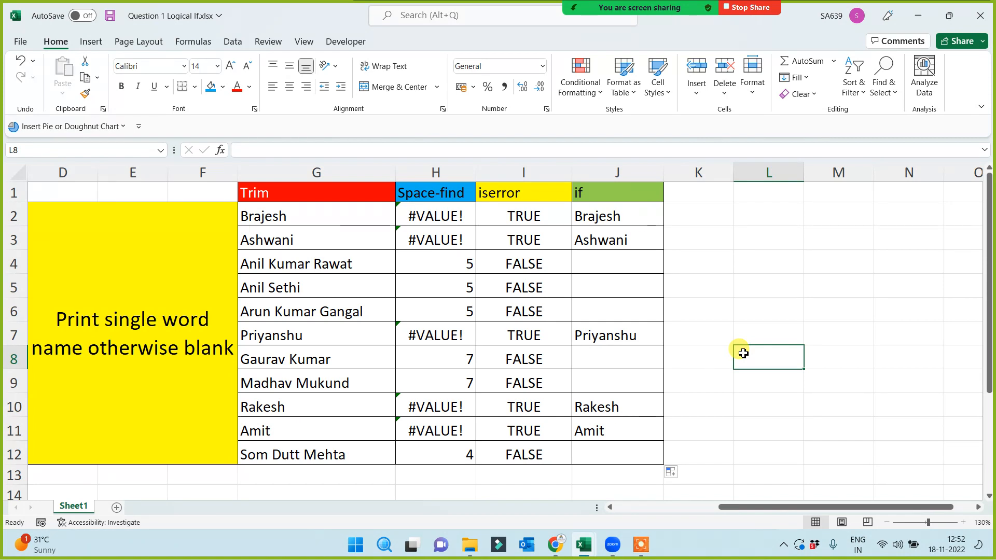
left_click(757, 294)
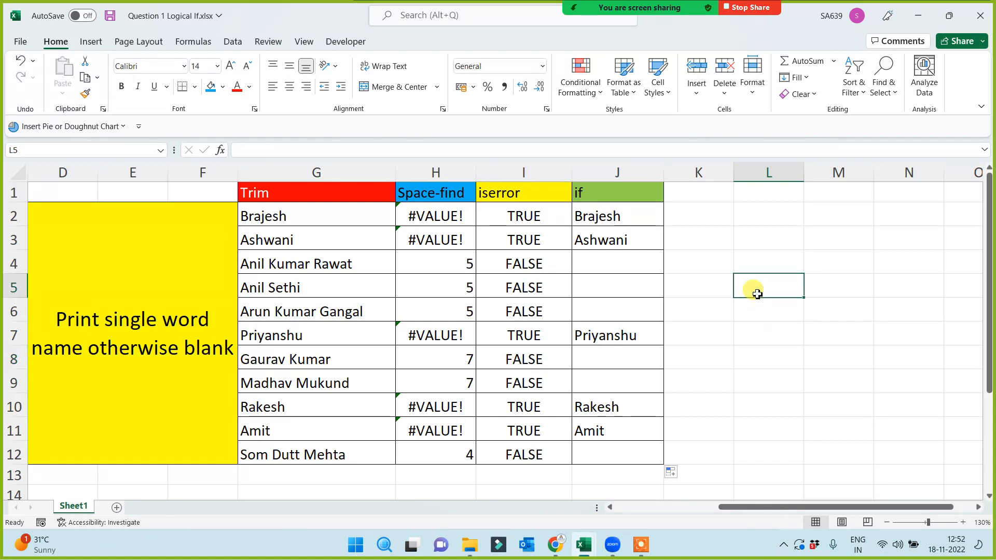
- Examine the FIND formula in H2 and the Space-find results in H2:H12, comparing them with the trimmed and original names
left_click(444, 220)
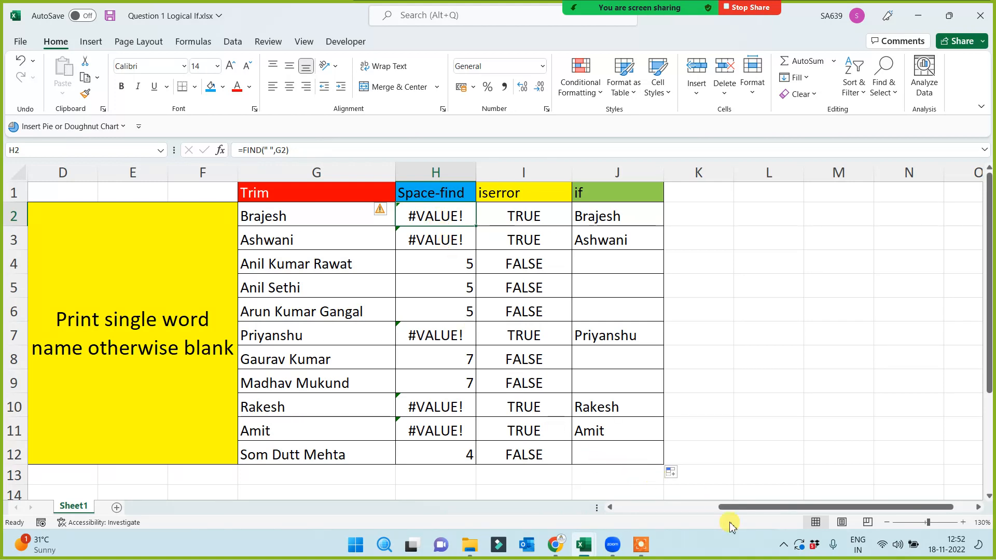
left_click_drag(741, 513, 682, 512)
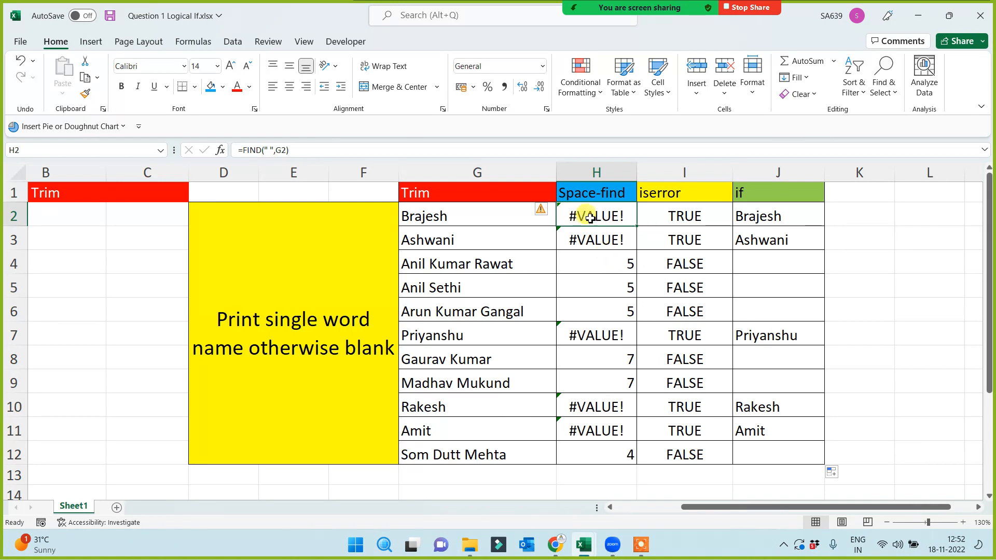
left_click_drag(606, 264, 596, 453)
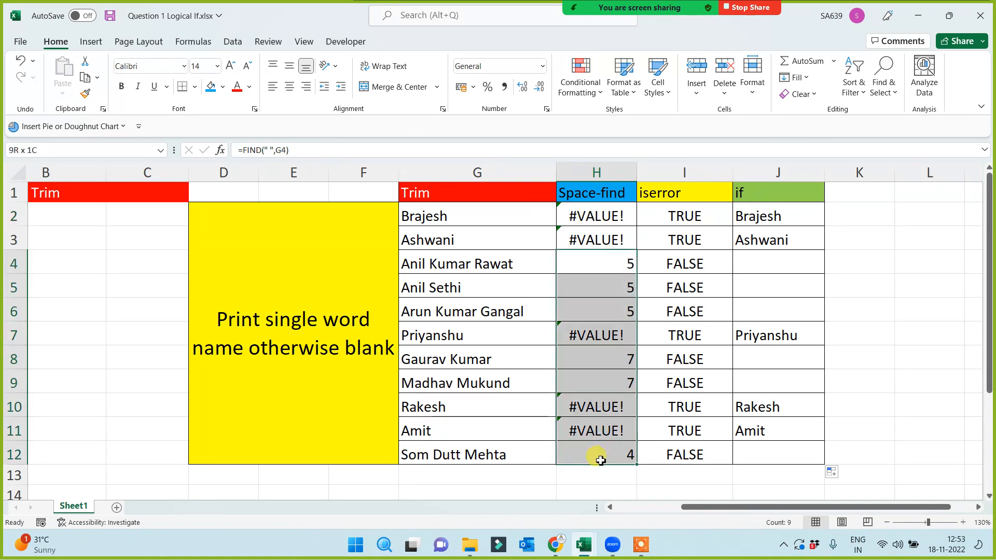
left_click(600, 263)
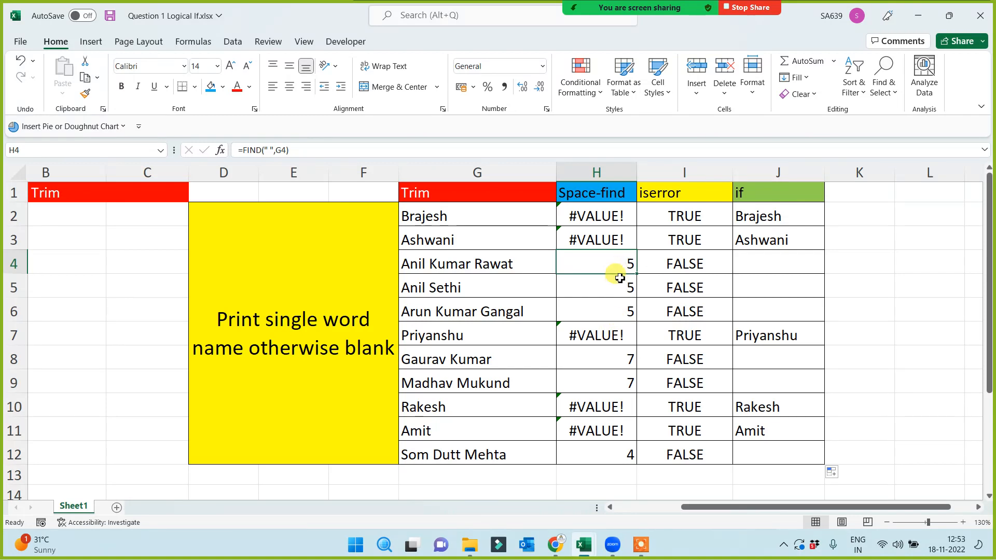
left_click(599, 311)
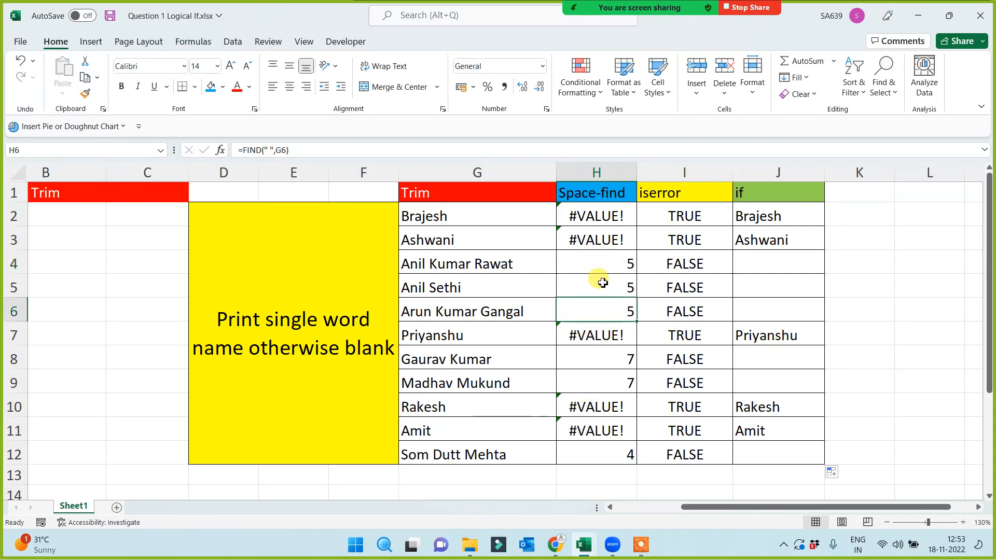
left_click(596, 216)
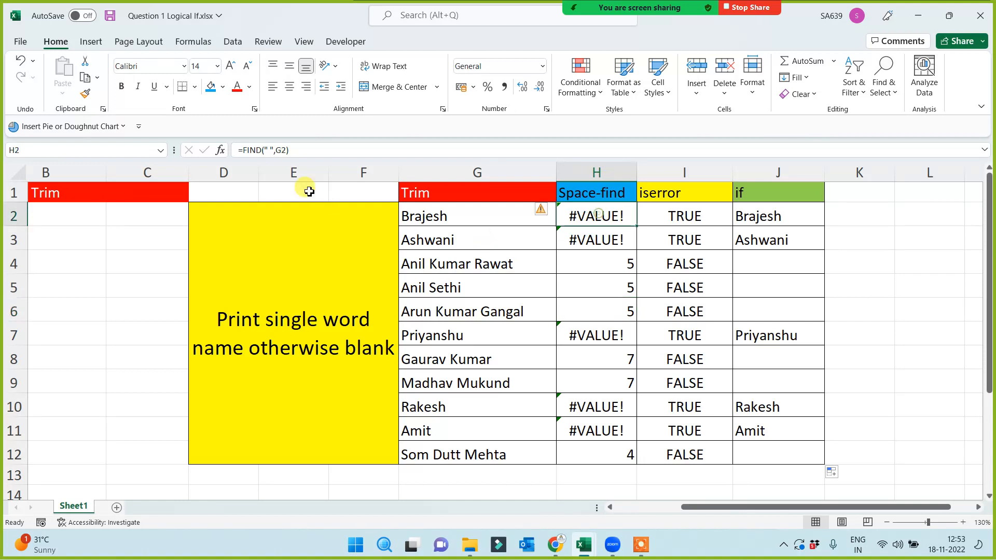
left_click(242, 149)
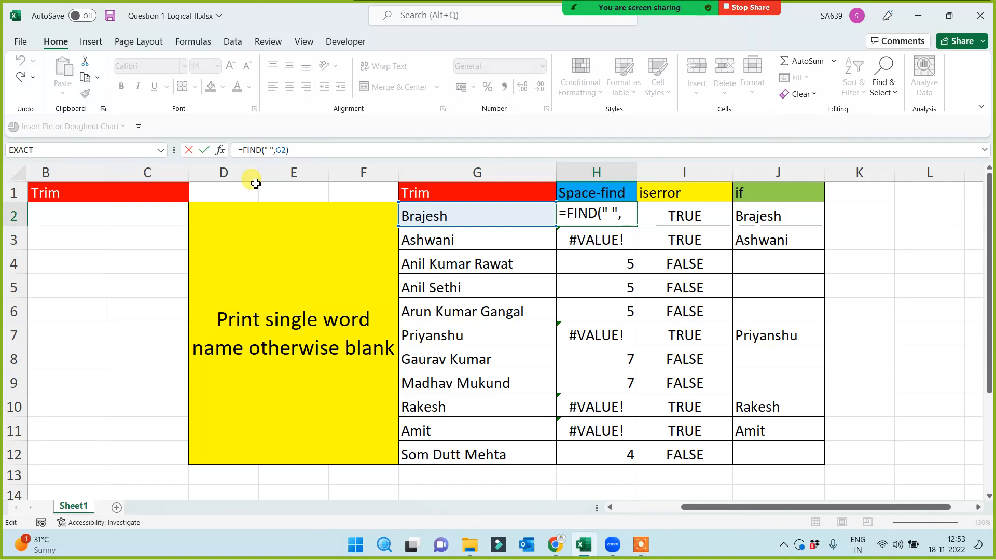
key("Return")
left_click_drag(612, 263, 600, 322)
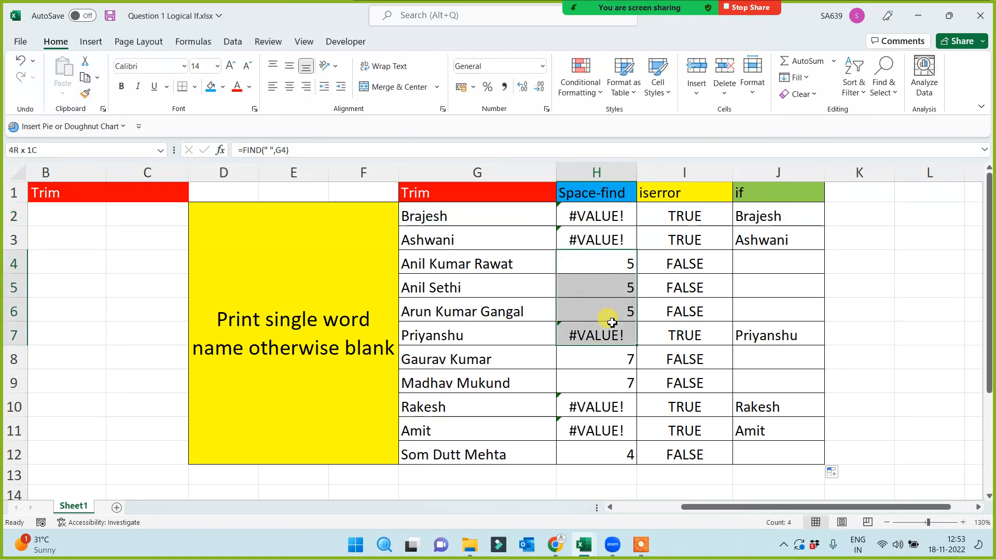
left_click_drag(596, 360, 602, 380)
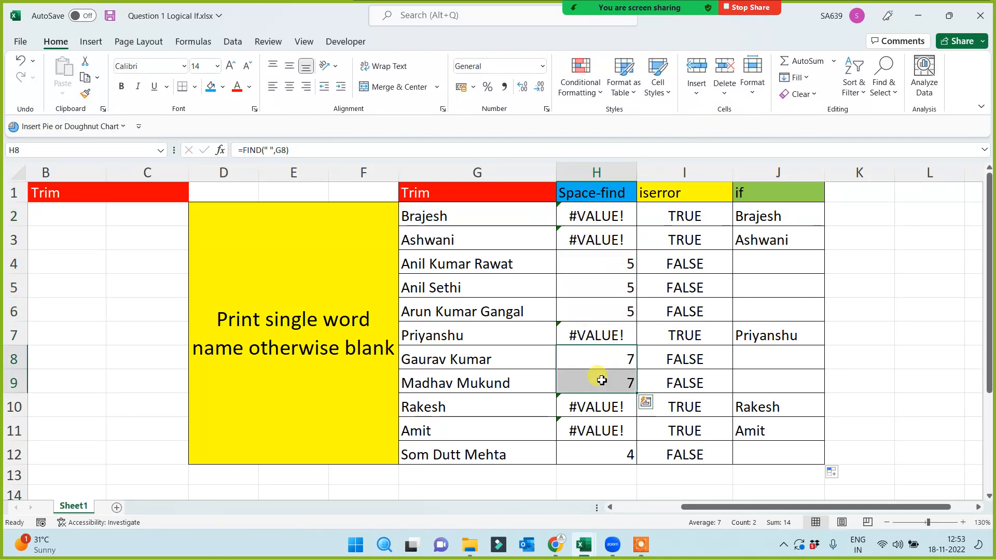
left_click(601, 293)
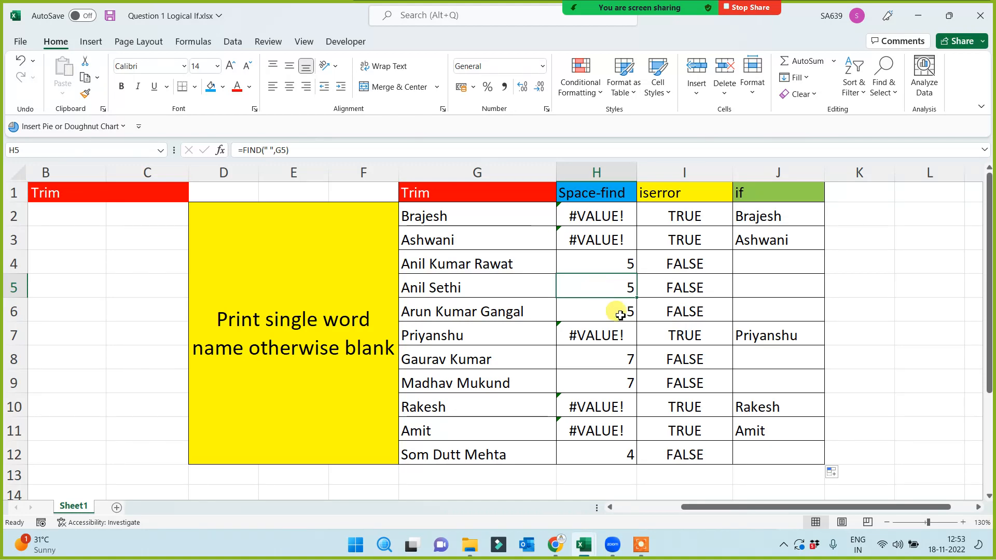
left_click_drag(706, 508, 636, 518)
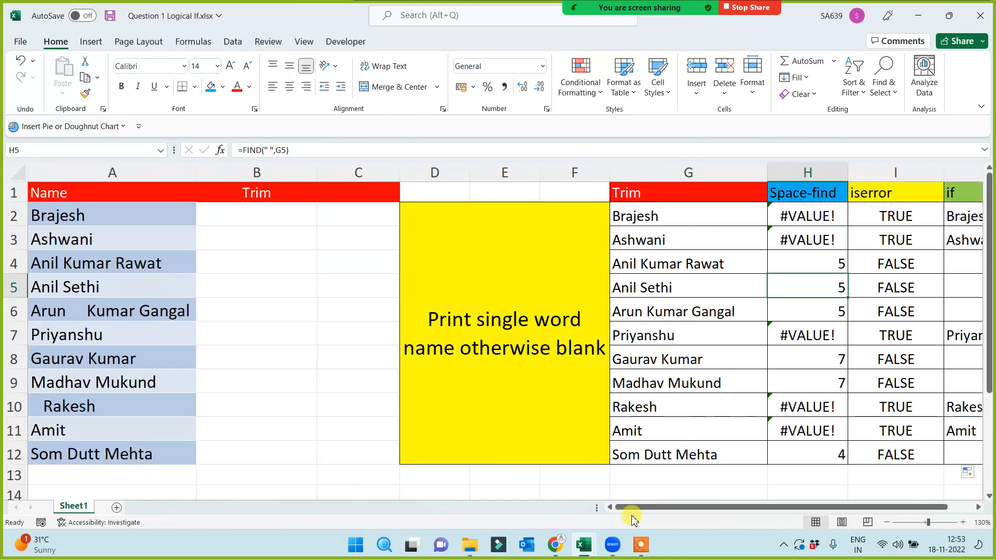
left_click(297, 378)
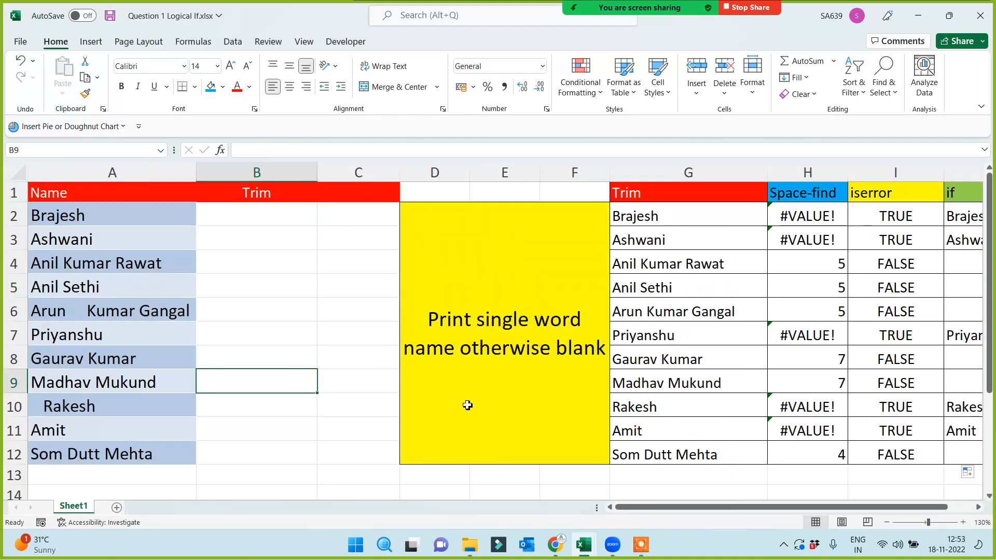
- Close the Question 1 workbook without saving and open Question 2 Logical If.xlsx from the if and nested if folder
left_click(985, 16)
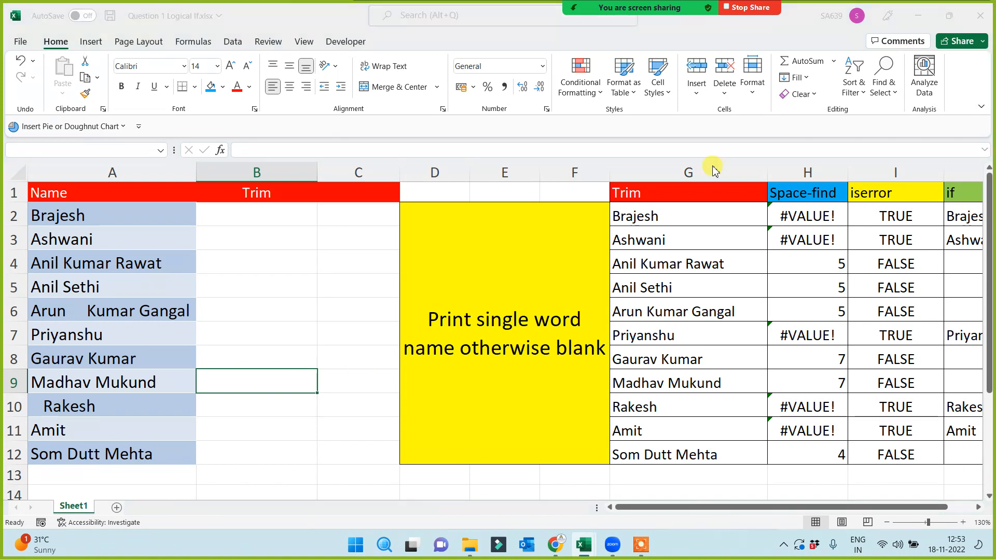
left_click(498, 296)
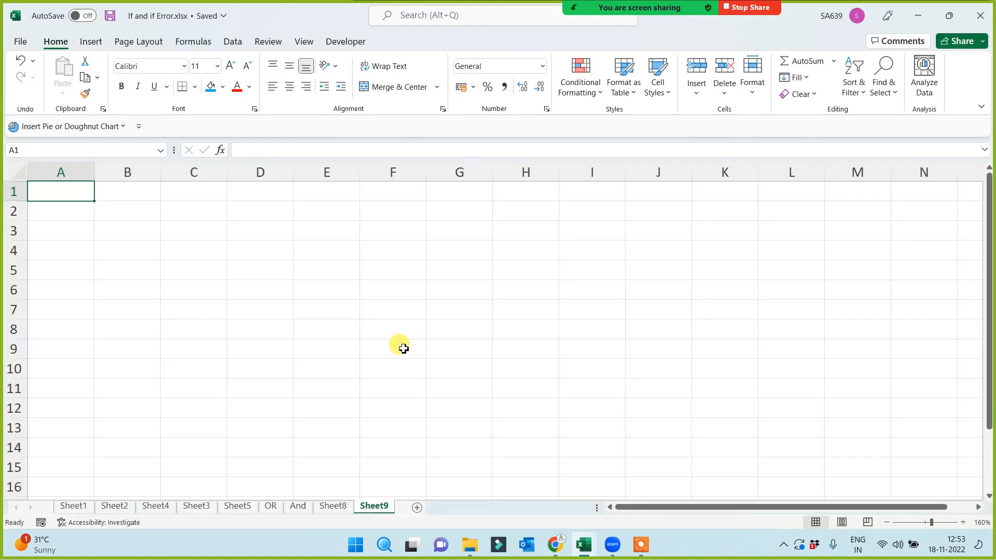
left_click(473, 551)
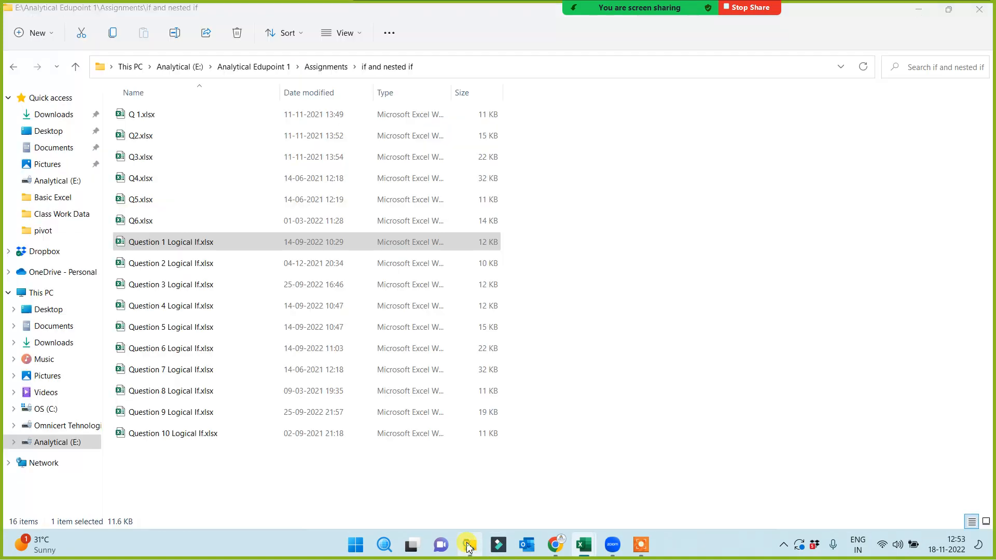
double_click(152, 265)
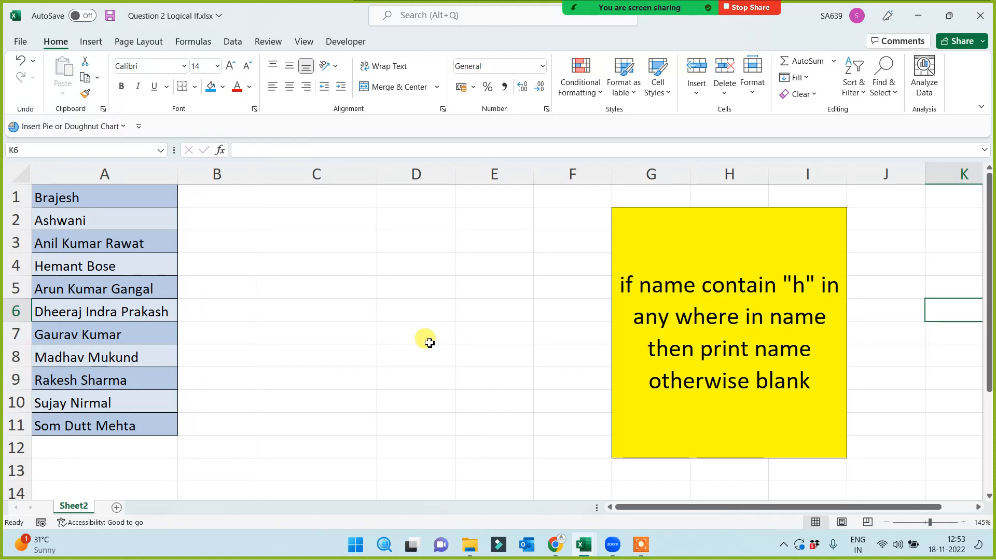
left_click(328, 346)
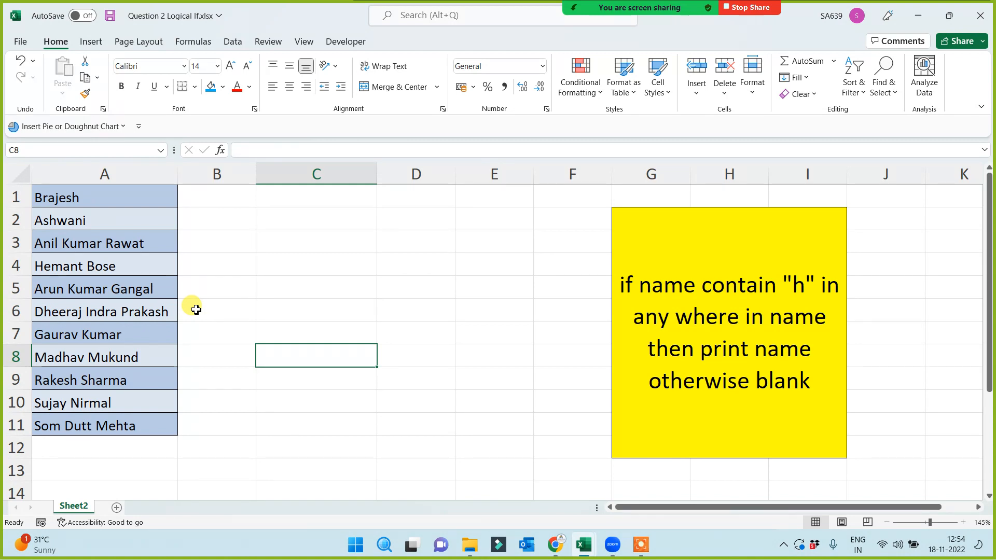
- Enter =SEARCH("h",A1) in C1 and fill it down to C11
left_click(300, 201)
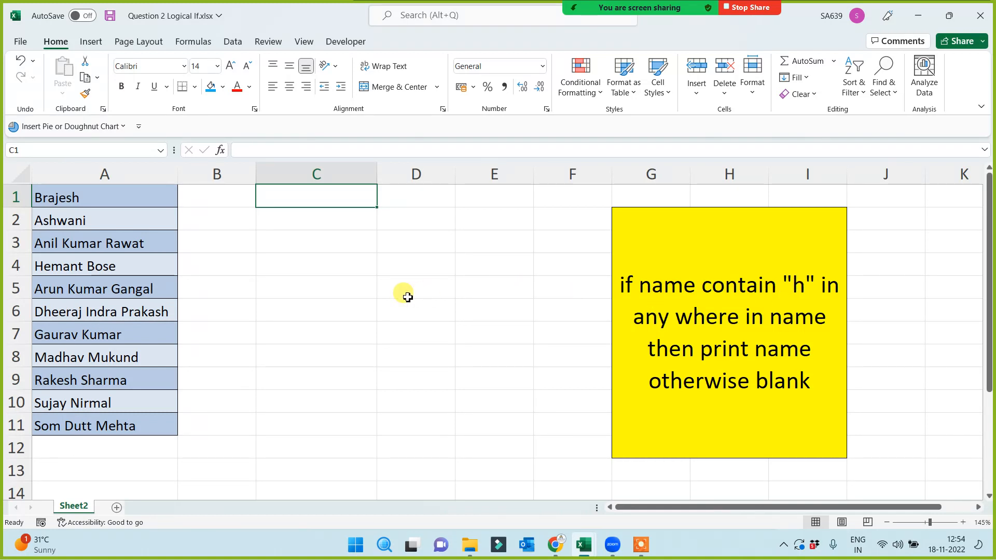
type("=se")
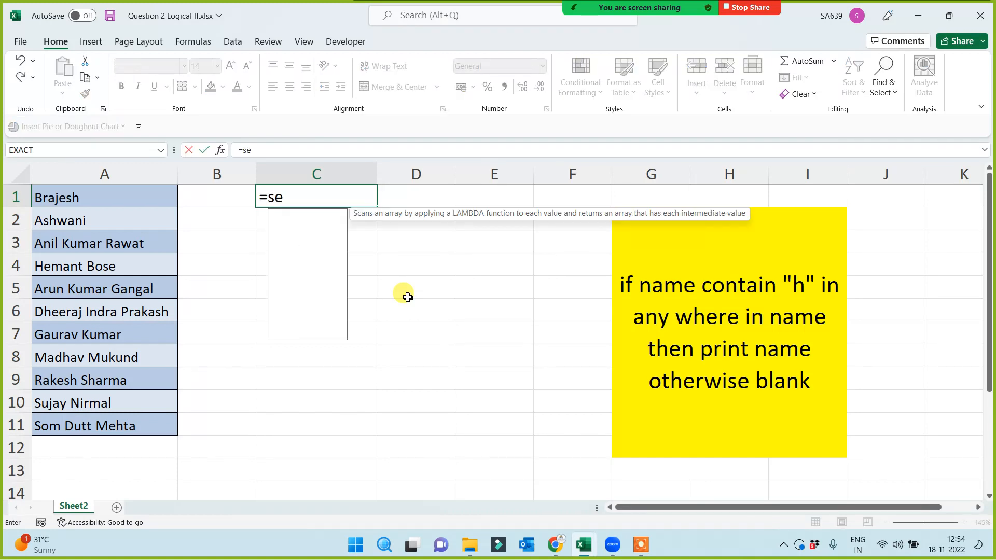
type("arch(\"")
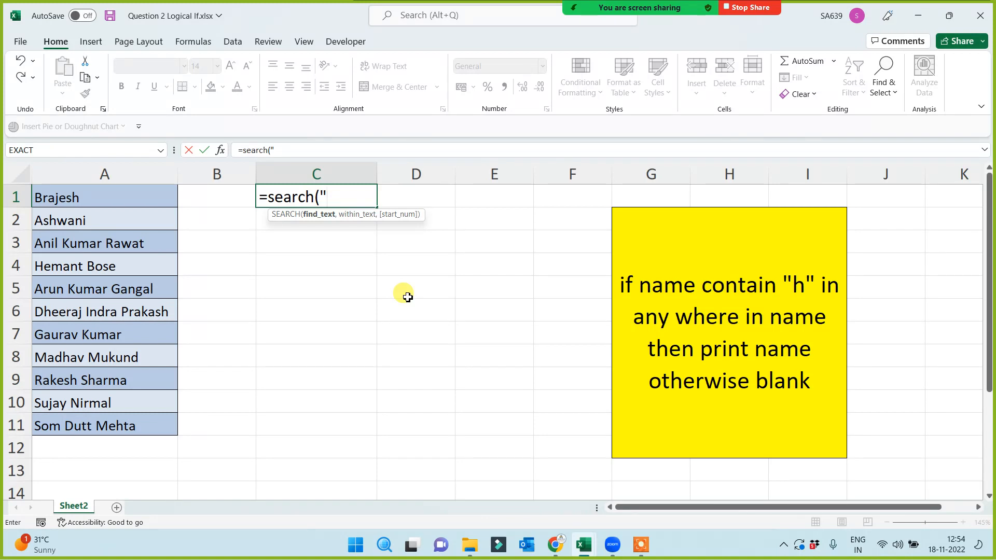
type("h\",")
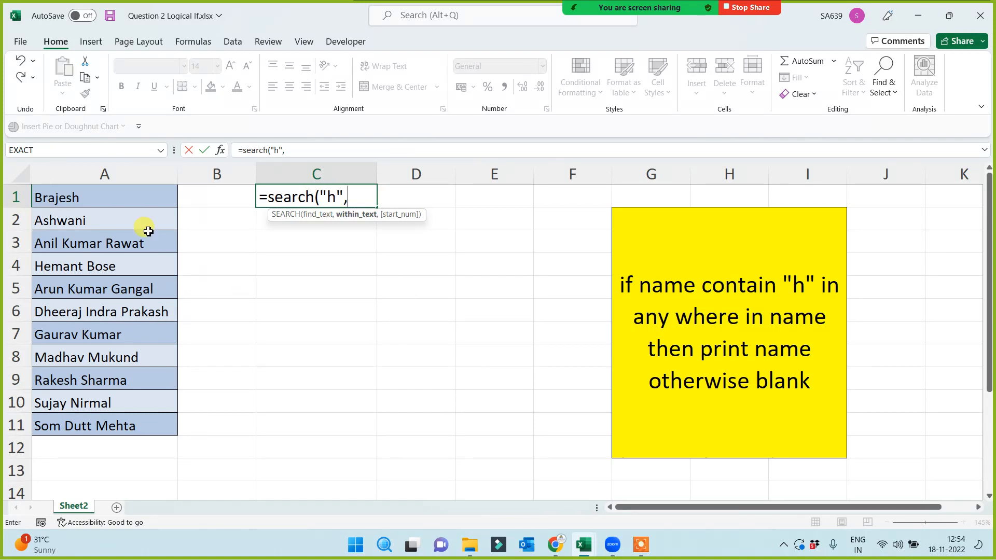
left_click(136, 202)
type(")")
key("Return")
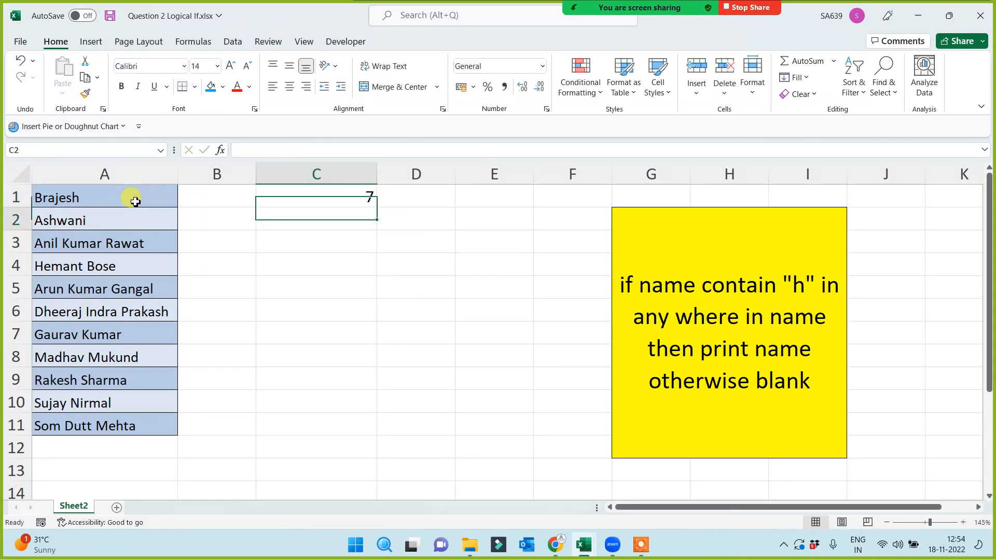
left_click(285, 201)
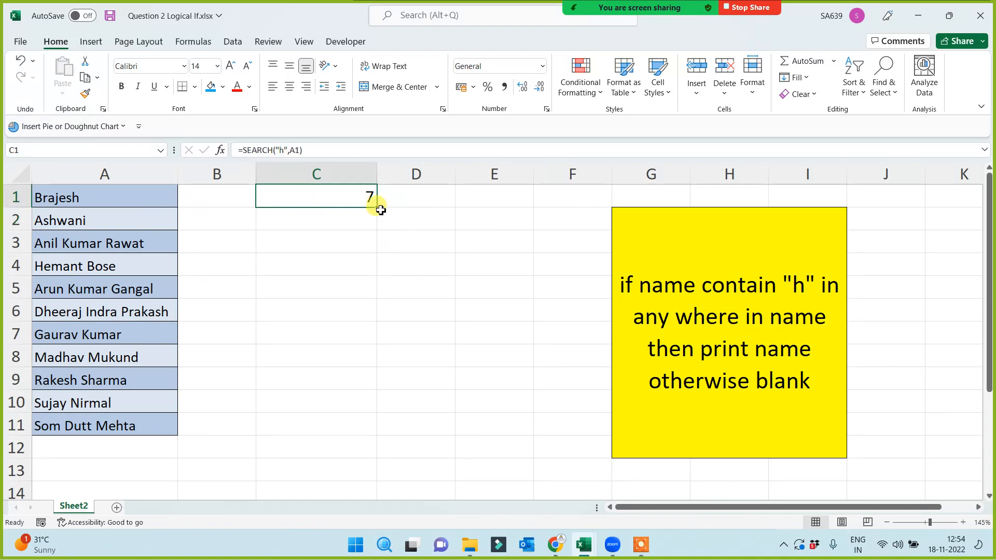
left_click_drag(377, 208, 346, 436)
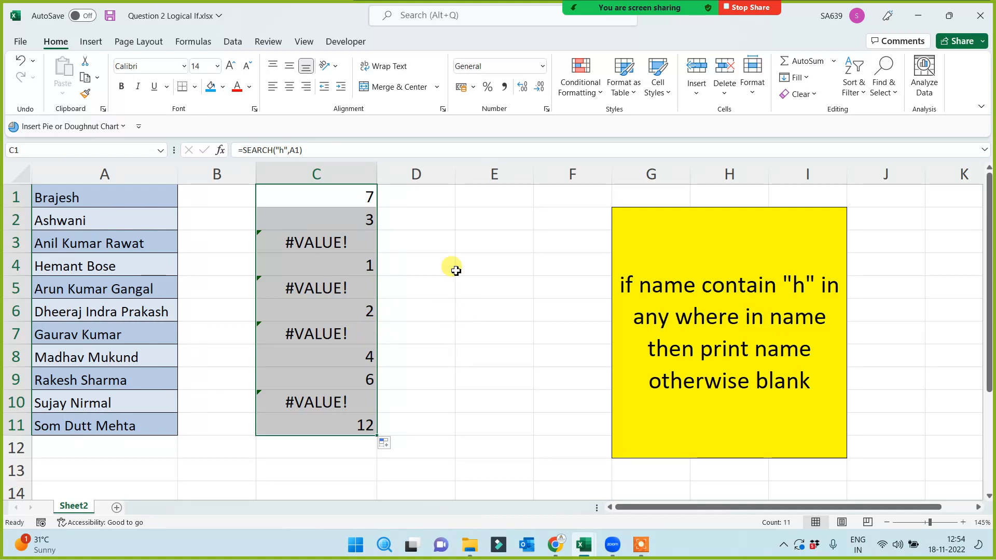
- Examine the SEARCH formulas and results in column C, comparing numeric positions with error cells
left_click(337, 194)
left_click(346, 220)
left_click(351, 288)
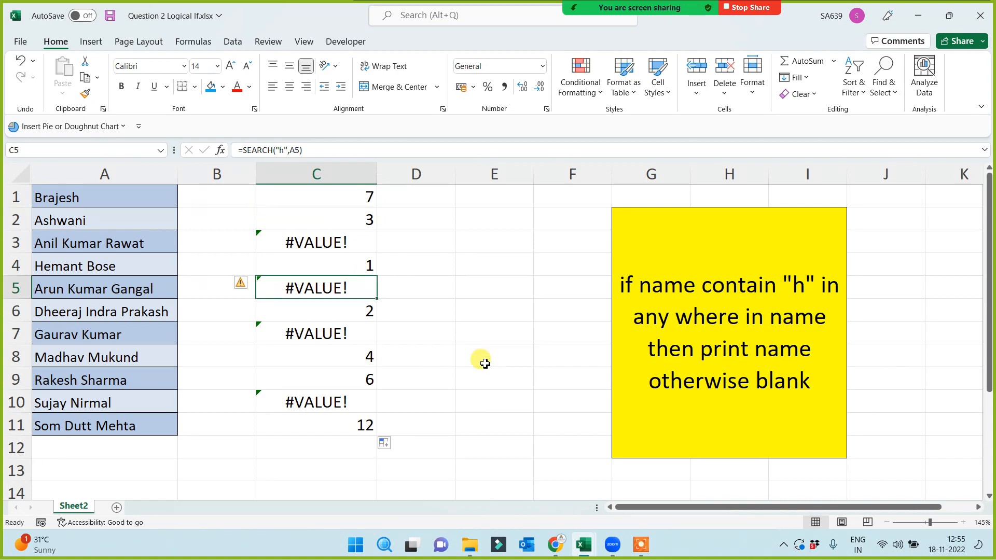
left_click(483, 357)
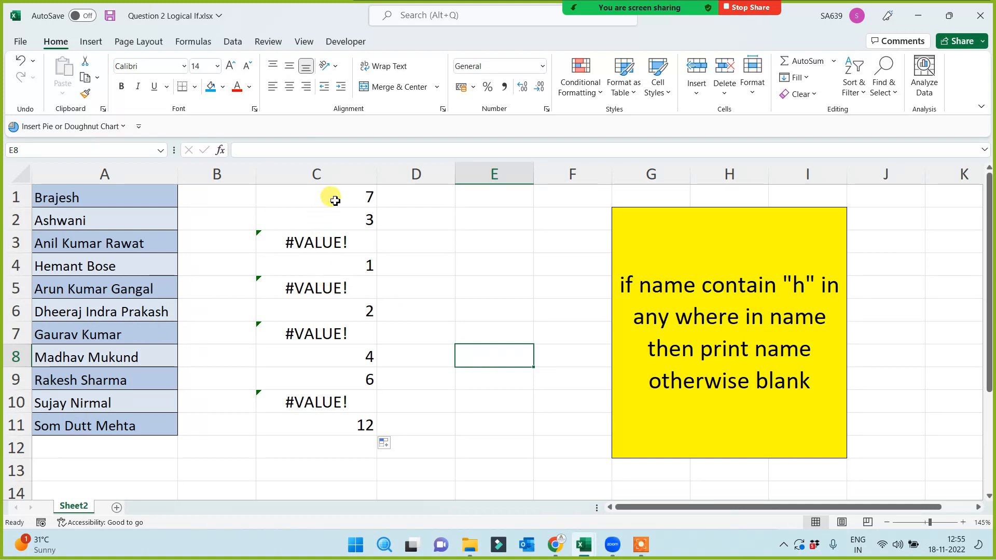
left_click(339, 222)
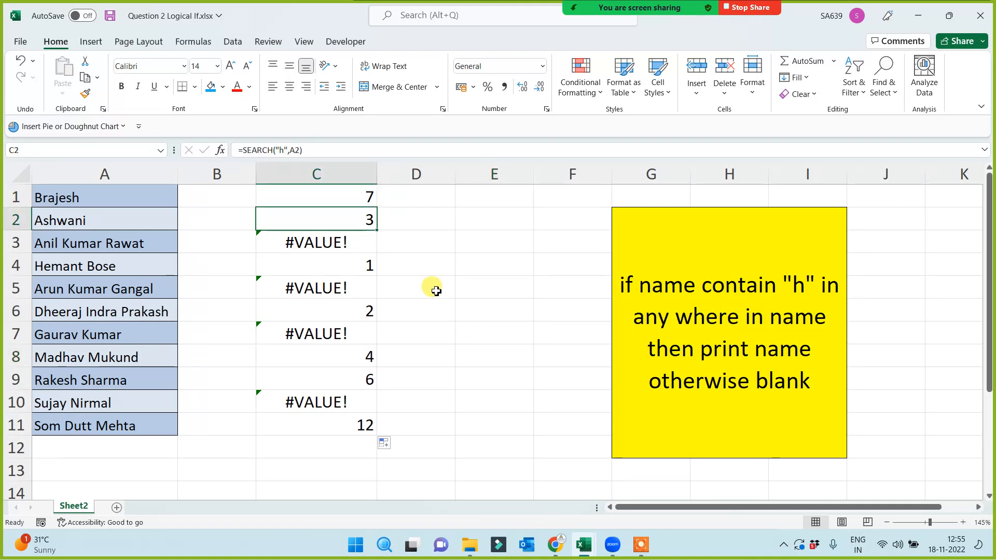
left_click(330, 193)
- Enter =ISERROR(C1) in D1 and fill it down to D11
left_click(441, 191)
type("=ise")
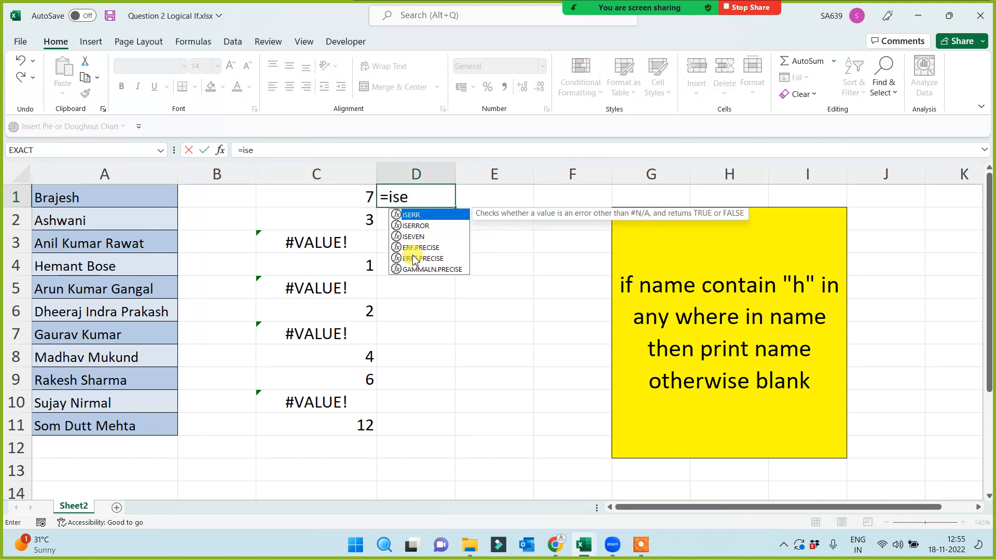
key("Down")
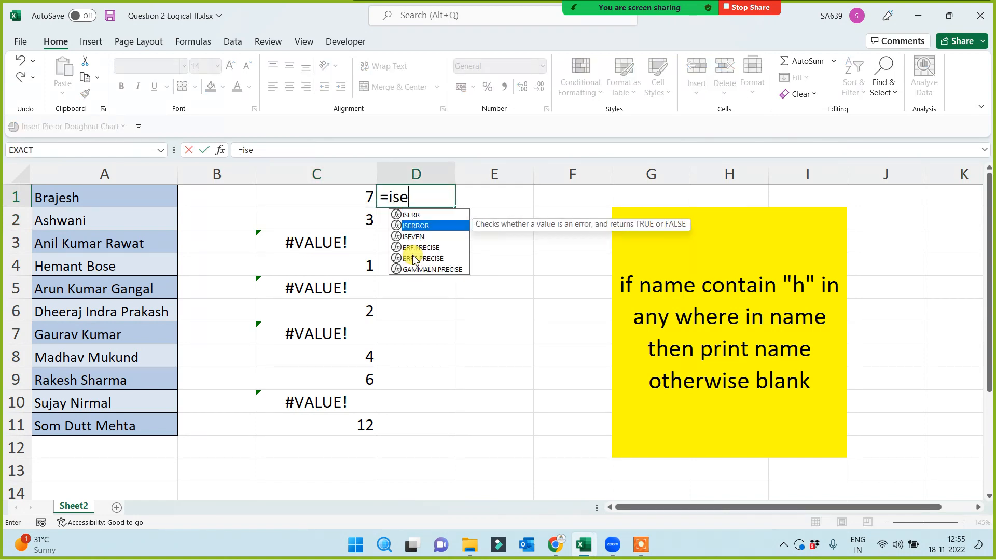
key("Tab")
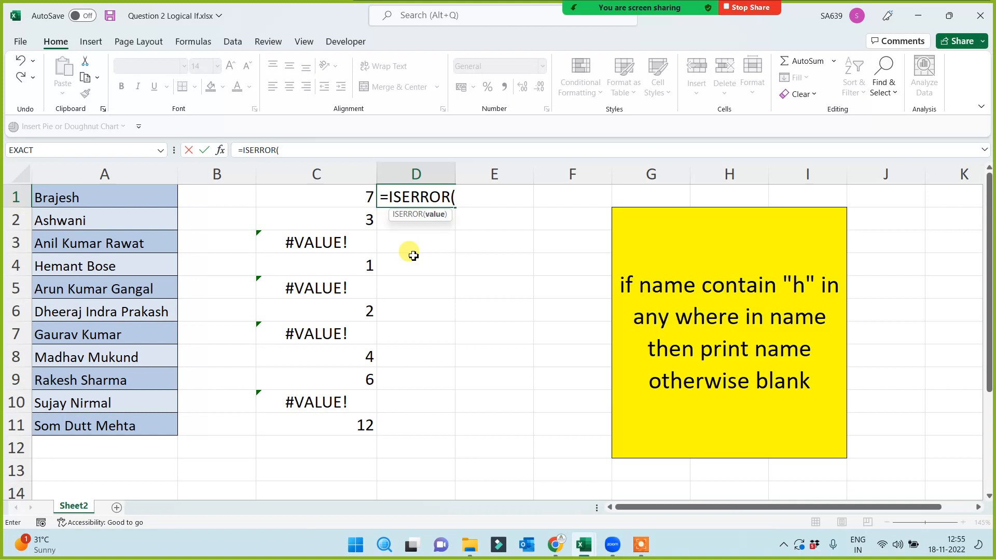
left_click(339, 197)
key("Return")
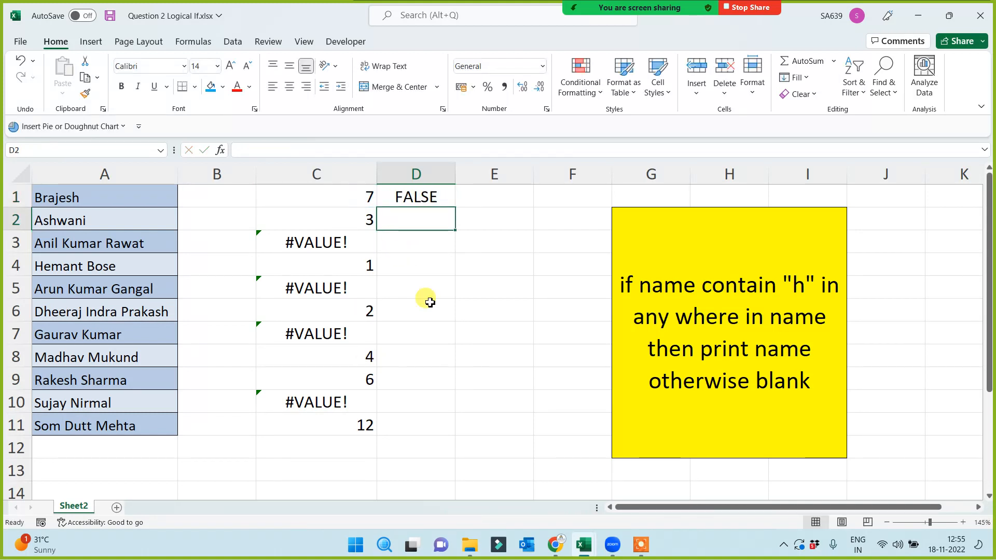
left_click(431, 201)
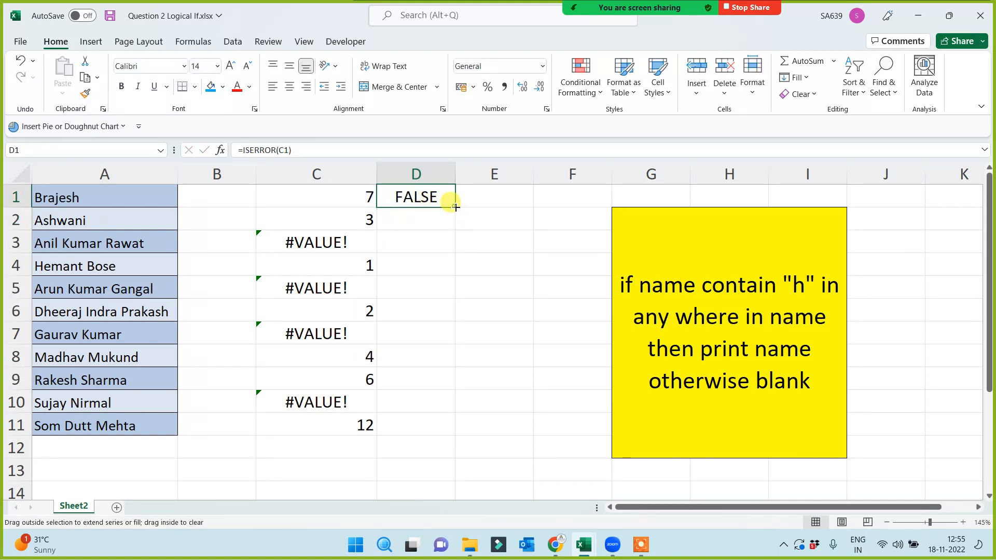
double_click(455, 207)
- Enter =IF(D1=FALSE,A1,"") in E1 and fill it down to E11
left_click(480, 200)
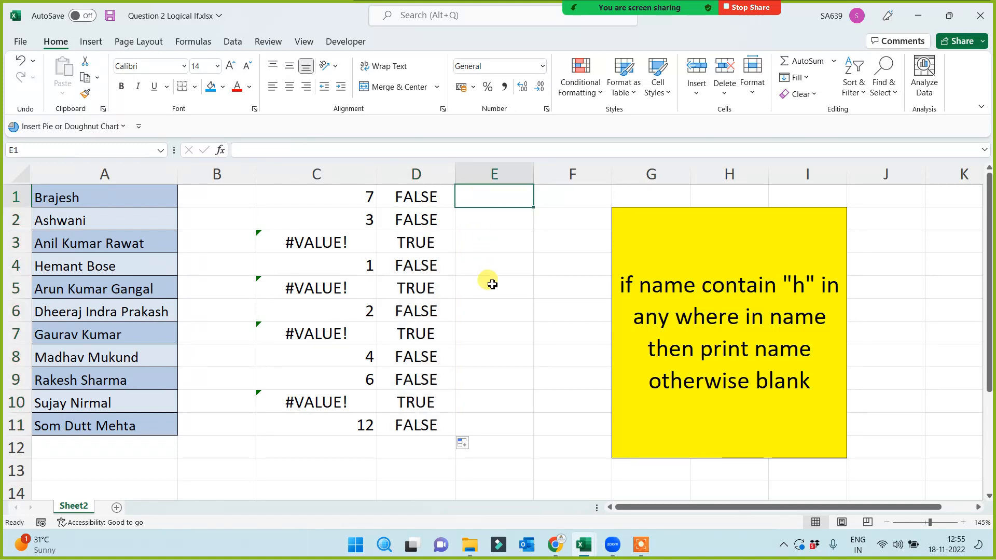
type("=if(")
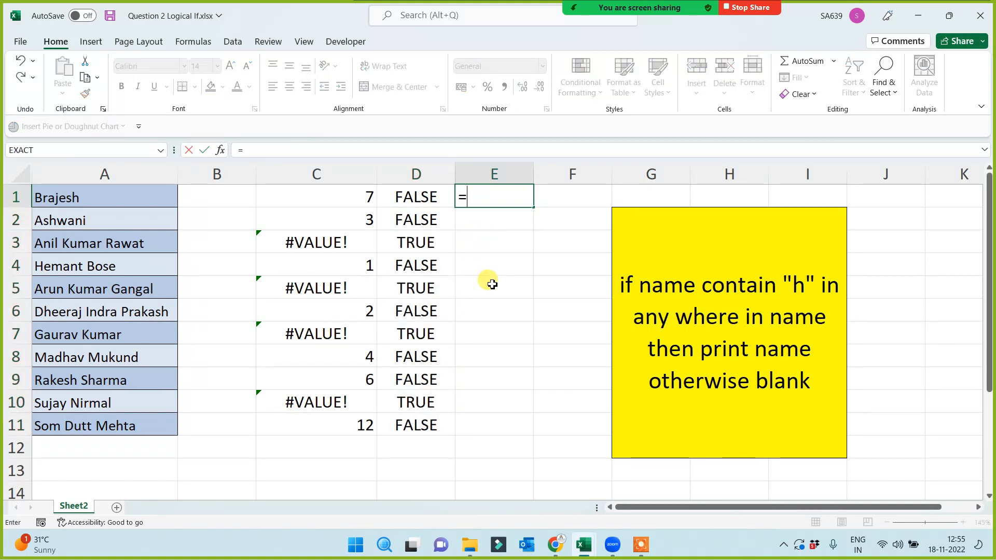
left_click(415, 196)
type("=false,")
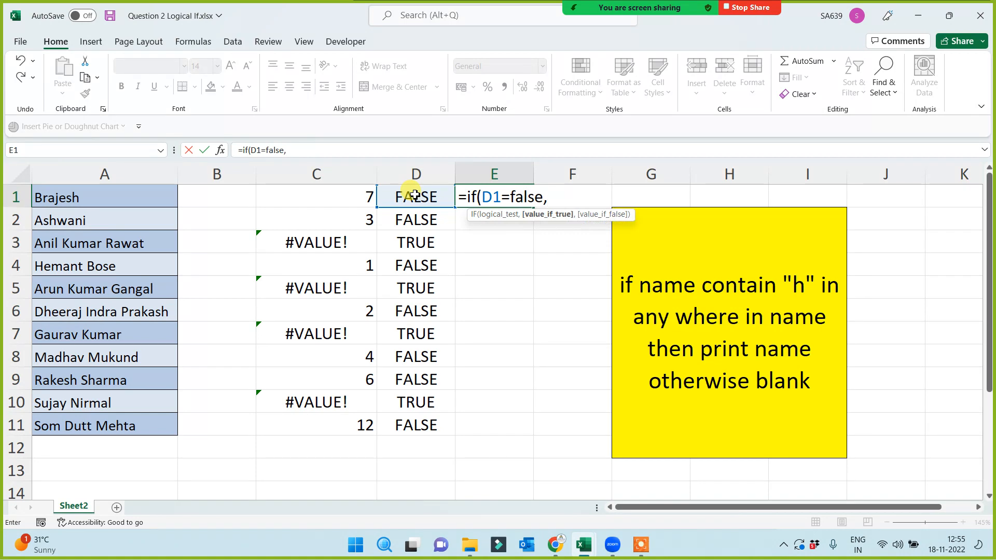
left_click(117, 202)
type(",\"\"")
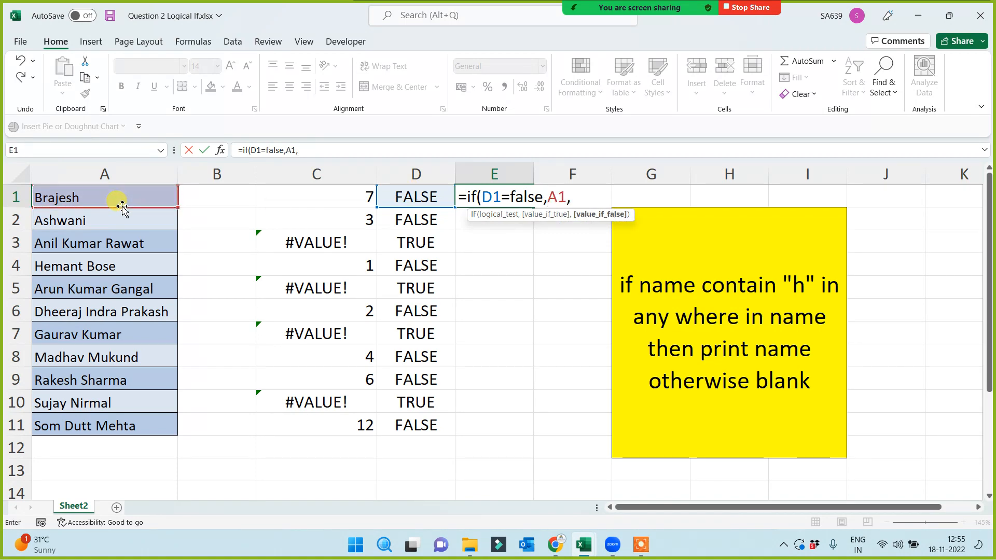
type(")")
key("Return")
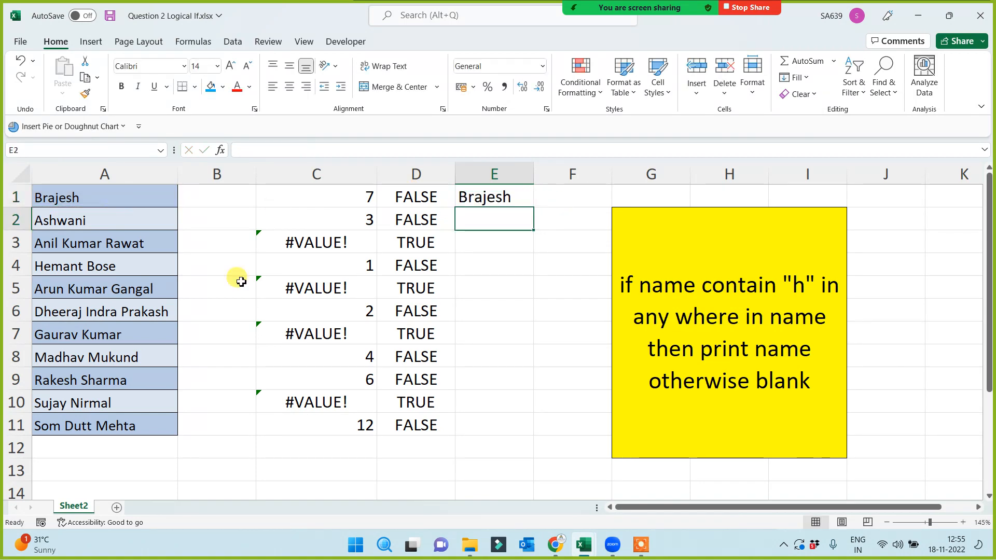
left_click(524, 201)
double_click(533, 207)
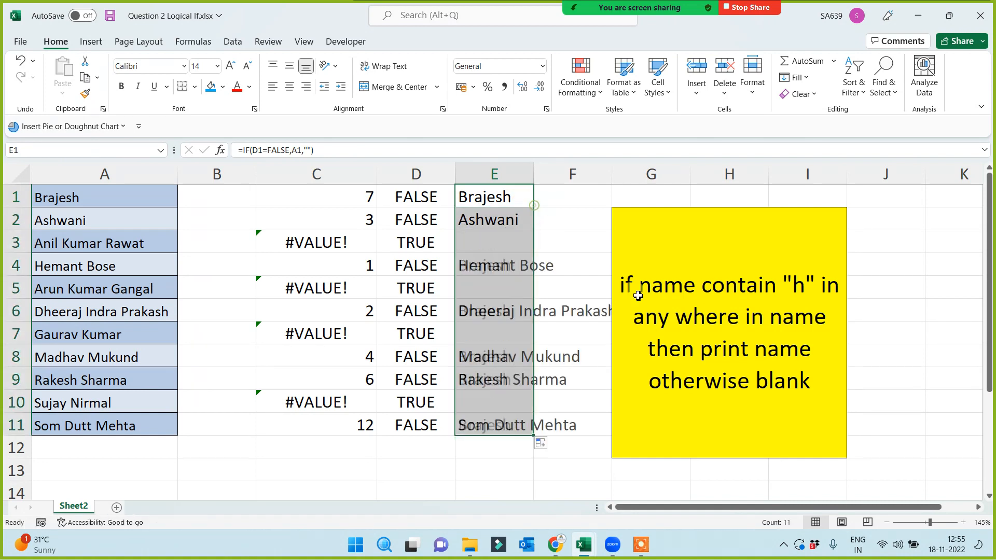
left_click(354, 455)
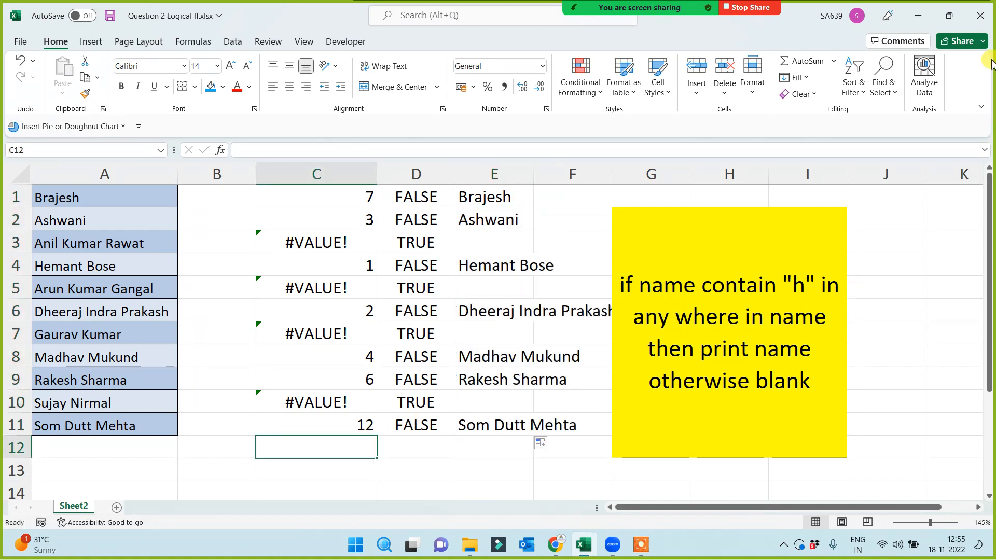
- Close the Question 2 workbook without saving and open Question 3 Logical If.xlsx from the if and nested if folder
left_click(979, 19)
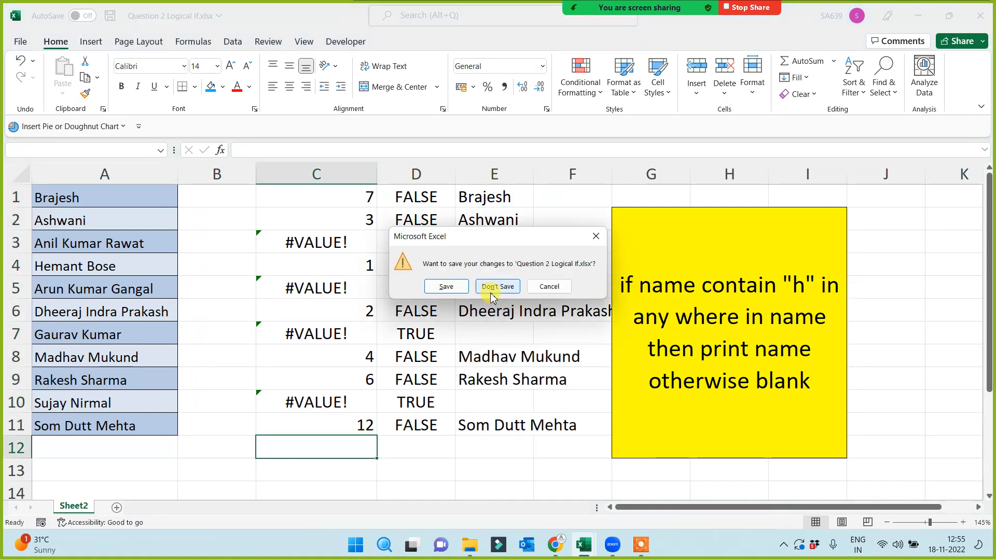
left_click(495, 286)
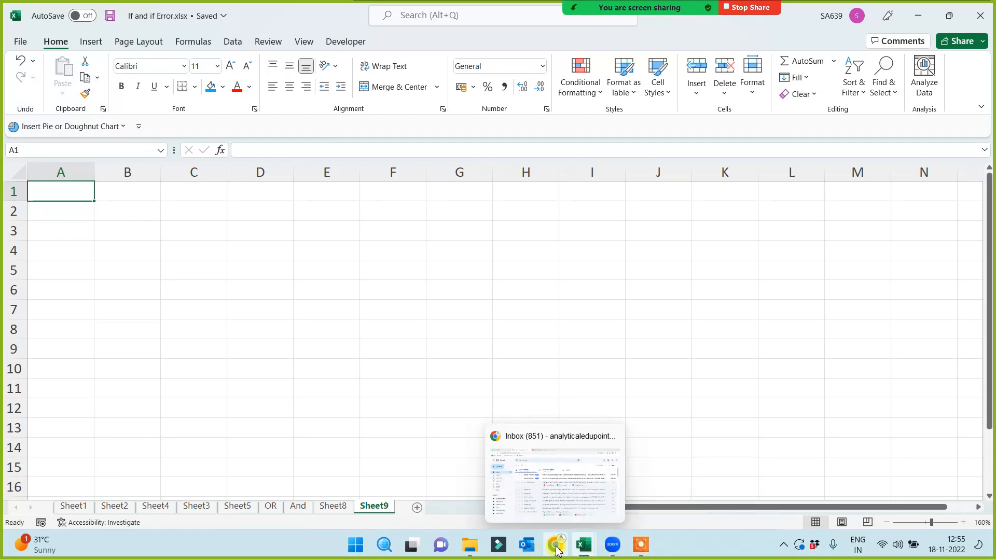
left_click(470, 544)
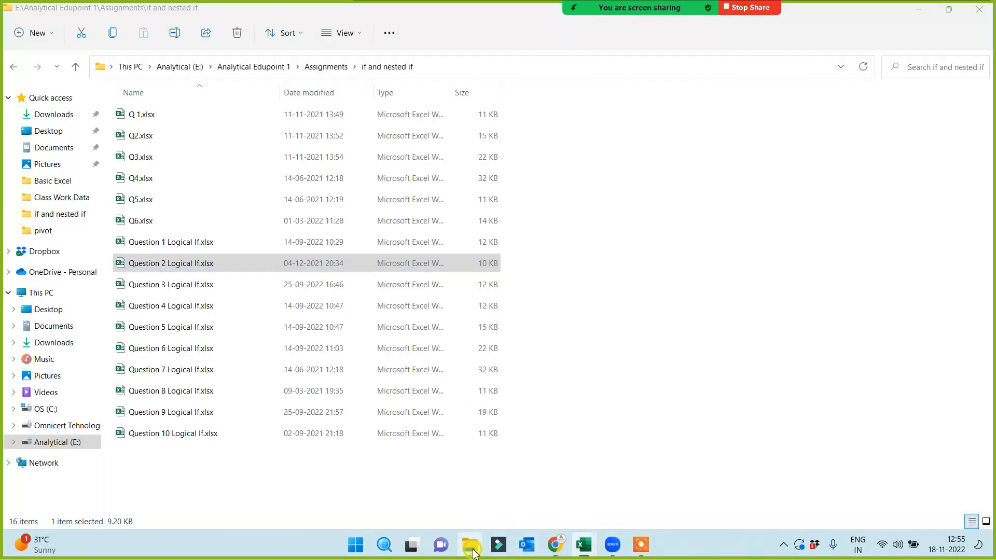
double_click(157, 289)
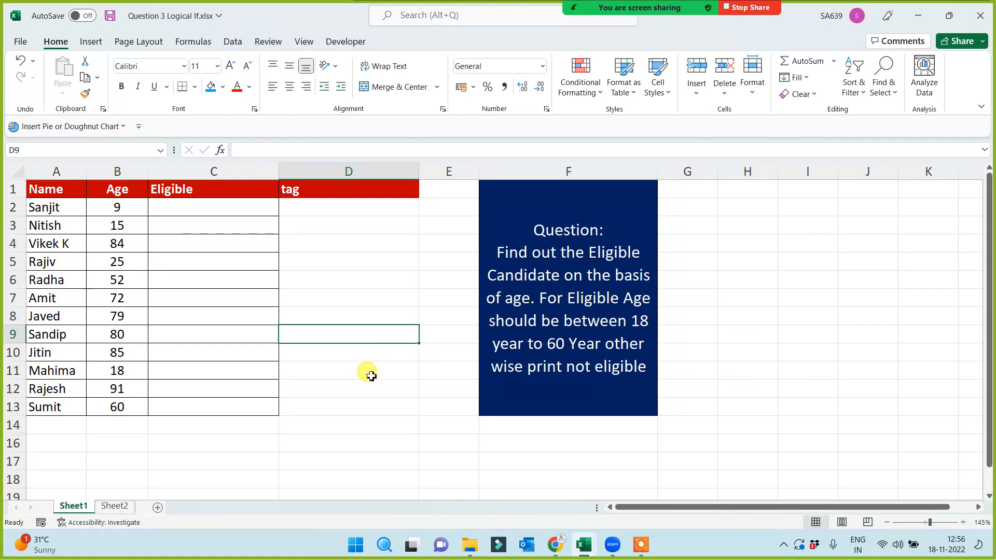
- Begin an IF formula in C2 that tests B2>=18 and returns "eil" when true
left_click(369, 374)
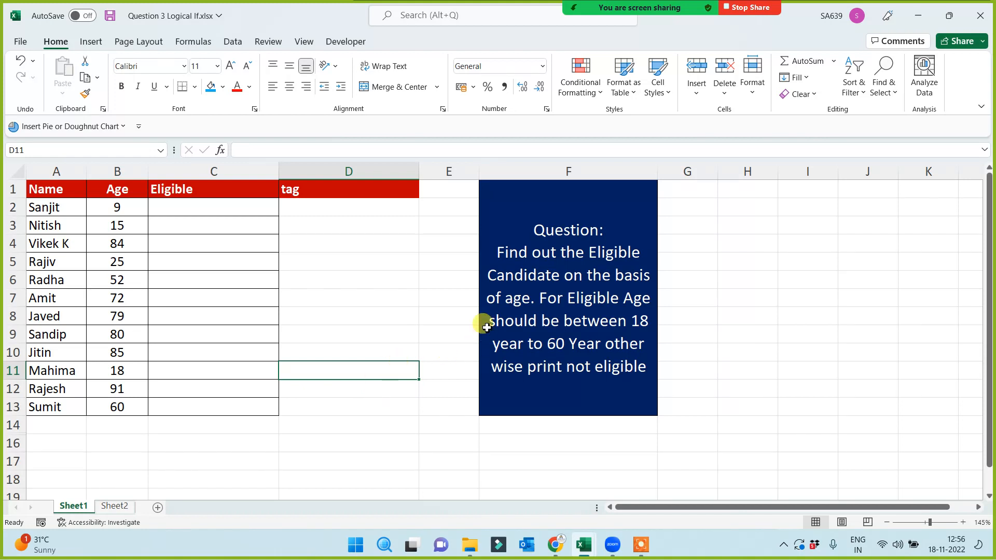
left_click(358, 292)
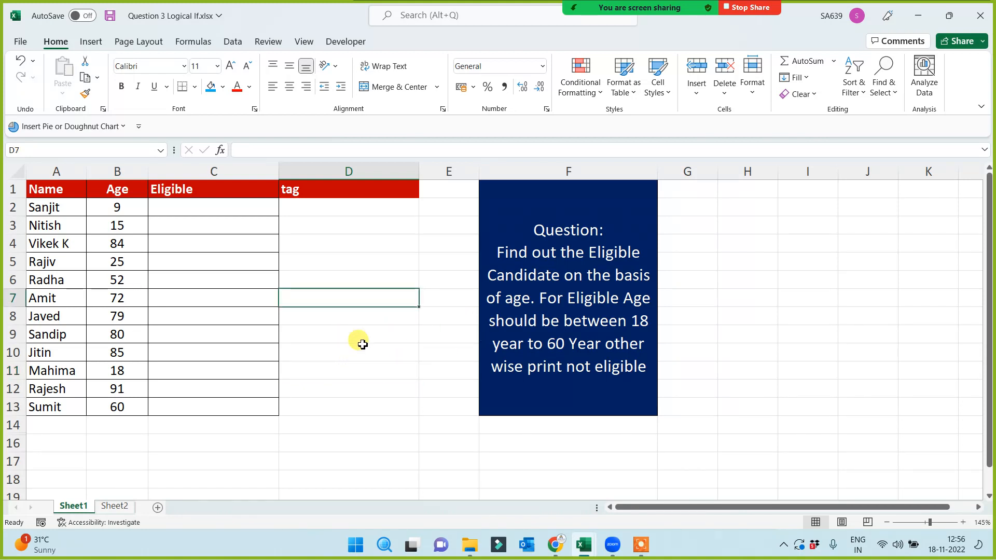
left_click(203, 206)
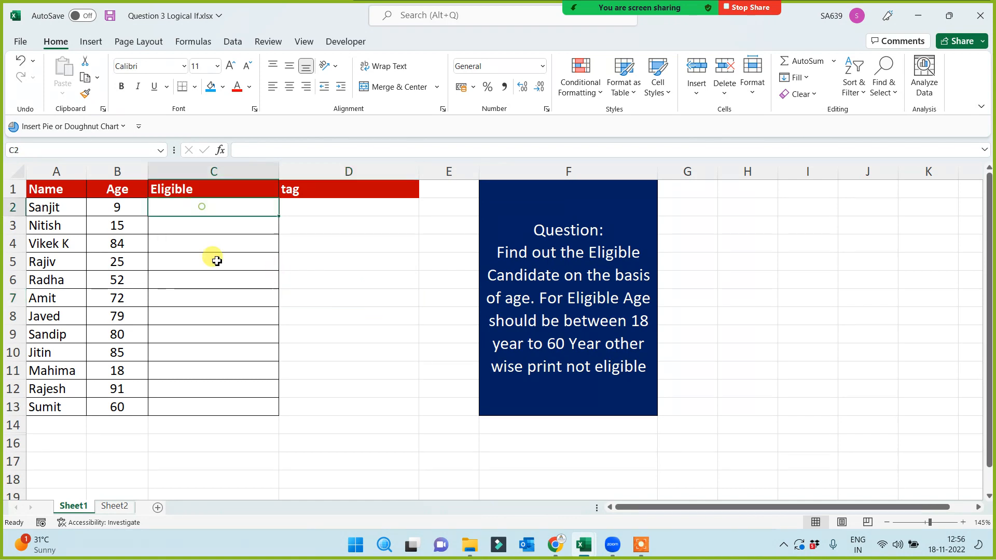
type("=")
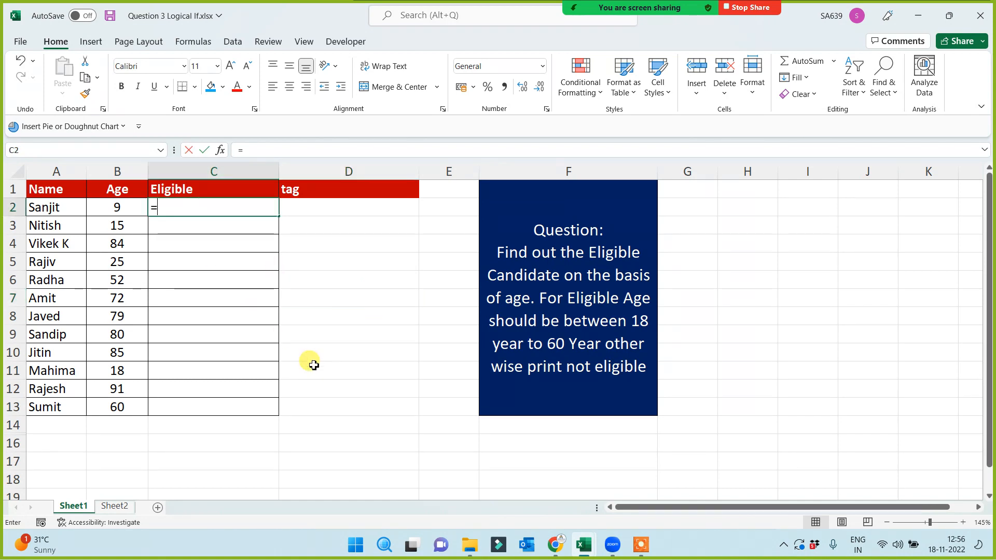
type("if(")
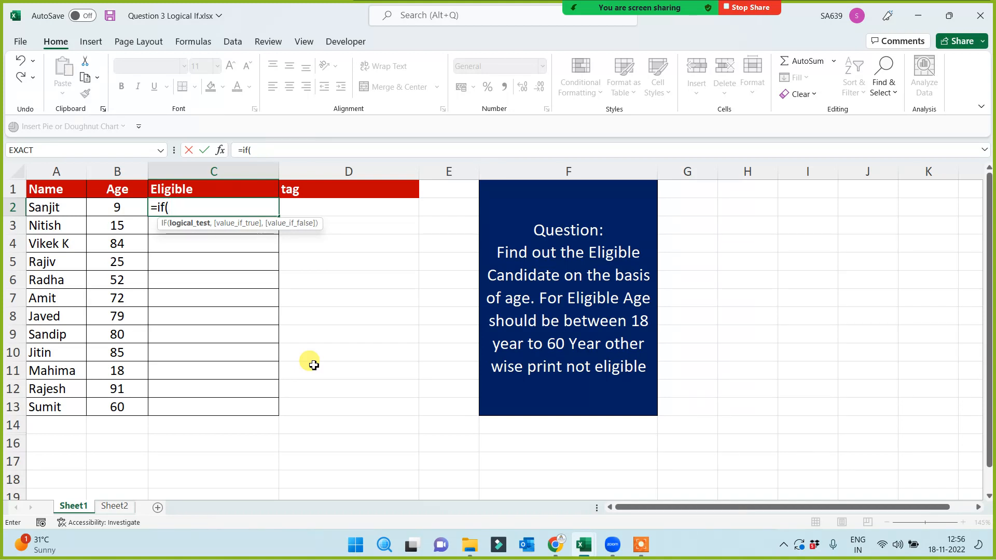
left_click(117, 207)
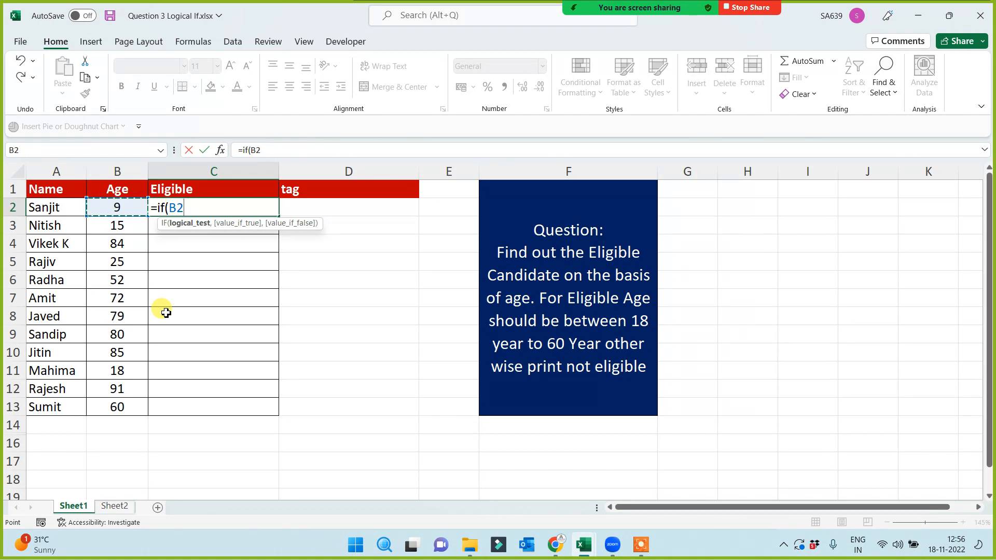
type(">=18")
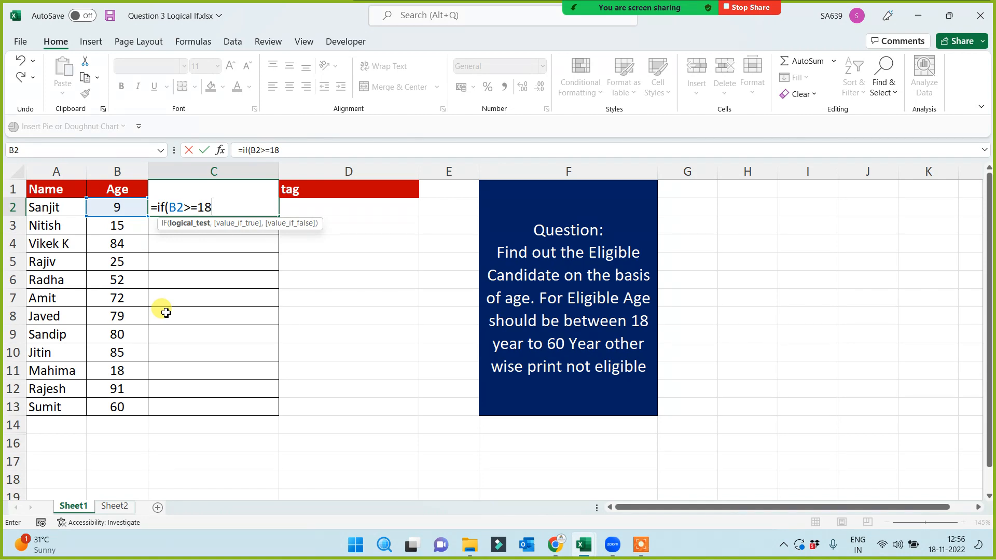
type(",")
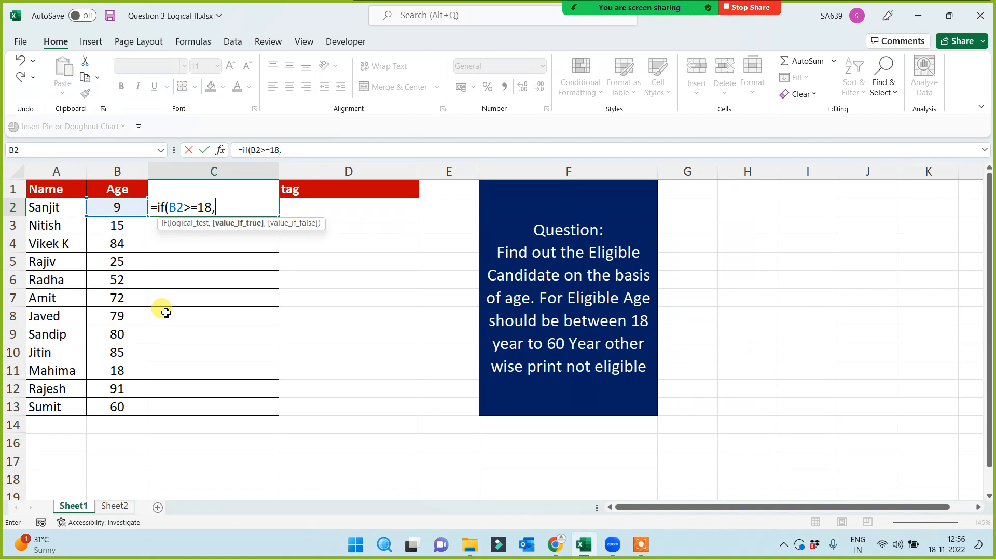
type("\"")
type("eil\",")
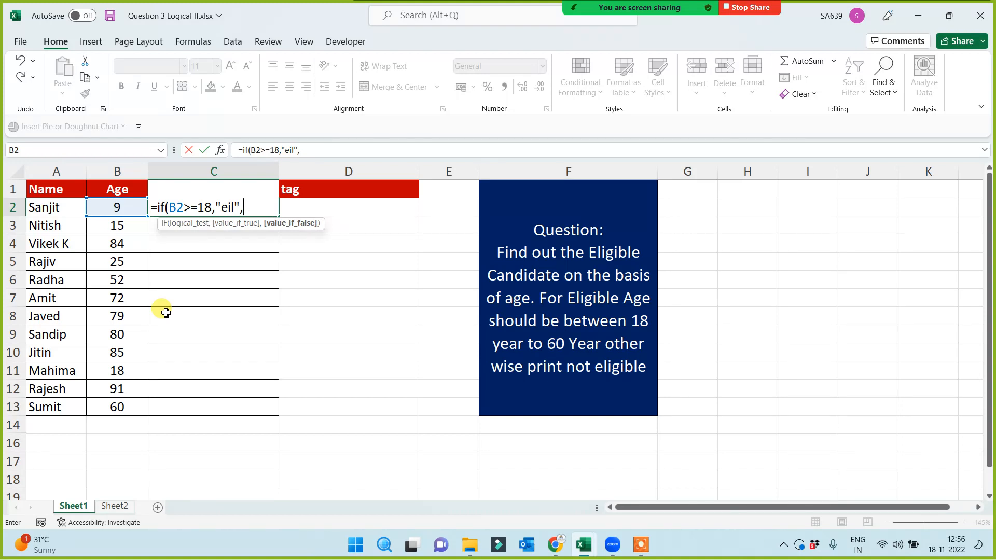
- Complete the C2 formula with a nested IF testing B2>=60 that returns "not eli" for both outcomes
type("if(")
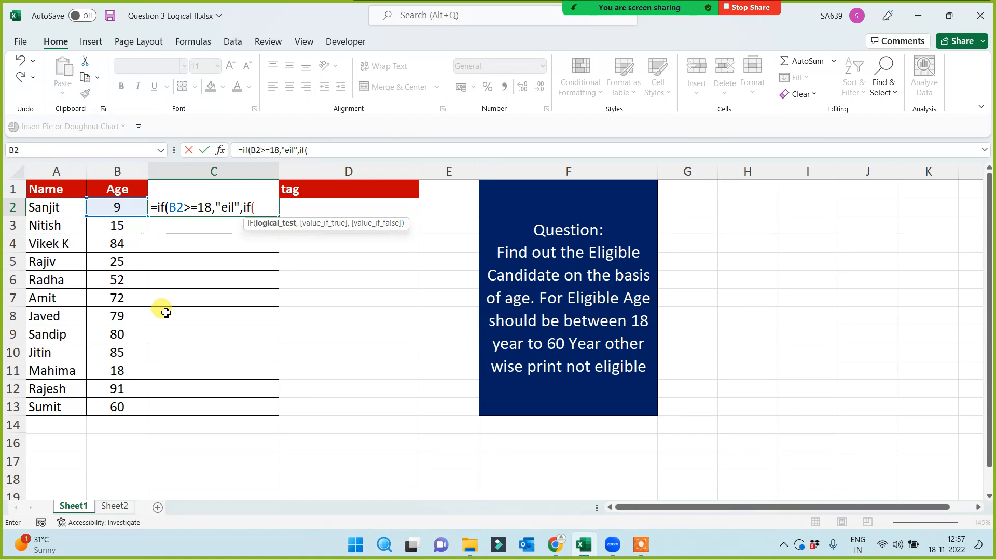
left_click(113, 208)
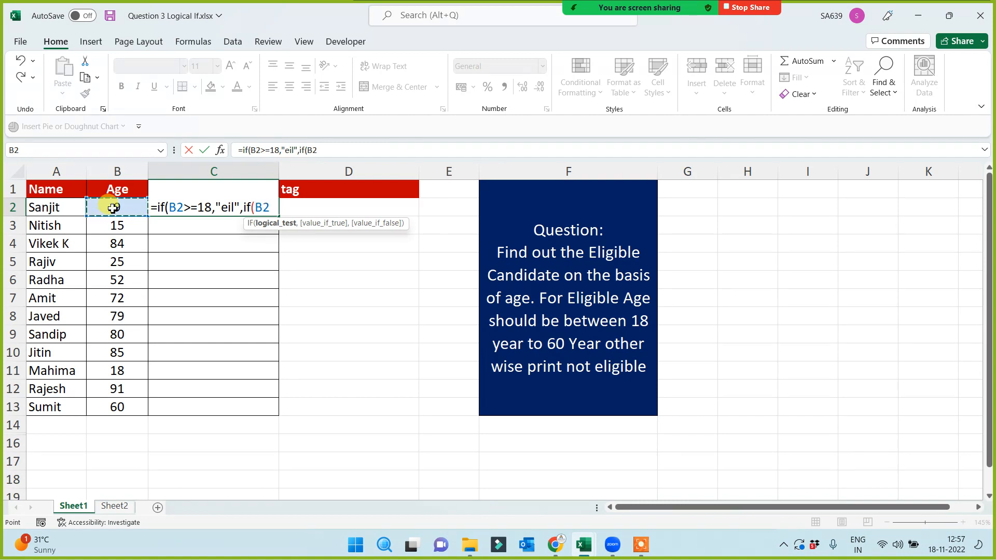
type(">")
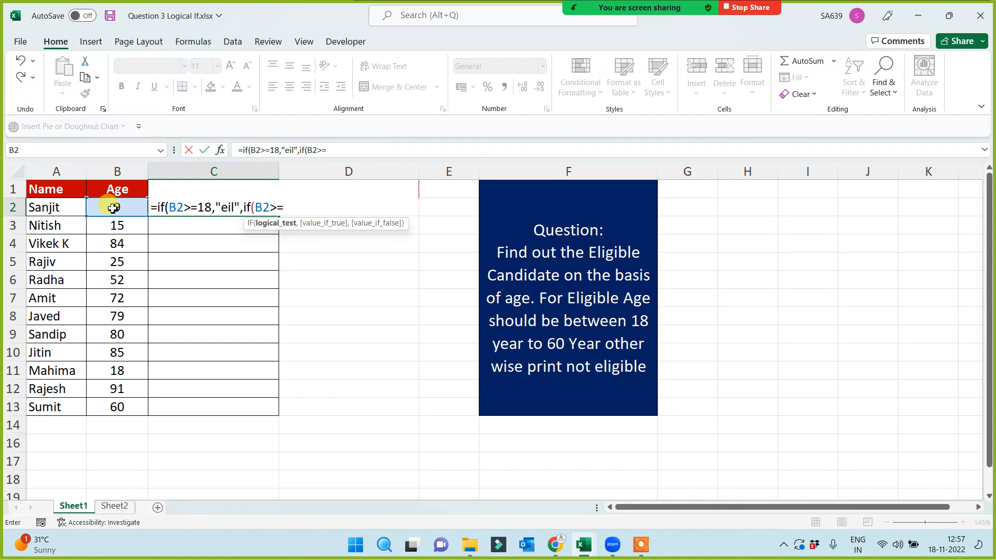
type("=60,")
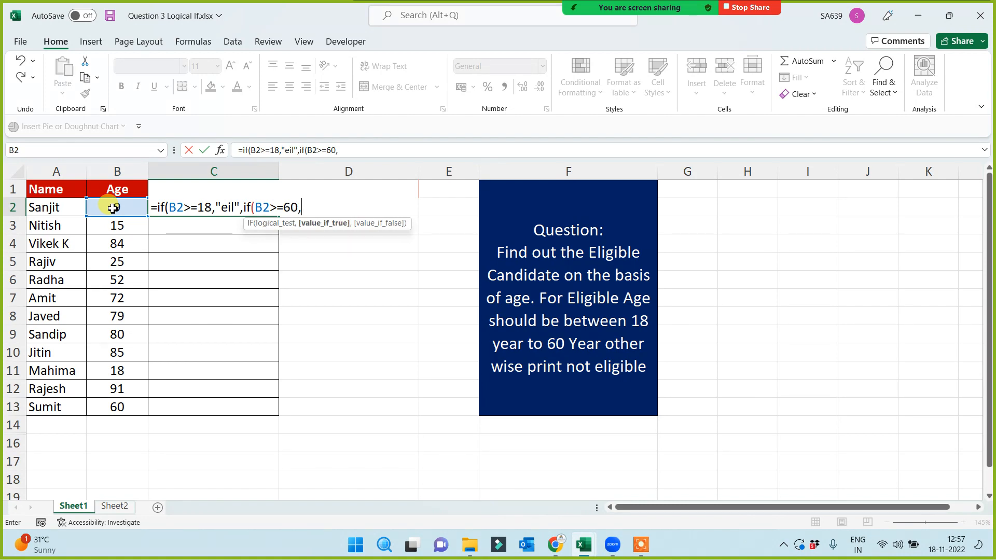
type("\"not eli\"")
type(",")
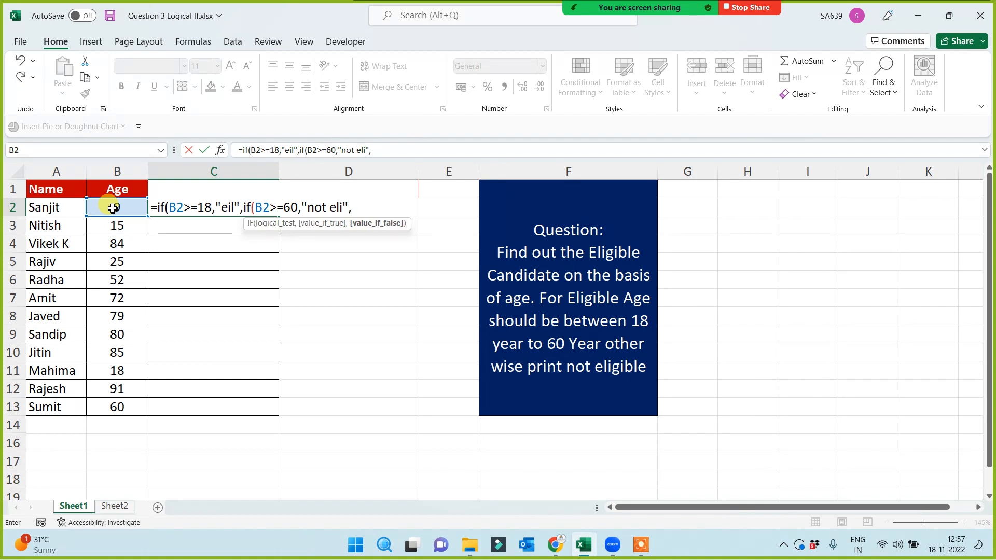
type("\"not eli\"))")
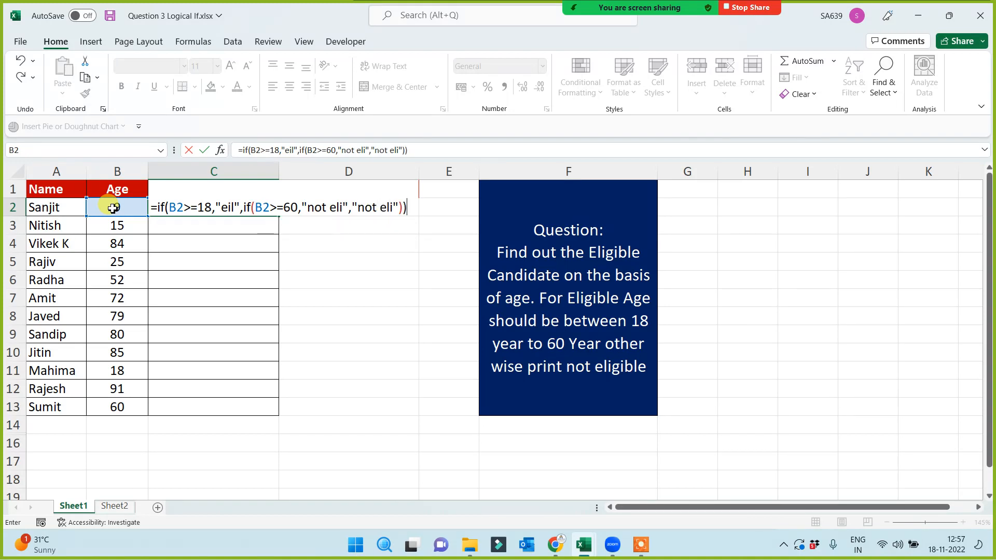
key("Return")
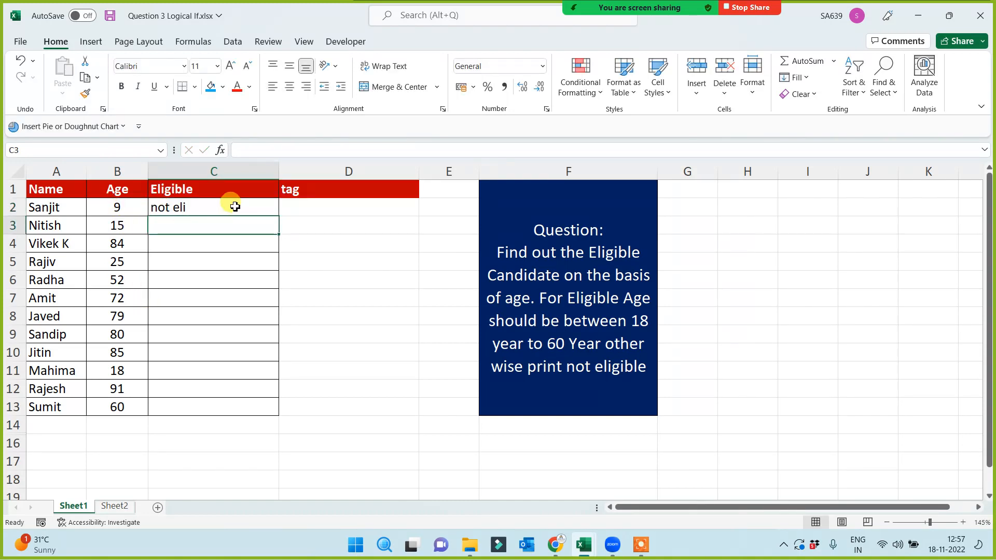
- Fill the C2 formula down to C13 and select A4:C4 to check that candidate's result
left_click(234, 205)
left_click_drag(278, 216, 251, 411)
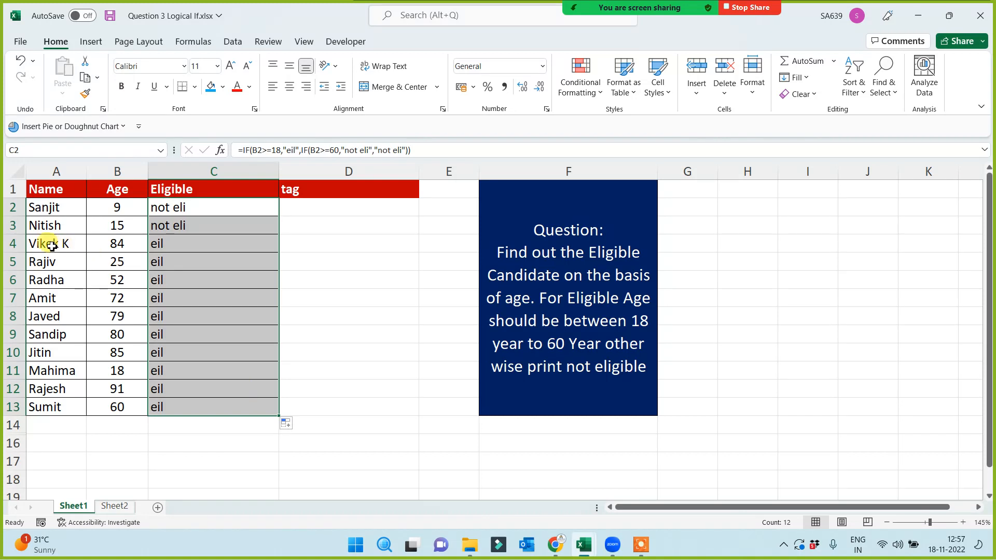
left_click_drag(47, 244, 227, 248)
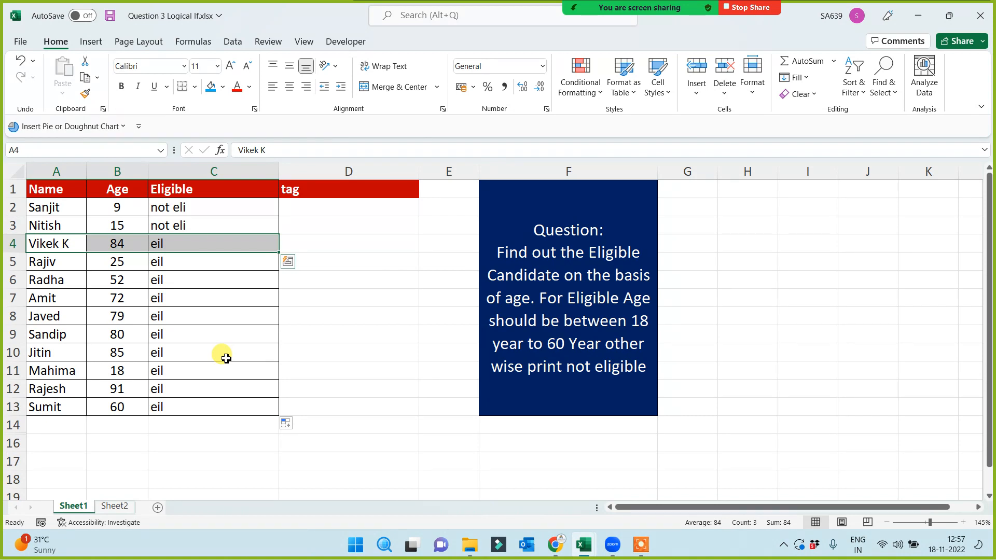
left_click(321, 204)
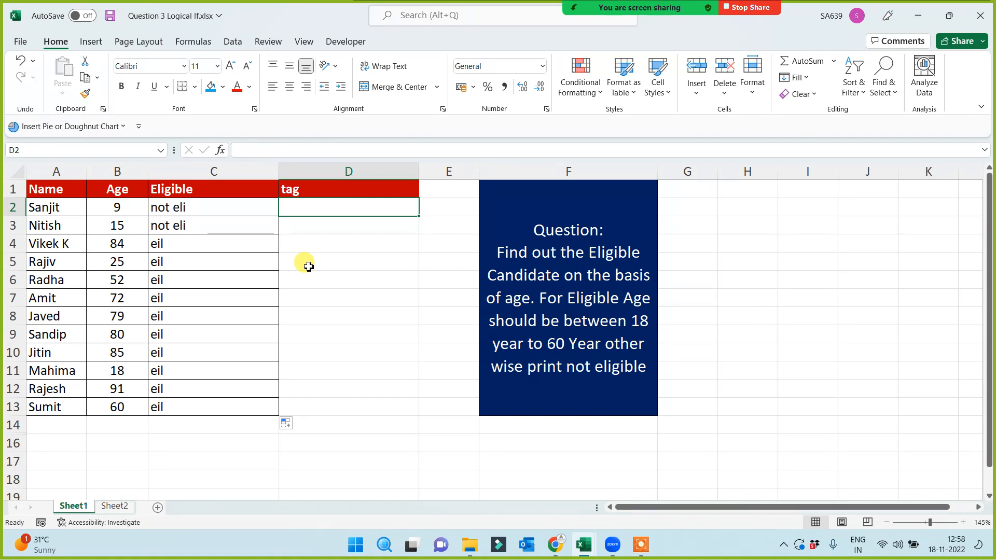
type("=if(")
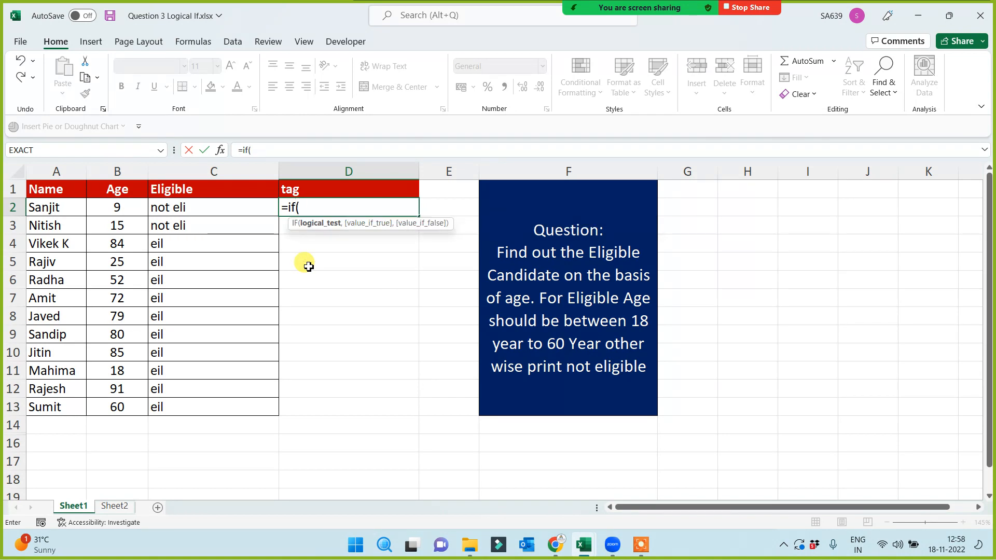
left_click(99, 206)
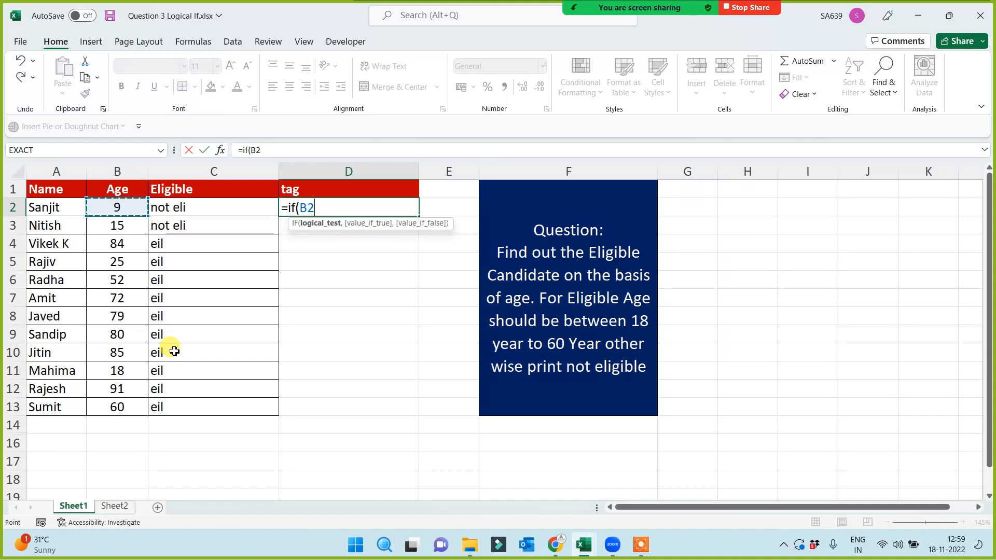
type(">")
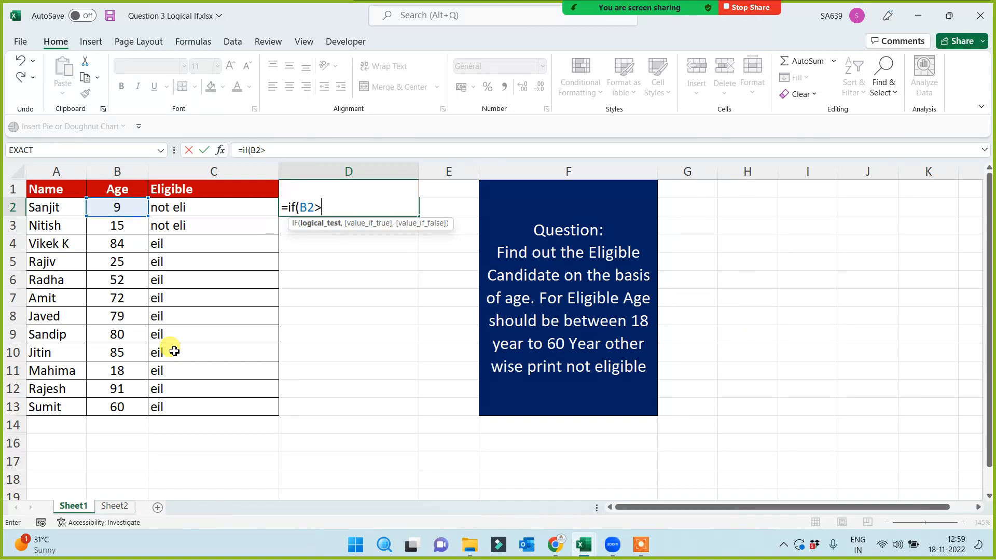
type("=18,")
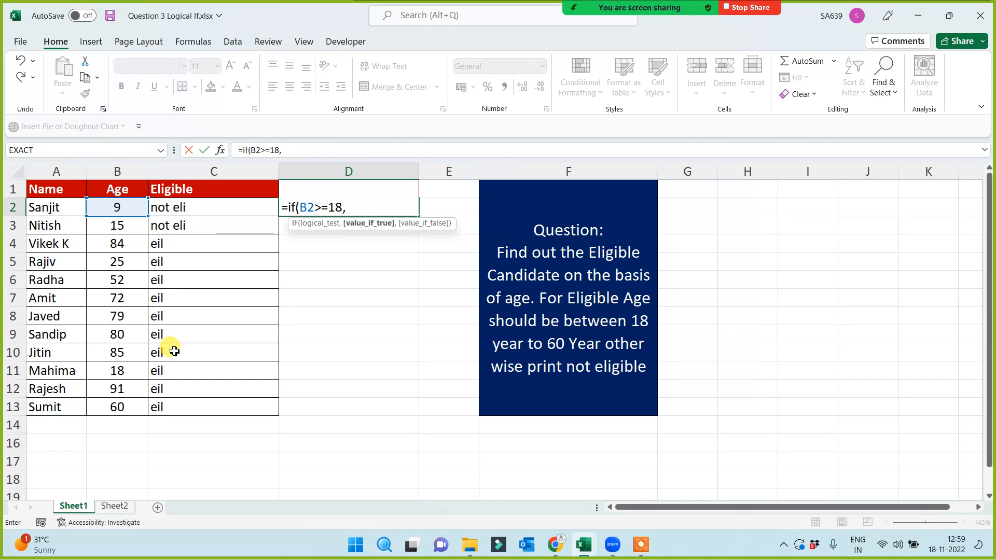
key("Escape")
- Turn the C2 formula into visible text with a leading space and autofit column C to show it
left_click(206, 207)
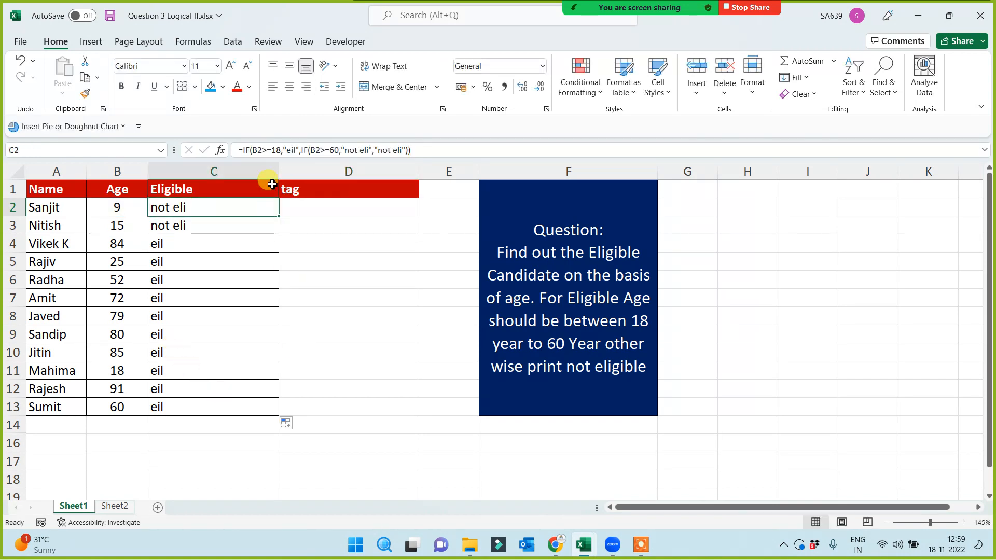
left_click(239, 150)
left_click(344, 320)
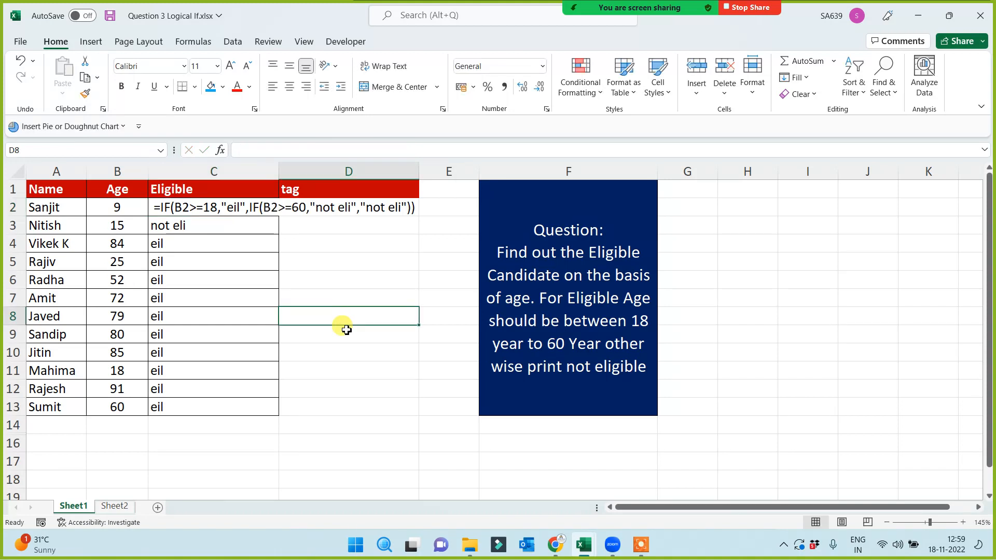
double_click(279, 171)
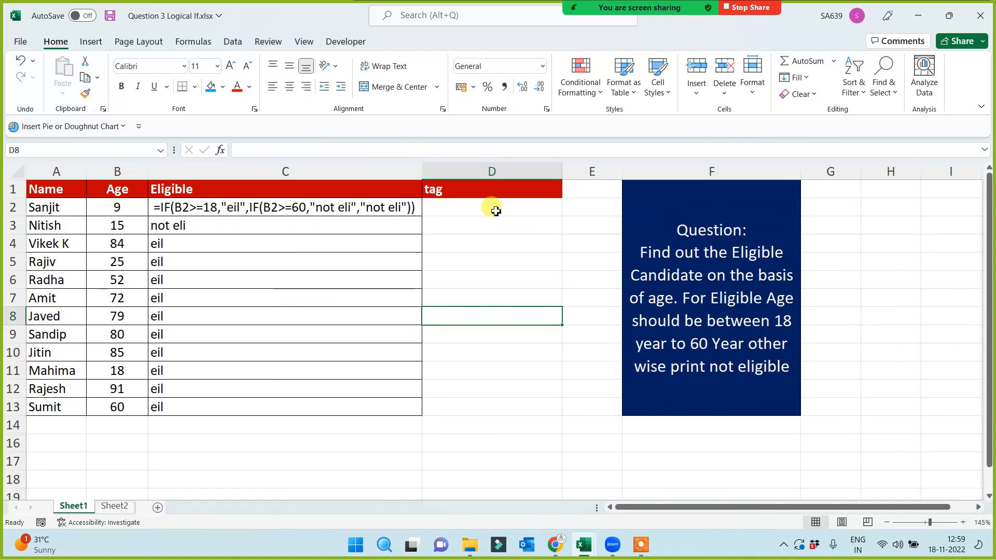
left_click(490, 208)
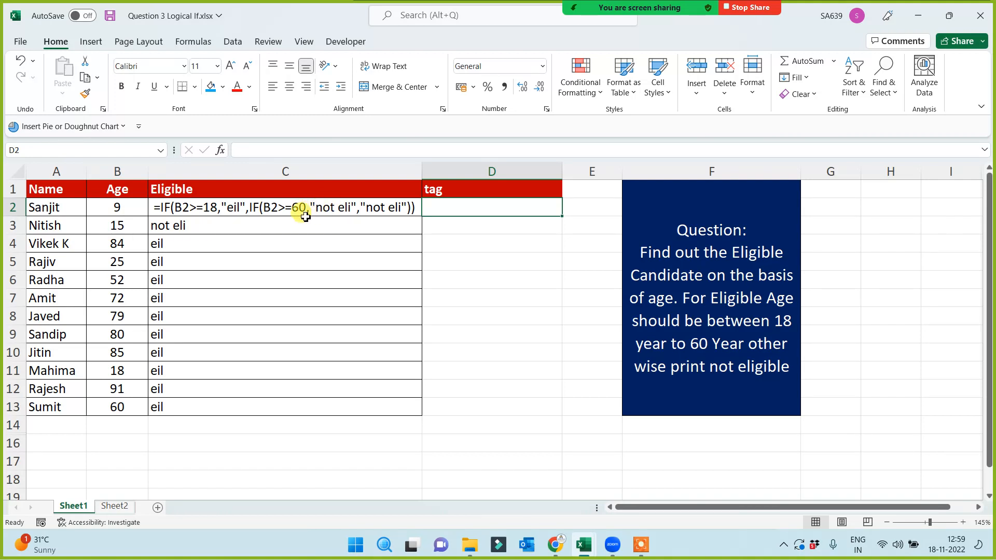
- Erase the first IF's true value in C2's formula text and re-enter it as "eil"
double_click(233, 207)
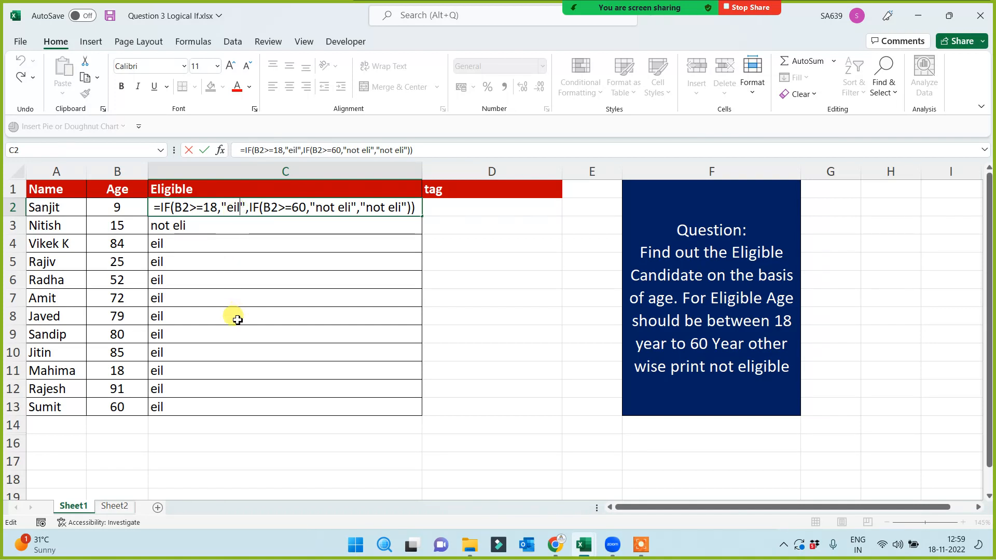
key("BackSpace")
key("BackSpace")
key("BackSpace")
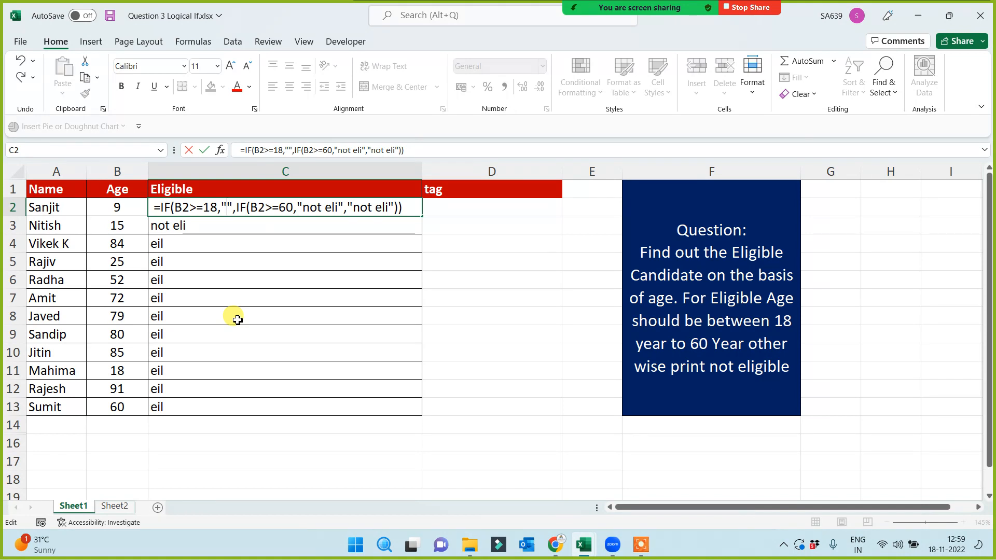
type("eil")
key("ctrl+Return")
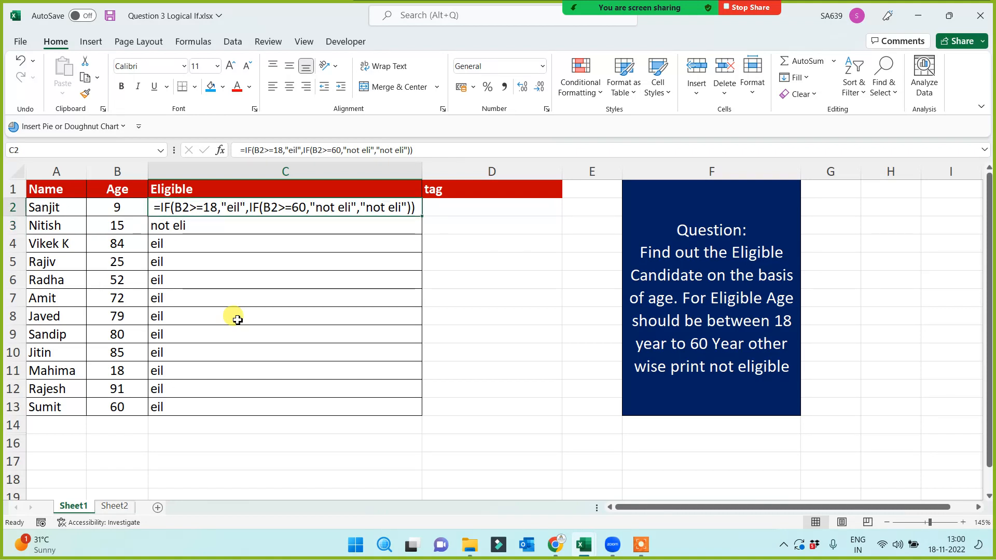
- Clear the formula text from C2 and leave the cell empty
key("Delete")
type("=")
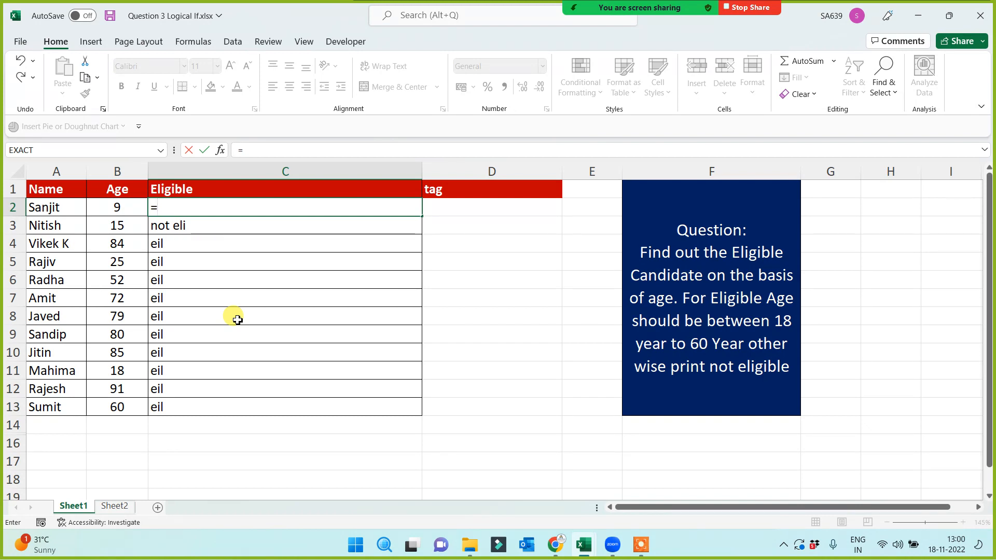
key("Escape")
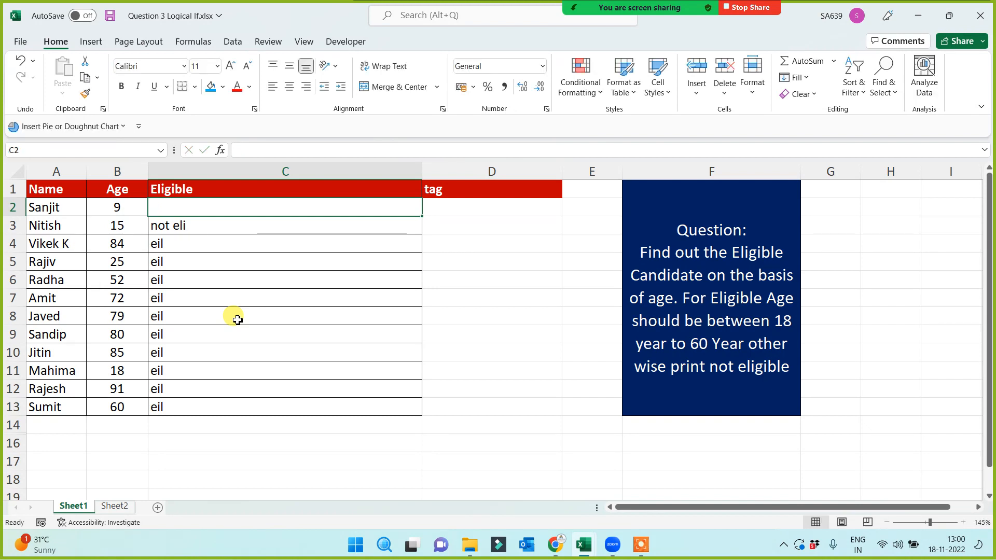
- Enter the condition note ">60, No" in D6
left_click(472, 283)
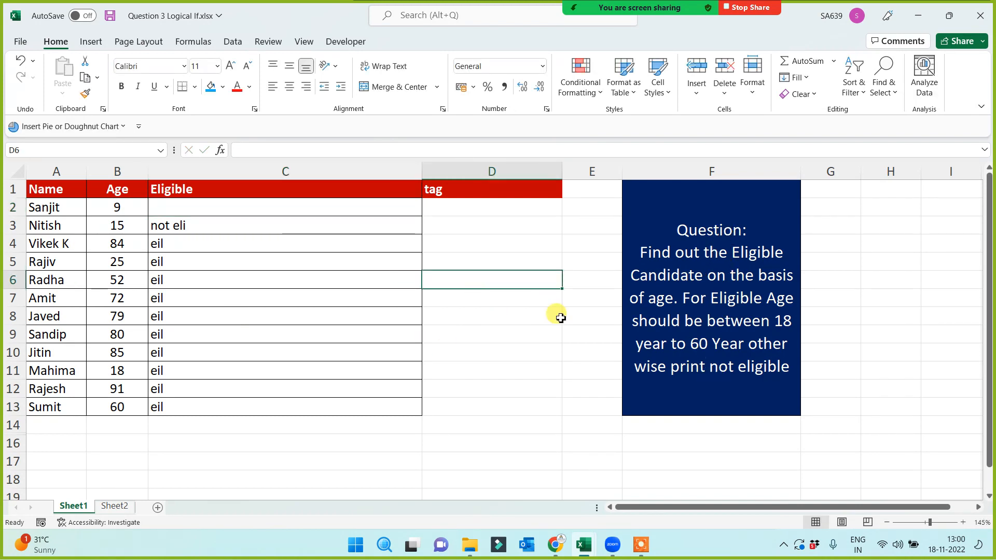
type(">")
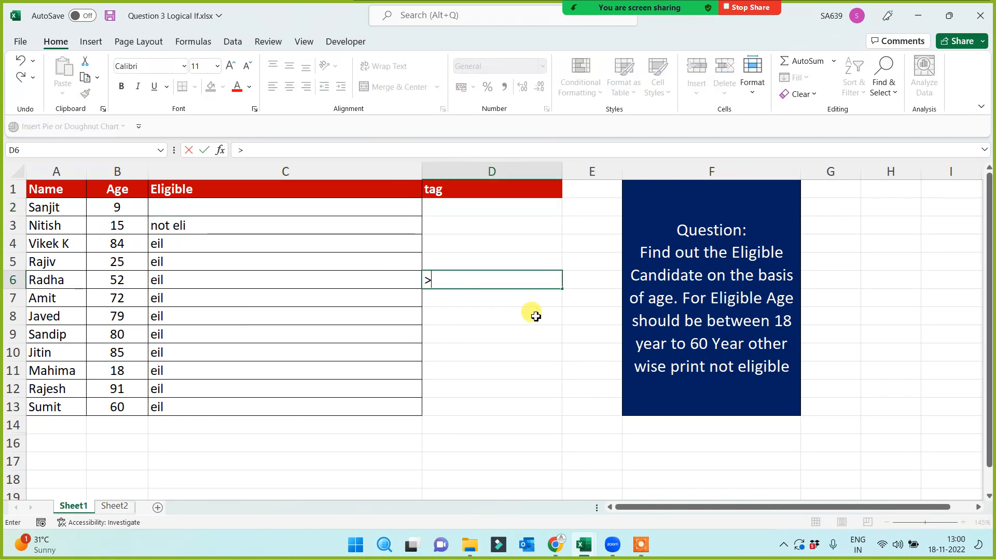
type("60, No")
key("Return")
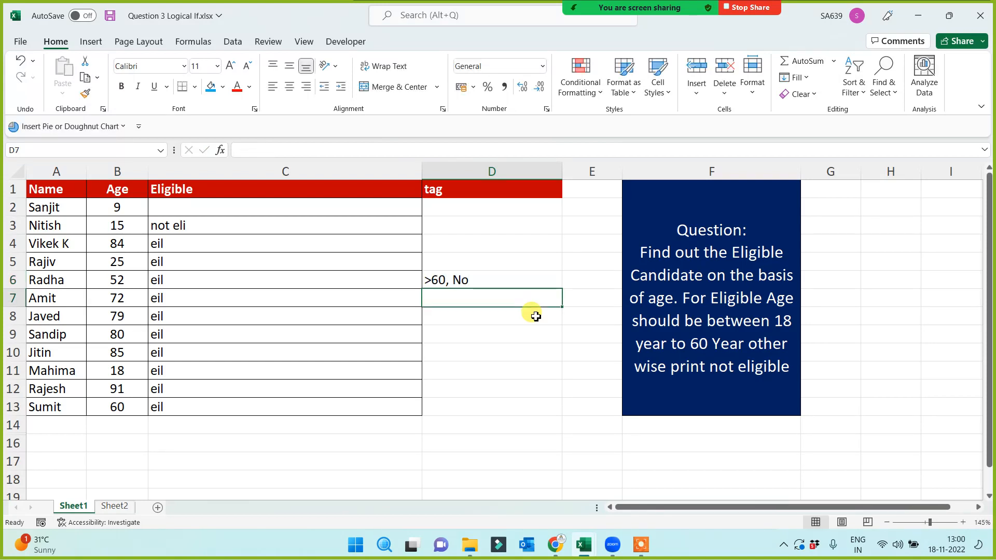
- Enter the condition notes "18-60, eli" in D7 and "<18, No" in D8
type("18-6")
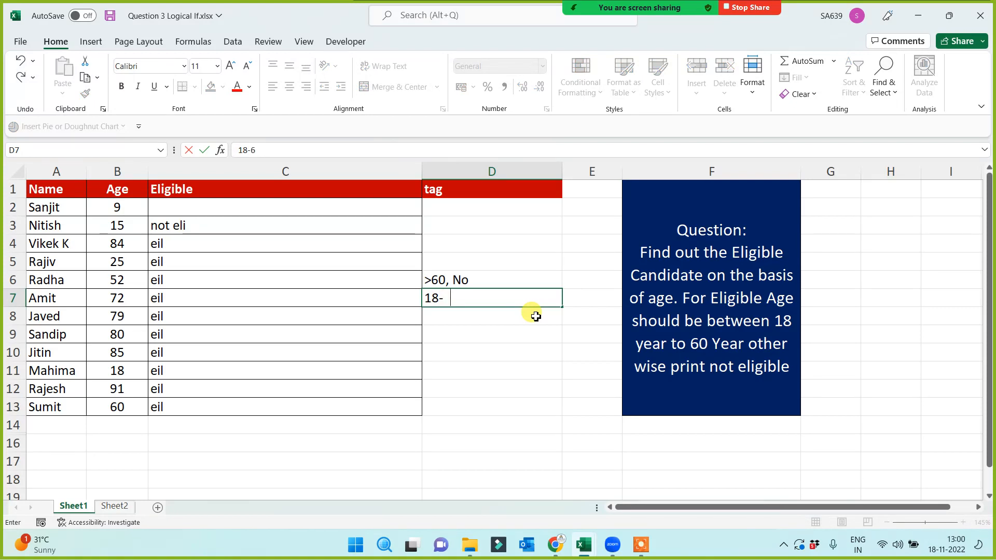
type("0,")
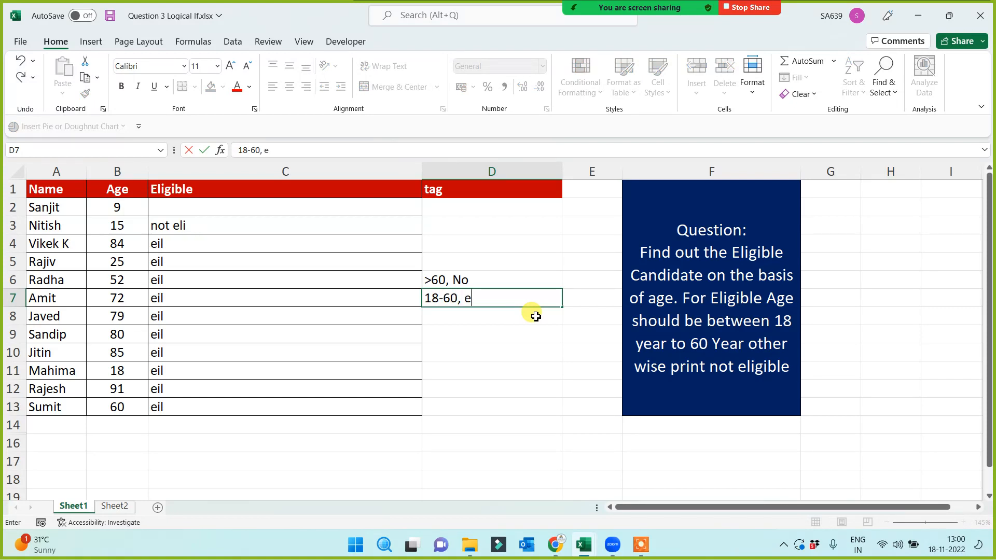
type(" eli")
key("Return")
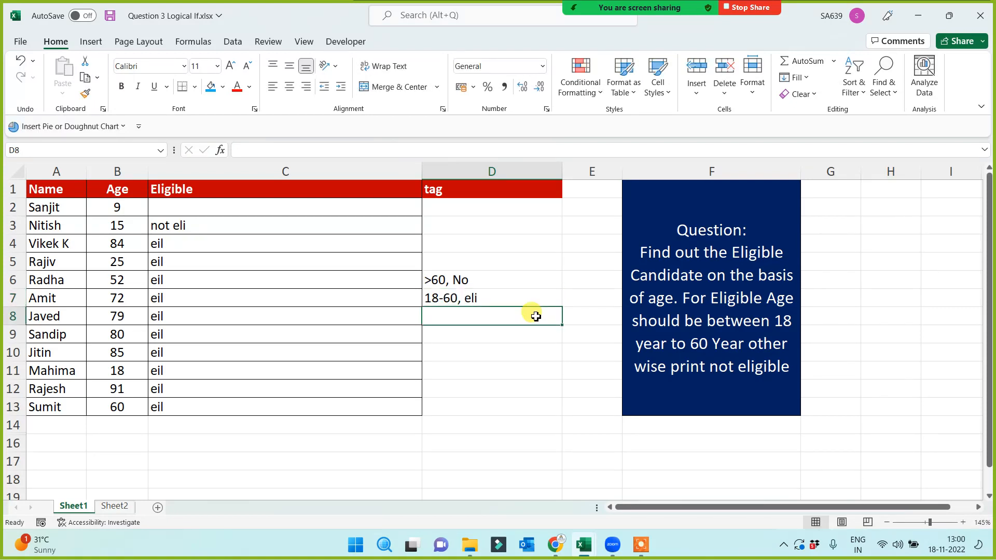
type("<18,")
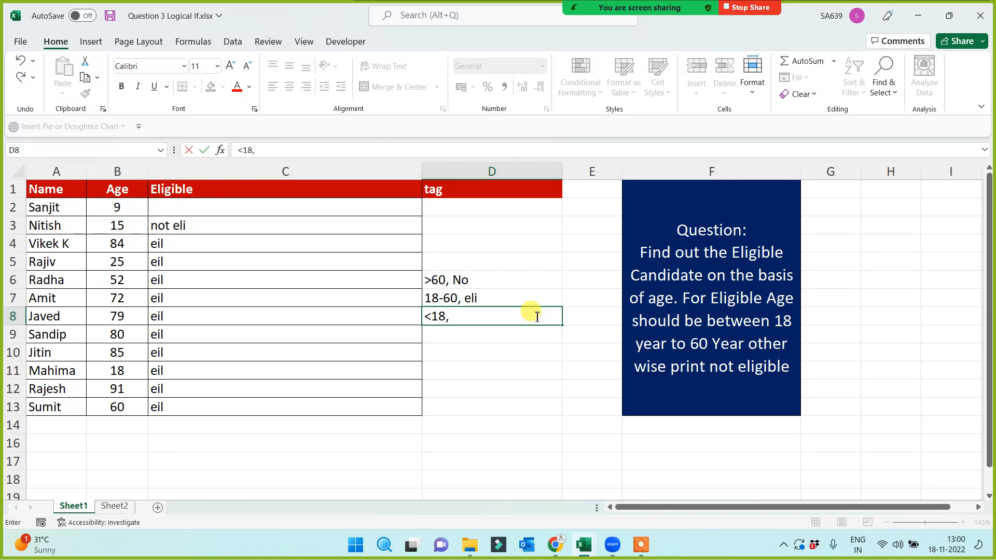
type(" No")
left_click(506, 384)
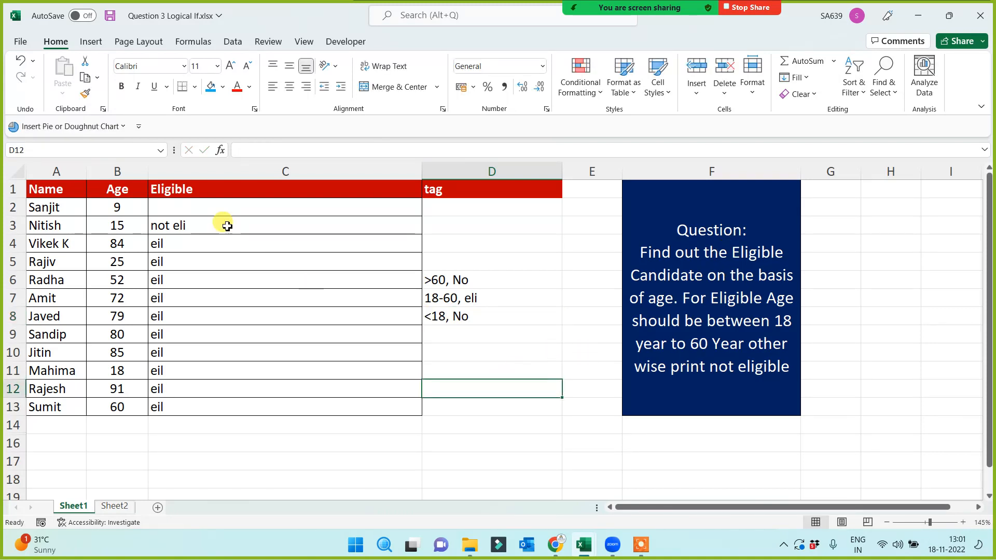
- Clear the old results from the Eligible column, cells C2 to C13
left_click_drag(229, 204, 223, 396)
key("Delete")
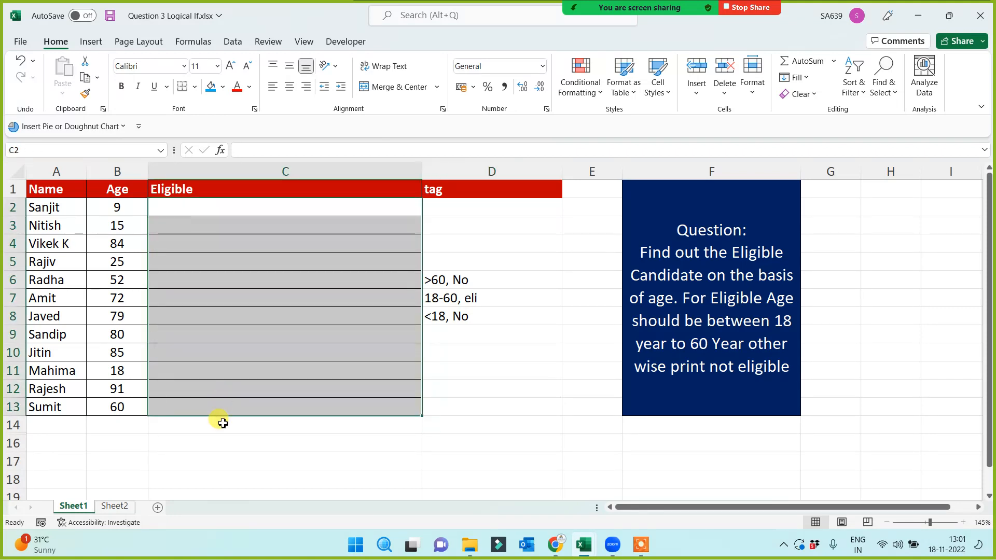
left_click(261, 319)
- Begin an IF formula in C2 that returns "not eli" when B2>60, with a second IF nested as its false value
left_click(238, 203)
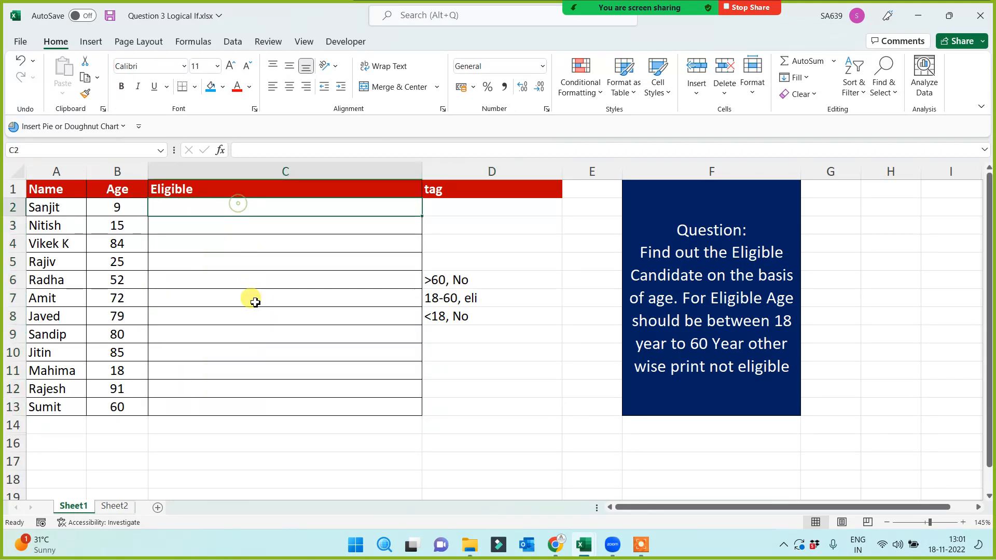
type("=if")
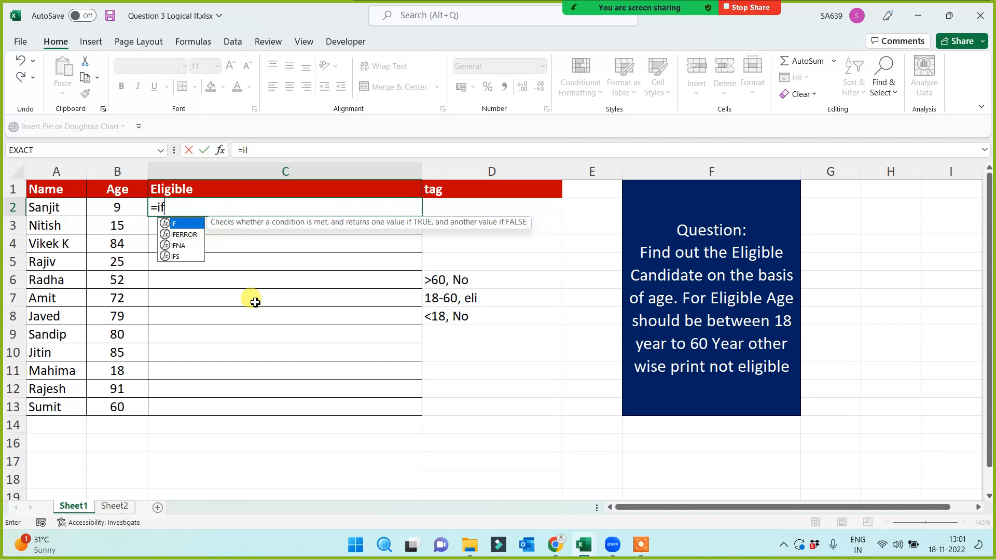
type("(")
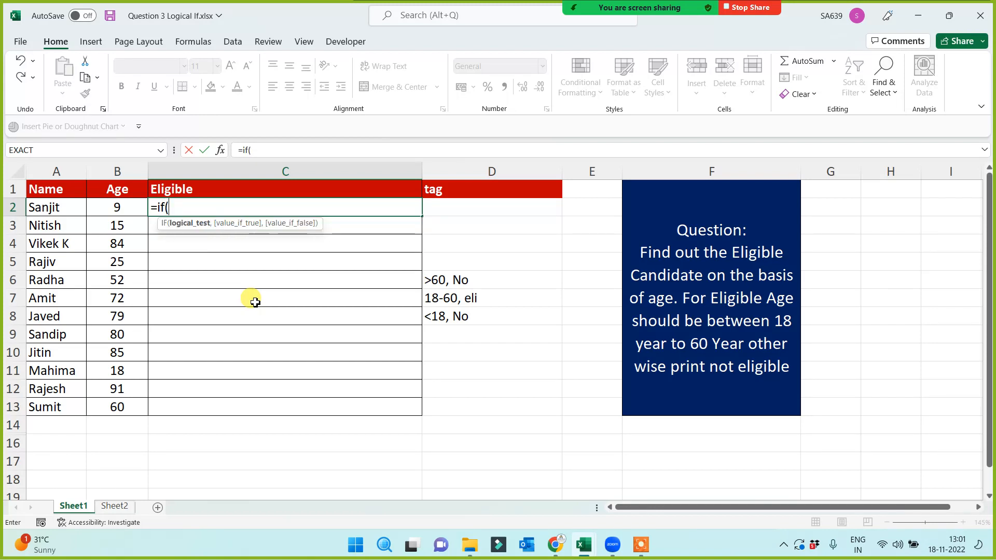
left_click(116, 207)
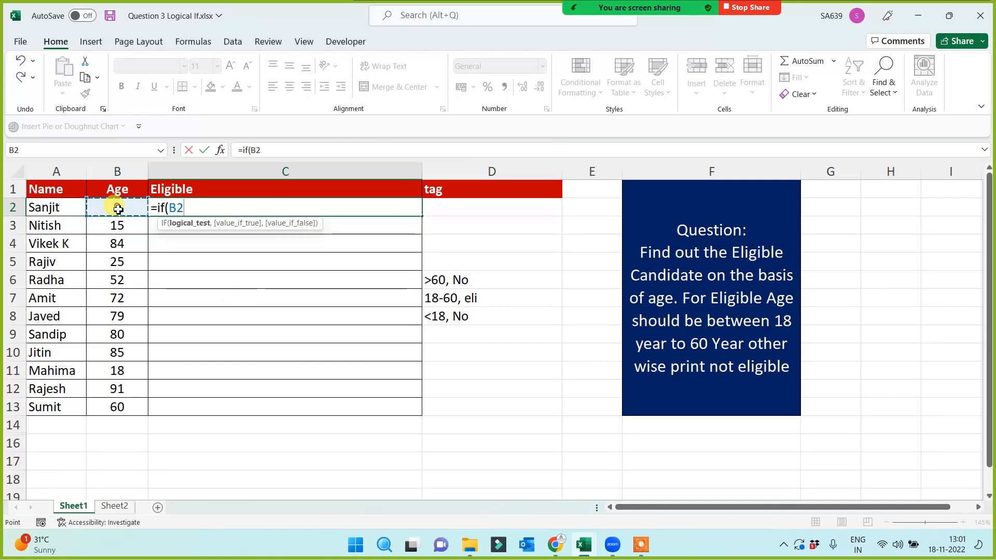
type(">")
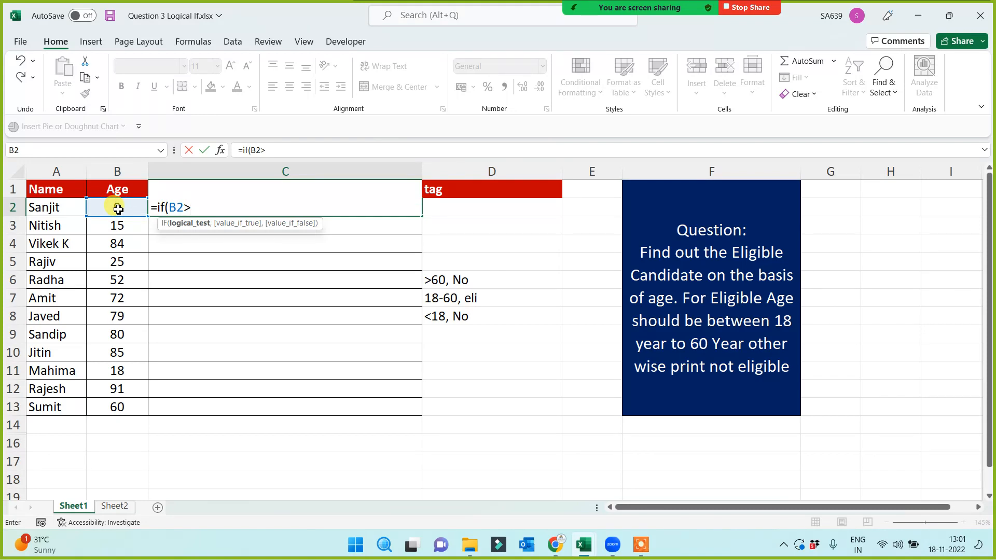
type("60,")
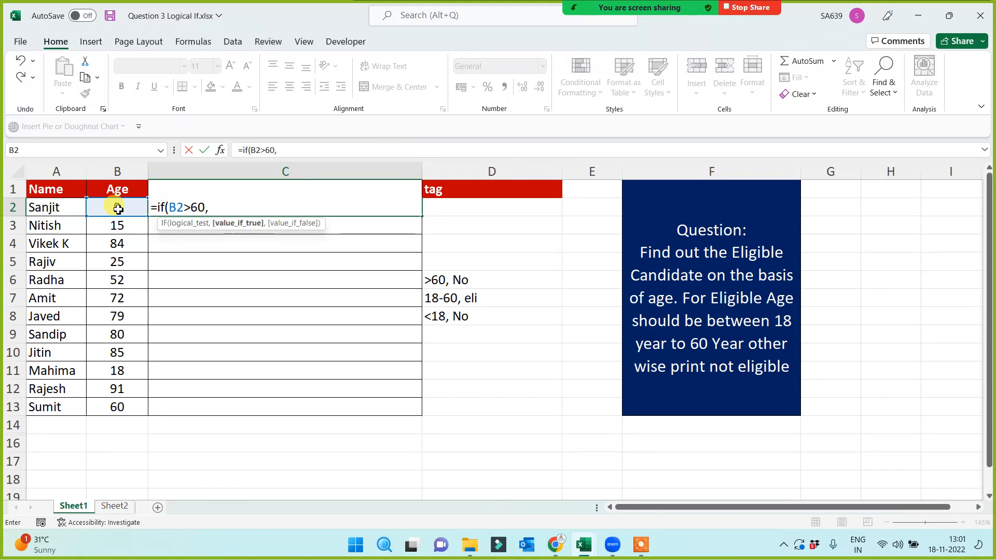
type("\"not eli\",if(")
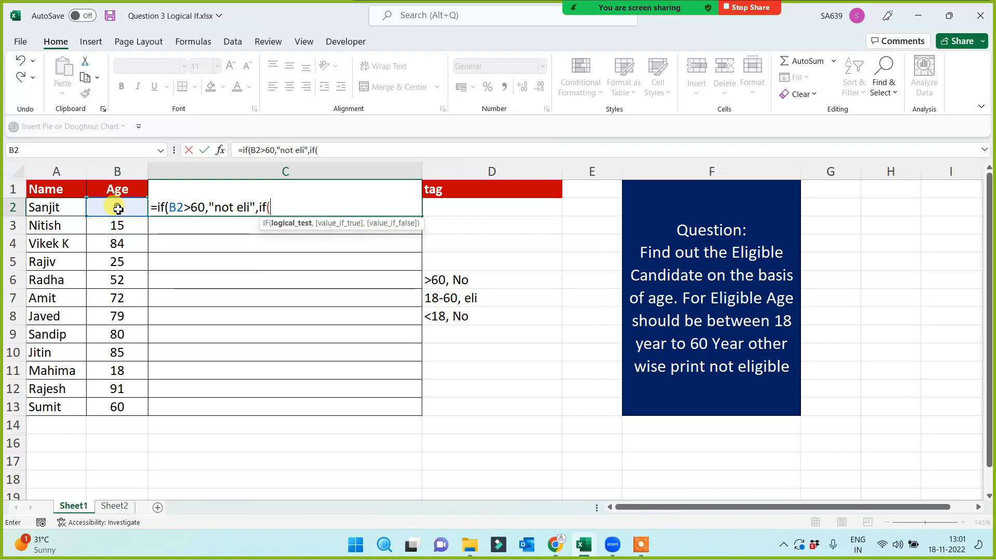
- Complete C2's nested IF with the test B2>=18, returning "Eli" if true and "Not Eli" if false
left_click(110, 211)
type(">=18")
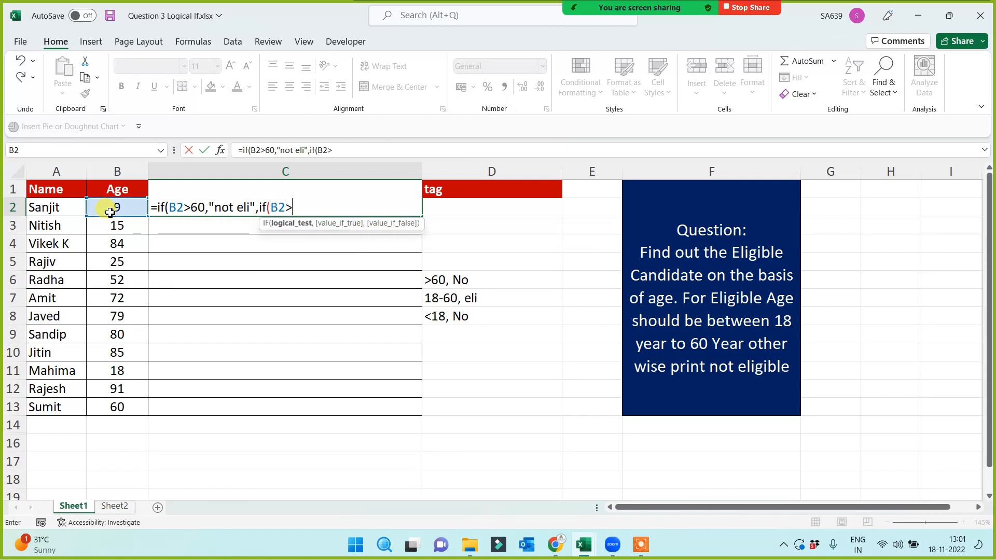
type(",")
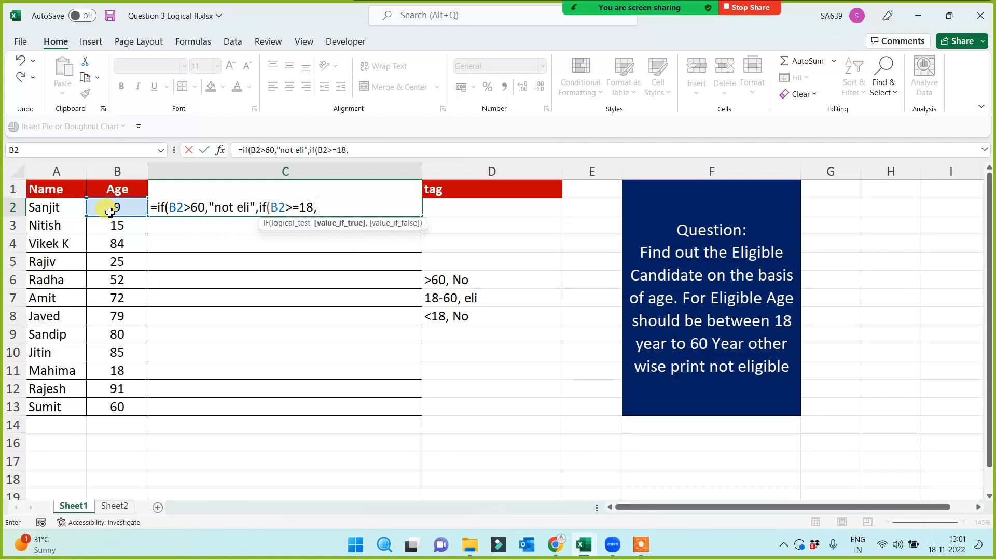
type("\"Eli")
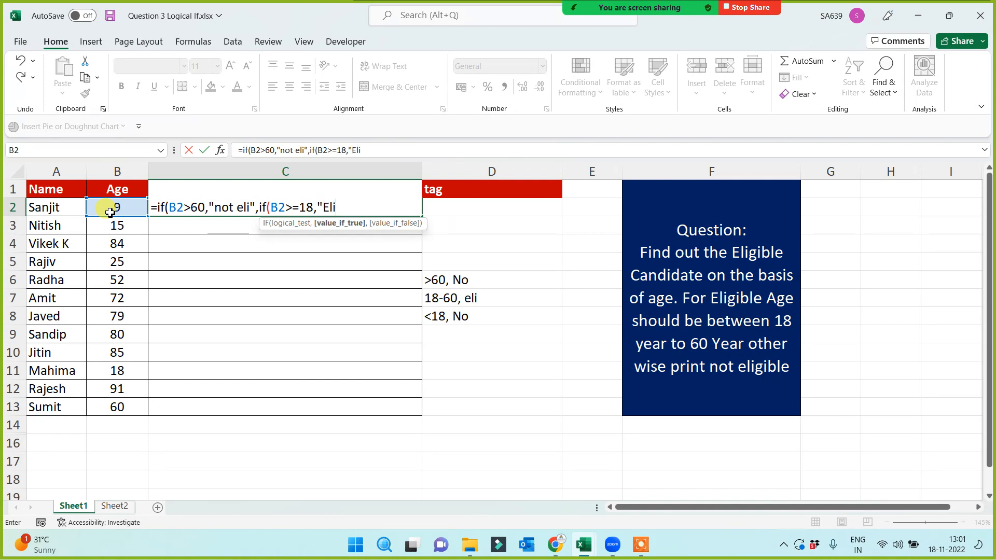
type("\",\"")
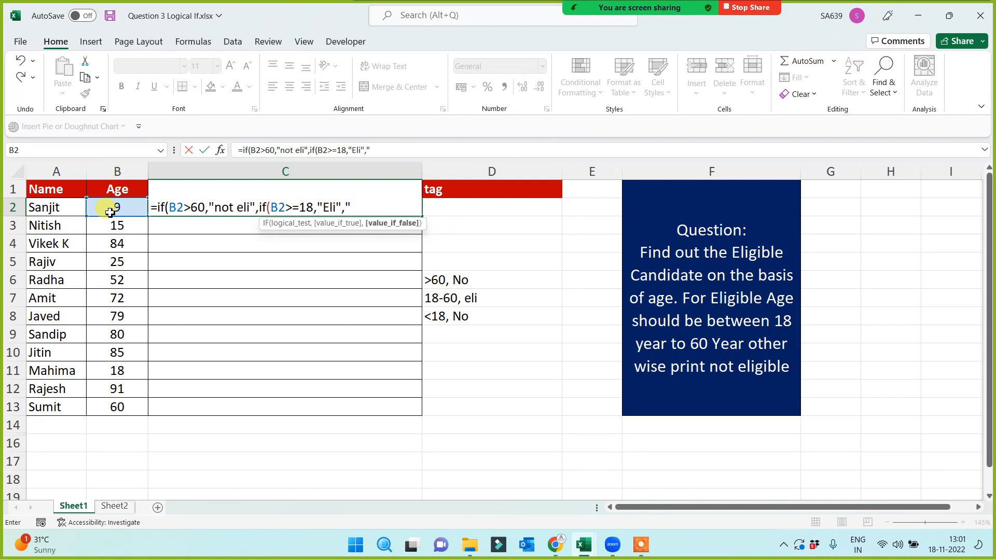
type("Not Eli\")")
key("Return")
key("Return")
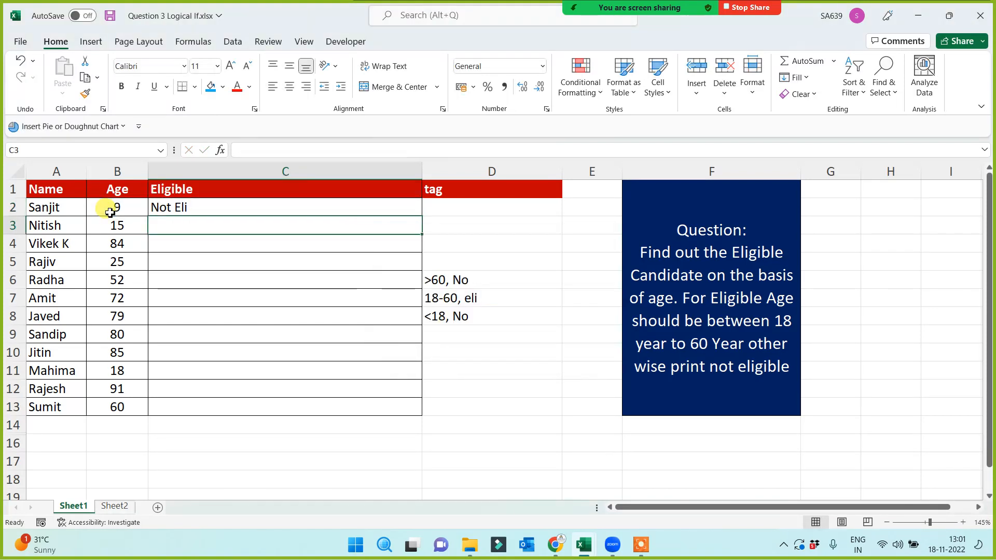
- Fill the C2 eligibility formula down the Eligible column to C13
left_click(243, 210)
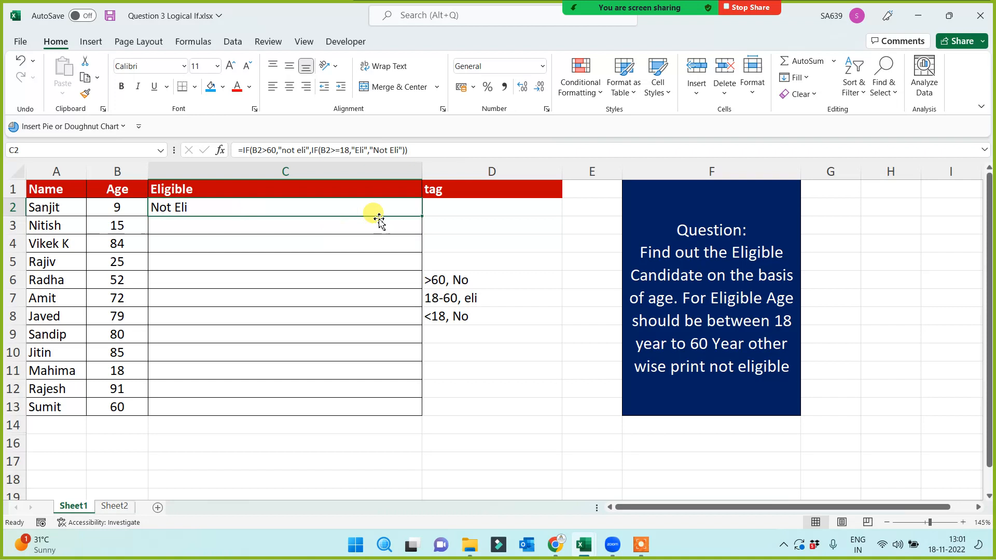
double_click(420, 217)
left_click(496, 429)
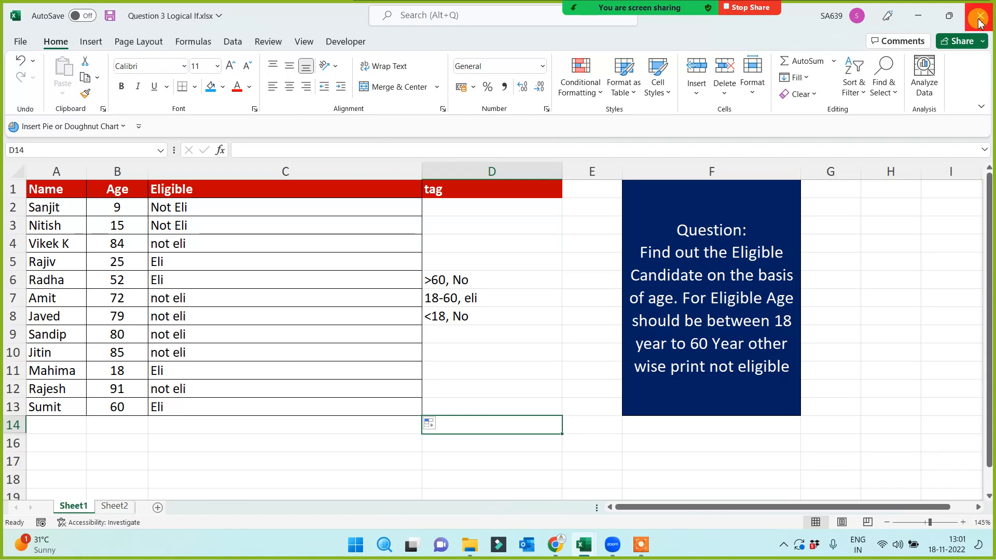
- Close the workbook Question 3 Logical If.xlsx without saving the changes
left_click(978, 23)
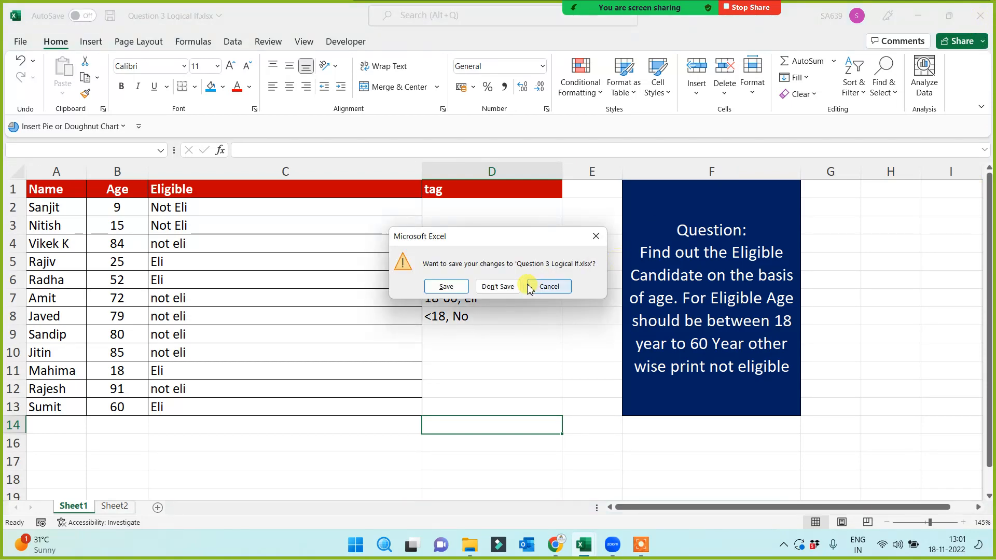
left_click(506, 287)
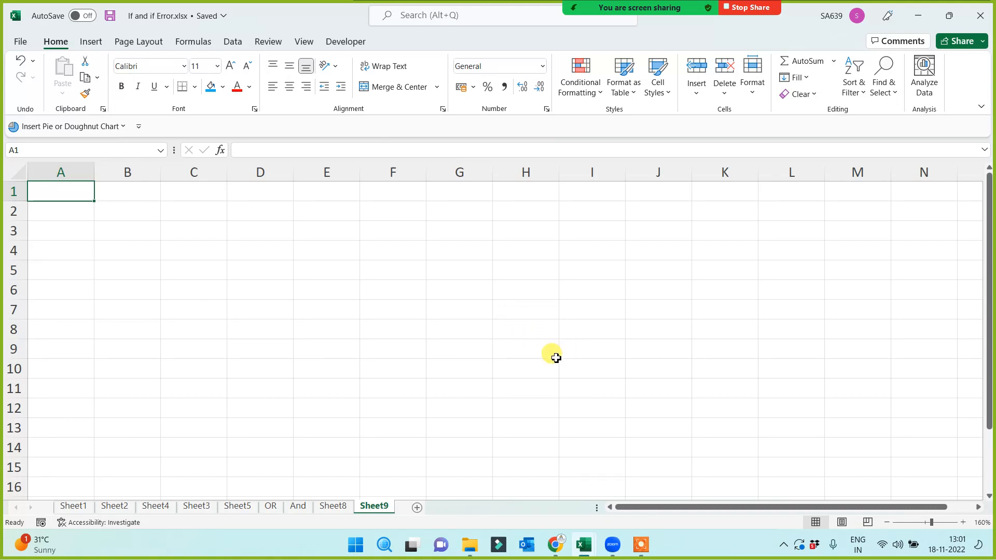
left_click(641, 545)
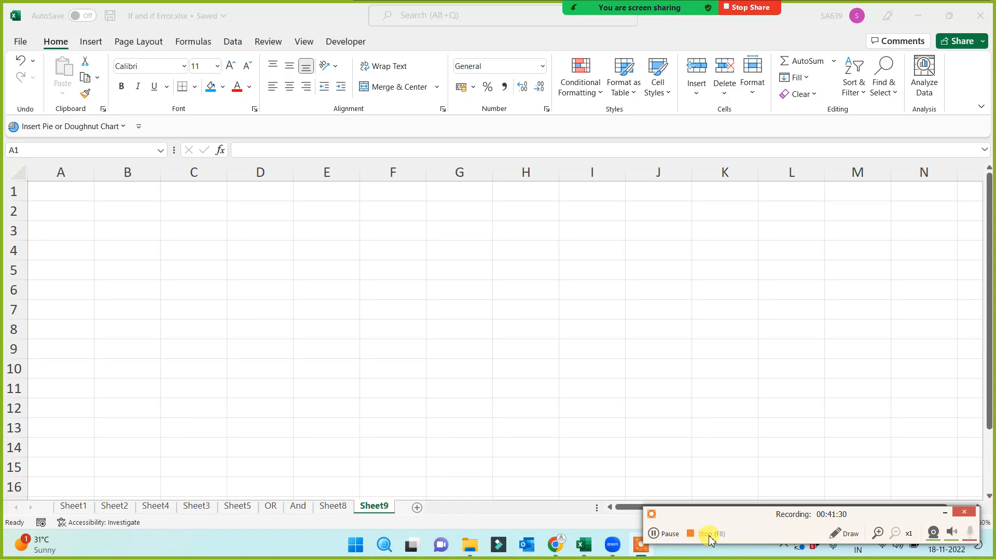